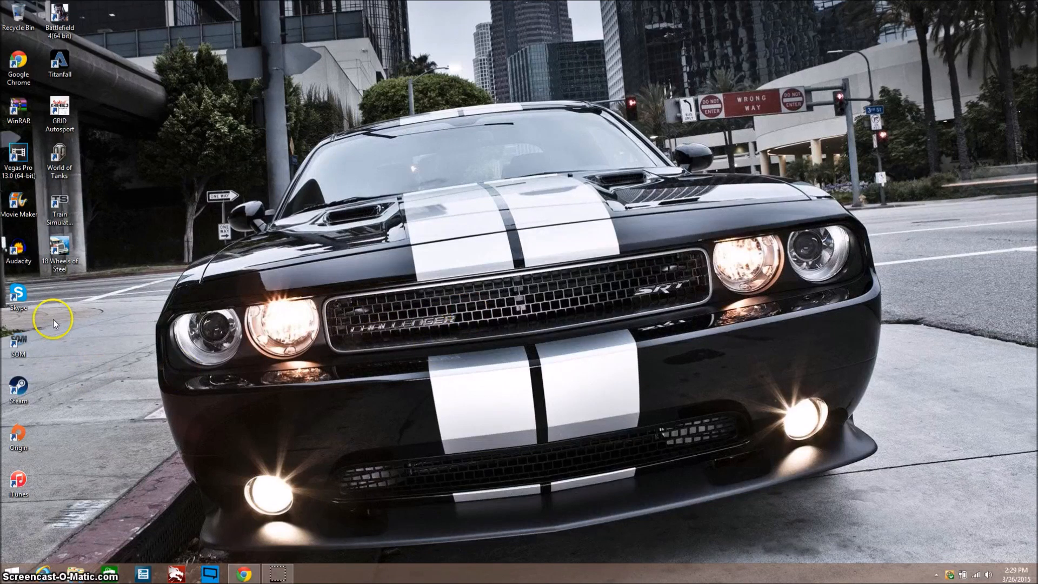
- Start Movie Maker and add the My Intro video from the Intro's folder to the empty project
{"action": "double_click", "coordinate": [18, 201]}
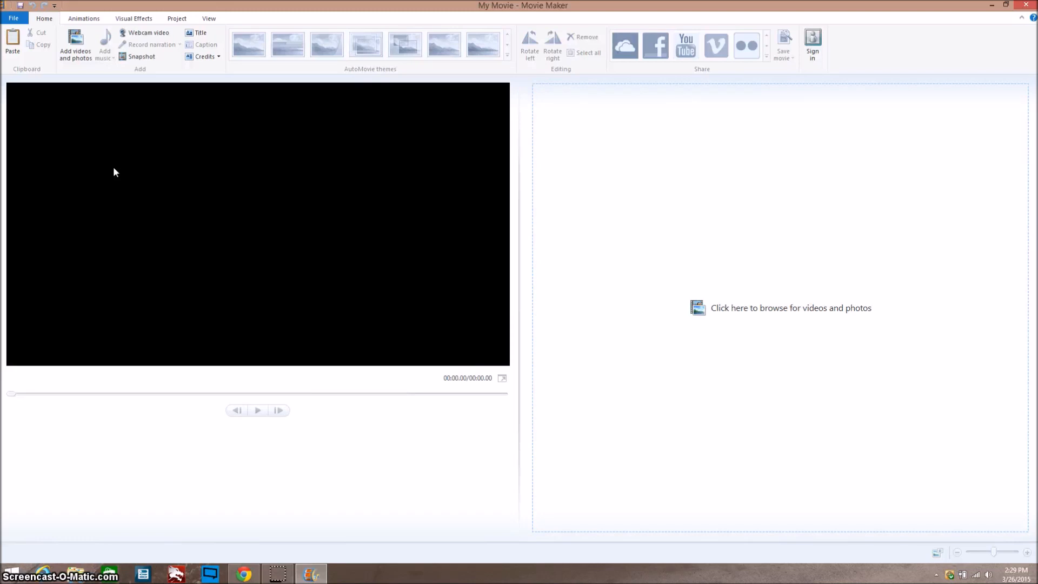
{"action": "left_click", "coordinate": [77, 49]}
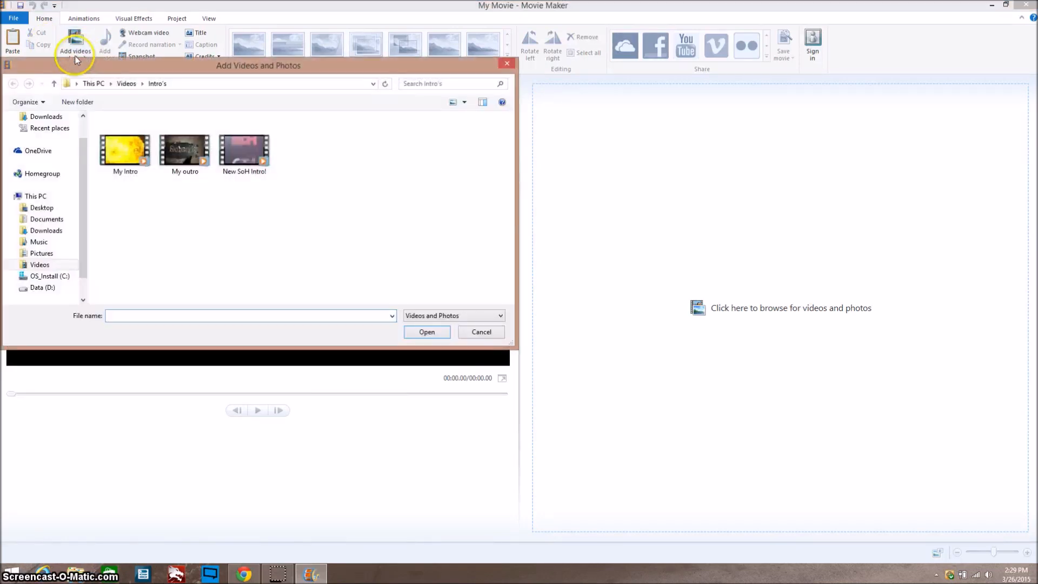
{"action": "left_click", "coordinate": [51, 264]}
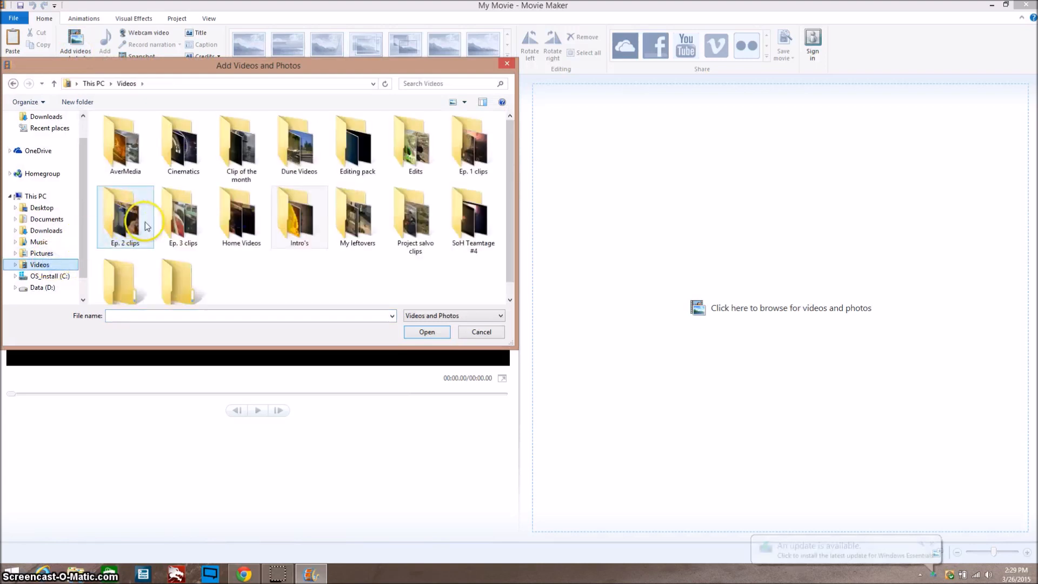
{"action": "double_click", "coordinate": [275, 220]}
{"action": "double_click", "coordinate": [130, 138]}
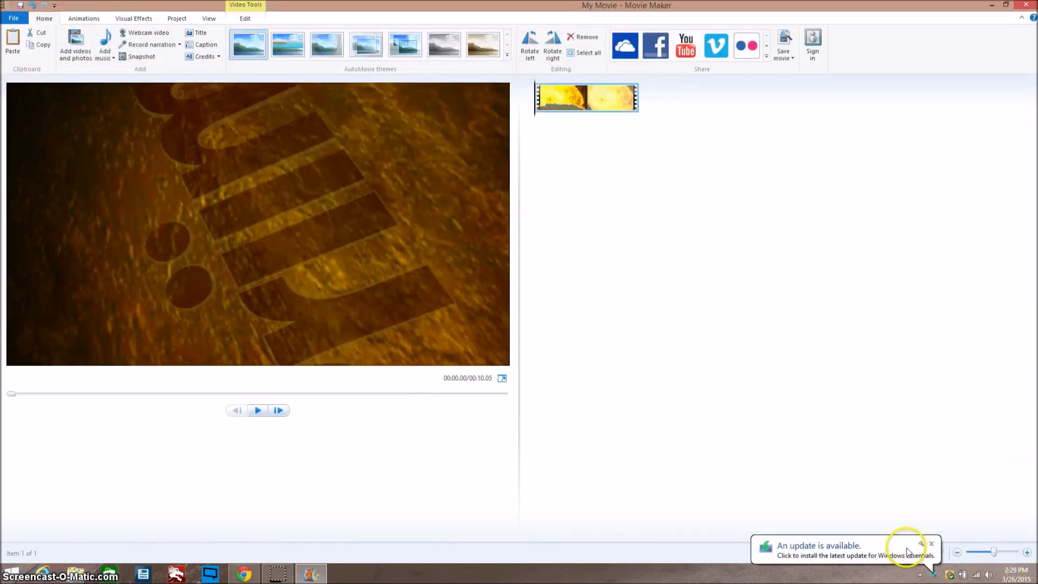
{"action": "left_click", "coordinate": [932, 540]}
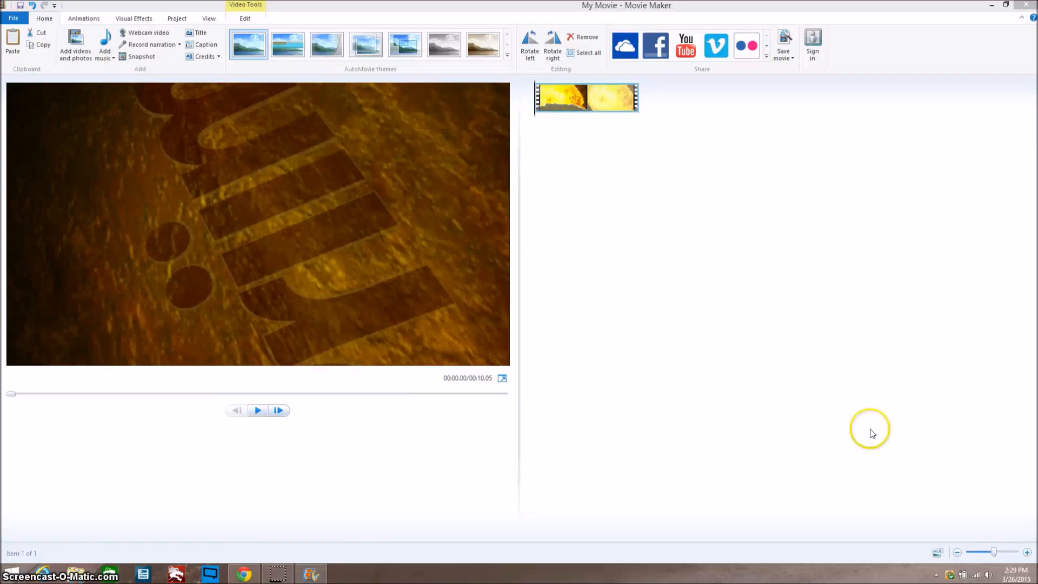
- Start adding more videos and open the Ep. 3 clips folder inside Videos
{"action": "left_click", "coordinate": [64, 53]}
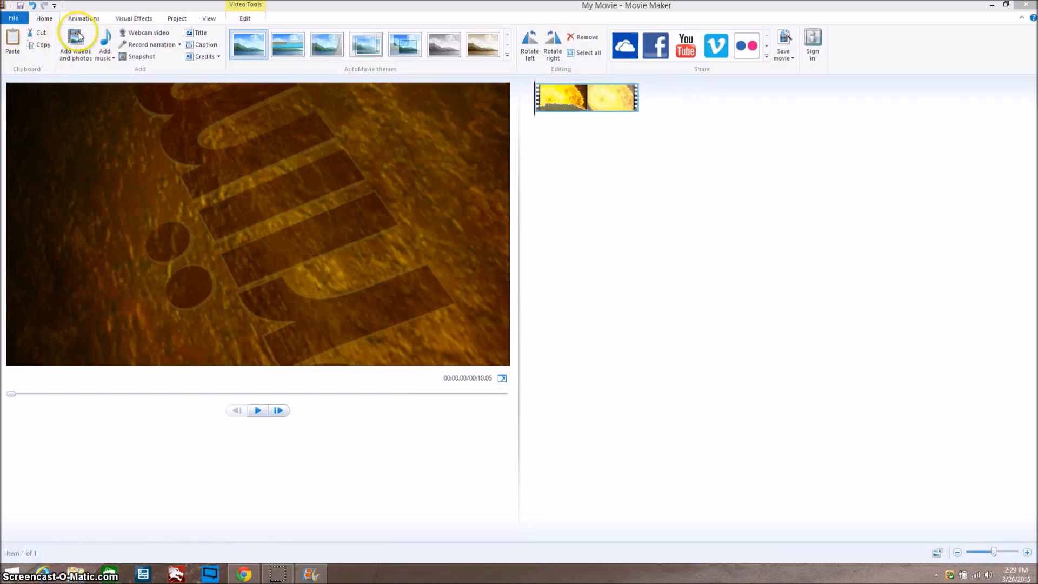
{"action": "left_click", "coordinate": [57, 265]}
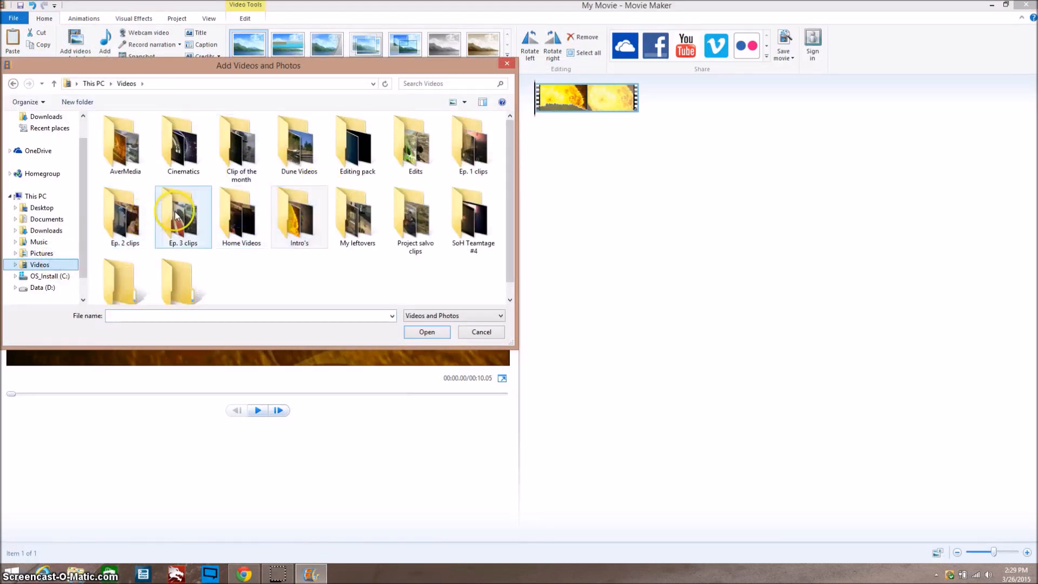
{"action": "double_click", "coordinate": [178, 213]}
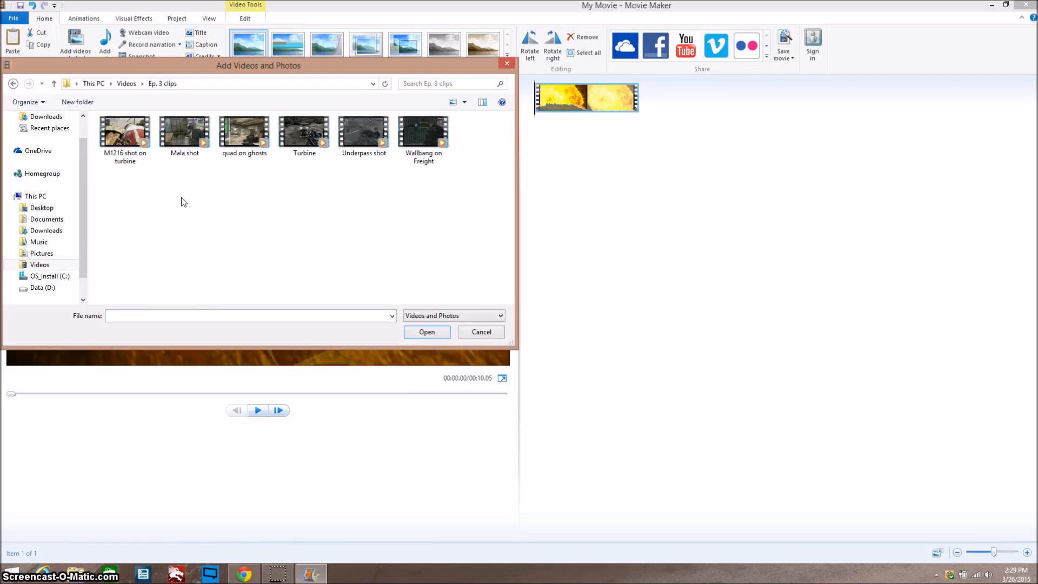
{"action": "left_click_drag", "start_coordinate": [146, 175], "coordinate": [436, 137]}
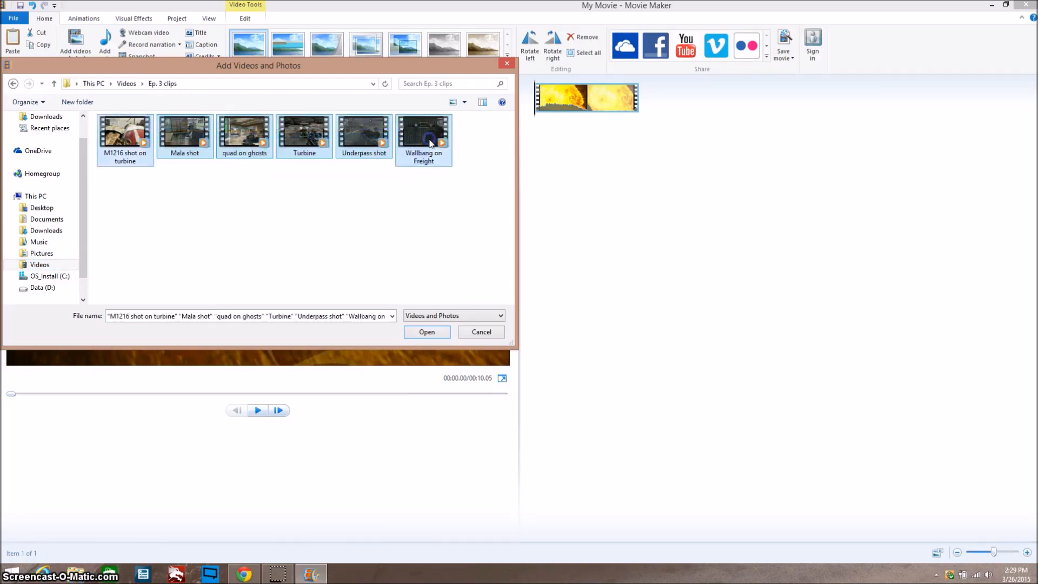
{"action": "left_click", "coordinate": [407, 191]}
{"action": "left_click", "coordinate": [407, 185]}
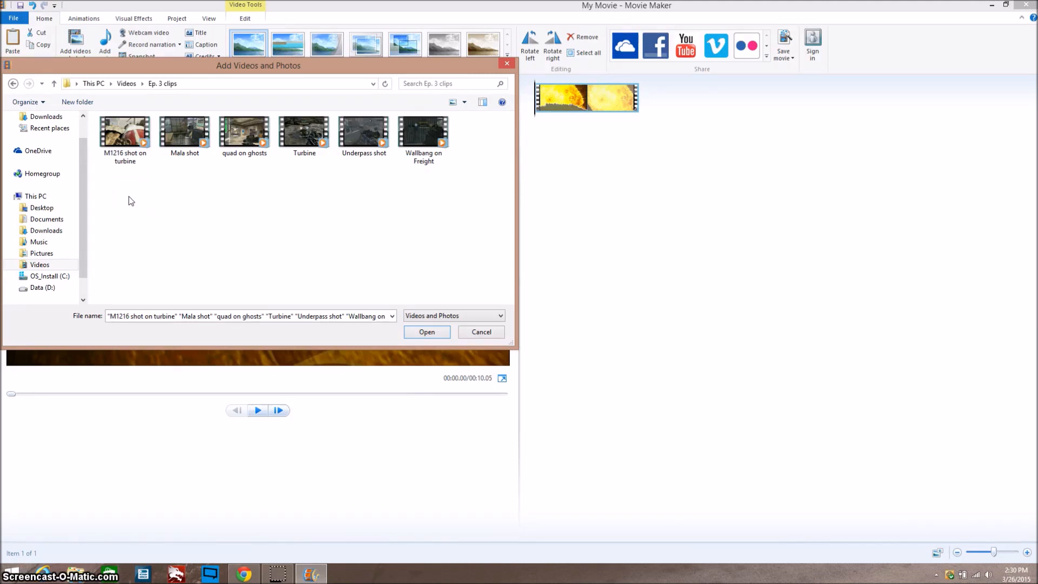
{"action": "left_click_drag", "start_coordinate": [129, 197], "coordinate": [178, 132]}
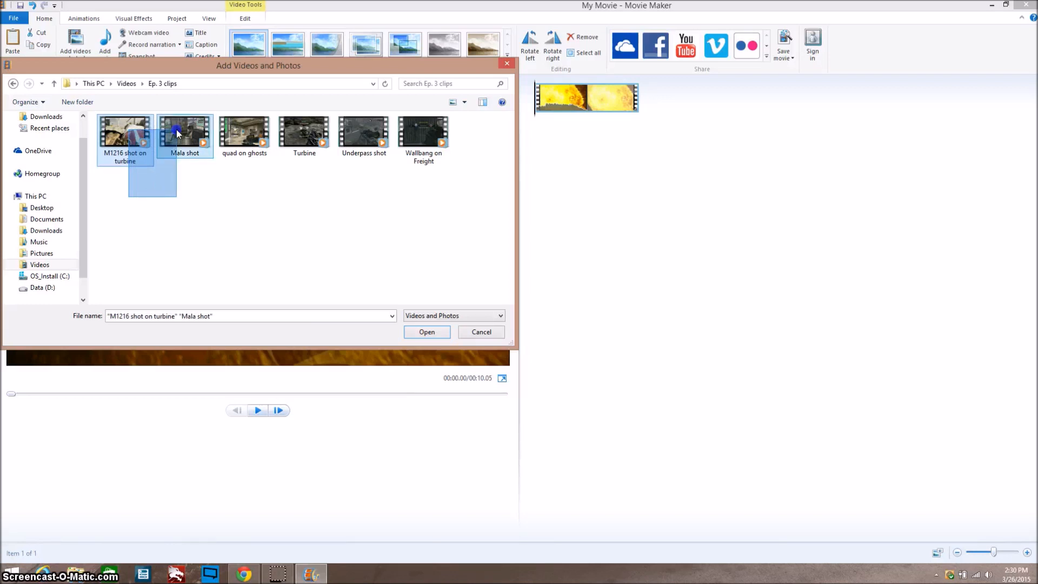
{"action": "left_click_drag", "start_coordinate": [177, 132], "coordinate": [203, 181]}
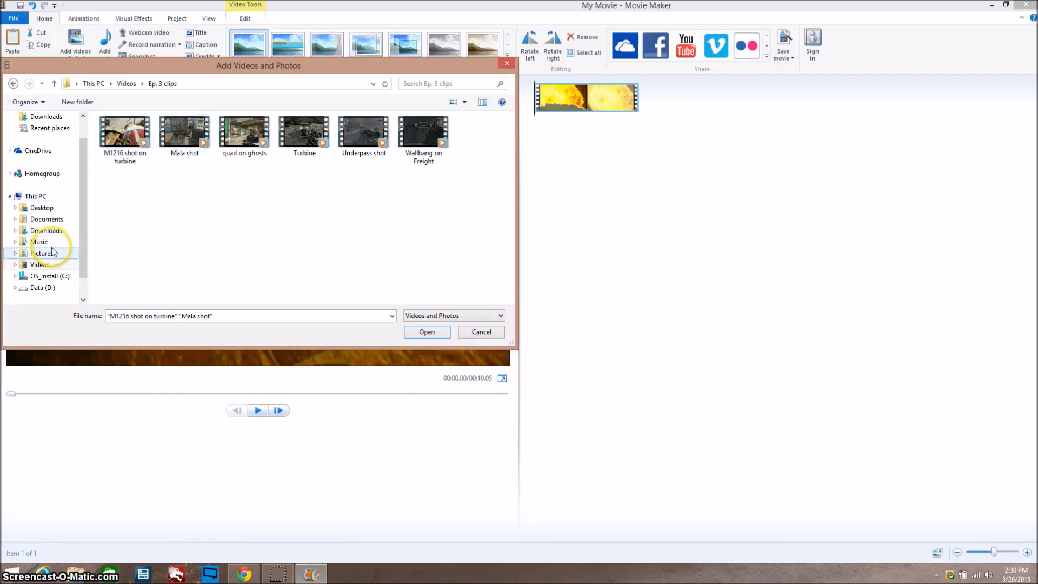
{"action": "left_click", "coordinate": [39, 265]}
{"action": "left_click", "coordinate": [146, 231]}
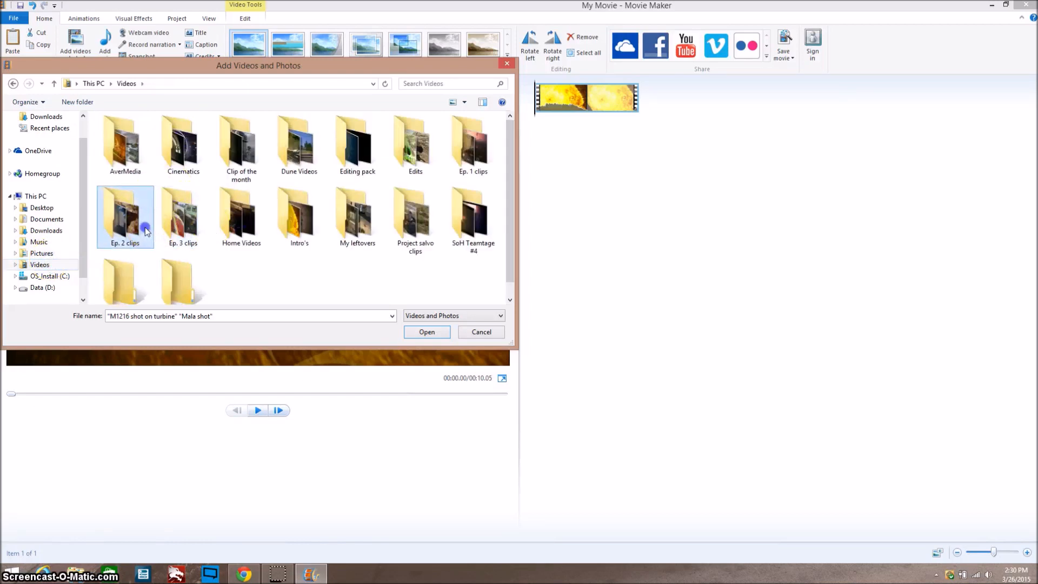
{"action": "double_click", "coordinate": [146, 231]}
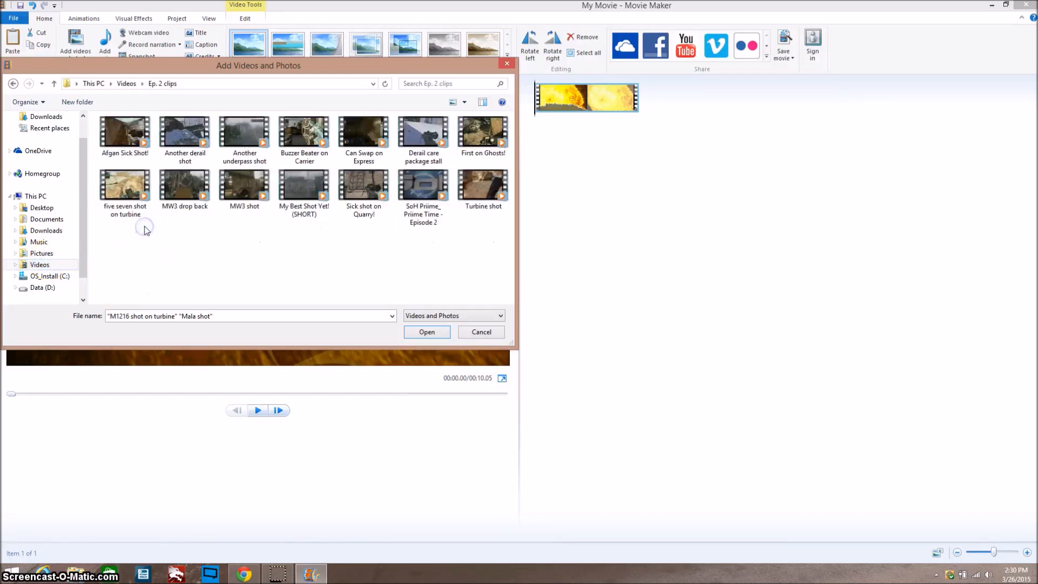
{"action": "left_click", "coordinate": [65, 266]}
{"action": "double_click", "coordinate": [181, 200]}
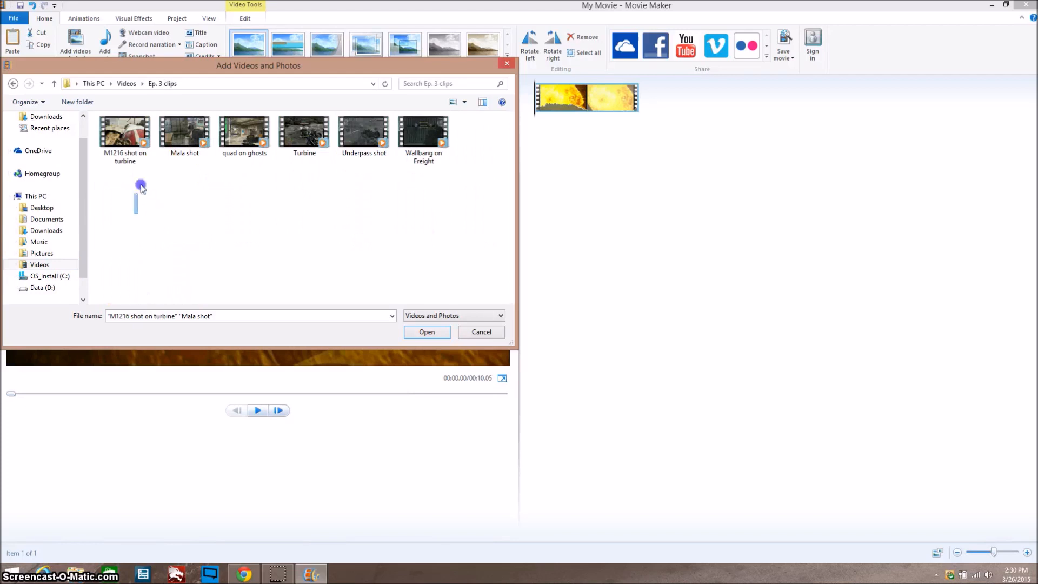
- Add all six videos from the Ep. 3 clips folder to the project after the intro
{"action": "left_click_drag", "start_coordinate": [140, 187], "coordinate": [464, 157]}
{"action": "left_click", "coordinate": [427, 331]}
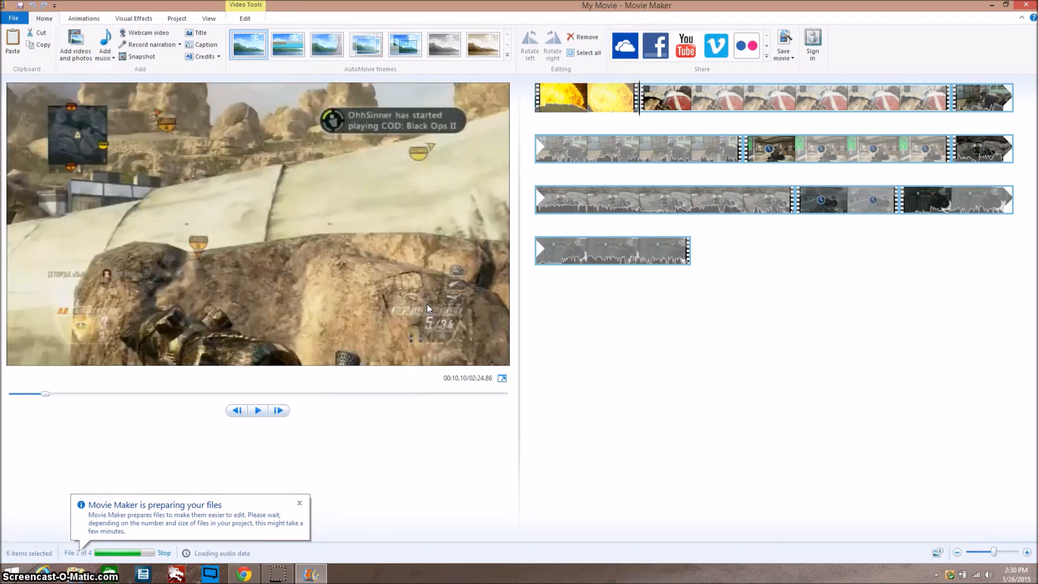
{"action": "left_click", "coordinate": [307, 495]}
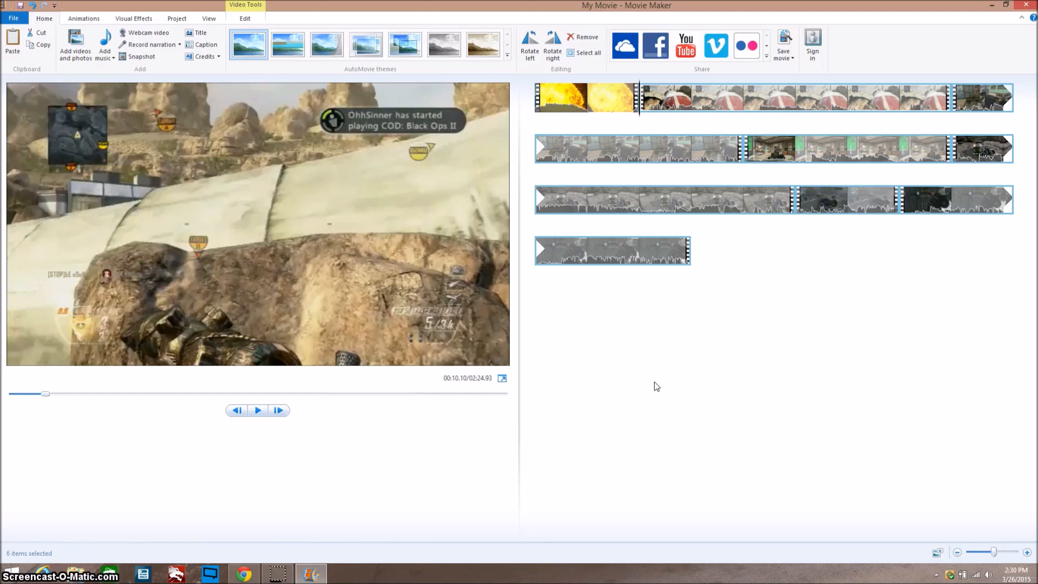
- Add the Germany Mashup track from the Montage Music! folder as the project's background music
{"action": "left_click", "coordinate": [677, 330]}
{"action": "left_click", "coordinate": [106, 58]}
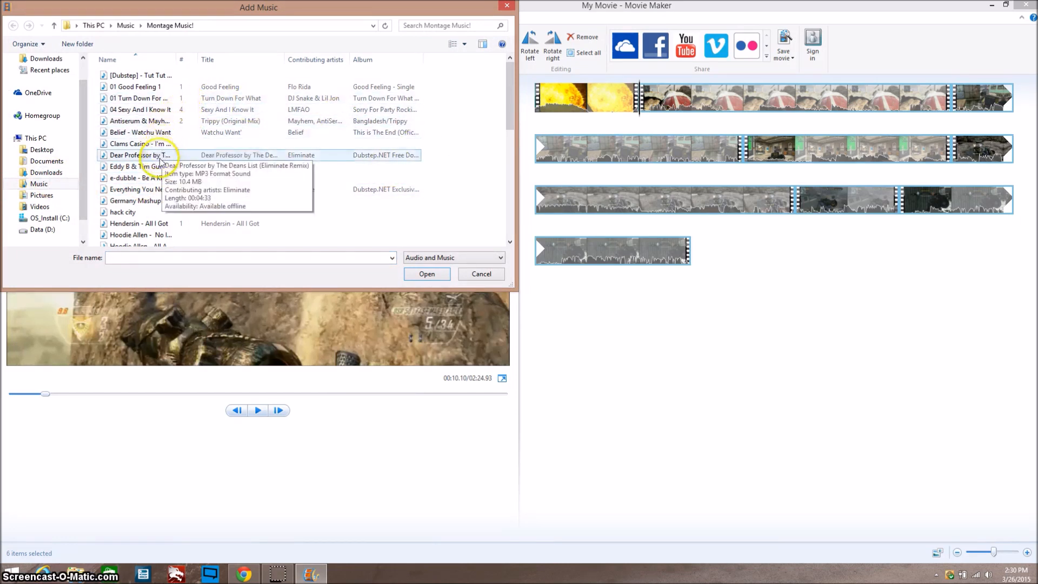
{"action": "double_click", "coordinate": [153, 201]}
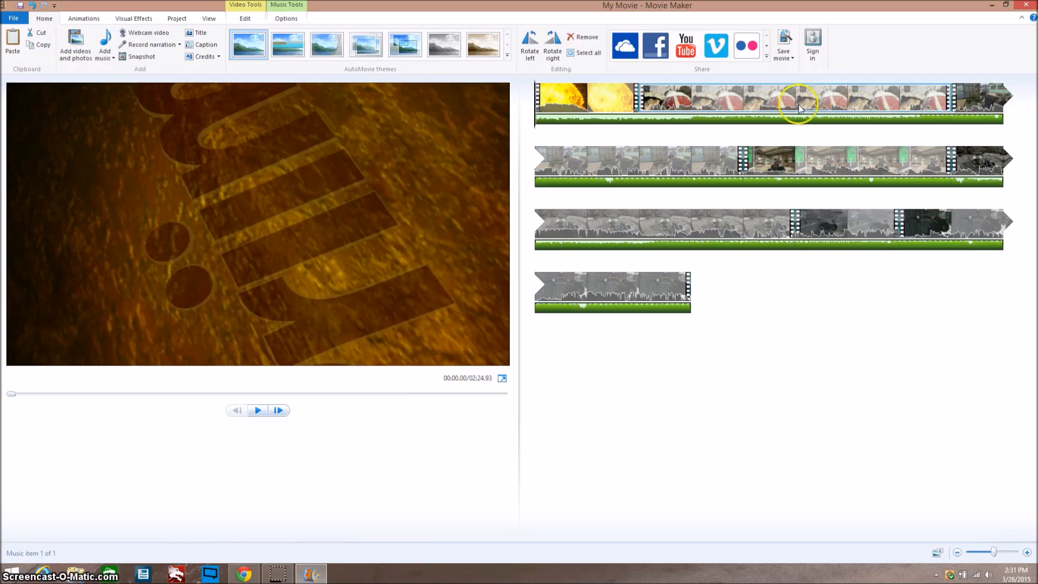
- Split the M1216 shot on turbine clip at 00:14.87 and remove the part before the split
{"action": "left_click", "coordinate": [645, 95]}
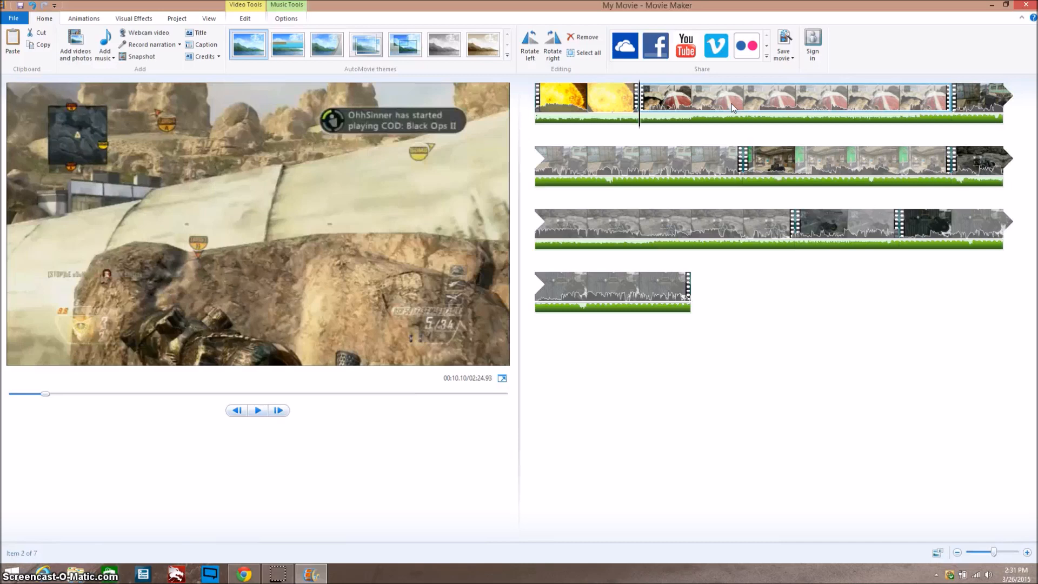
{"action": "left_click", "coordinate": [663, 50]}
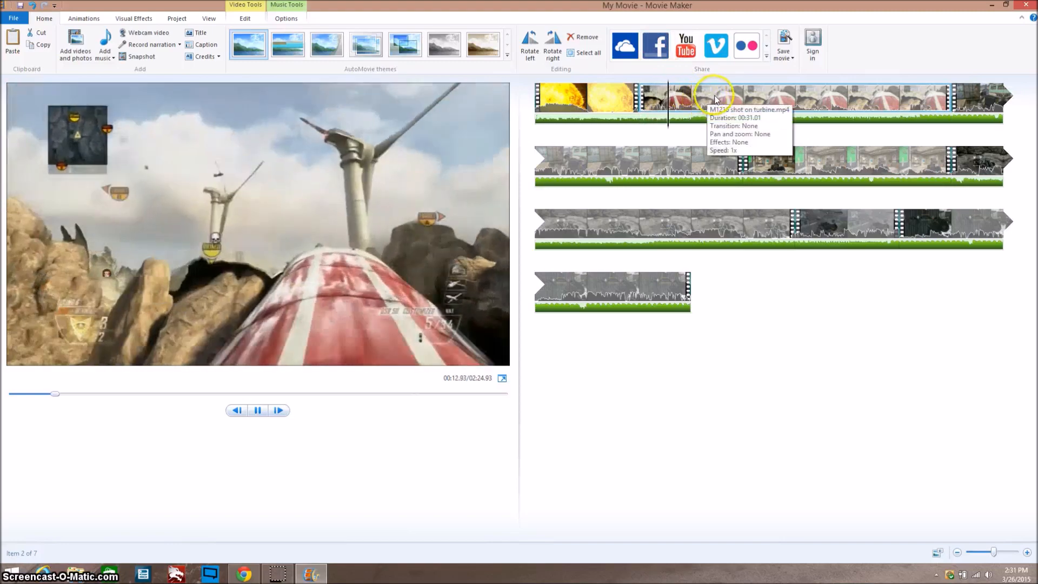
{"action": "key", "text": "space"}
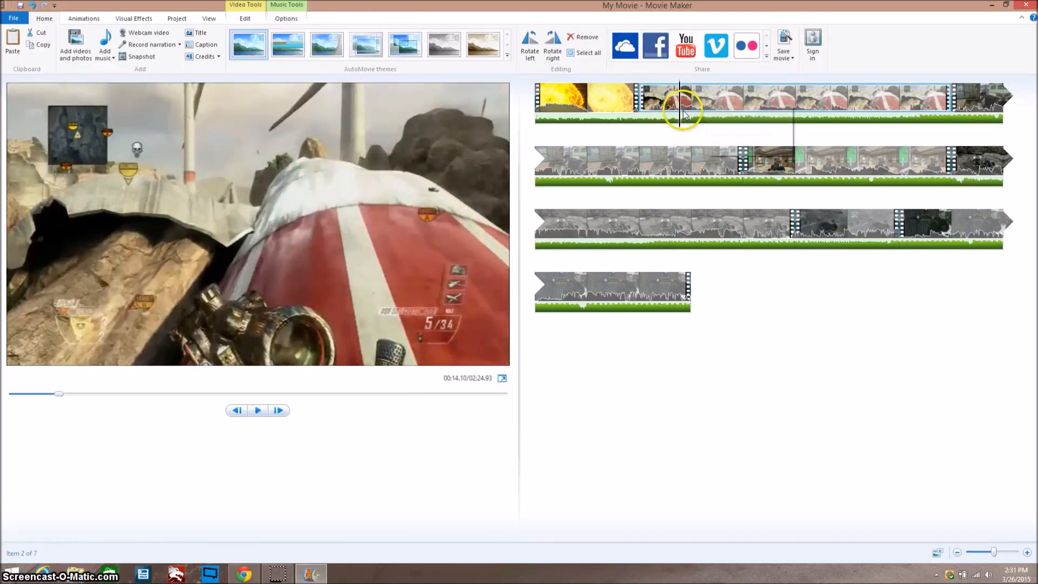
{"action": "mouse_move", "coordinate": [696, 111]}
{"action": "left_mouse_down"}
{"action": "mouse_move", "coordinate": [719, 114]}
{"action": "mouse_move", "coordinate": [692, 112]}
{"action": "mouse_move", "coordinate": [688, 123]}
{"action": "left_mouse_up"}
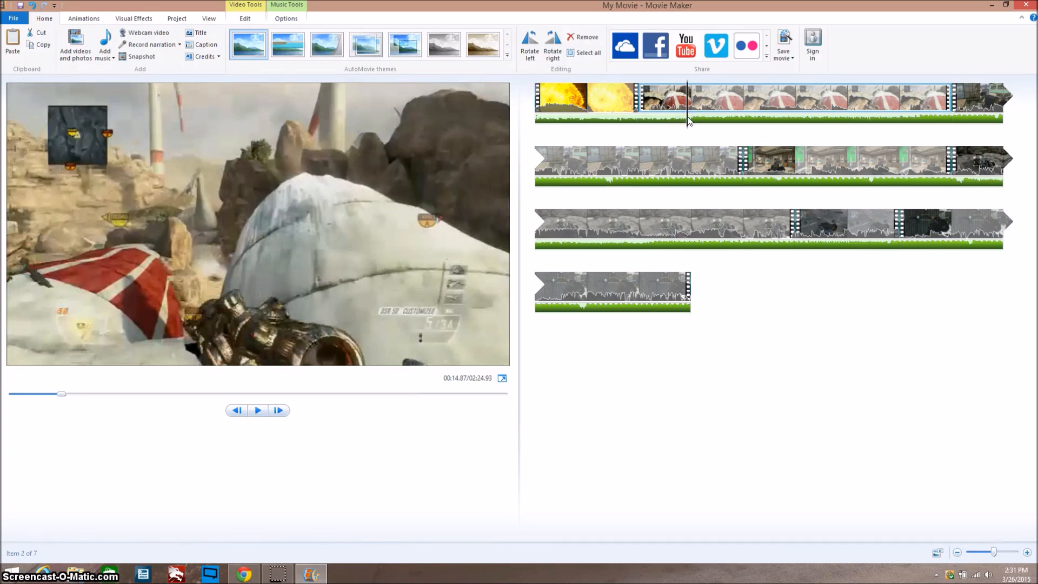
{"action": "key", "text": "m"}
{"action": "right_click", "coordinate": [678, 103]}
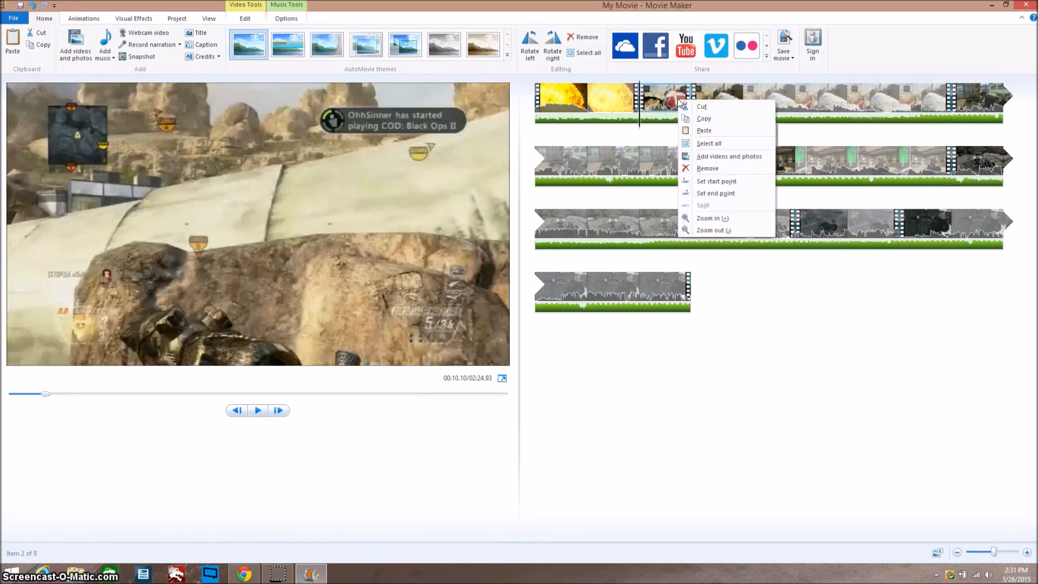
{"action": "left_click", "coordinate": [748, 172]}
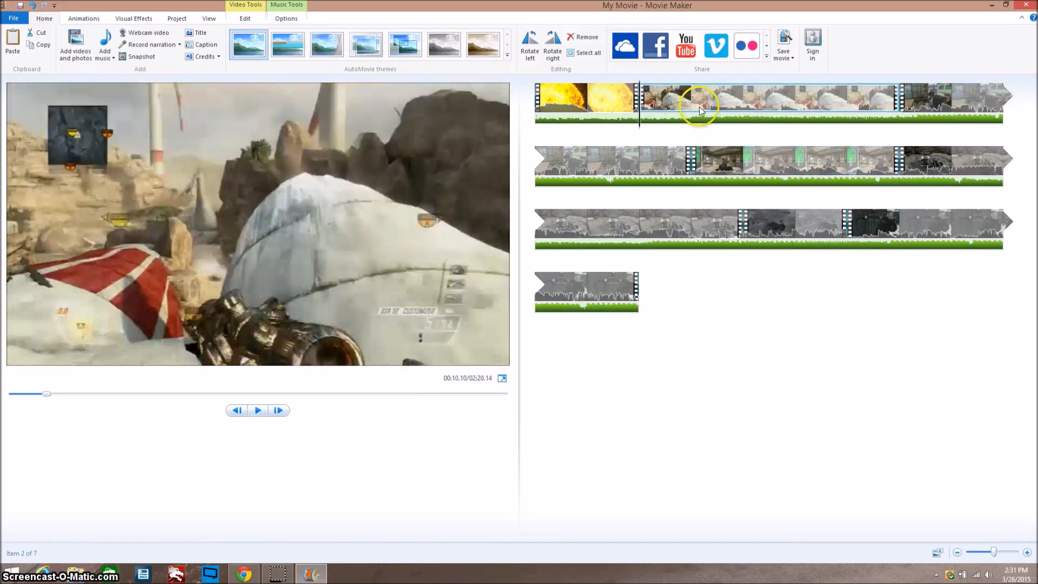
- Split the M1216 shot on turbine clip at 00:28.87, at the final killcam, and remove the part after the split
{"action": "left_click", "coordinate": [259, 21]}
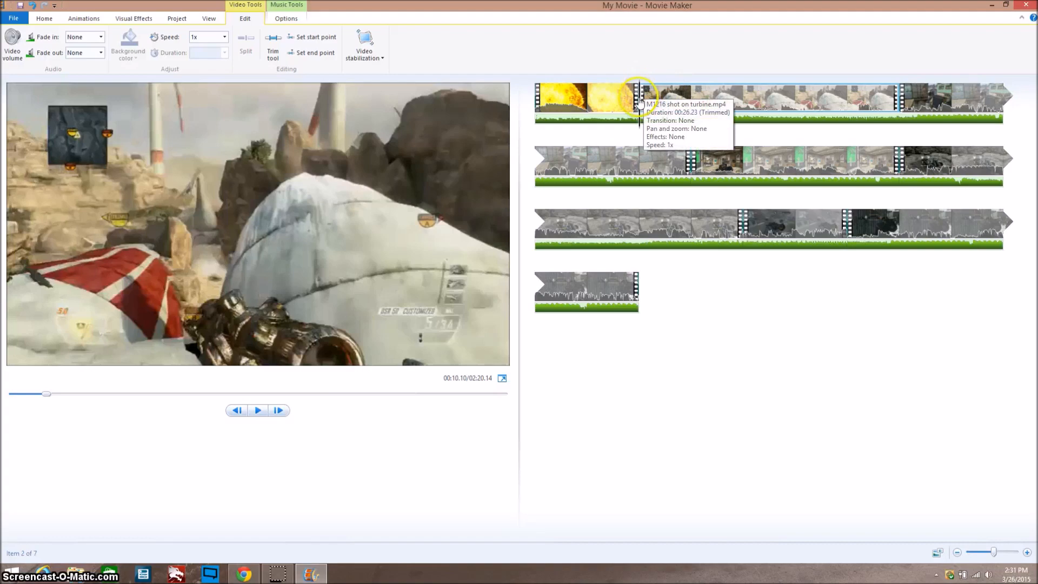
{"action": "left_click", "coordinate": [657, 97]}
{"action": "left_click_drag", "start_coordinate": [658, 97], "coordinate": [827, 102]}
{"action": "key", "text": "m"}
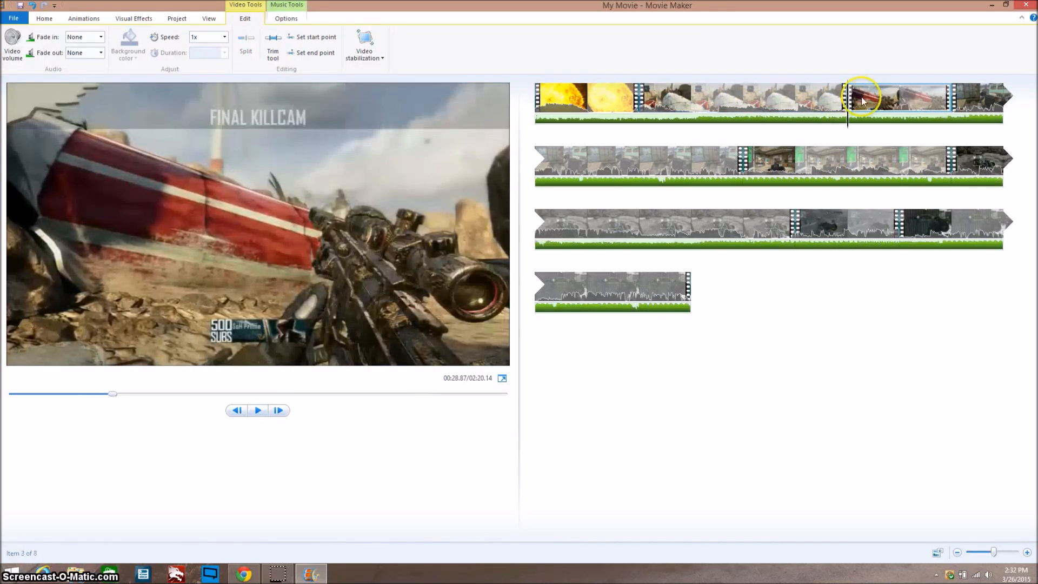
{"action": "right_click", "coordinate": [866, 98]}
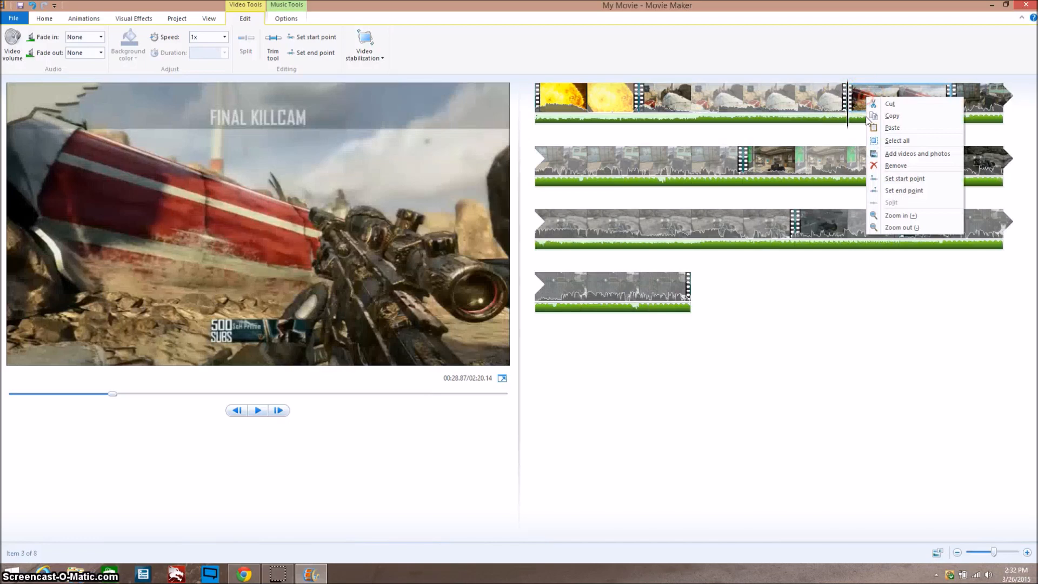
{"action": "left_click", "coordinate": [894, 166]}
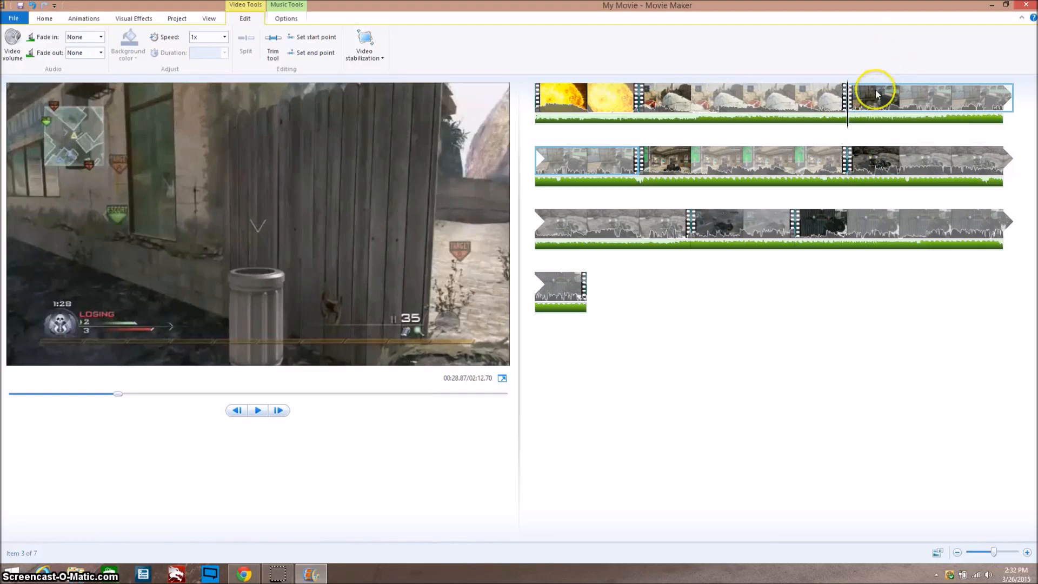
- Split the Mala shot clip at 00:31.43 and remove the part before the split
{"action": "key", "text": "space"}
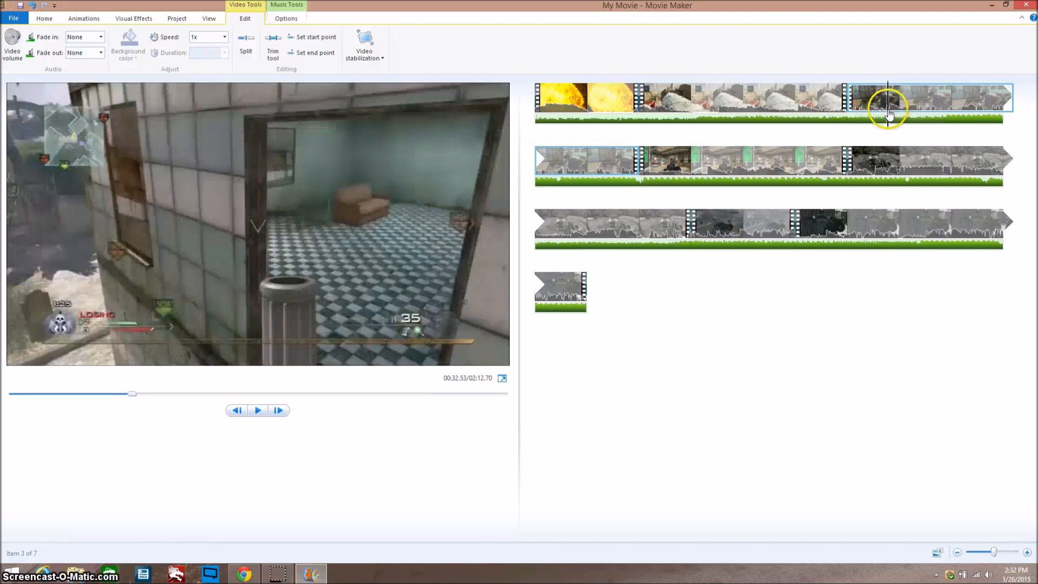
{"action": "left_click", "coordinate": [914, 112]}
{"action": "left_click_drag", "start_coordinate": [913, 112], "coordinate": [876, 115]}
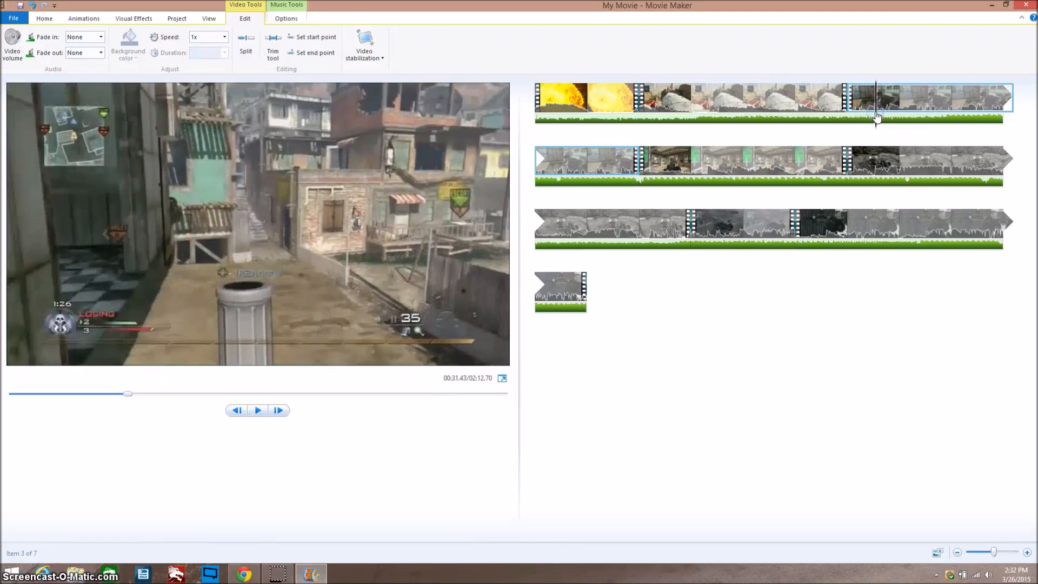
{"action": "key", "text": "m"}
{"action": "right_click", "coordinate": [871, 99]}
{"action": "left_click", "coordinate": [912, 166]}
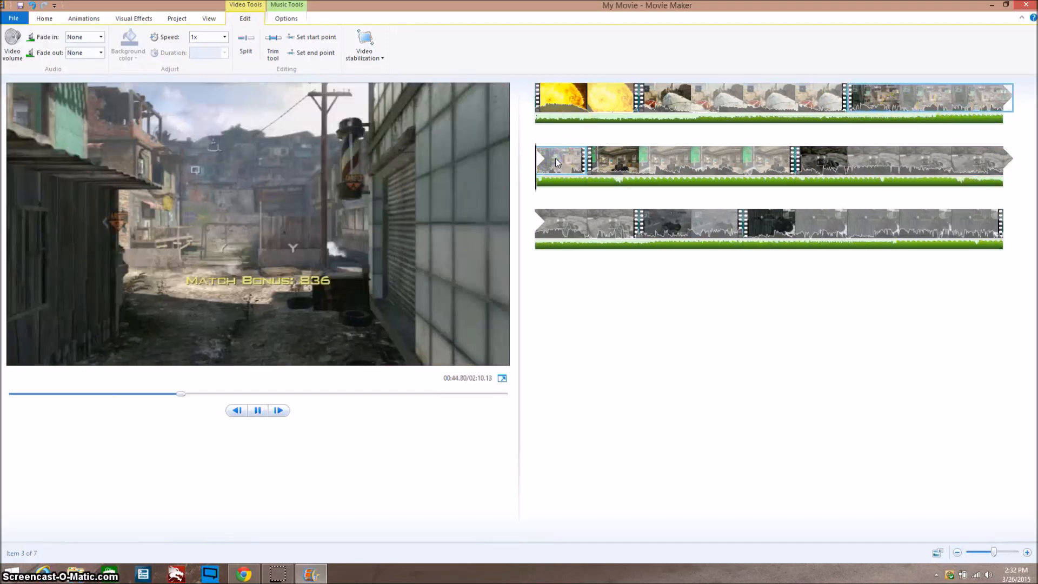
{"action": "left_click", "coordinate": [998, 103]}
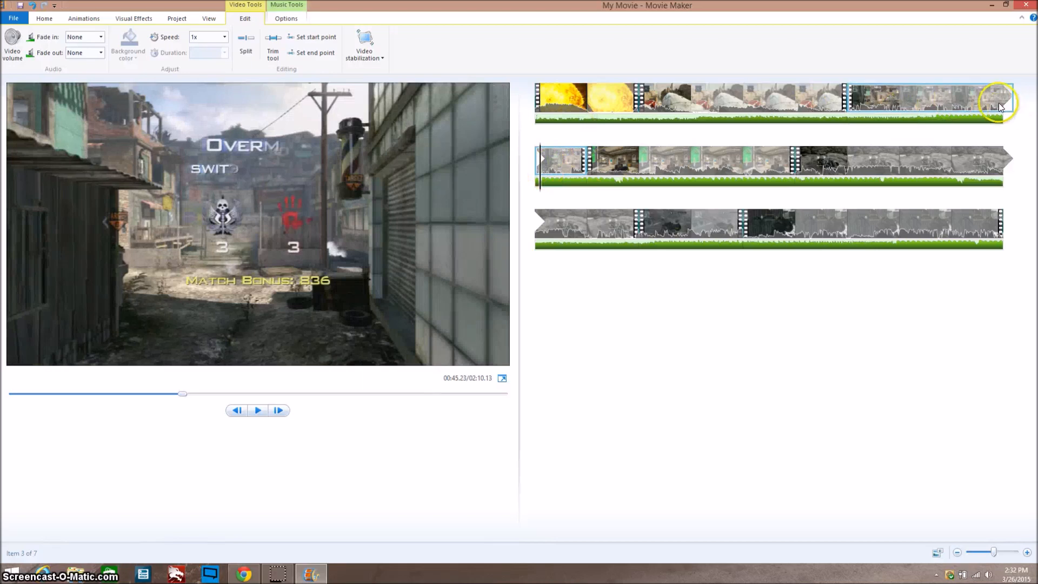
{"action": "left_click", "coordinate": [998, 103]}
{"action": "key", "text": "m"}
{"action": "left_click", "coordinate": [997, 103]}
{"action": "key", "text": "ctrl+z"}
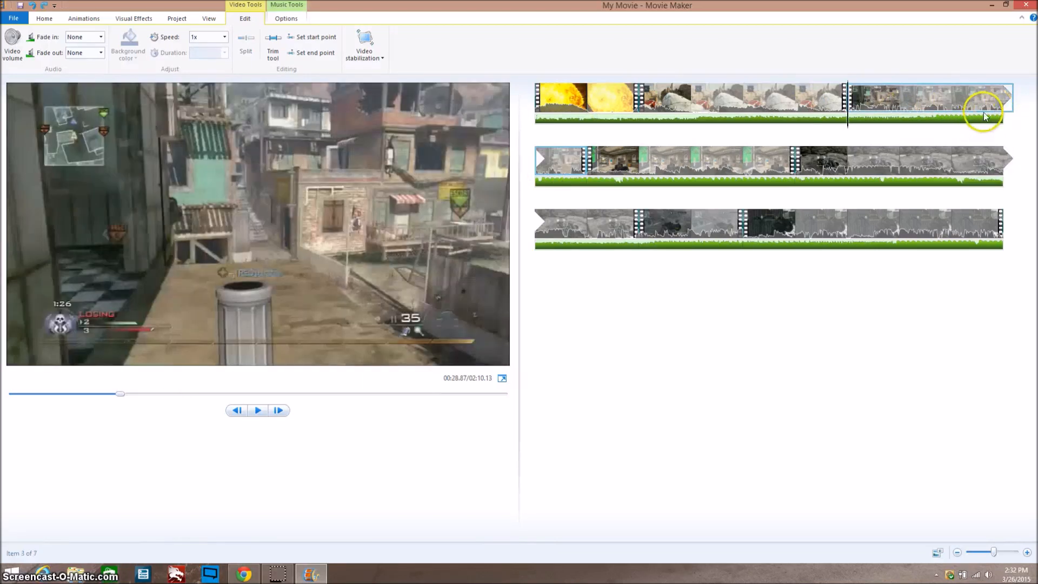
- Split the Mala shot clip at 00:43.63, at the round winning kill, and remove the part after the split
{"action": "left_click_drag", "start_coordinate": [952, 120], "coordinate": [994, 121]}
{"action": "key", "text": "m"}
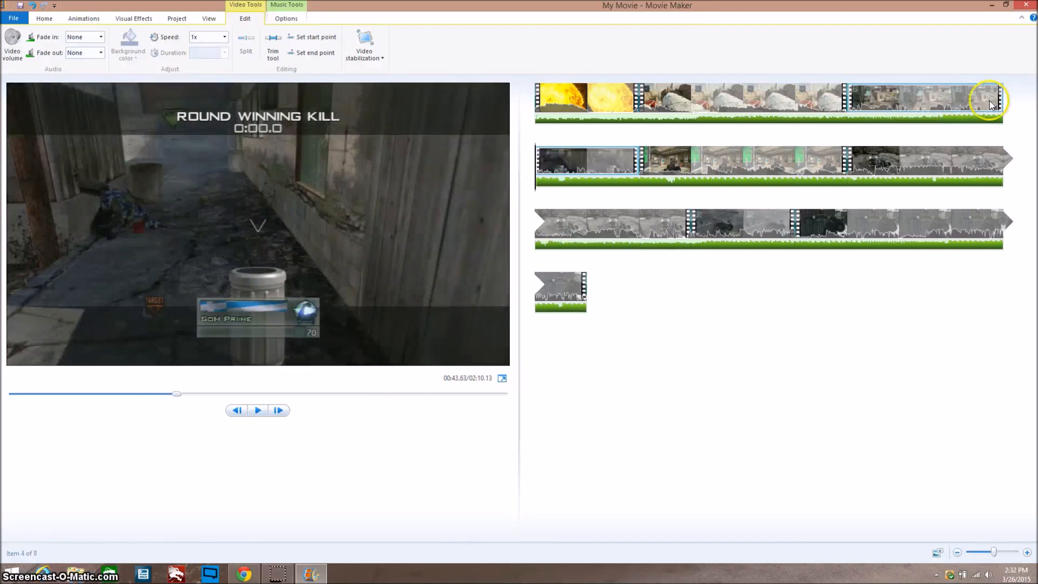
{"action": "right_click", "coordinate": [610, 153]}
{"action": "left_click", "coordinate": [637, 220]}
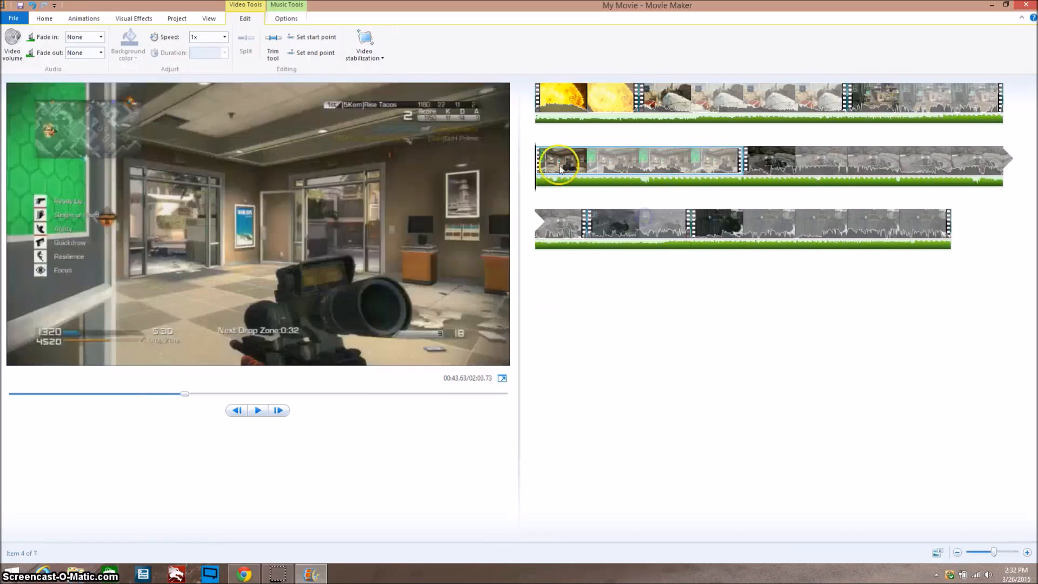
- Split the quad on ghosts clip at 00:58.47 and remove the part after the split
{"action": "right_click", "coordinate": [559, 168]}
{"action": "left_click", "coordinate": [547, 169]}
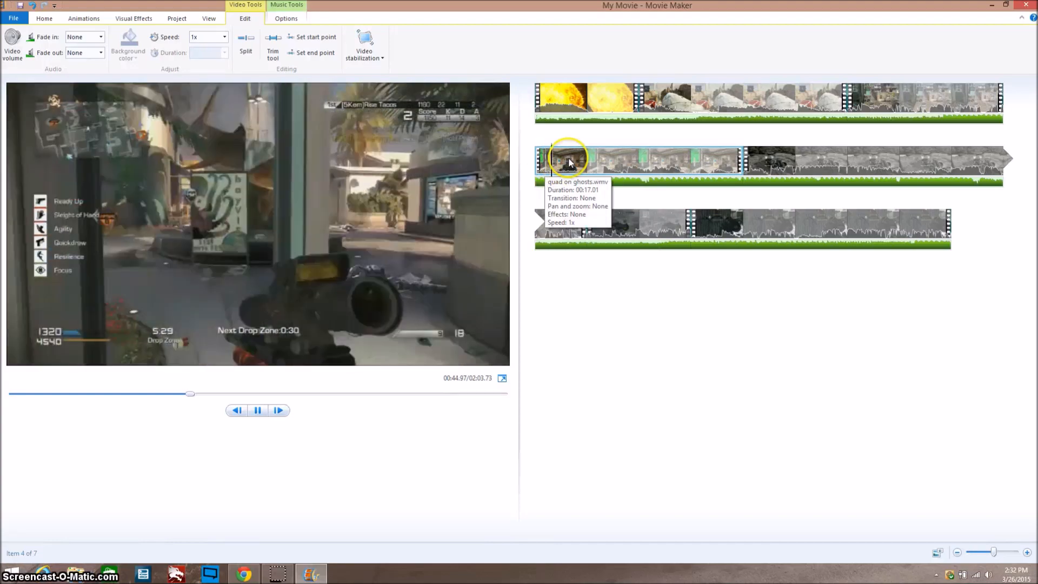
{"action": "key", "text": "space"}
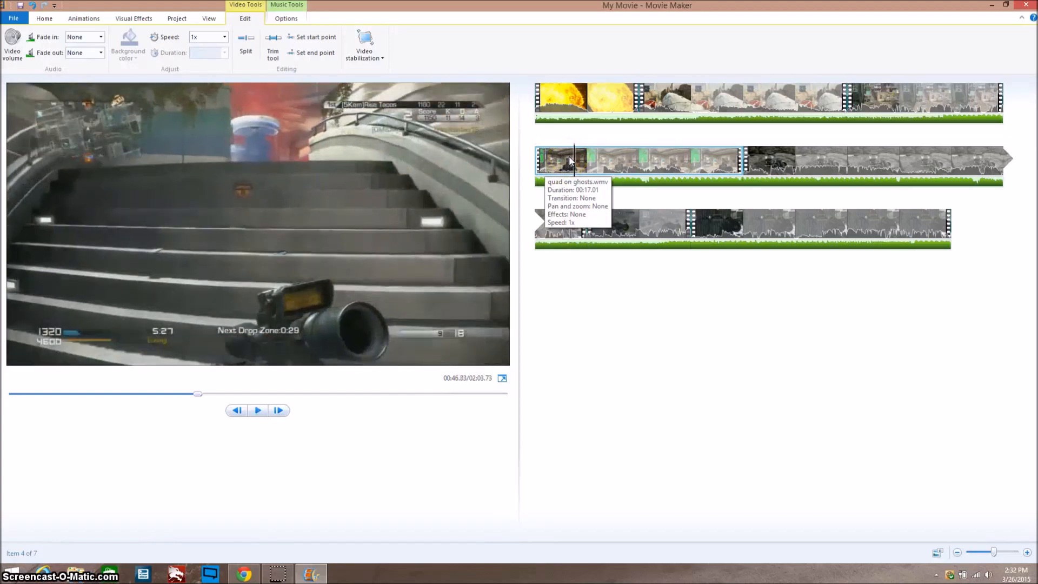
{"action": "left_click_drag", "start_coordinate": [573, 164], "coordinate": [717, 164]}
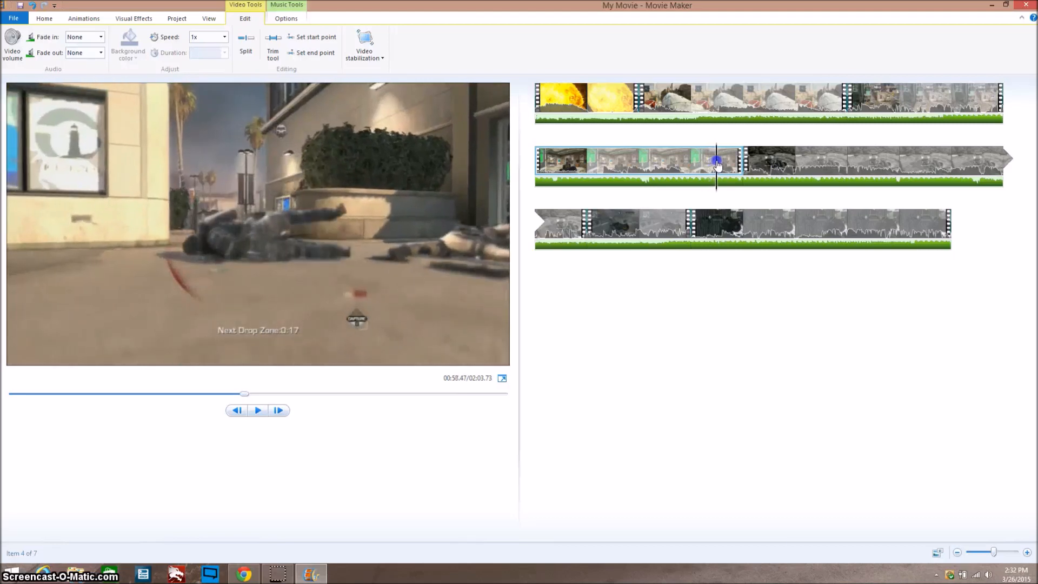
{"action": "right_click", "coordinate": [718, 159]}
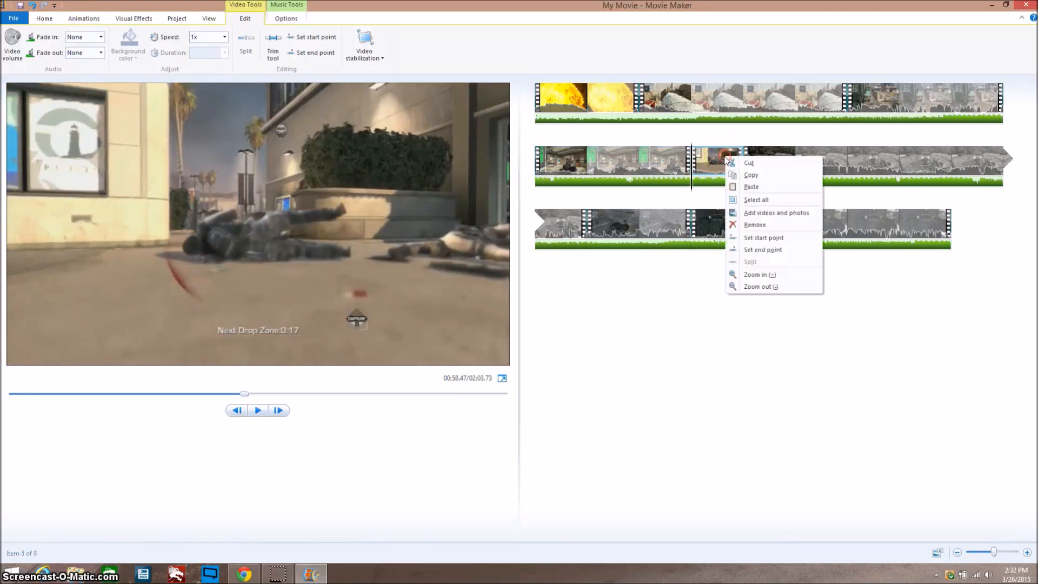
{"action": "left_click", "coordinate": [743, 225]}
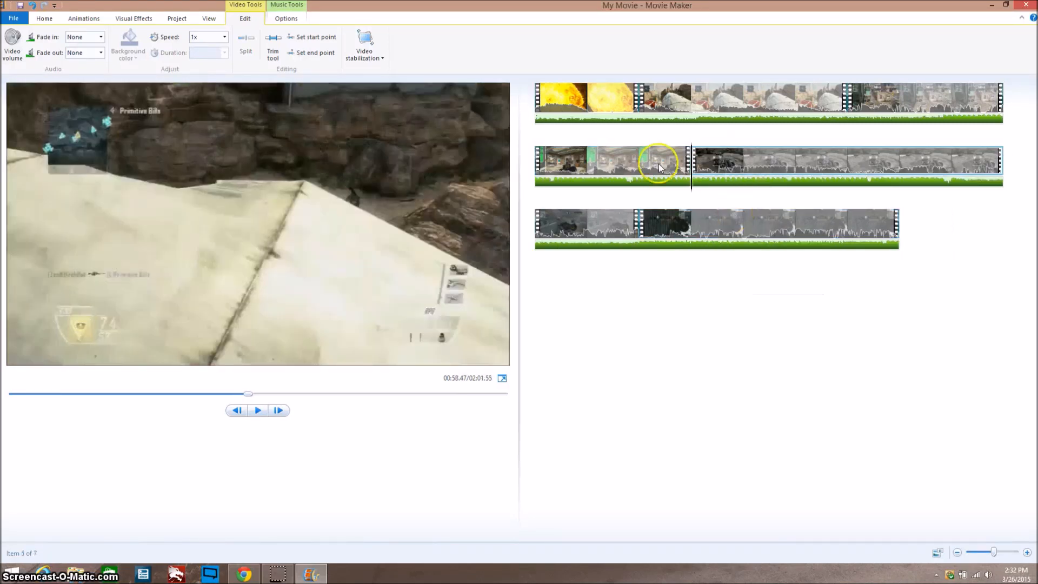
- Split the fifth clip at 01:20.87, at its final killcam, and remove the part after the split
{"action": "left_click", "coordinate": [698, 182]}
{"action": "left_click_drag", "start_coordinate": [698, 182], "coordinate": [930, 185]}
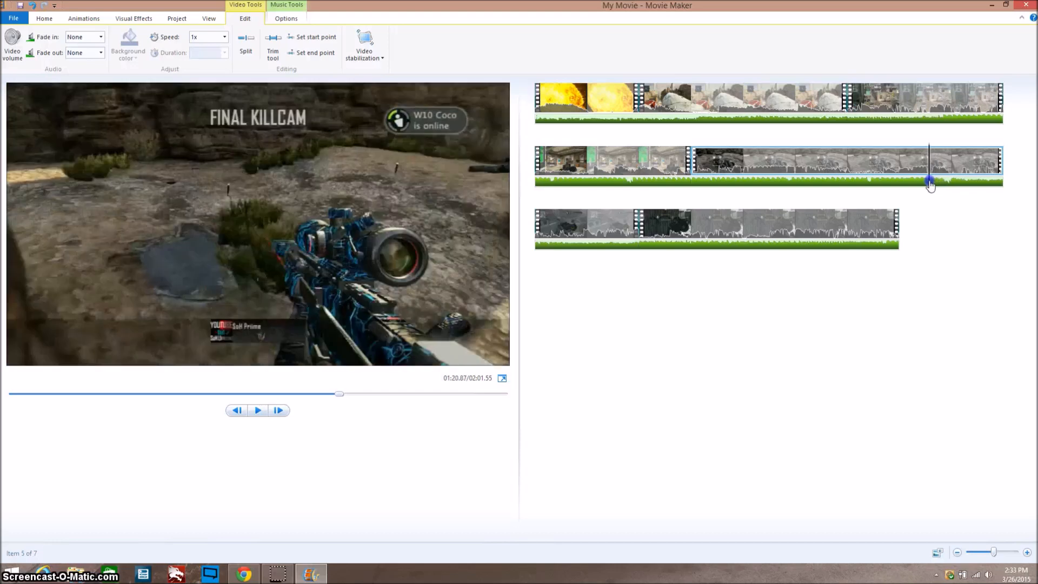
{"action": "key", "text": "m"}
{"action": "right_click", "coordinate": [972, 160]}
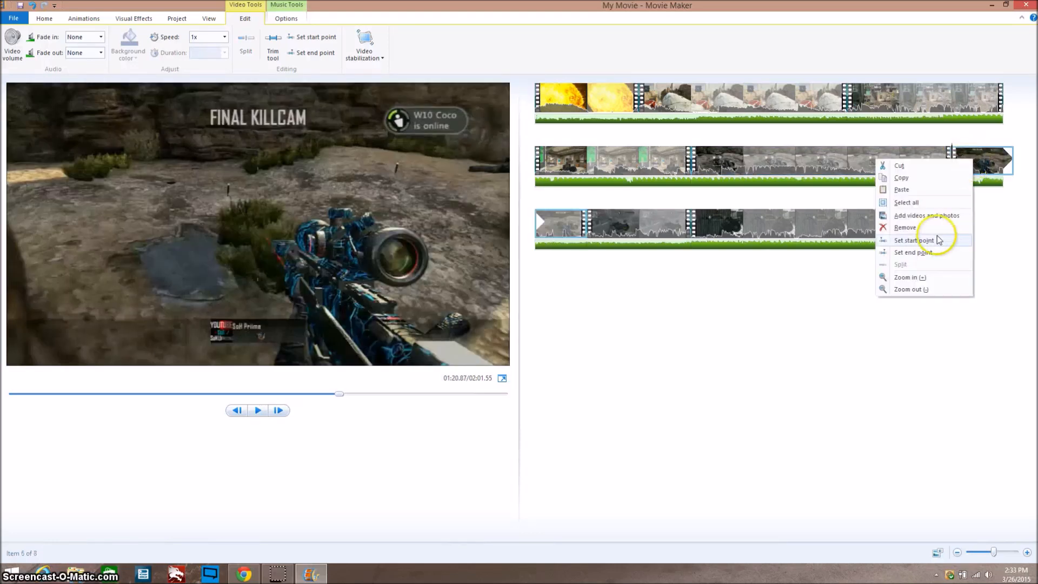
{"action": "left_click", "coordinate": [914, 227]}
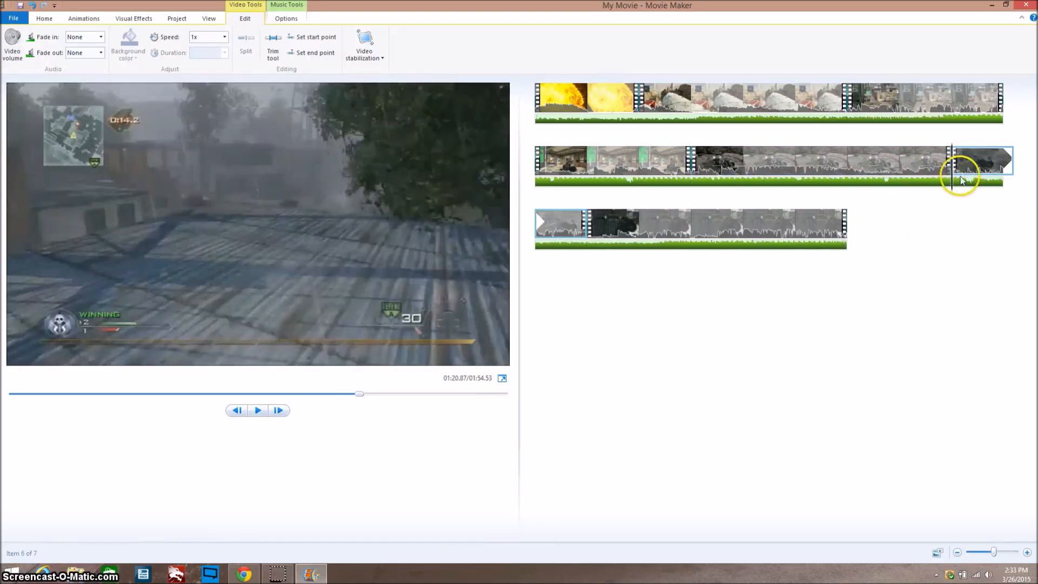
- Split the last clip in the project at 01:48.13 and remove the part after the split
{"action": "left_click_drag", "start_coordinate": [953, 174], "coordinate": [1018, 175]}
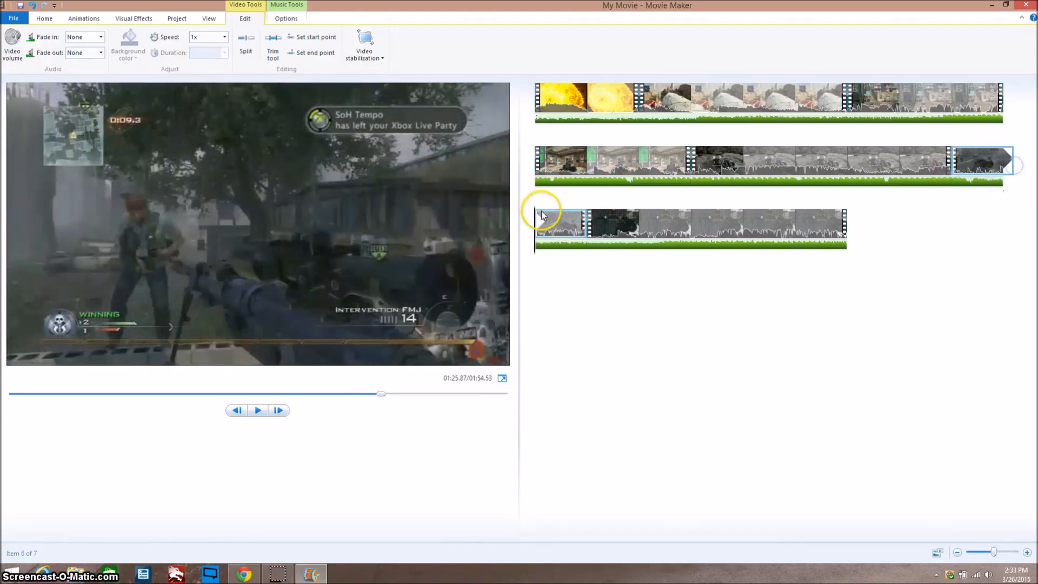
{"action": "left_click", "coordinate": [548, 245]}
{"action": "left_click_drag", "start_coordinate": [547, 247], "coordinate": [777, 247]}
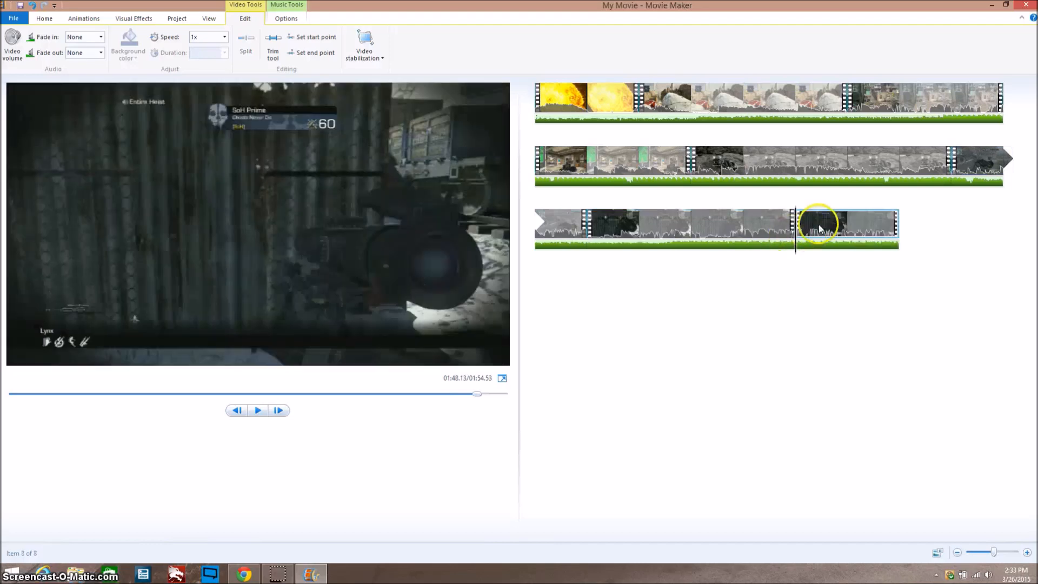
{"action": "right_click", "coordinate": [820, 223]}
{"action": "left_click", "coordinate": [852, 291]}
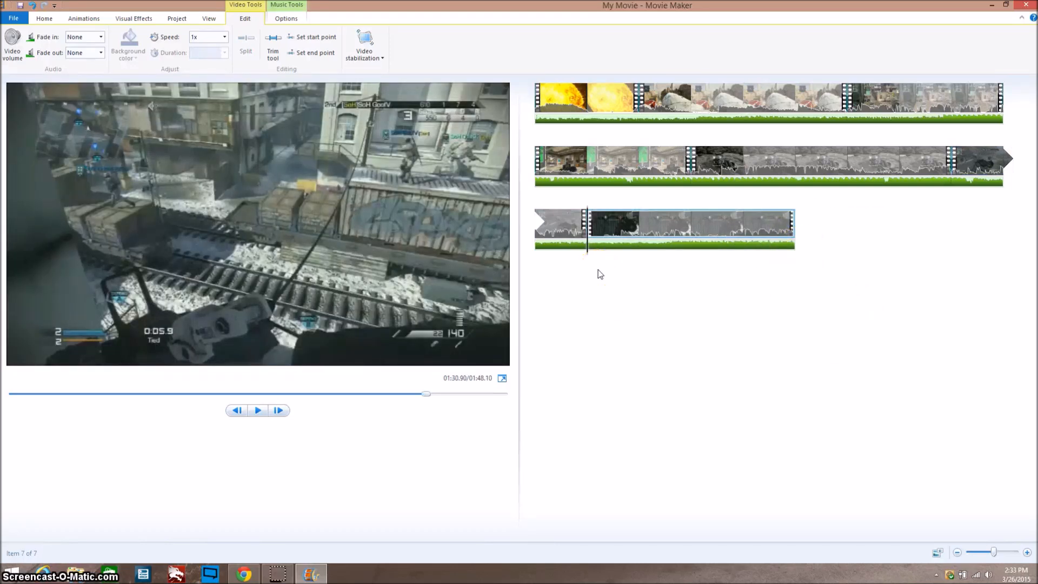
- Play the montage from the intro into the Mala shot clip to check how the music fits the clips
{"action": "left_click", "coordinate": [613, 262]}
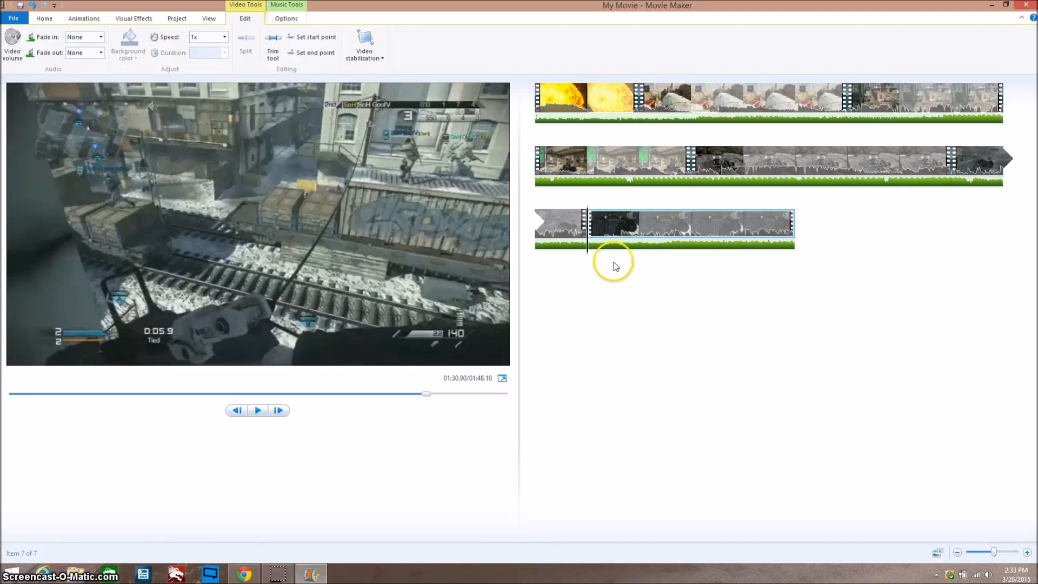
{"action": "left_click", "coordinate": [549, 108]}
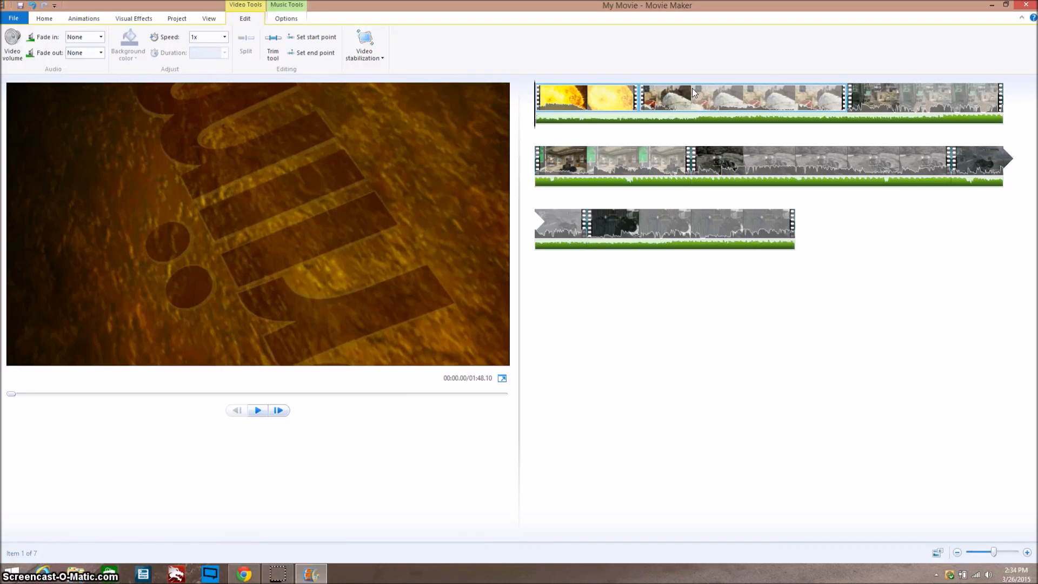
{"action": "left_click", "coordinate": [648, 104]}
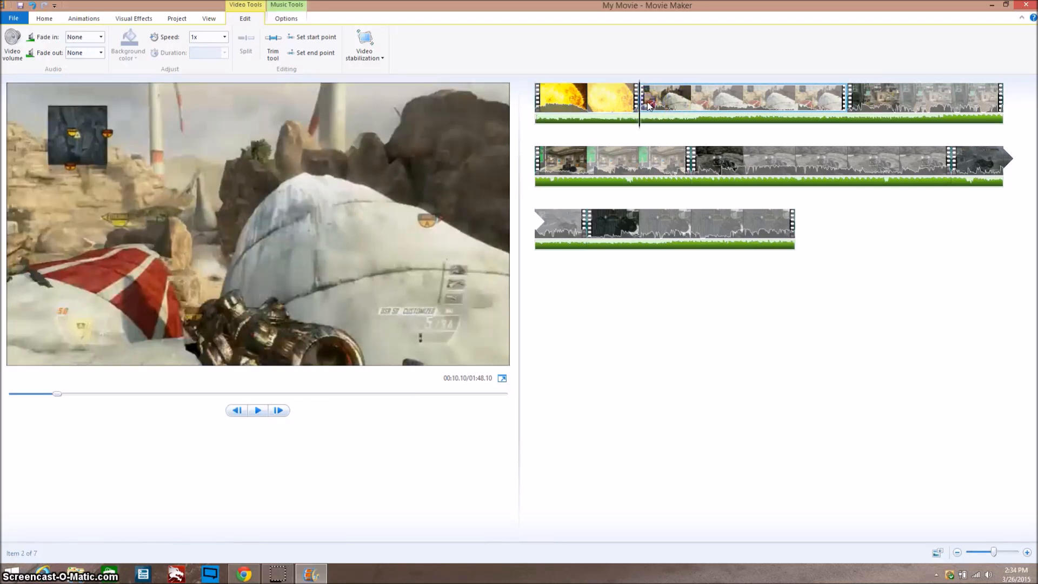
{"action": "left_click", "coordinate": [538, 93]}
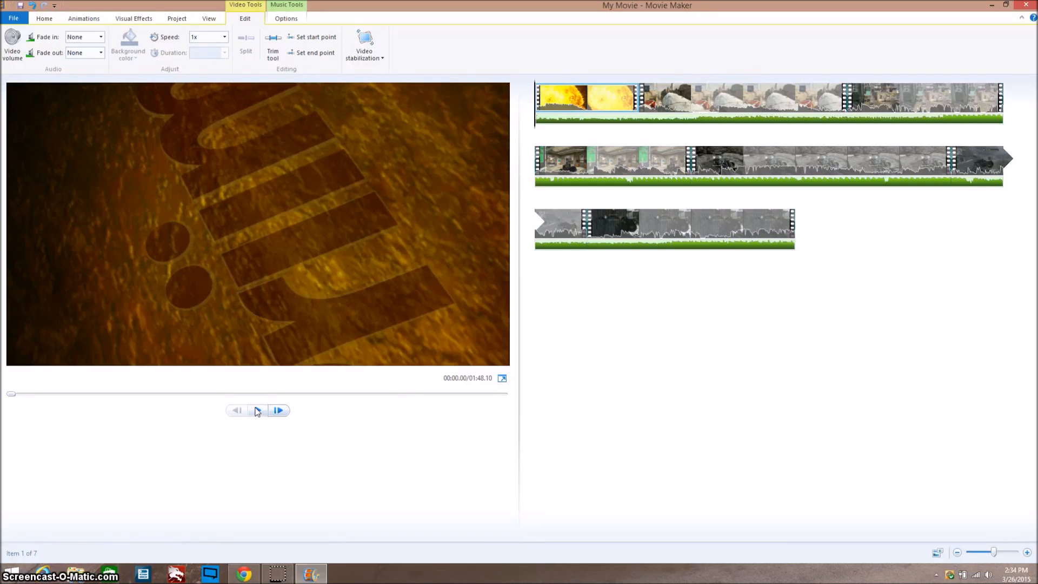
{"action": "left_click", "coordinate": [716, 108]}
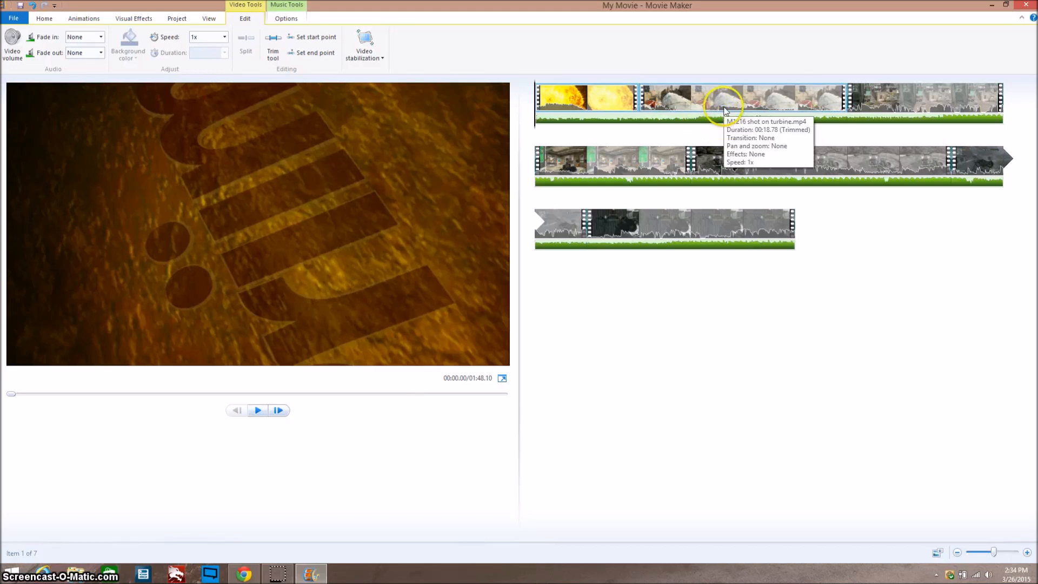
{"action": "key", "text": "space"}
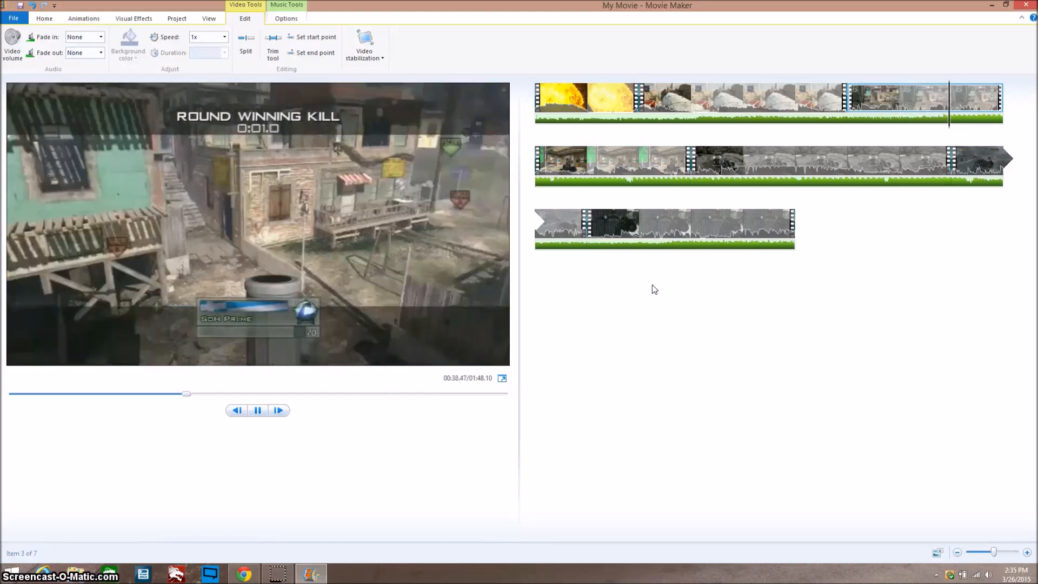
{"action": "key", "text": "space"}
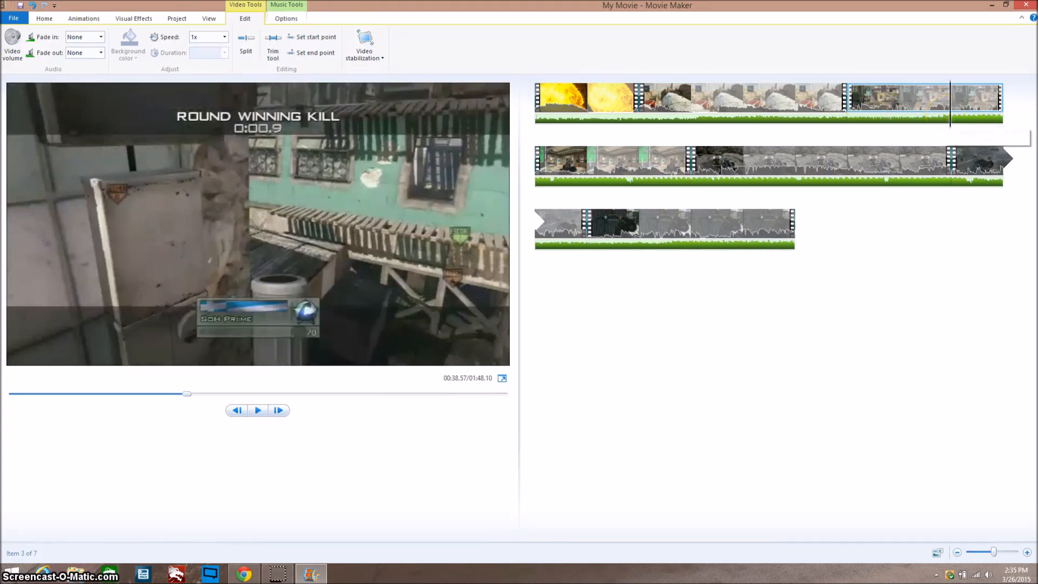
- Try delaying the music track's start time to 0.09 s and return it to 0.00 s
{"action": "left_click", "coordinate": [281, 17]}
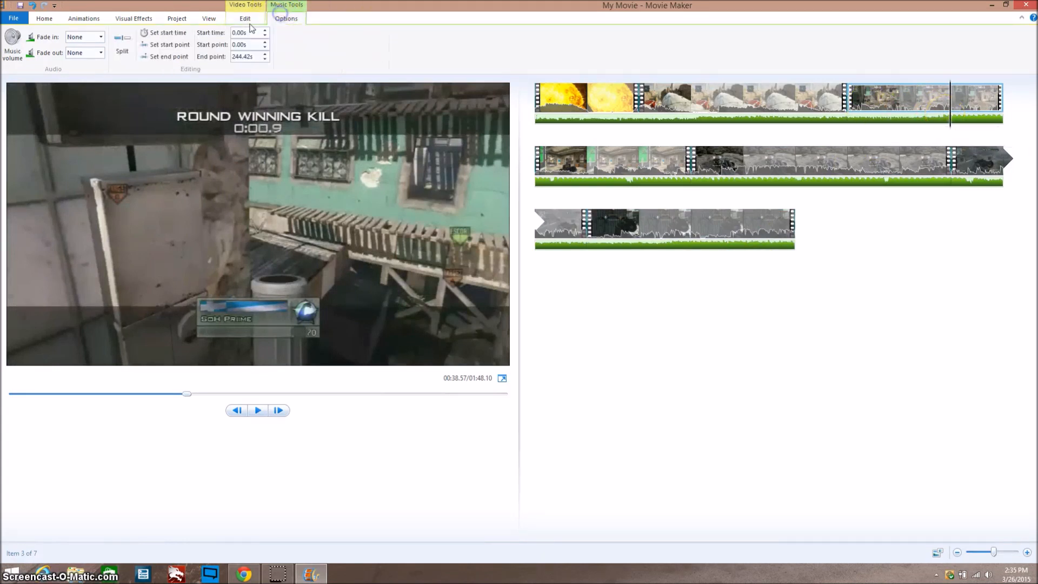
{"action": "left_click", "coordinate": [264, 32]}
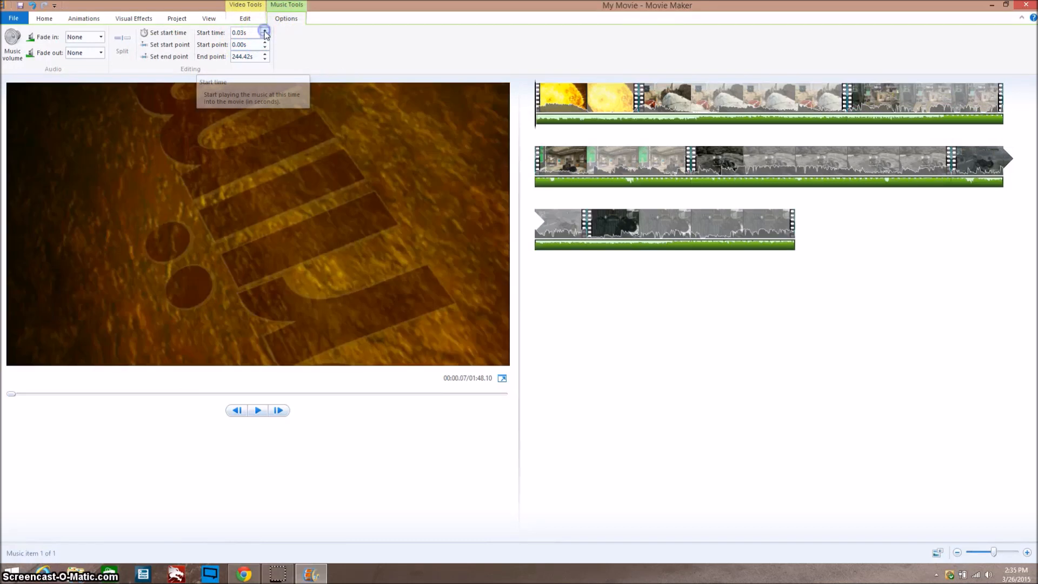
{"action": "left_click", "coordinate": [265, 31]}
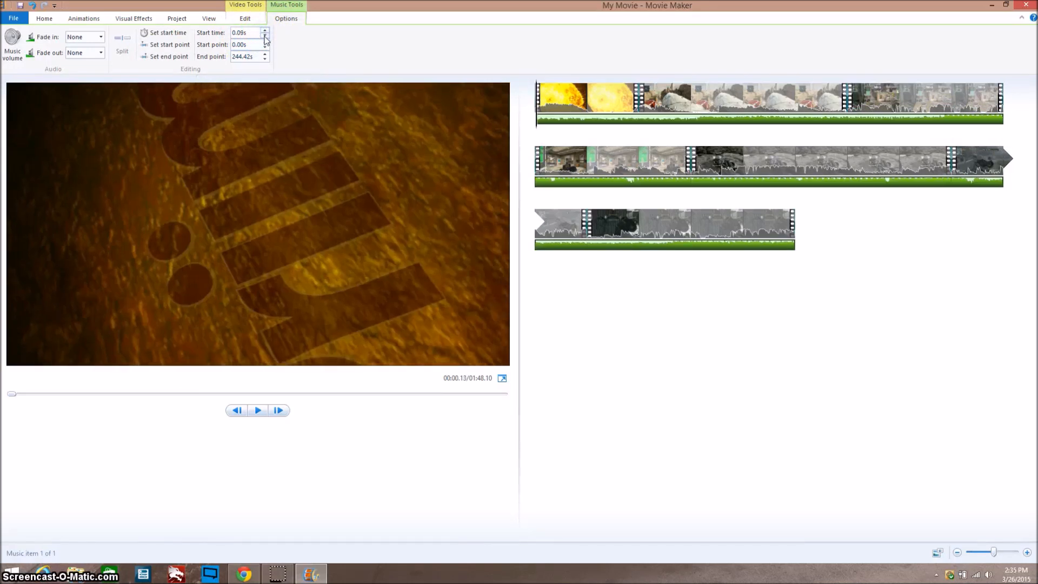
{"action": "left_click", "coordinate": [264, 35]}
{"action": "left_click", "coordinate": [264, 36]}
{"action": "left_click", "coordinate": [265, 36]}
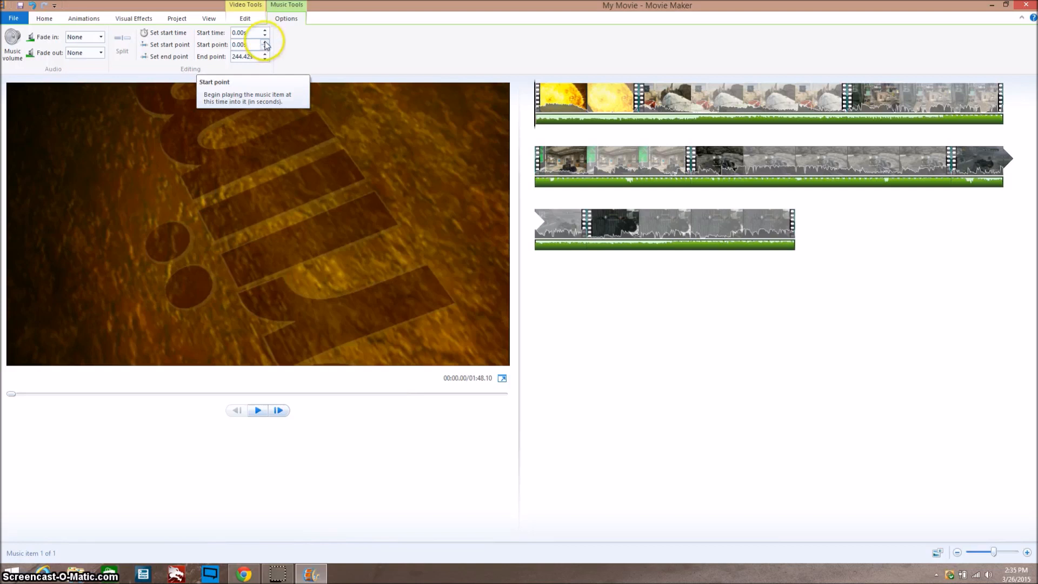
- Try a start point of 10 s for the music track and undo it
{"action": "left_click", "coordinate": [233, 45]}
{"action": "left_click", "coordinate": [237, 46]}
{"action": "left_click", "coordinate": [330, 49]}
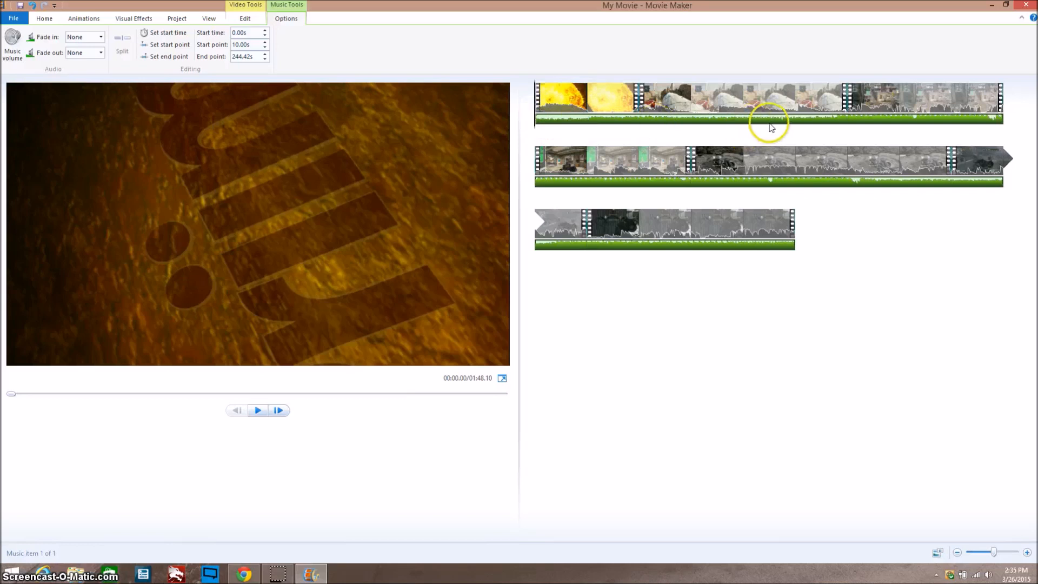
{"action": "key", "text": "ctrl+z"}
- Set the music track's start point to 15 s
{"action": "left_click", "coordinate": [940, 123]}
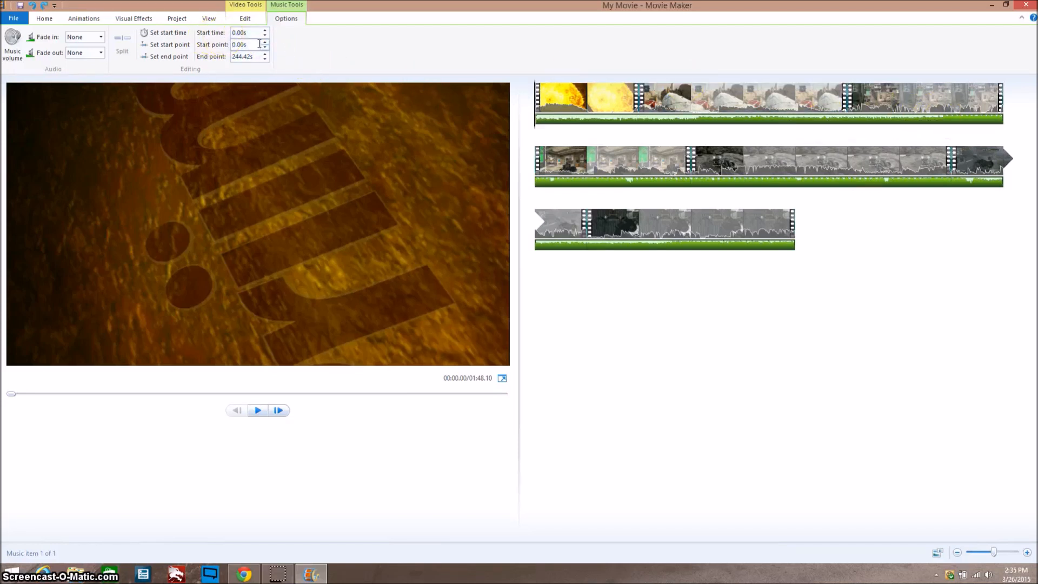
{"action": "type", "text": "15"}
{"action": "left_click", "coordinate": [383, 40]}
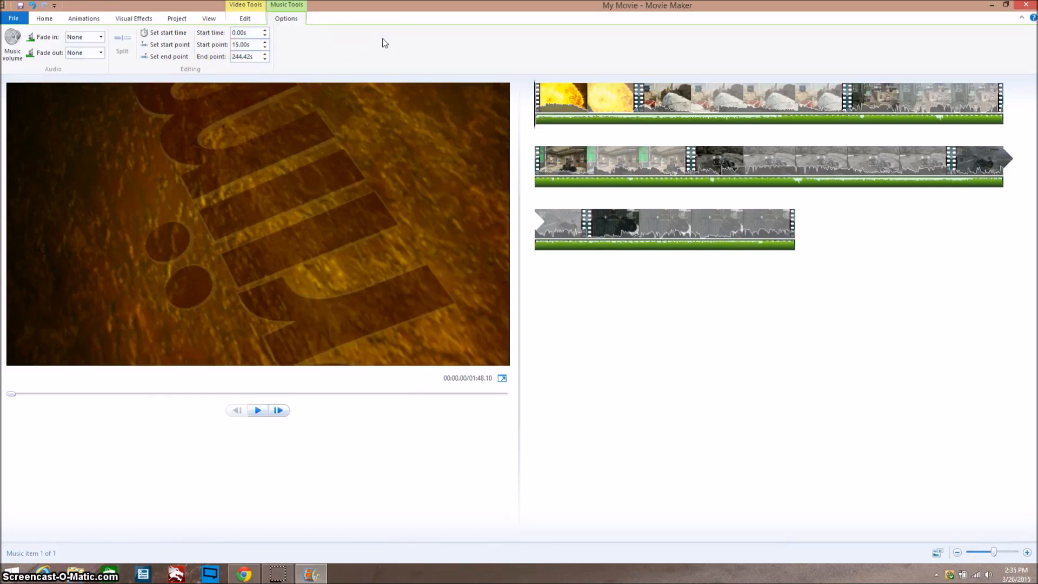
- Play and scrub through the M1216 shot on turbine clip to check the music's timing against the shot
{"action": "left_click", "coordinate": [698, 111]}
{"action": "key", "text": "space"}
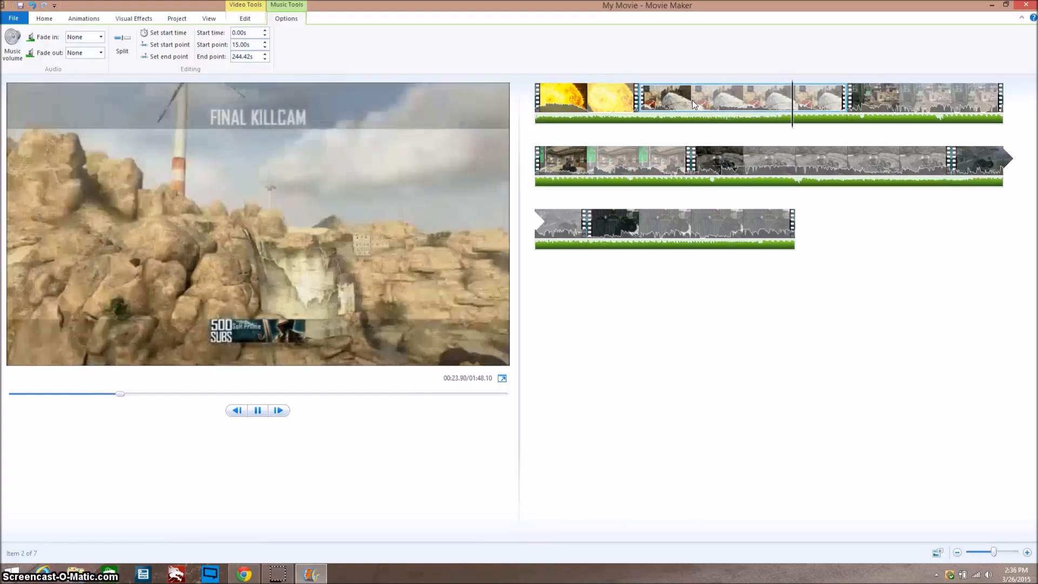
{"action": "key", "text": "space"}
{"action": "left_click", "coordinate": [720, 112]}
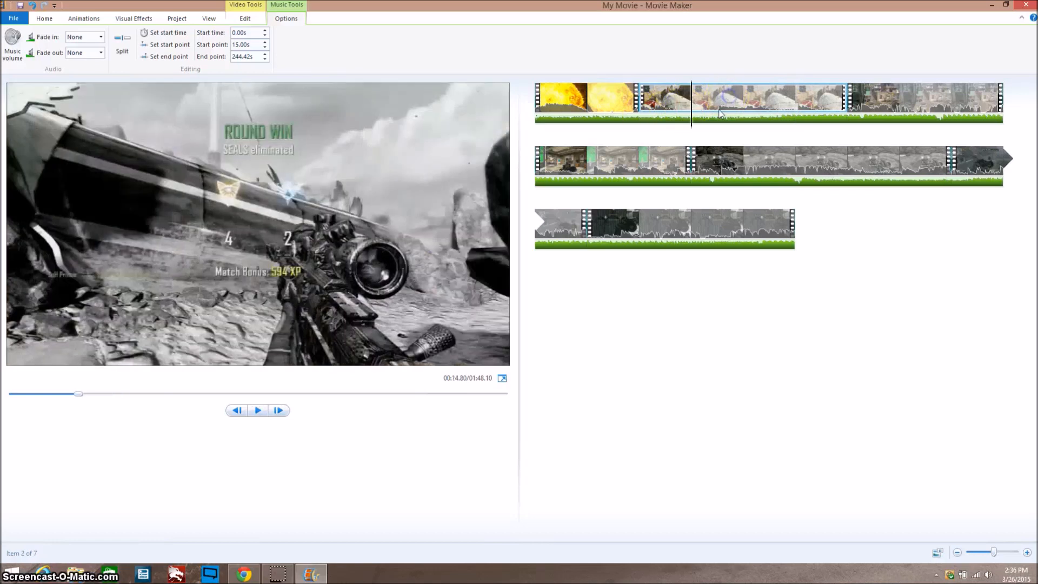
{"action": "left_click_drag", "start_coordinate": [693, 118], "coordinate": [721, 113]}
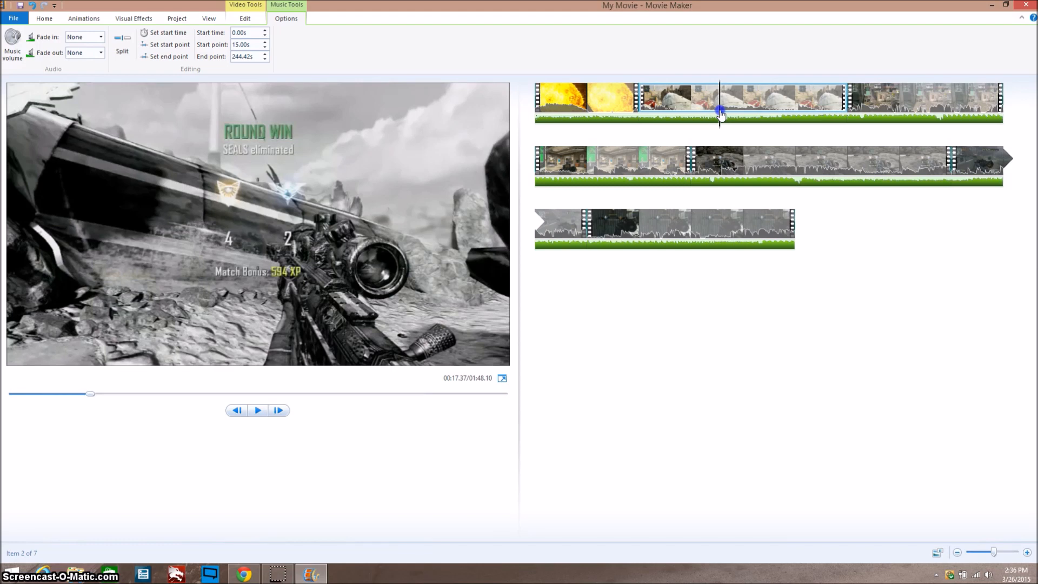
{"action": "left_click_drag", "start_coordinate": [721, 112], "coordinate": [657, 128]}
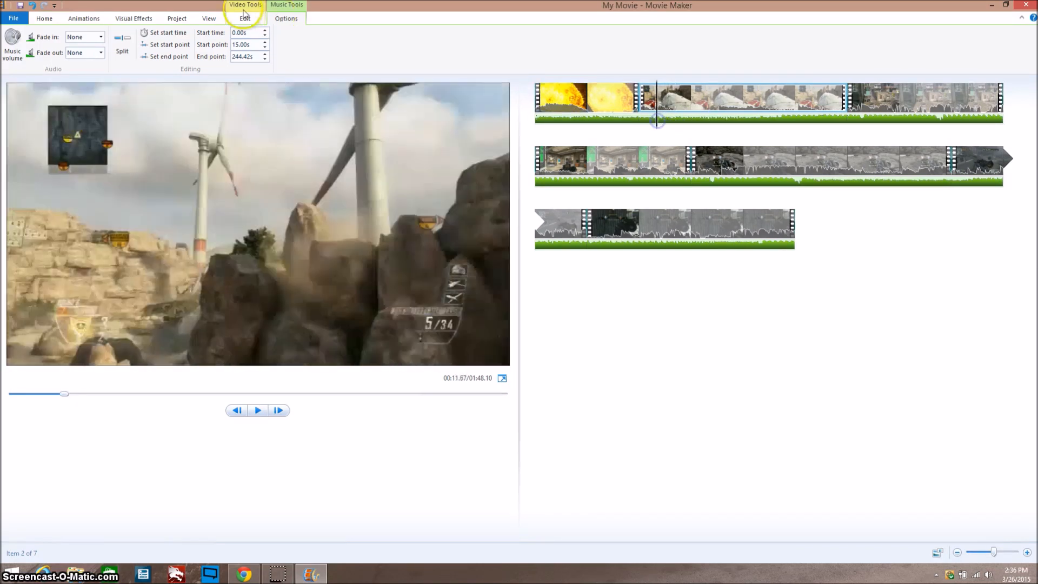
- Set the music track's start point to 25 s
{"action": "left_click", "coordinate": [252, 45]}
{"action": "left_click_drag", "start_coordinate": [252, 45], "coordinate": [206, 47]}
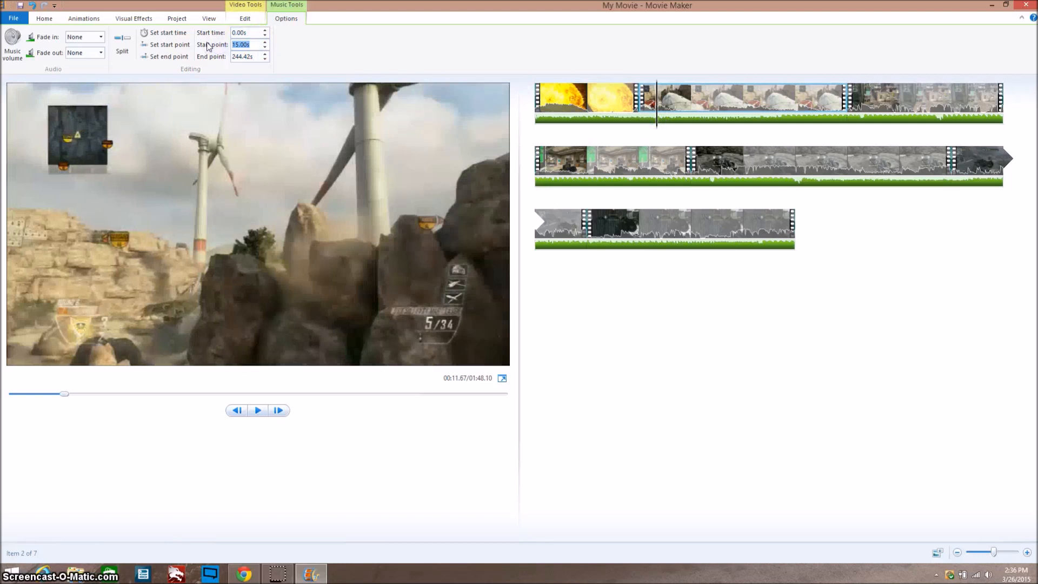
{"action": "type", "text": "25"}
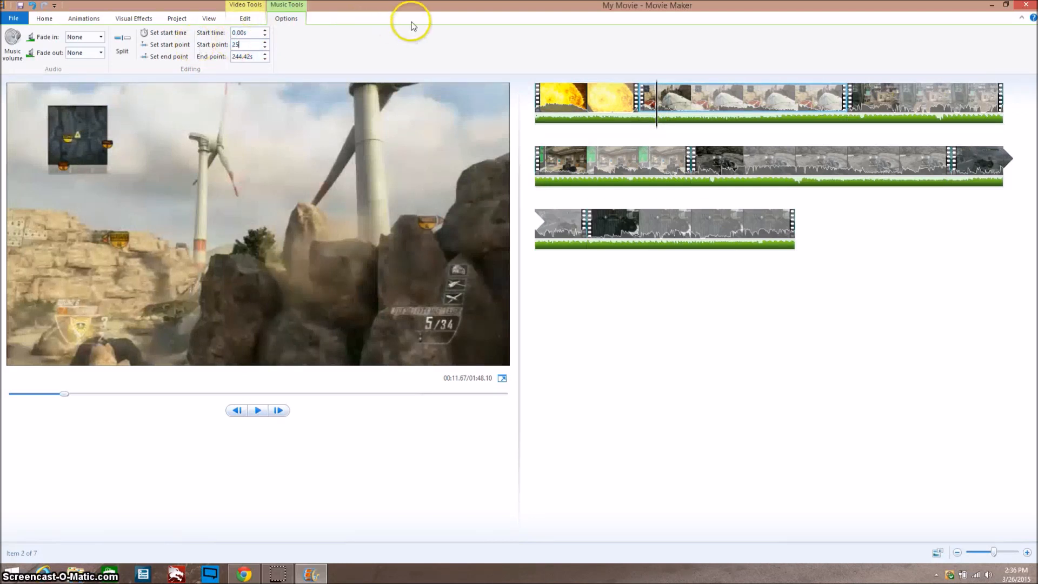
{"action": "key", "text": "Return"}
- Set the music track's start point to 28 s
{"action": "left_click_drag", "start_coordinate": [254, 46], "coordinate": [203, 50]}
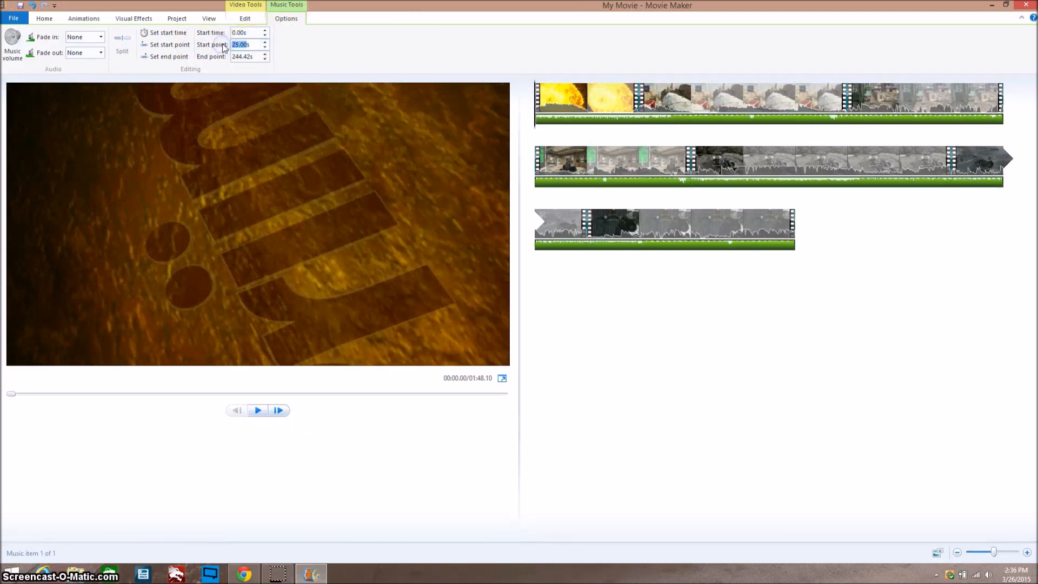
{"action": "type", "text": "28s"}
{"action": "key", "text": "Return"}
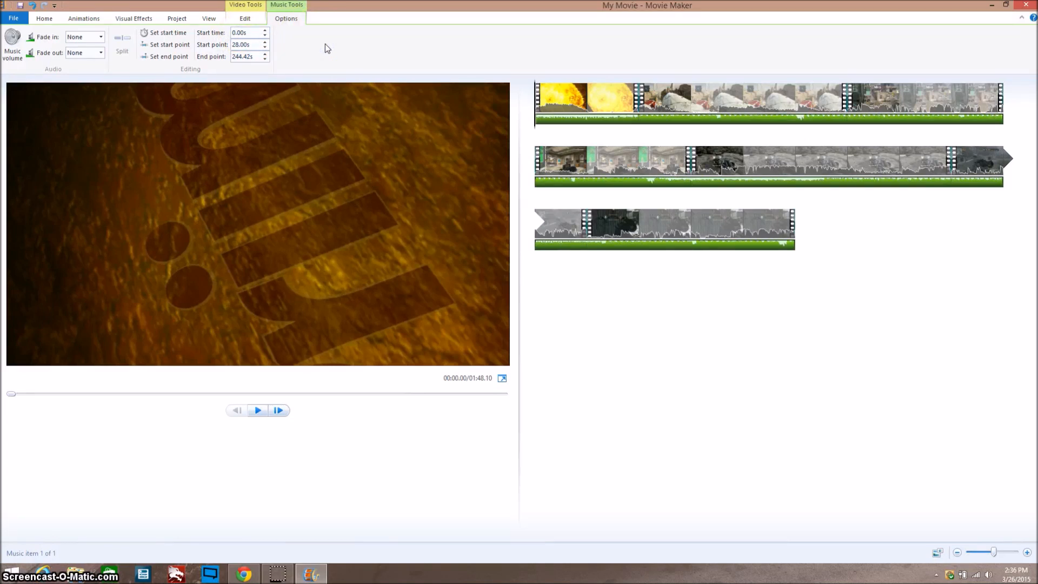
- Set the music track's start point to 27 s and play the montage through the turbine shot to check the sync
{"action": "left_click_drag", "start_coordinate": [252, 45], "coordinate": [177, 45]}
{"action": "left_click", "coordinate": [307, 37]}
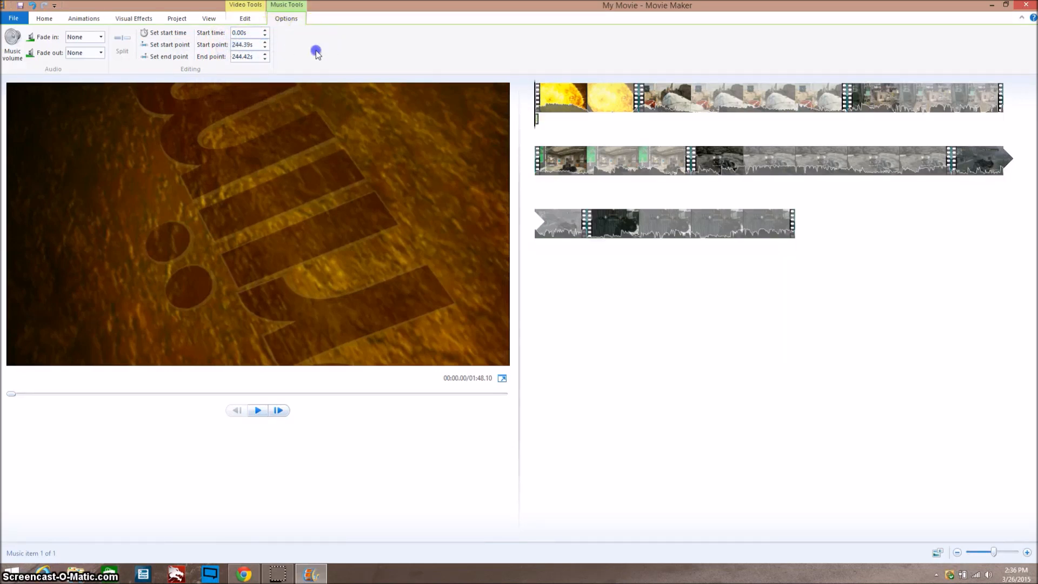
{"action": "double_click", "coordinate": [252, 44]}
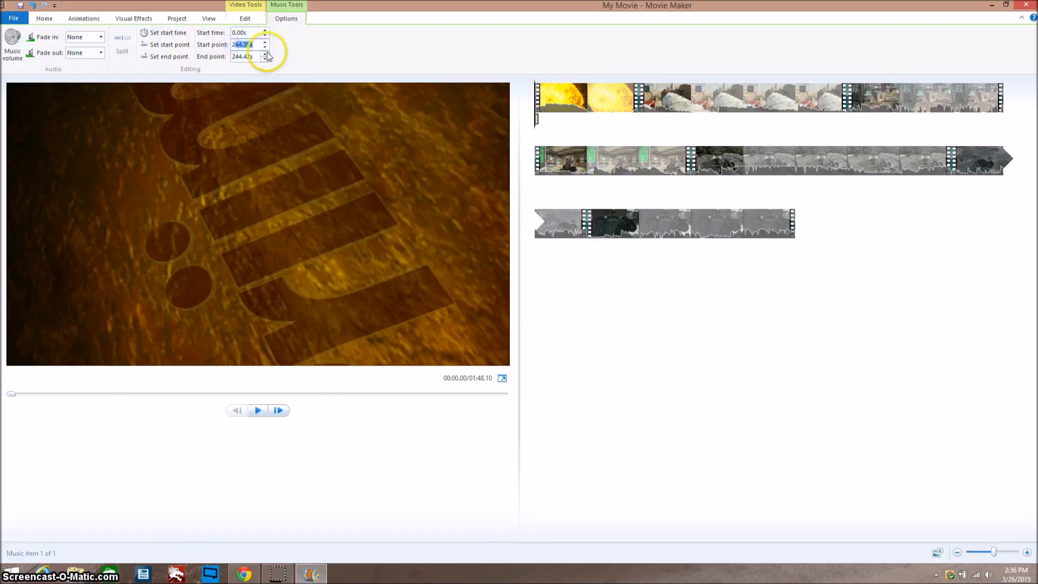
{"action": "type", "text": "27"}
{"action": "left_click", "coordinate": [352, 44]}
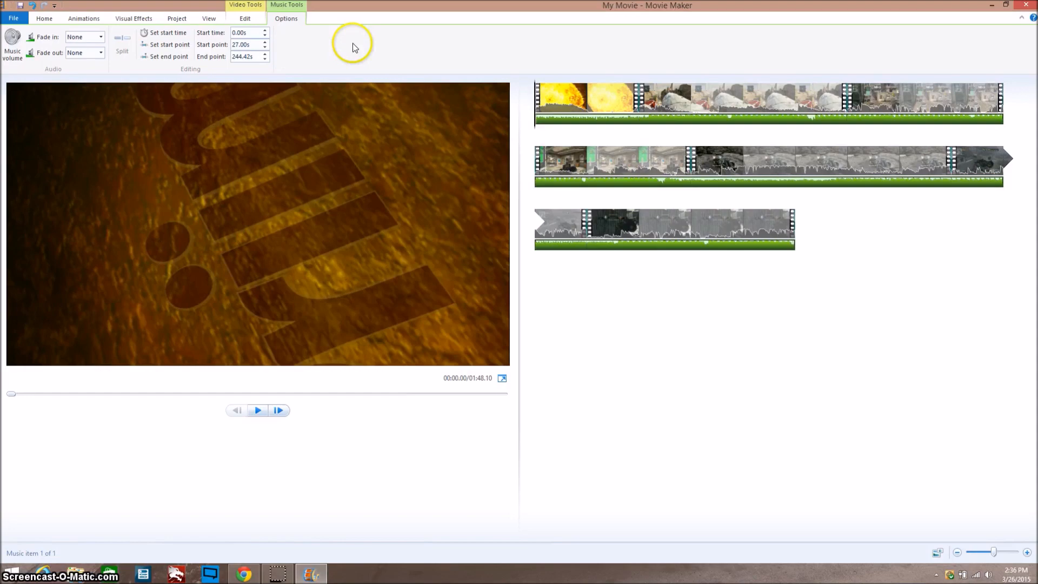
{"action": "key", "text": "space"}
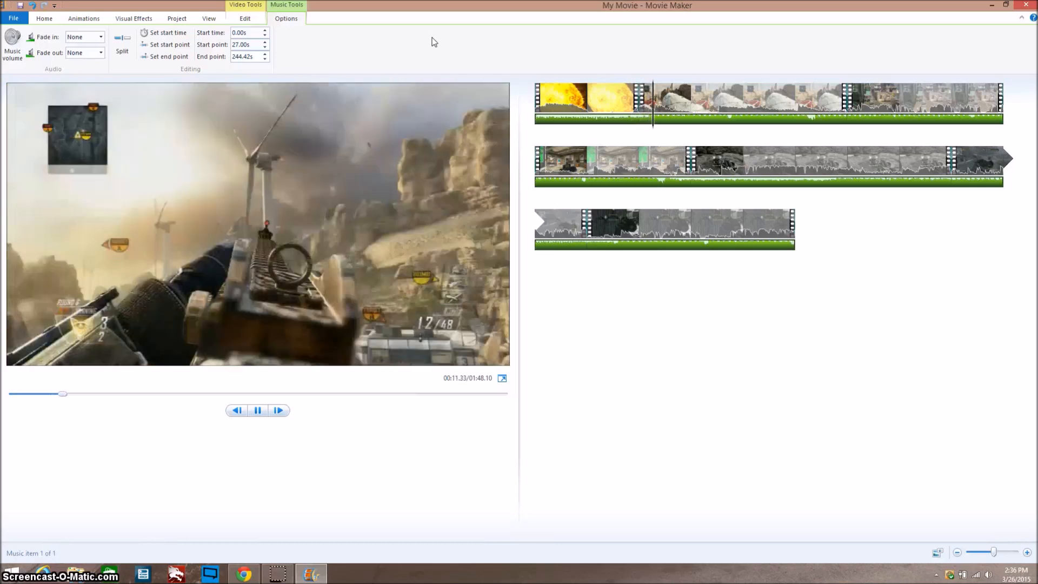
{"action": "key", "text": "space"}
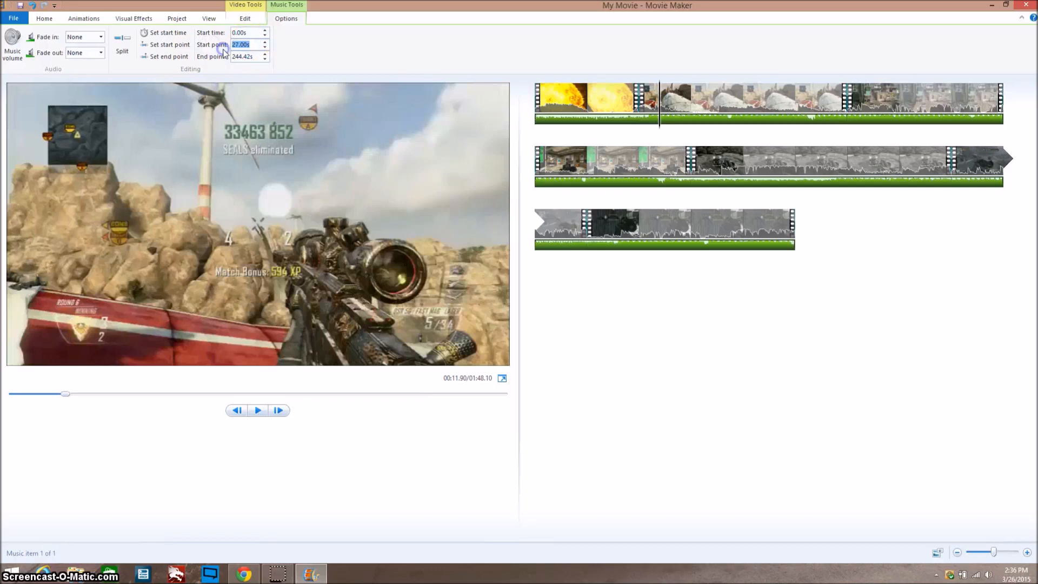
- Set the music track's start point to 26 s and play the montage through the turbine shot to check the sync
{"action": "type", "text": "26"}
{"action": "left_click", "coordinate": [370, 39]}
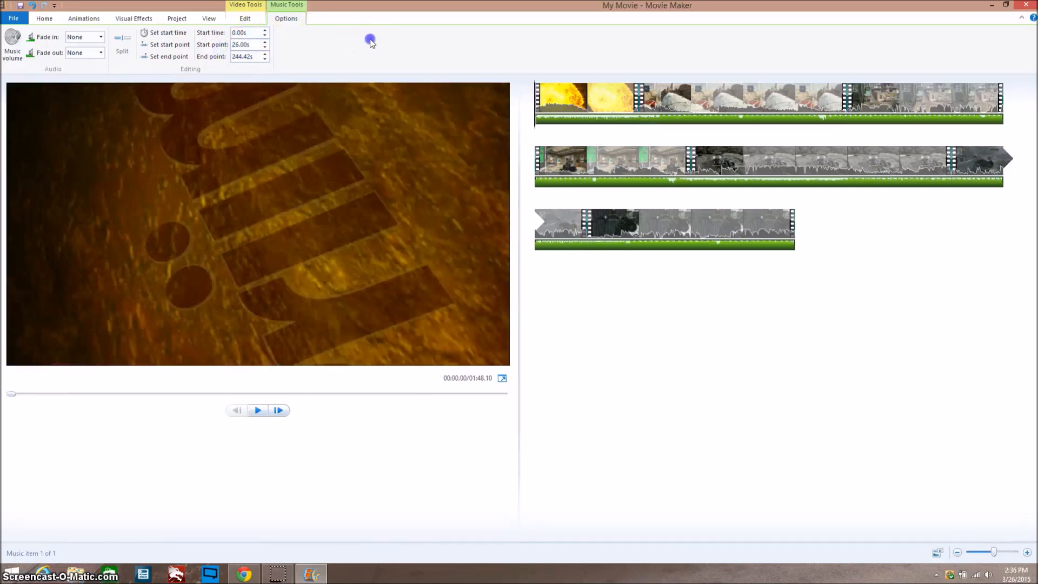
{"action": "key", "text": "space"}
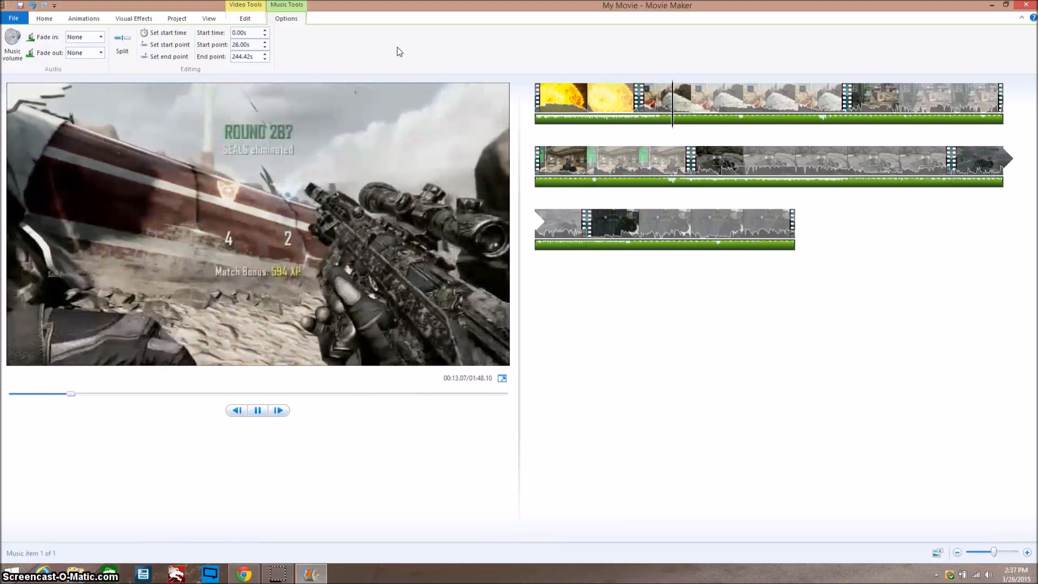
{"action": "key", "text": "space"}
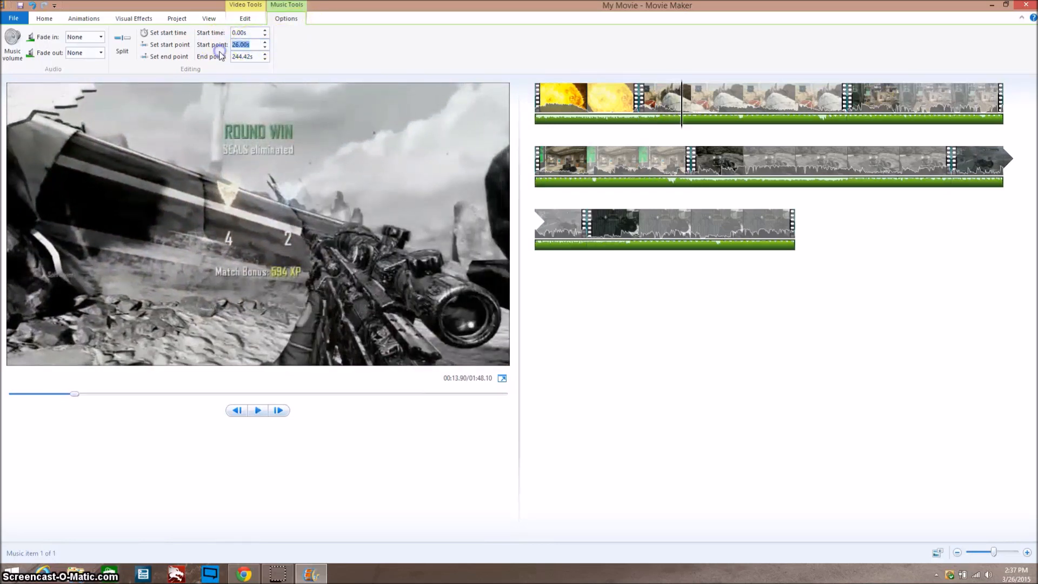
- Set the music track's start point to 26.5 s and play the montage through the turbine shot to check the sync
{"action": "type", "text": "2"}
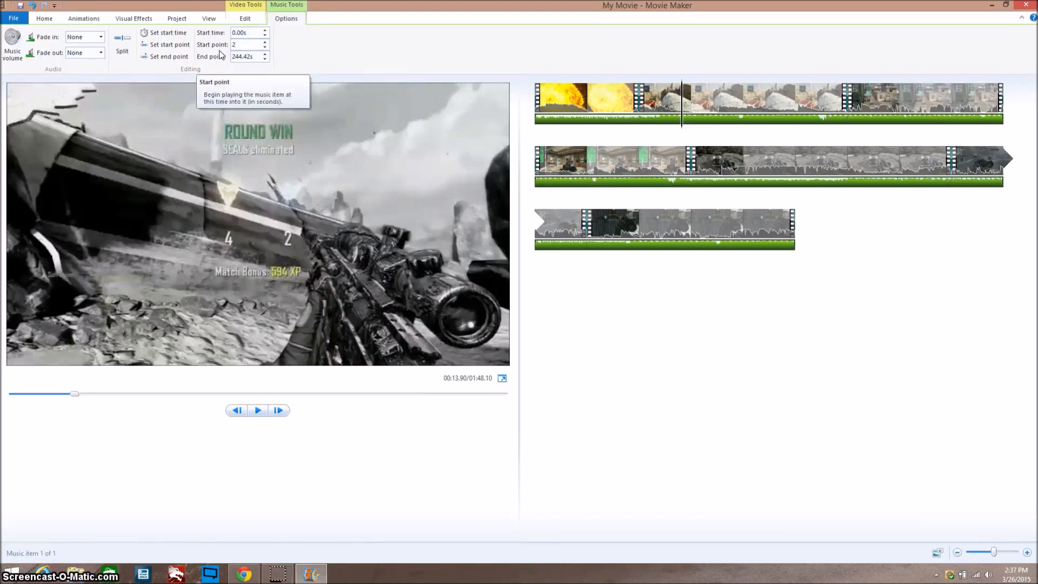
{"action": "left_click", "coordinate": [453, 35]}
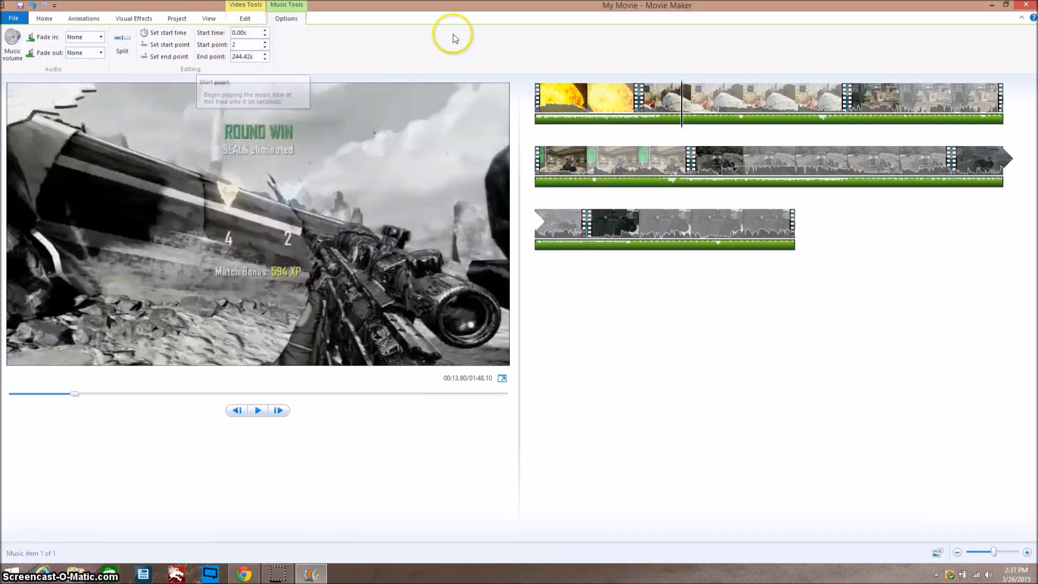
{"action": "type", "text": "6.5"}
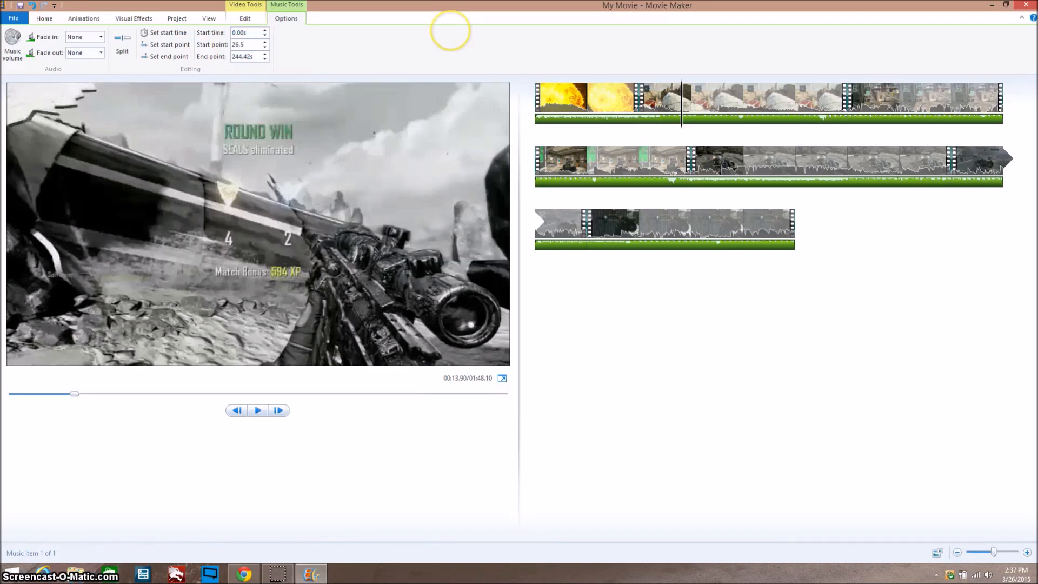
{"action": "left_click", "coordinate": [463, 38]}
{"action": "key", "text": "space"}
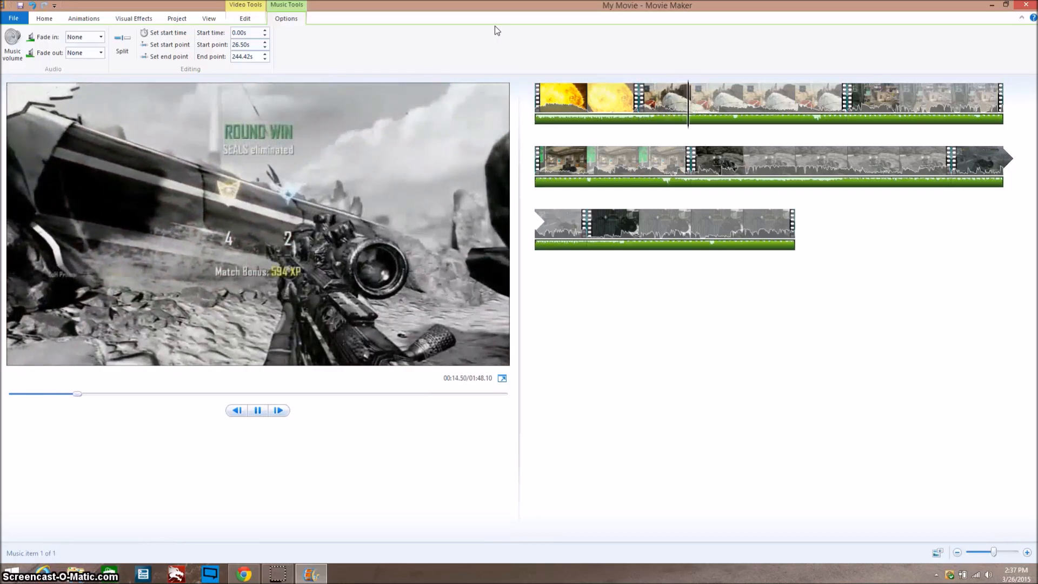
{"action": "key", "text": "space"}
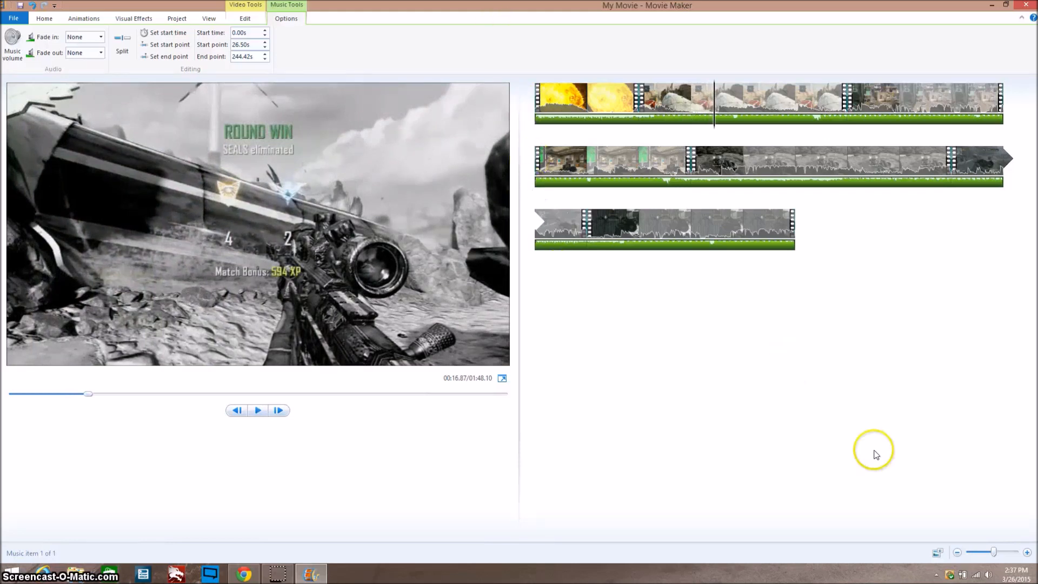
- Split the M1216 shot on turbine clip at 11.97 s, on the frame of the shot
{"action": "left_click_drag", "start_coordinate": [994, 552], "coordinate": [1006, 553]}
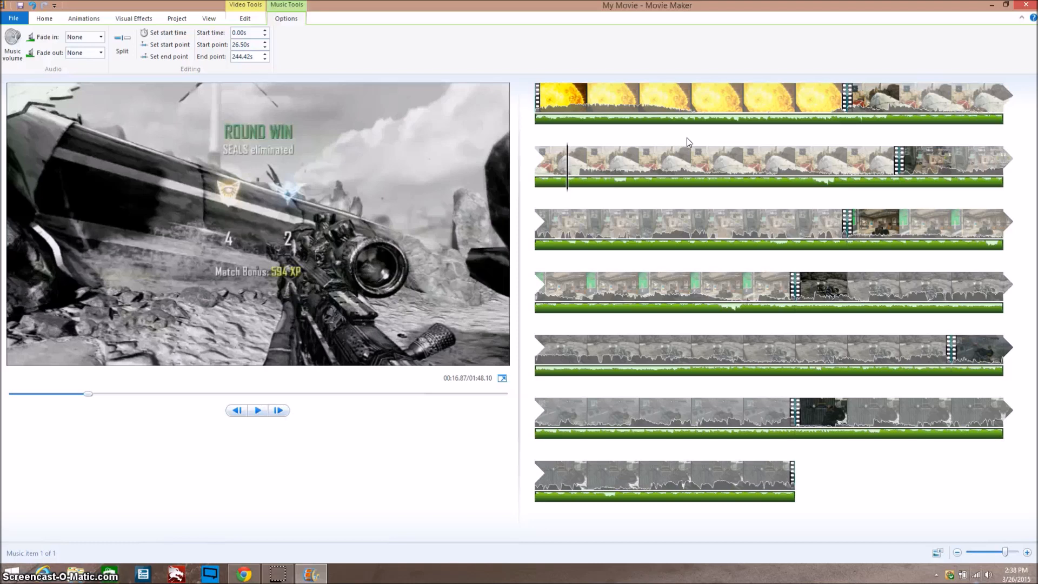
{"action": "left_click", "coordinate": [562, 98]}
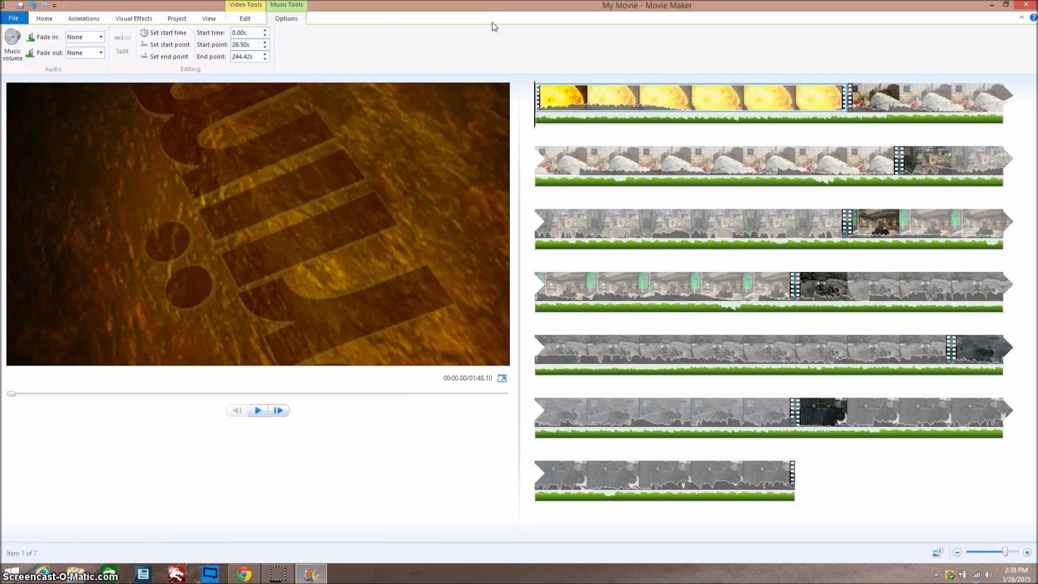
{"action": "left_click", "coordinate": [926, 106]}
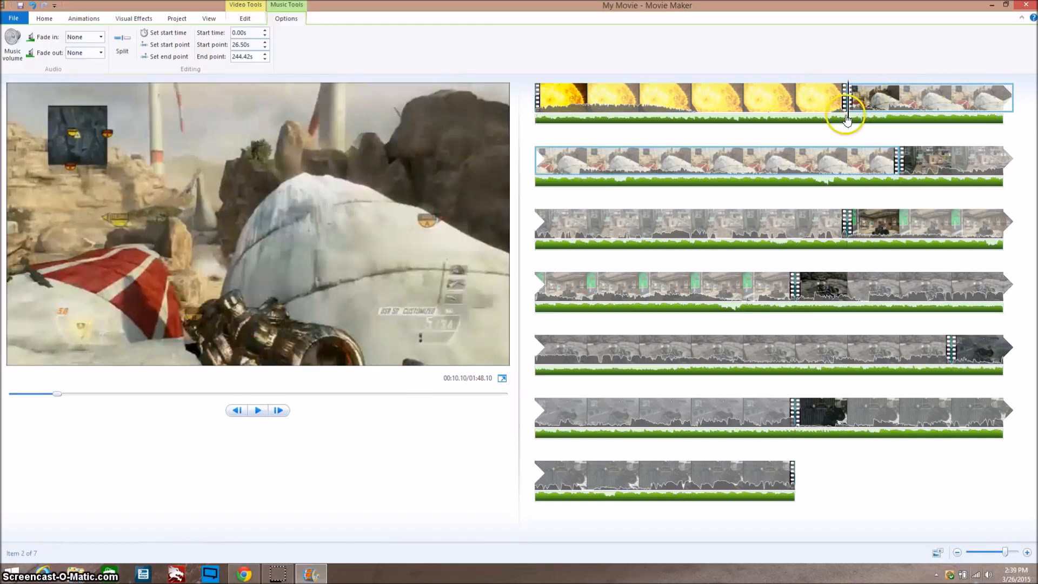
{"action": "left_click_drag", "start_coordinate": [852, 130], "coordinate": [892, 134]}
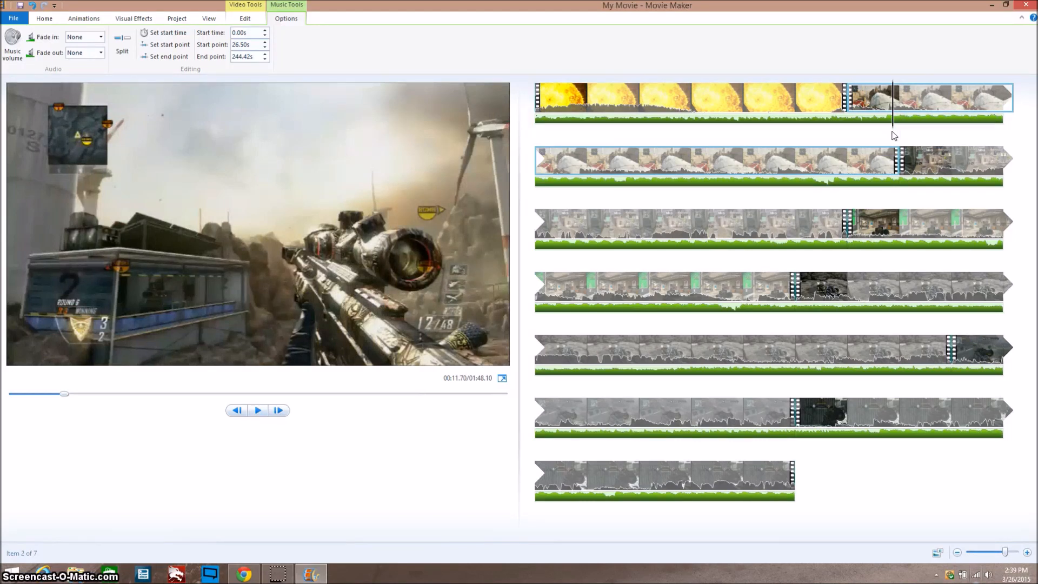
{"action": "key", "text": "l"}
{"action": "key", "text": "l"}
{"action": "key", "text": "l"}
{"action": "key", "text": "l"}
{"action": "key", "text": "l"}
{"action": "key", "text": "l"}
{"action": "key", "text": "l"}
{"action": "key", "text": "l"}
{"action": "key", "text": "l"}
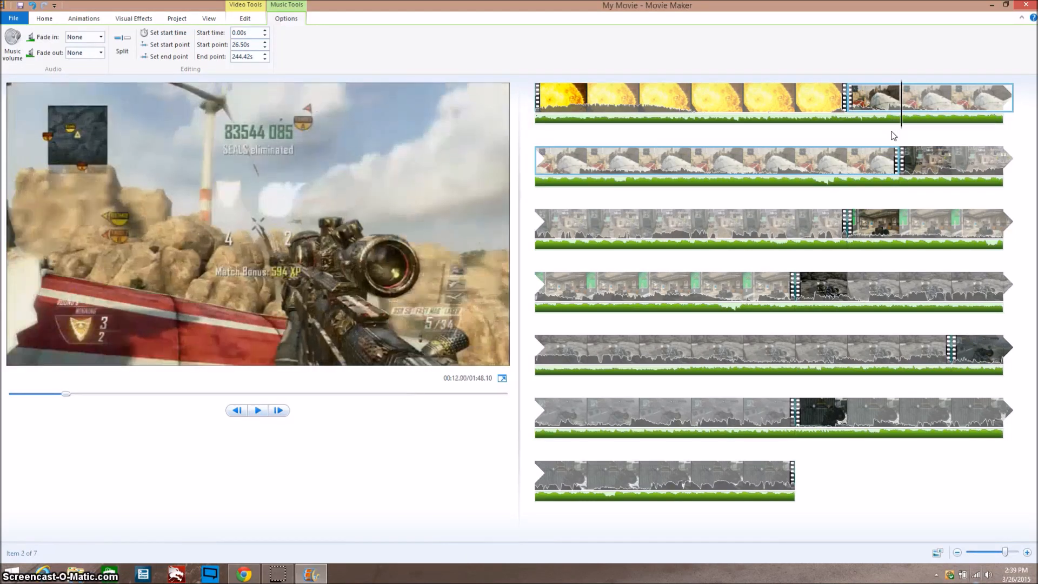
{"action": "key", "text": "j"}
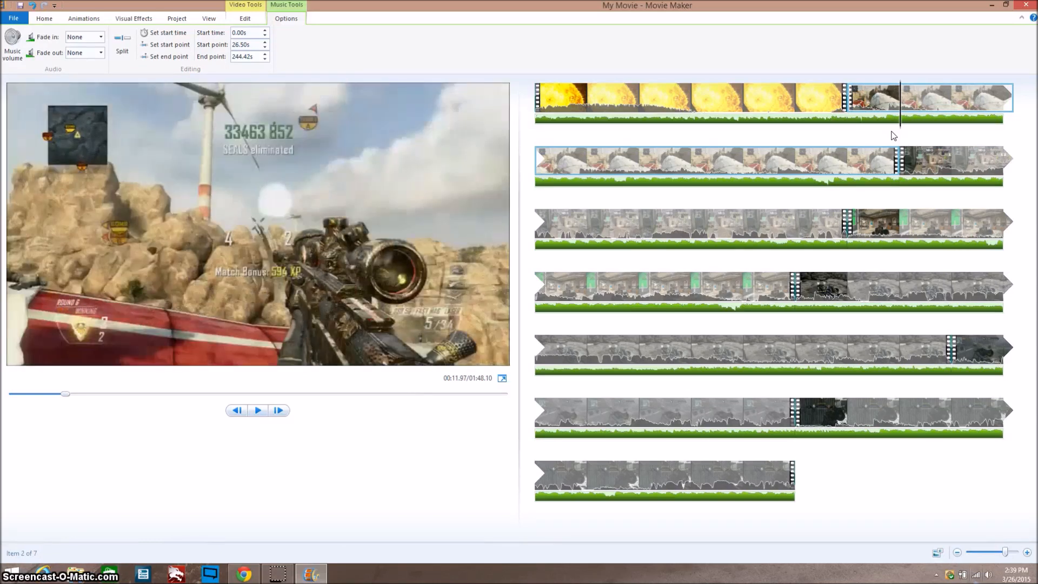
{"action": "key", "text": "m"}
{"action": "left_click", "coordinate": [890, 131]}
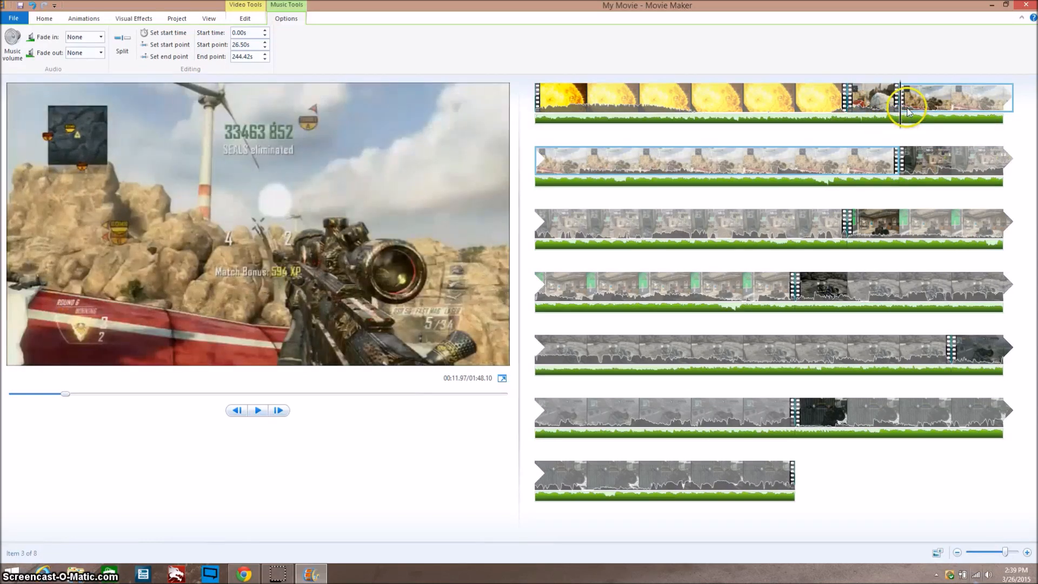
- Apply the visual effect with the dark flower thumbnail to the short turbine segment before the split
{"action": "left_click", "coordinate": [899, 104]}
{"action": "left_click", "coordinate": [891, 96]}
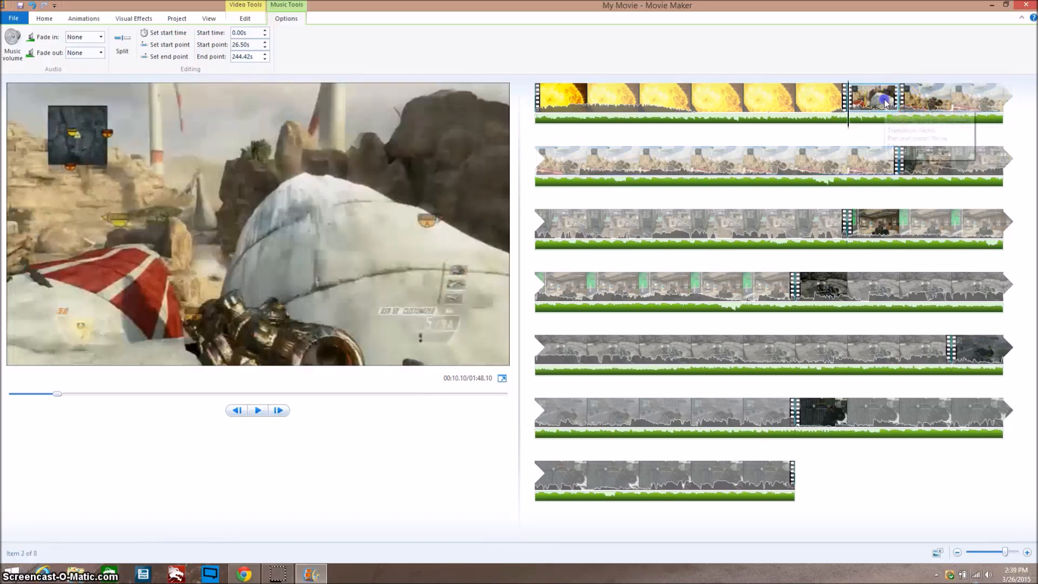
{"action": "left_click", "coordinate": [876, 66]}
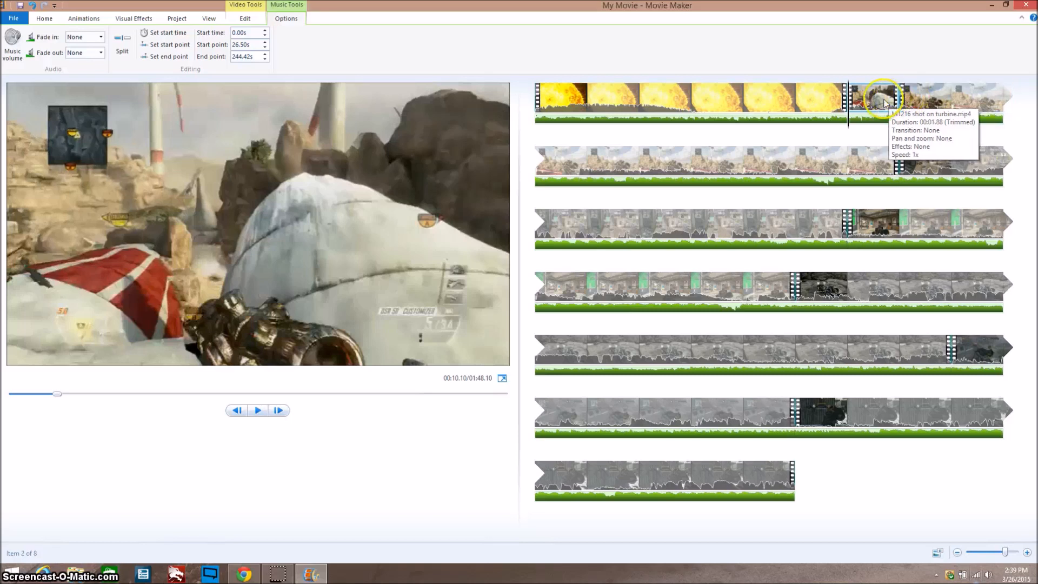
{"action": "left_click", "coordinate": [132, 20]}
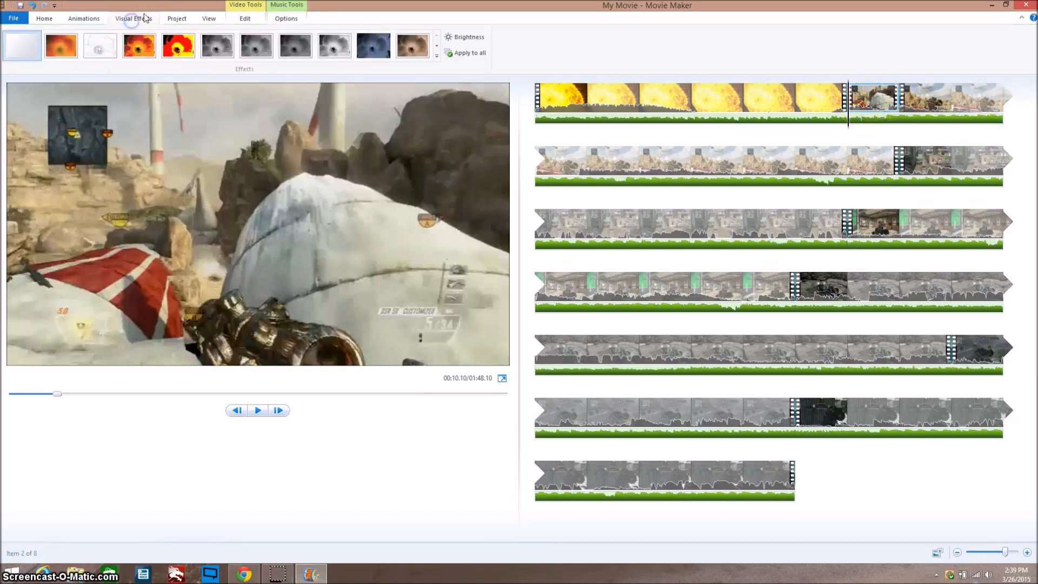
{"action": "left_click", "coordinate": [436, 46]}
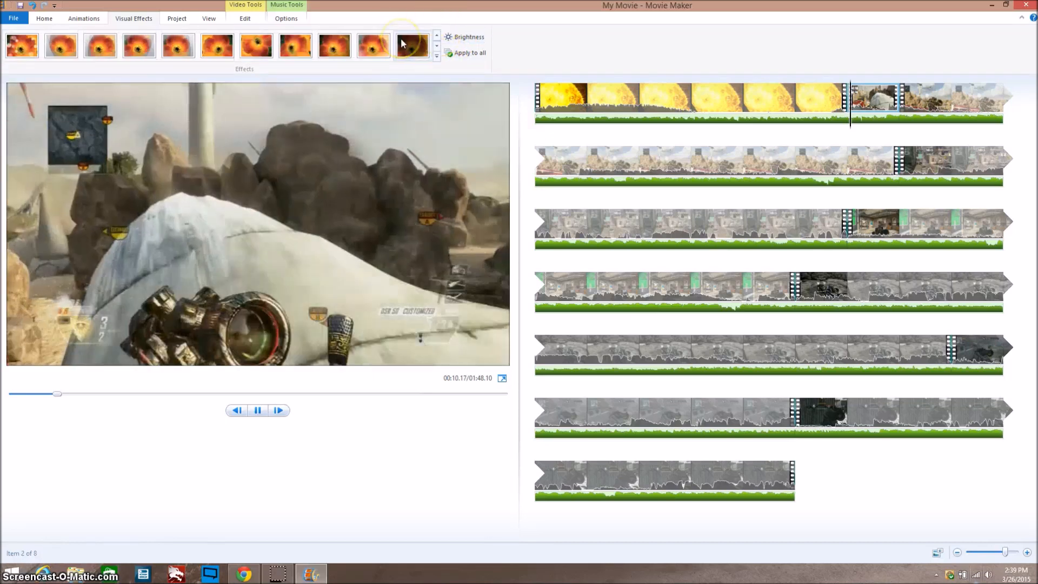
{"action": "left_click", "coordinate": [403, 44]}
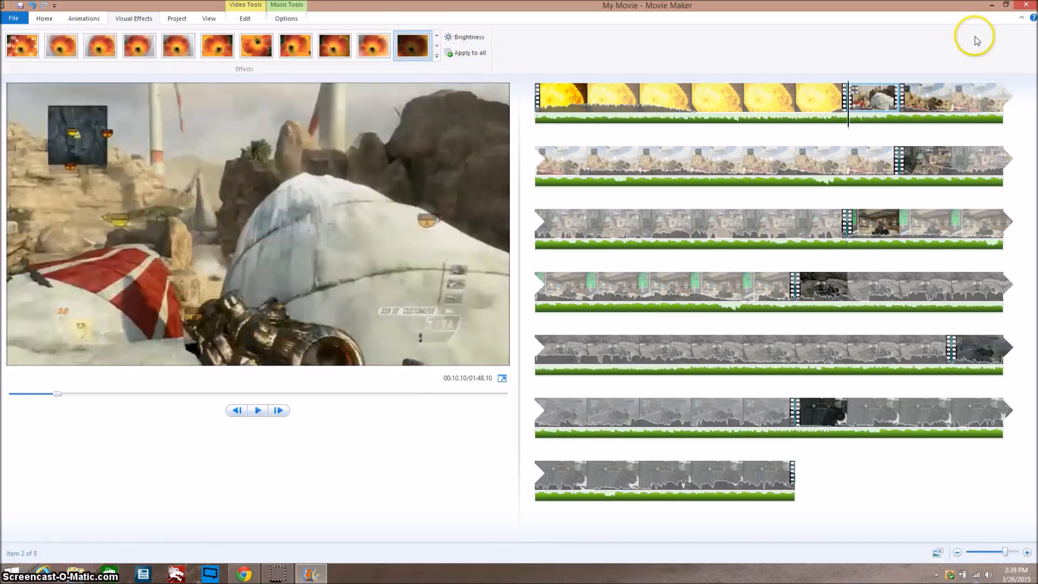
- Split the remaining turbine segment again at 13.60 s, where the footage is black and white
{"action": "left_click", "coordinate": [922, 93]}
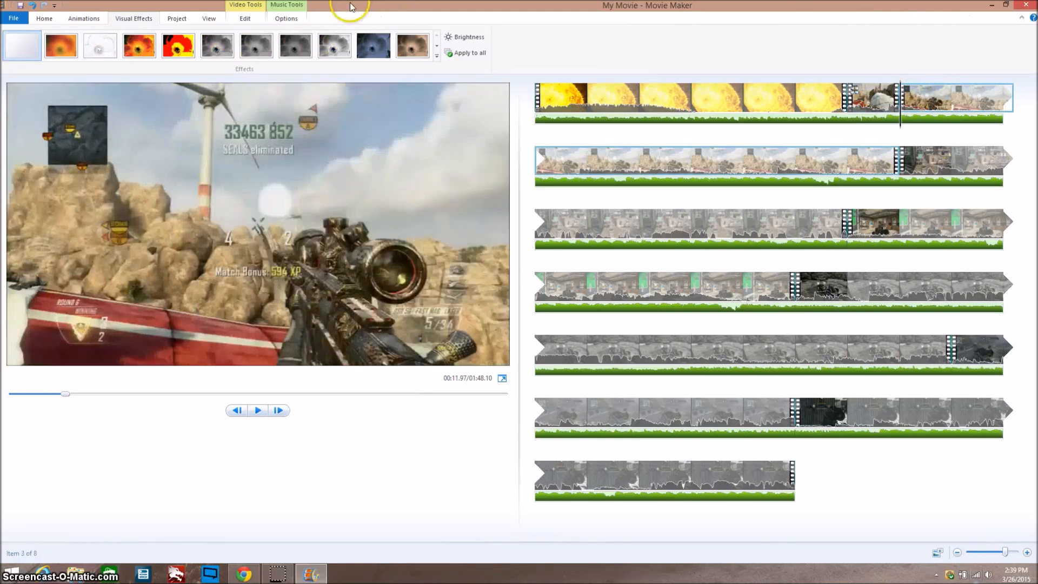
{"action": "left_click", "coordinate": [904, 121]}
{"action": "left_click_drag", "start_coordinate": [904, 121], "coordinate": [946, 121]}
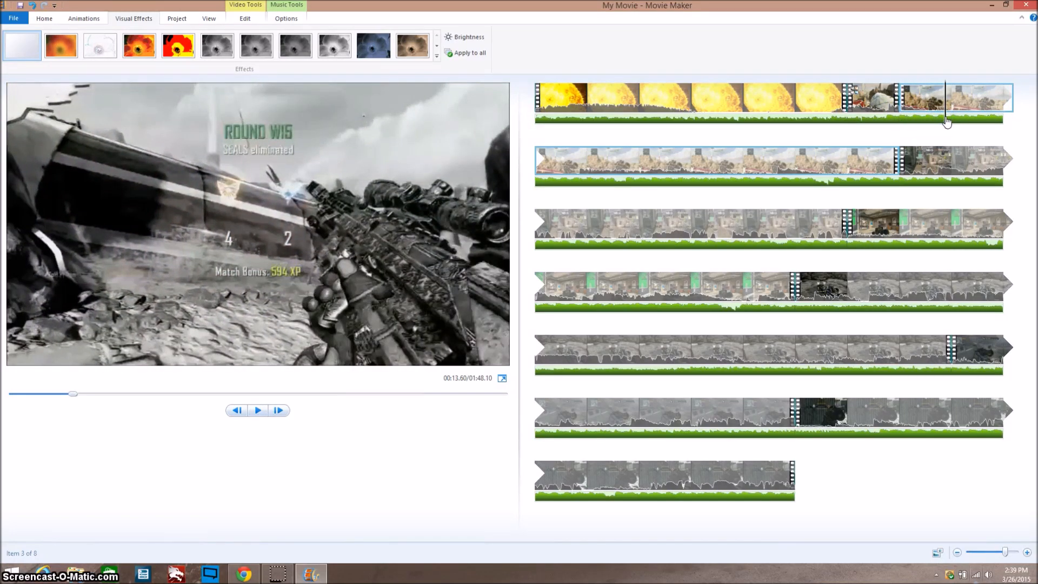
{"action": "key", "text": "m"}
- Apply a centred zoom-out pan and zoom animation to the short turbine segment between the two splits
{"action": "left_click", "coordinate": [924, 98]}
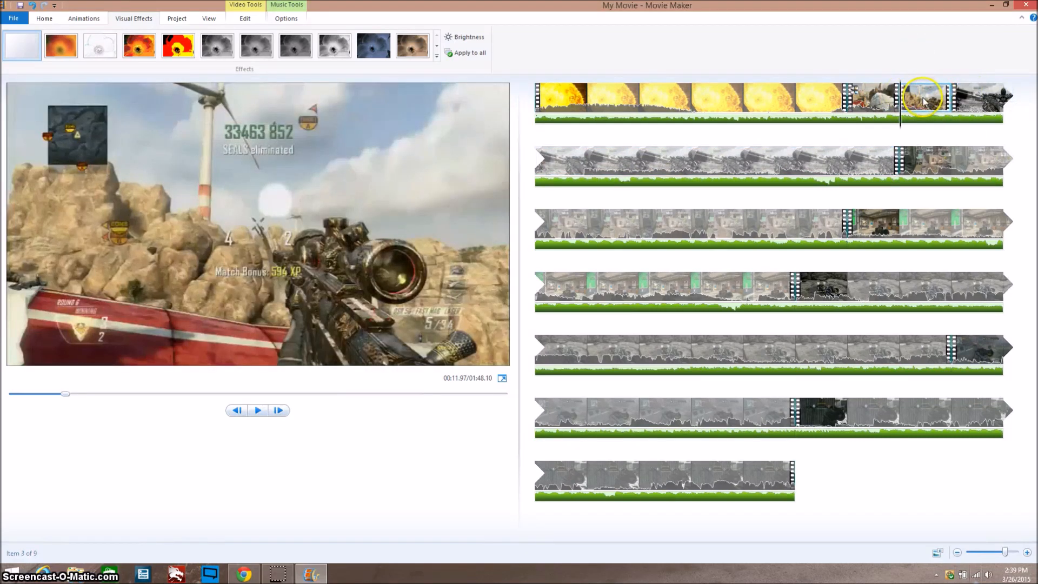
{"action": "left_click", "coordinate": [103, 17]}
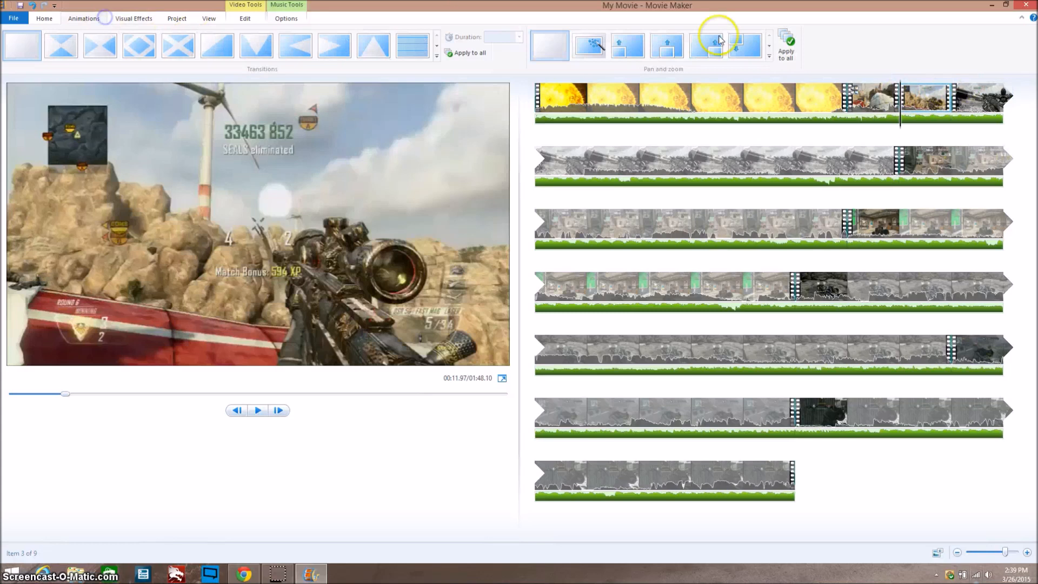
{"action": "left_click", "coordinate": [769, 46]}
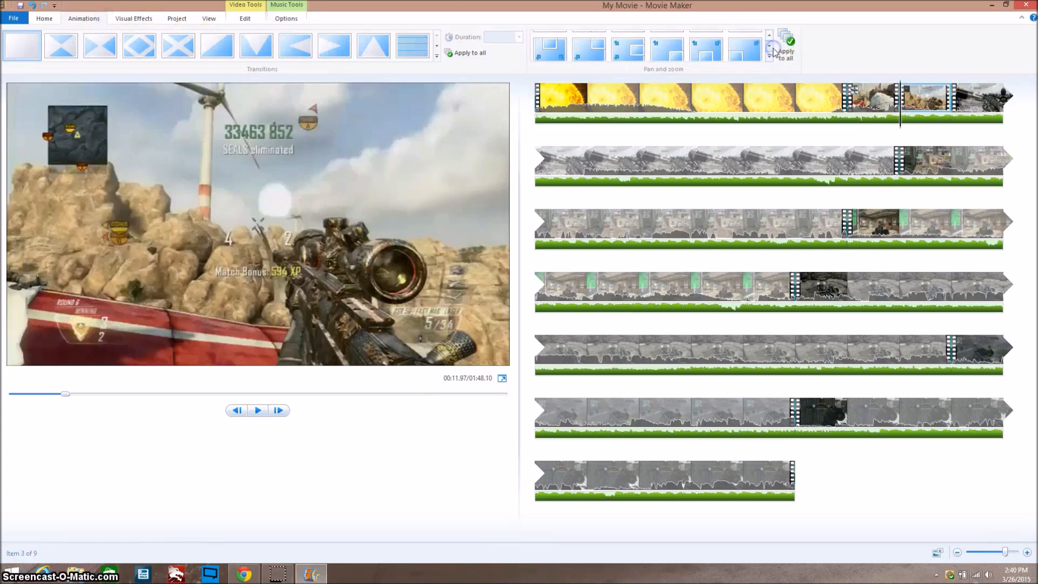
{"action": "left_click", "coordinate": [589, 50]}
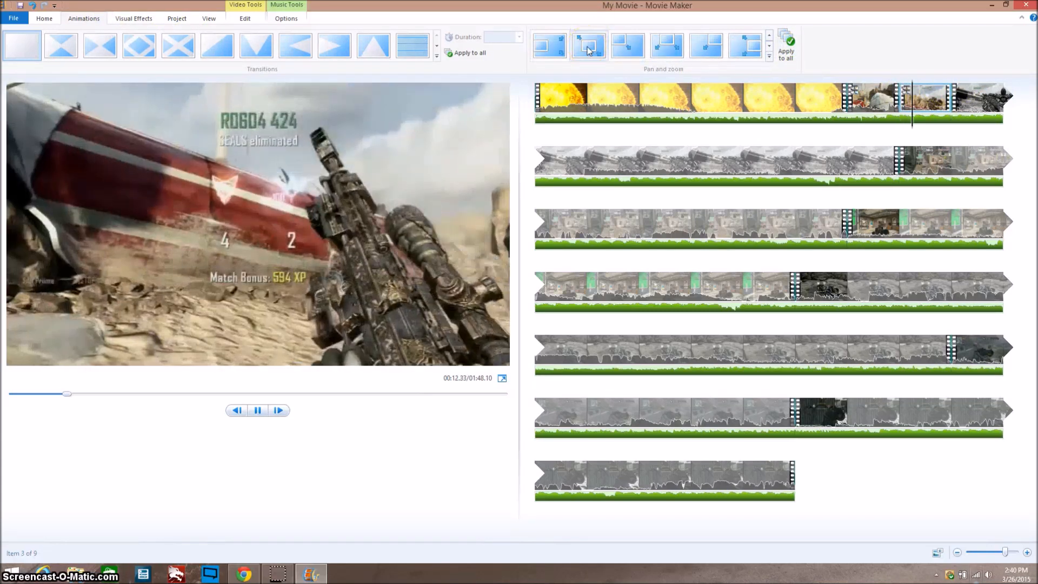
{"action": "left_click", "coordinate": [590, 50]}
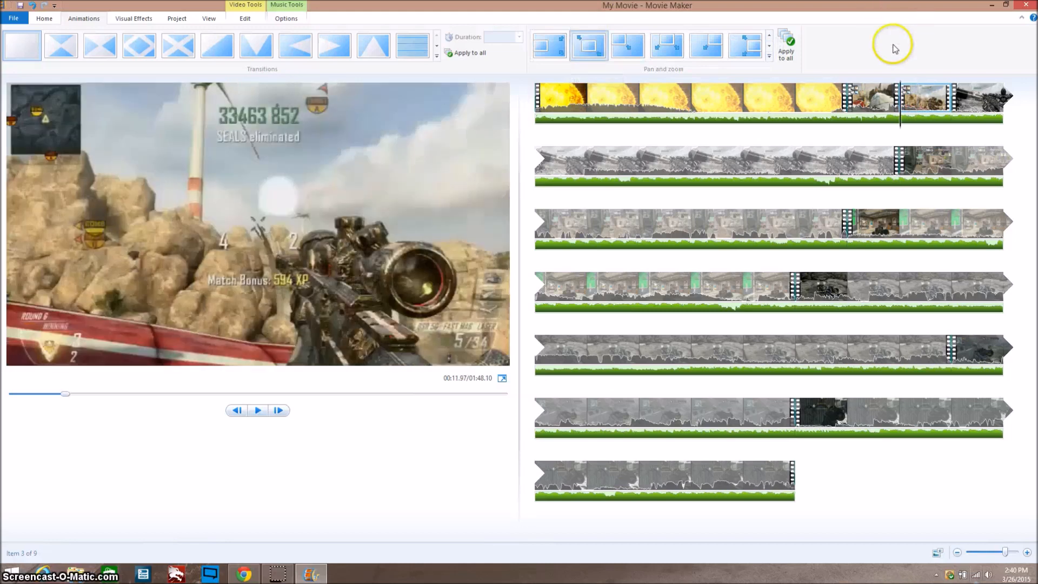
- Play the montage from the start of the first turbine segment to review the applied effects against the music
{"action": "left_click", "coordinate": [853, 96]}
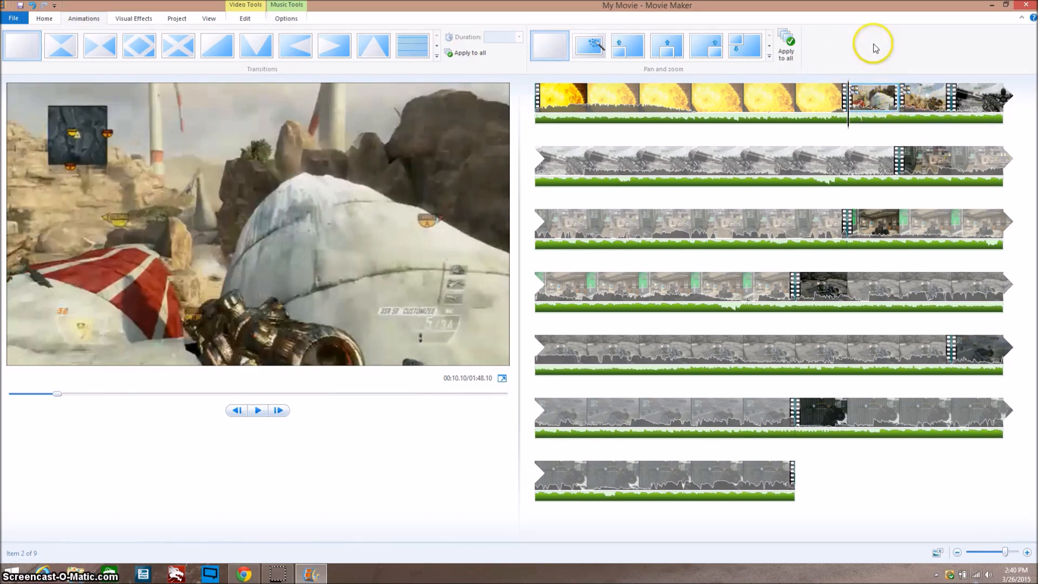
{"action": "key", "text": "space"}
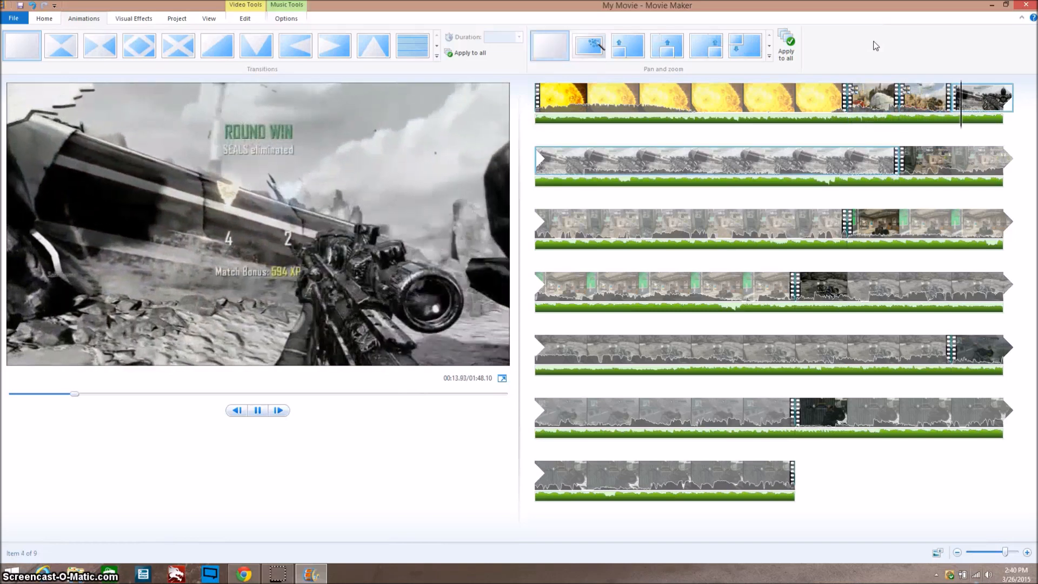
{"action": "key", "text": "space"}
{"action": "left_click", "coordinate": [863, 55]}
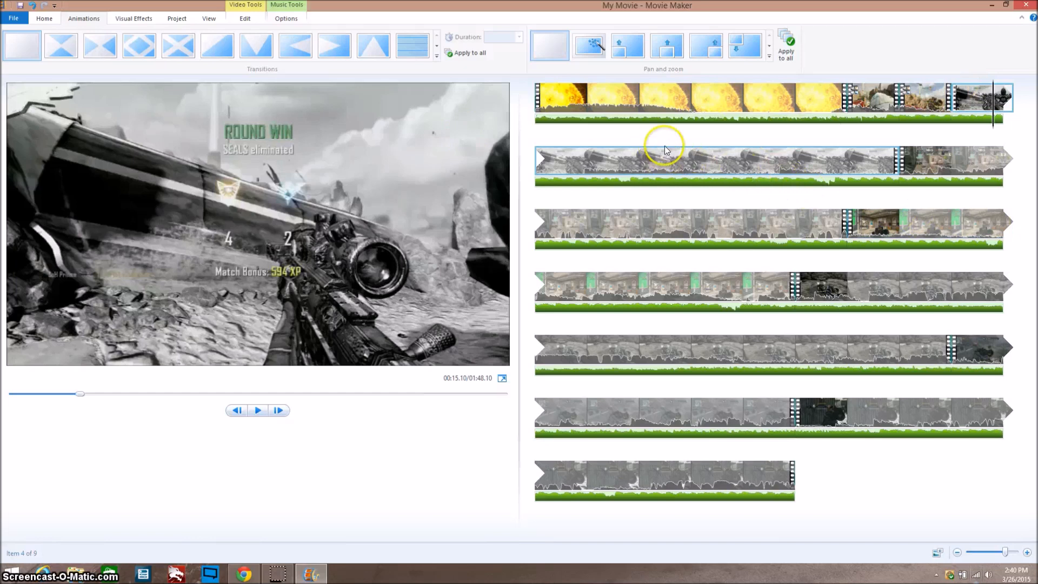
- Play the montage from the start of the first turbine segment and again from the zoom-out segment, checking the effects against the music
{"action": "left_click", "coordinate": [849, 101]}
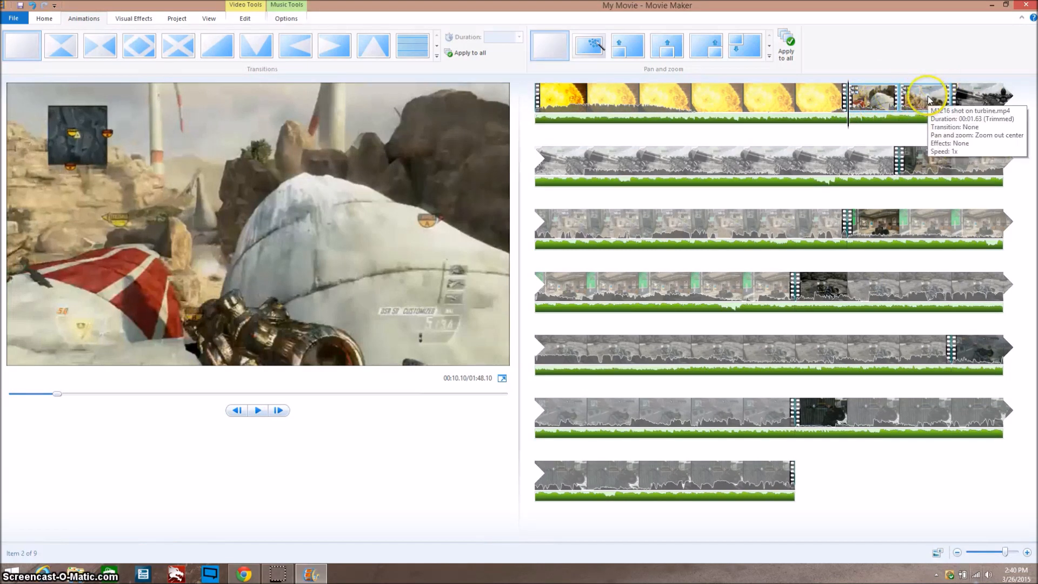
{"action": "key", "text": "space"}
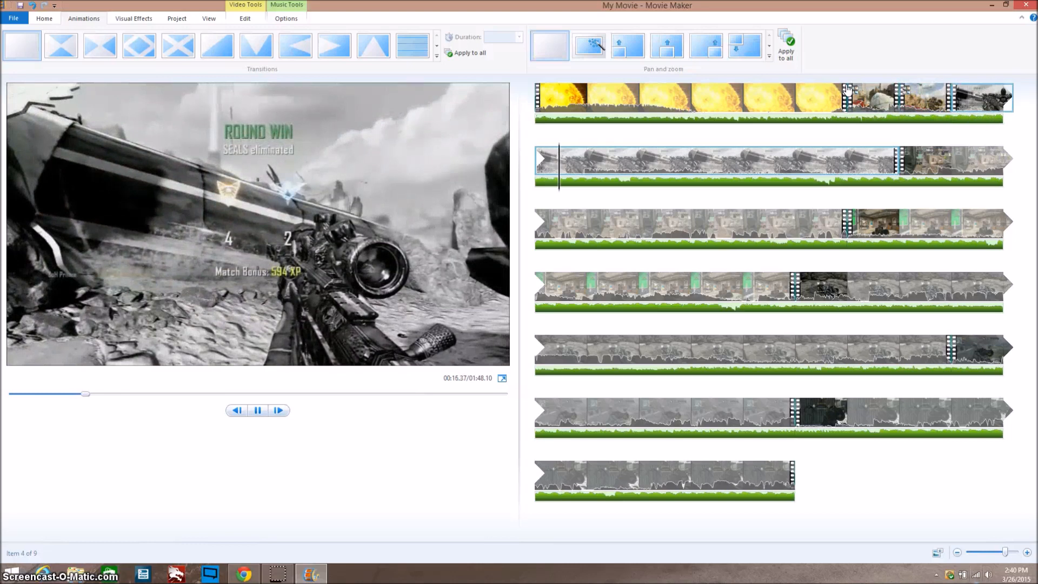
{"action": "key", "text": "space"}
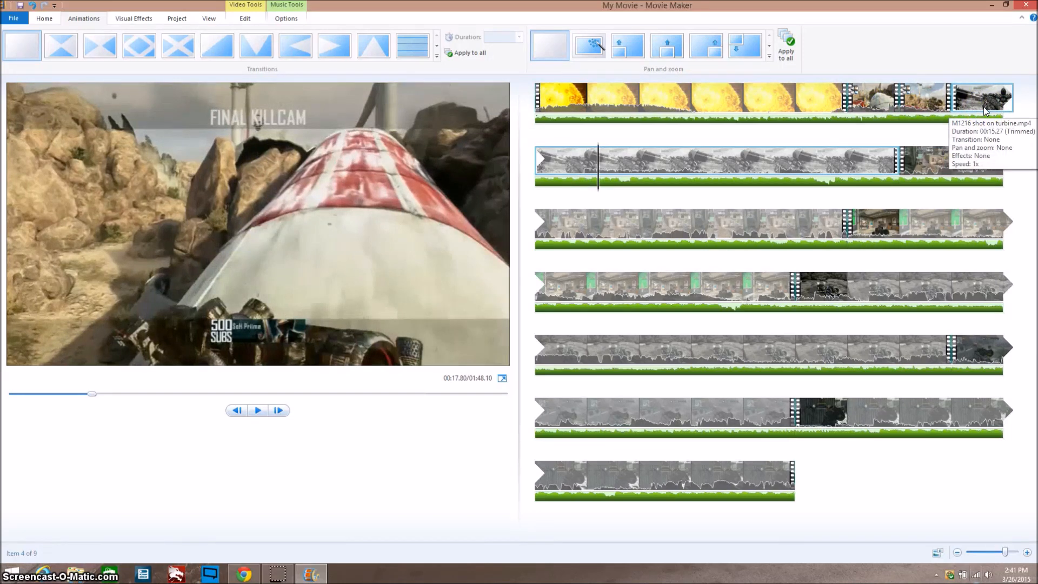
{"action": "left_click", "coordinate": [910, 105]}
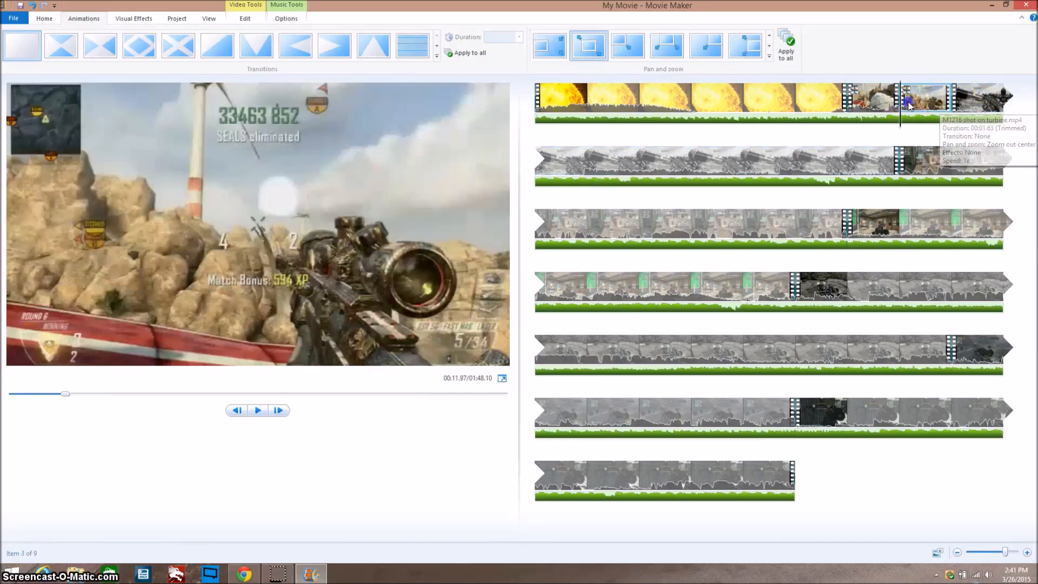
{"action": "key", "text": "space"}
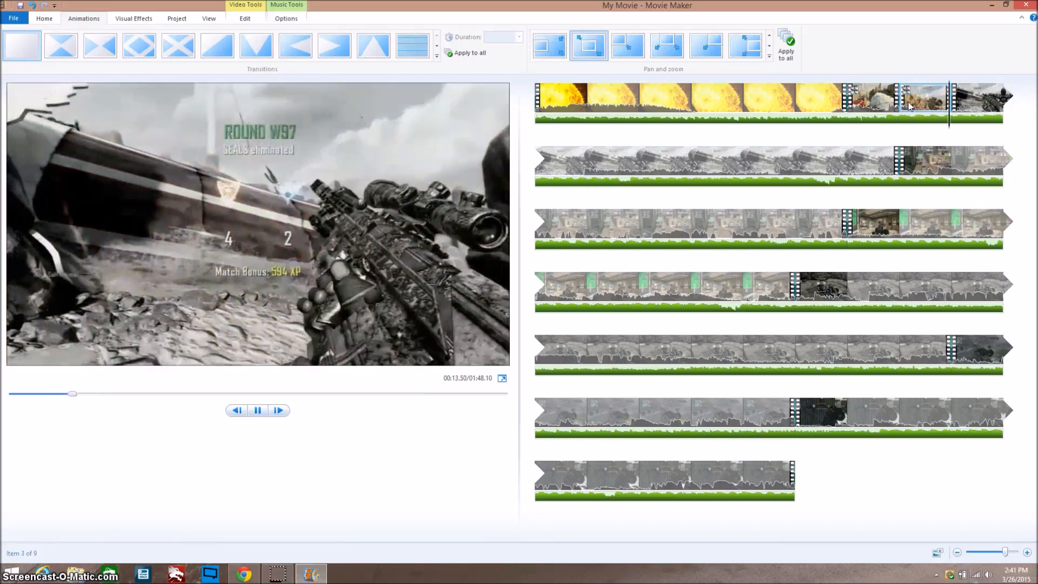
{"action": "key", "text": "space"}
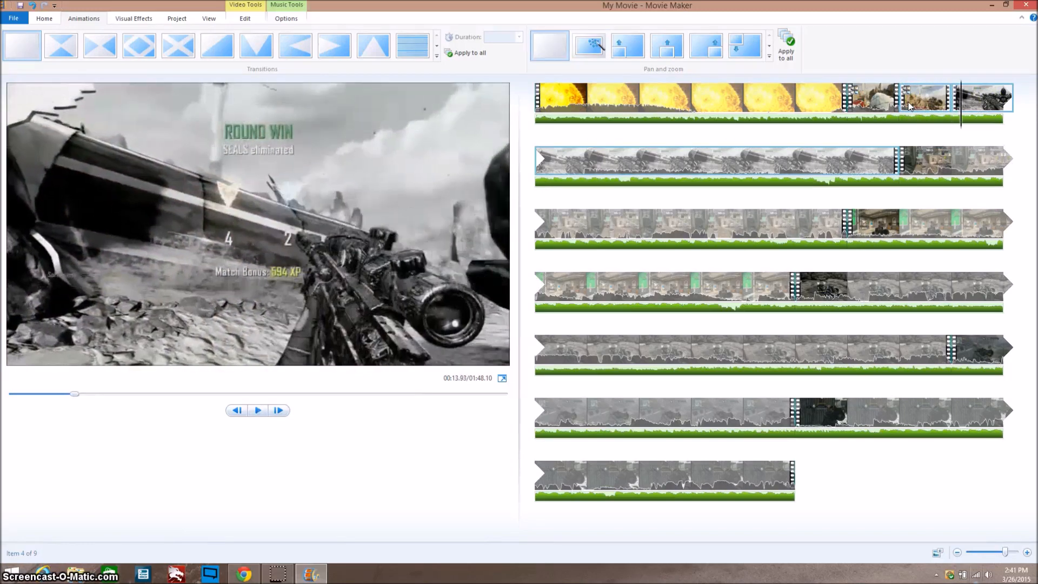
- Split the long remaining turbine segment at 20.83 s in the final killcam and remove the part before the split
{"action": "left_click", "coordinate": [967, 103]}
{"action": "key", "text": "space"}
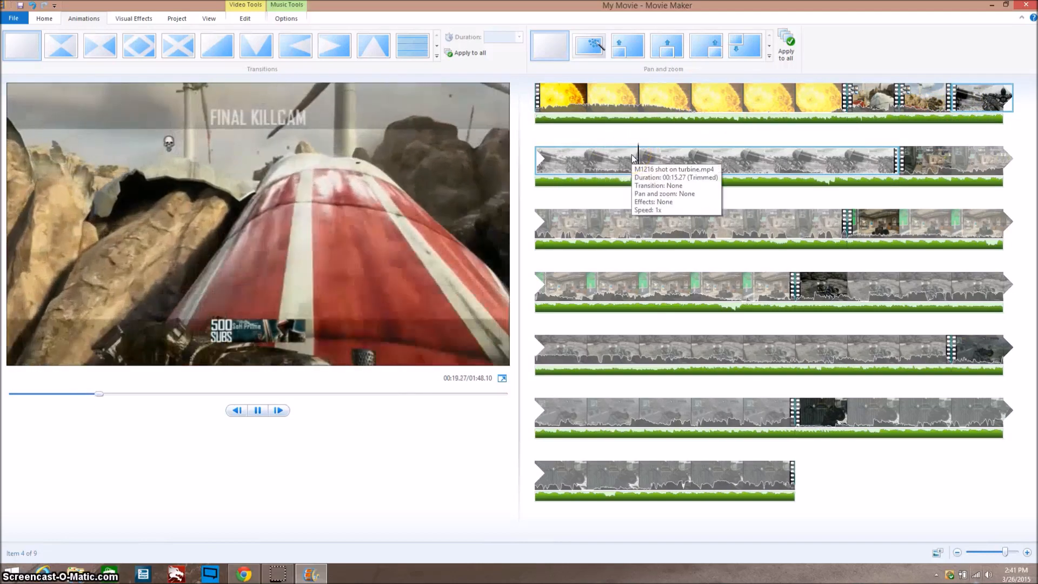
{"action": "key", "text": "space"}
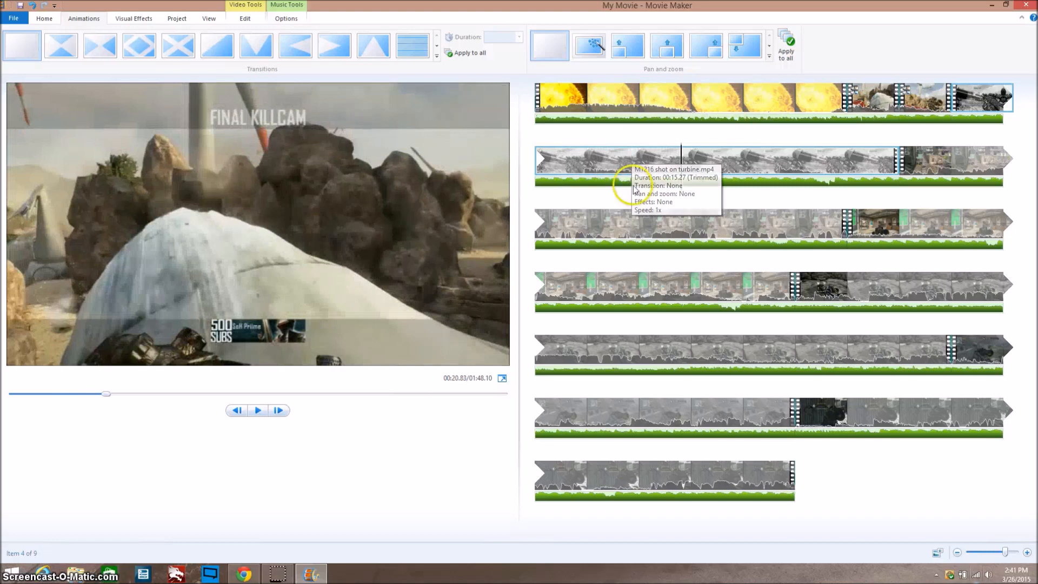
{"action": "left_click", "coordinate": [681, 208]}
{"action": "key", "text": "m"}
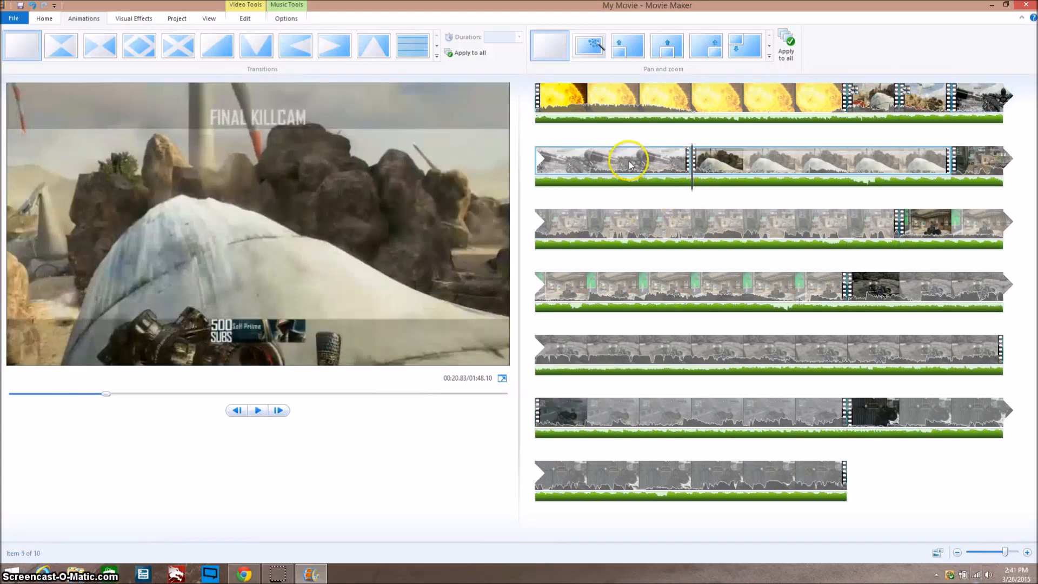
{"action": "right_click", "coordinate": [628, 161]}
{"action": "left_click", "coordinate": [679, 229]}
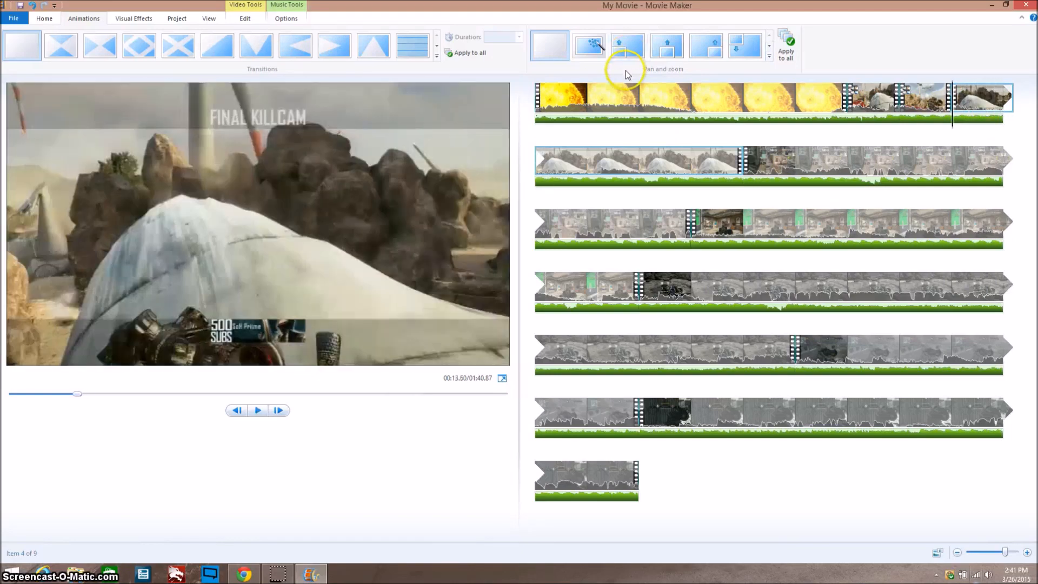
- Split the final killcam segment at 14.60 s and remove the short piece before the split
{"action": "left_click", "coordinate": [920, 89]}
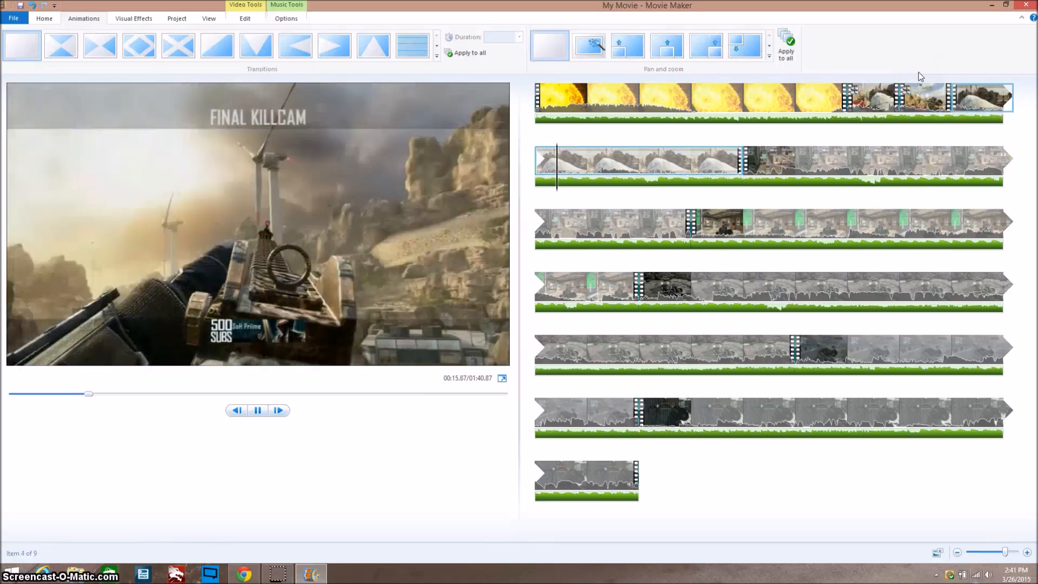
{"action": "key", "text": "space"}
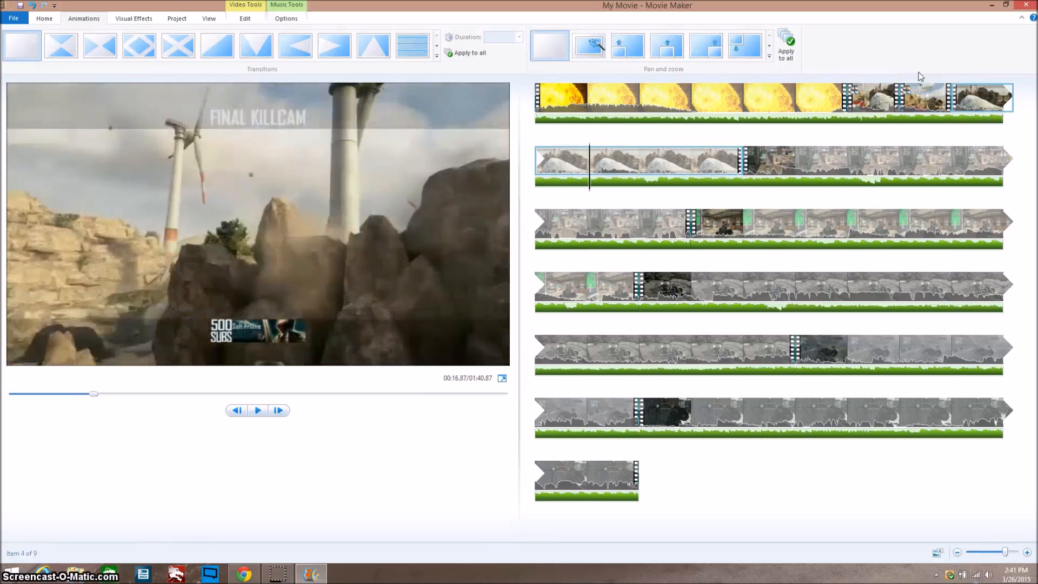
{"action": "left_click", "coordinate": [961, 90]}
{"action": "key", "text": "space"}
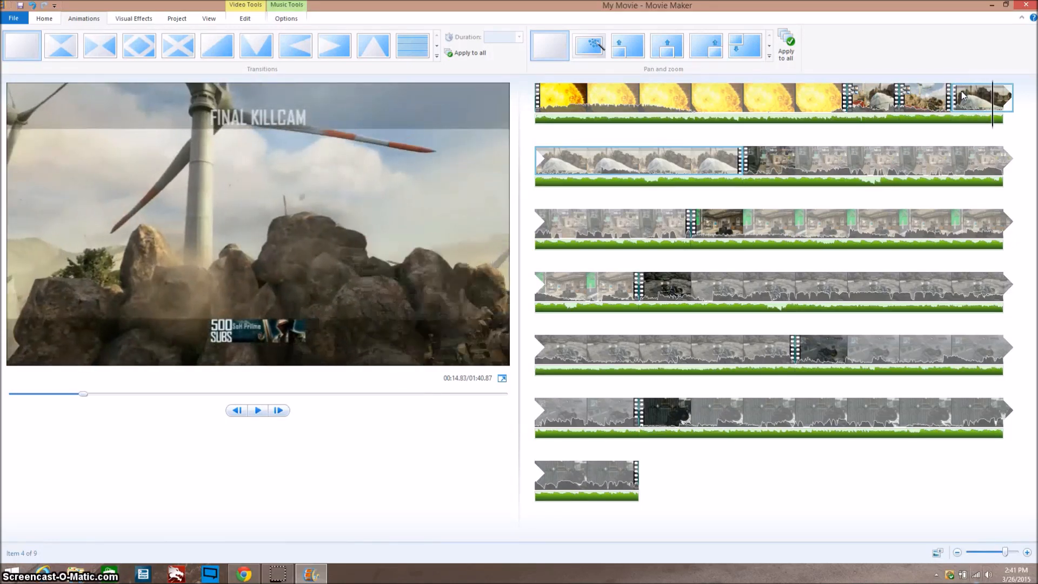
{"action": "key", "text": "Left"}
{"action": "key", "text": "Left"}
{"action": "key", "text": "Left"}
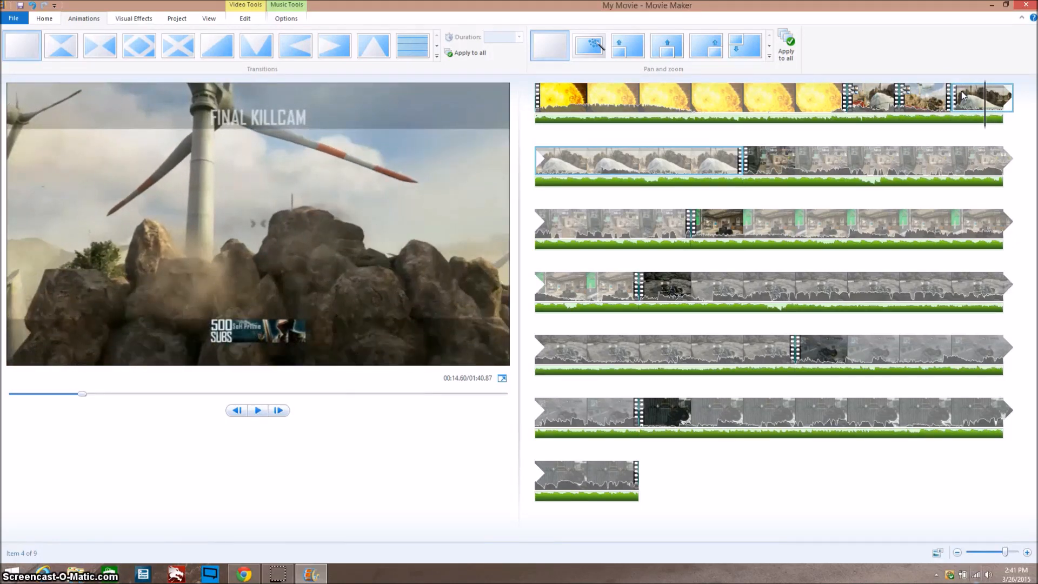
{"action": "key", "text": "m"}
{"action": "right_click", "coordinate": [962, 93]}
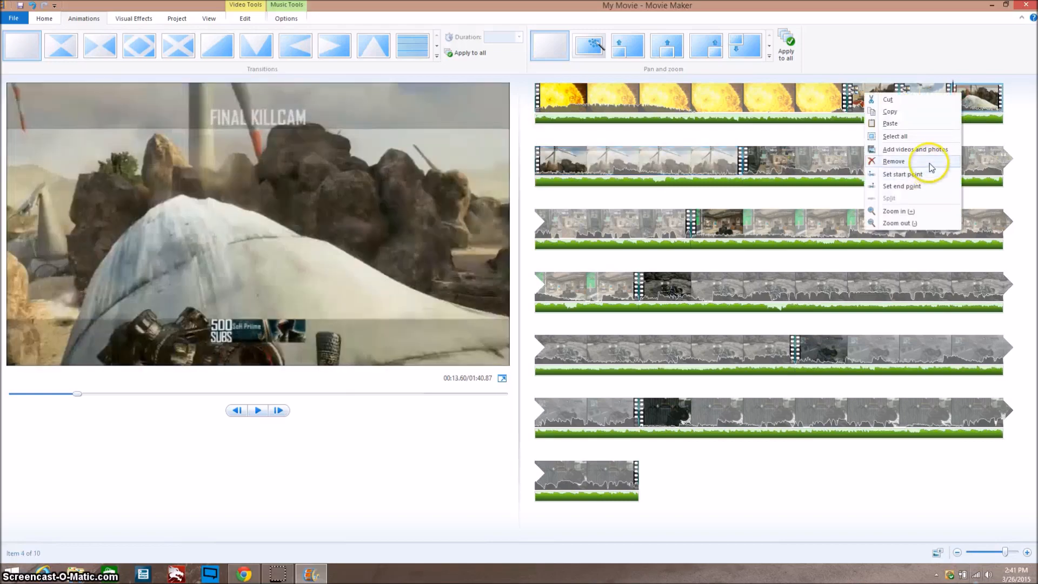
{"action": "left_click", "coordinate": [929, 163]}
- Play the montage from the zoom-out segment into the trimmed killcam segment to check the cut
{"action": "left_click", "coordinate": [938, 93]}
{"action": "key", "text": "space"}
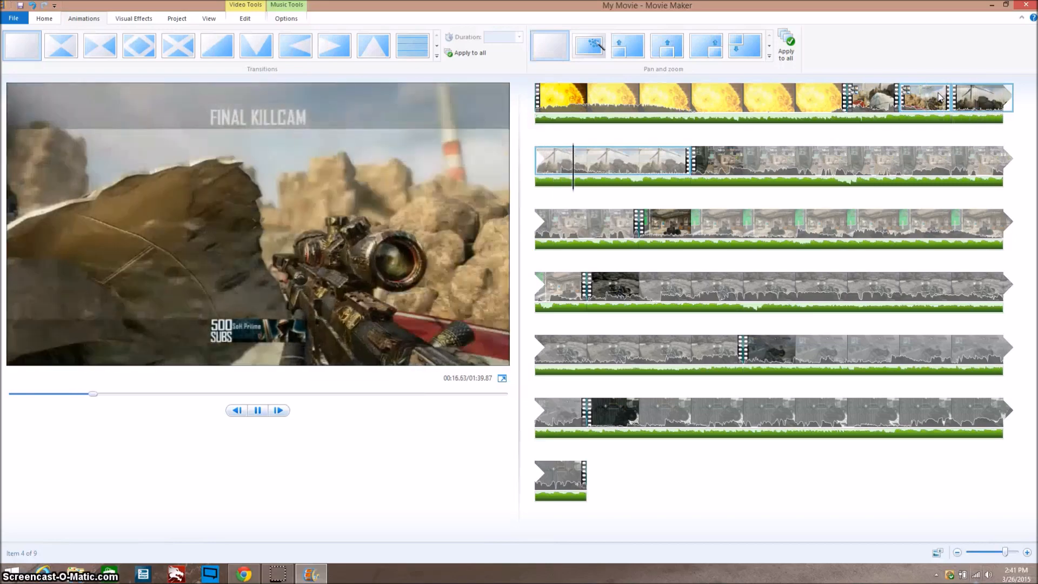
{"action": "key", "text": "space"}
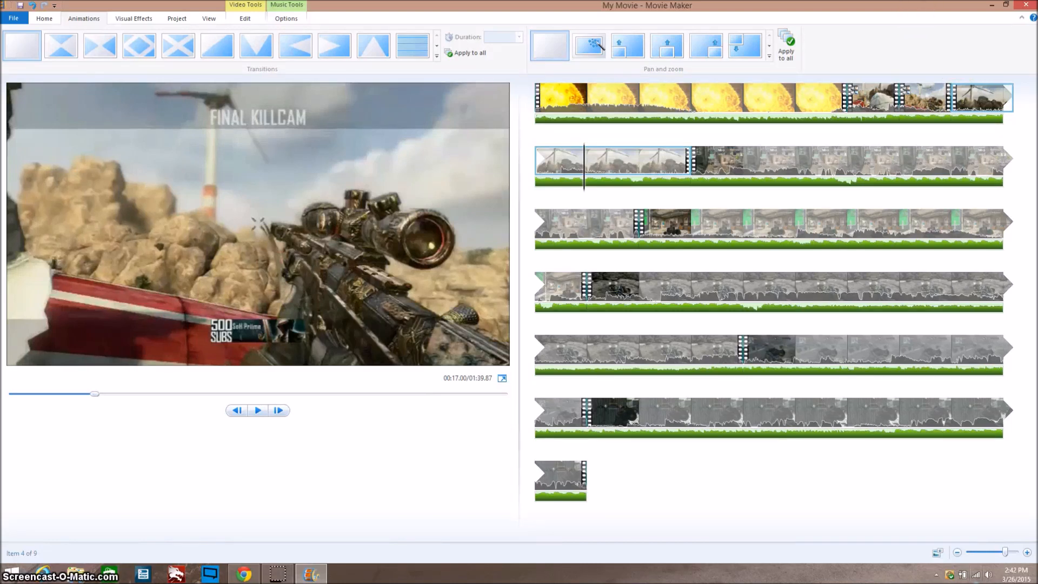
- Apply the transition with a large horizontal blue band in its thumbnail to the trimmed killcam segment and preview it
{"action": "left_click", "coordinate": [44, 19]}
{"action": "left_click", "coordinate": [90, 18]}
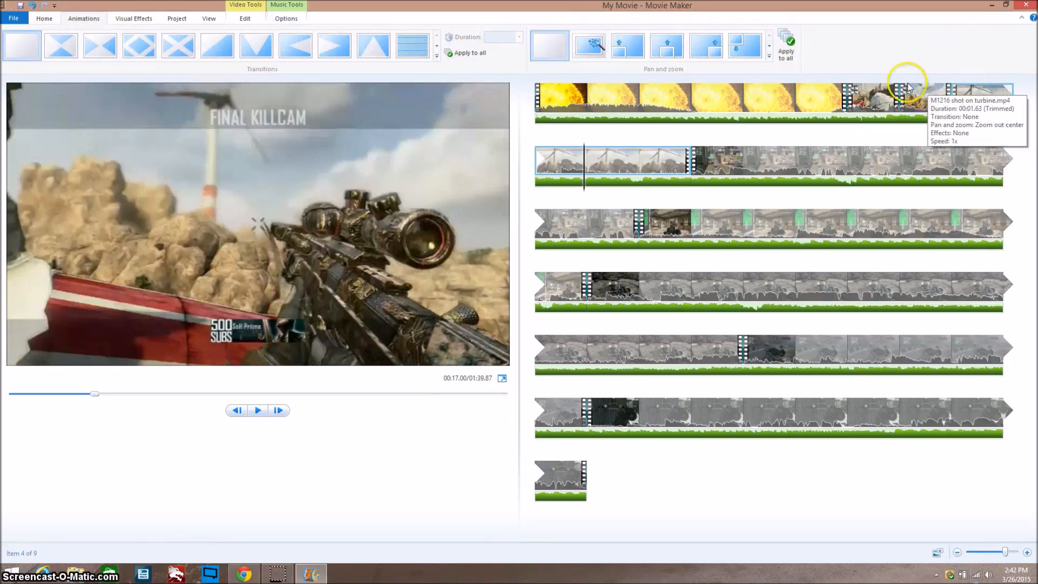
{"action": "left_click", "coordinate": [438, 46]}
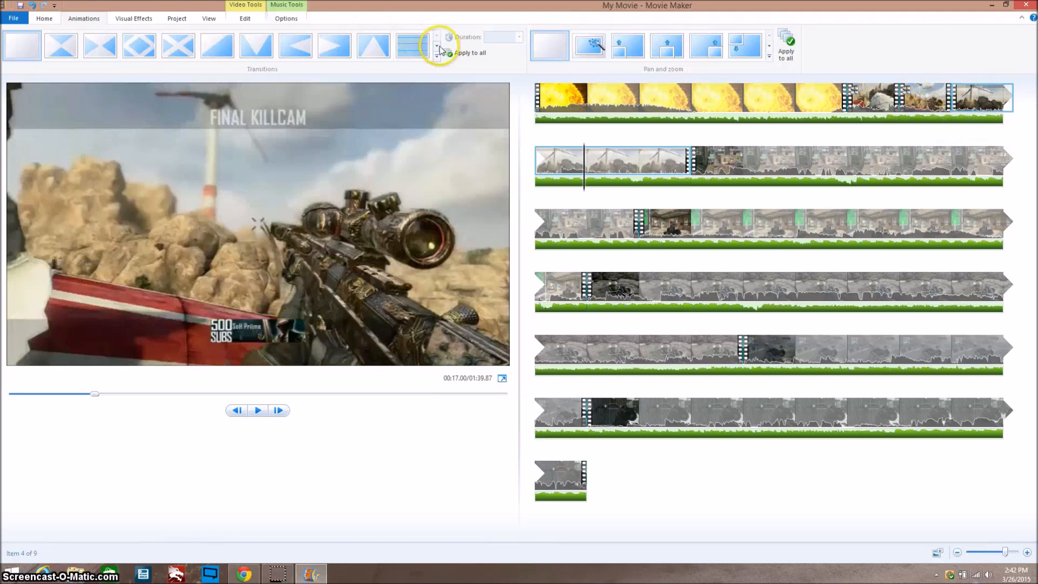
{"action": "left_click", "coordinate": [437, 46]}
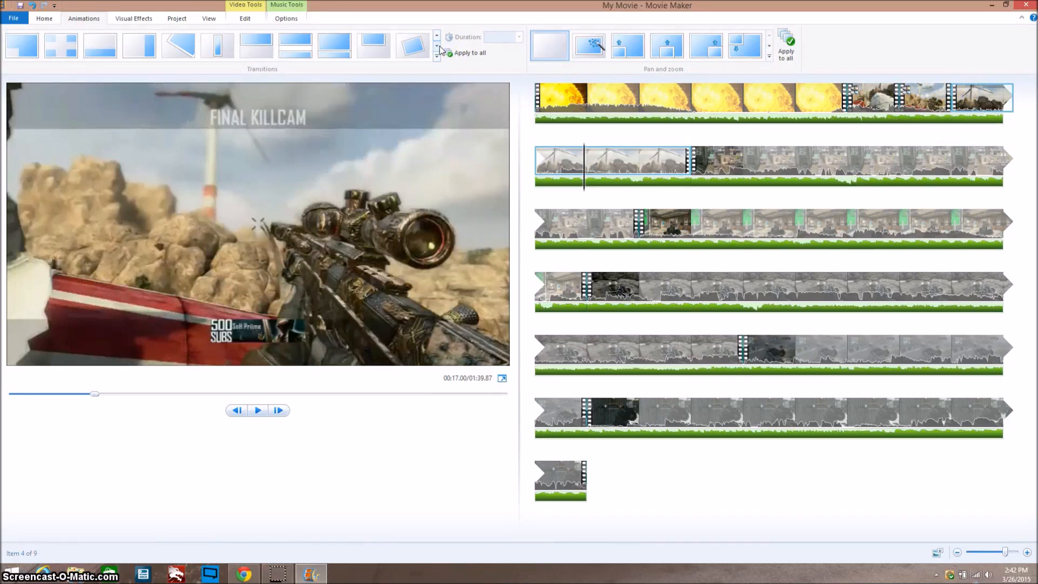
{"action": "left_click", "coordinate": [439, 47]}
{"action": "left_click", "coordinate": [437, 36]}
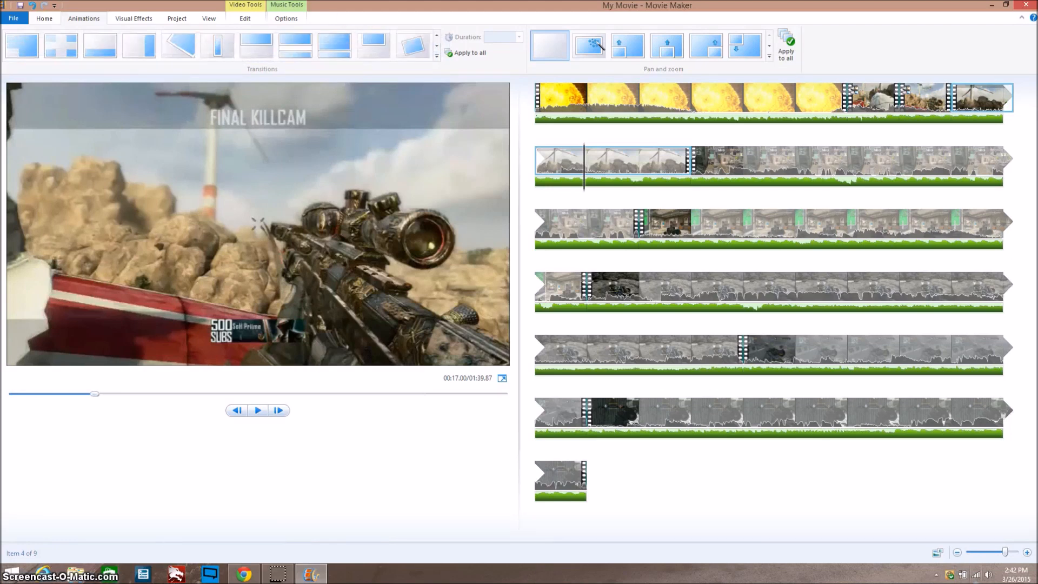
{"action": "left_click", "coordinate": [344, 43]}
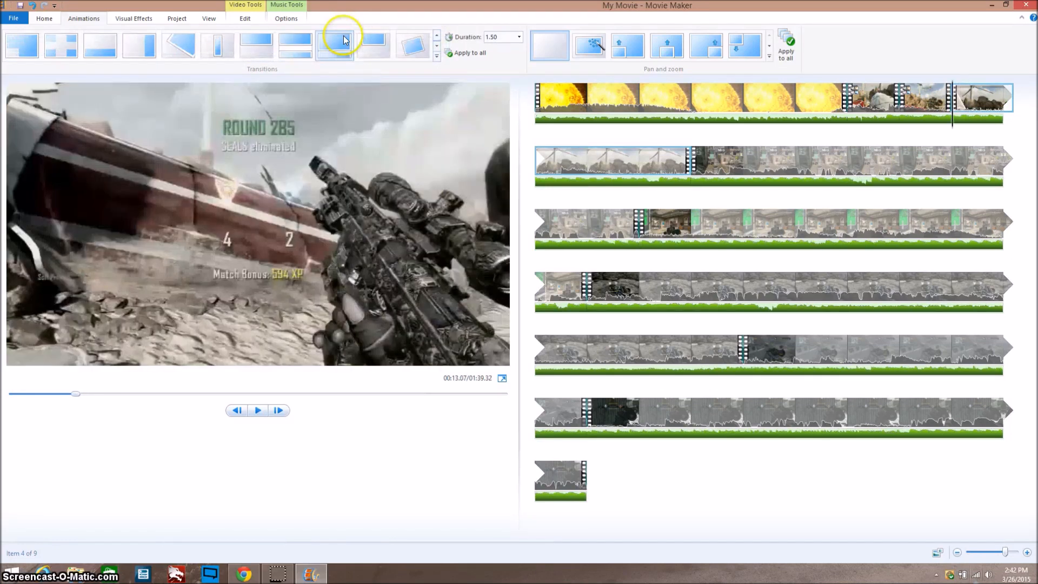
{"action": "left_click", "coordinate": [944, 107]}
{"action": "key", "text": "space"}
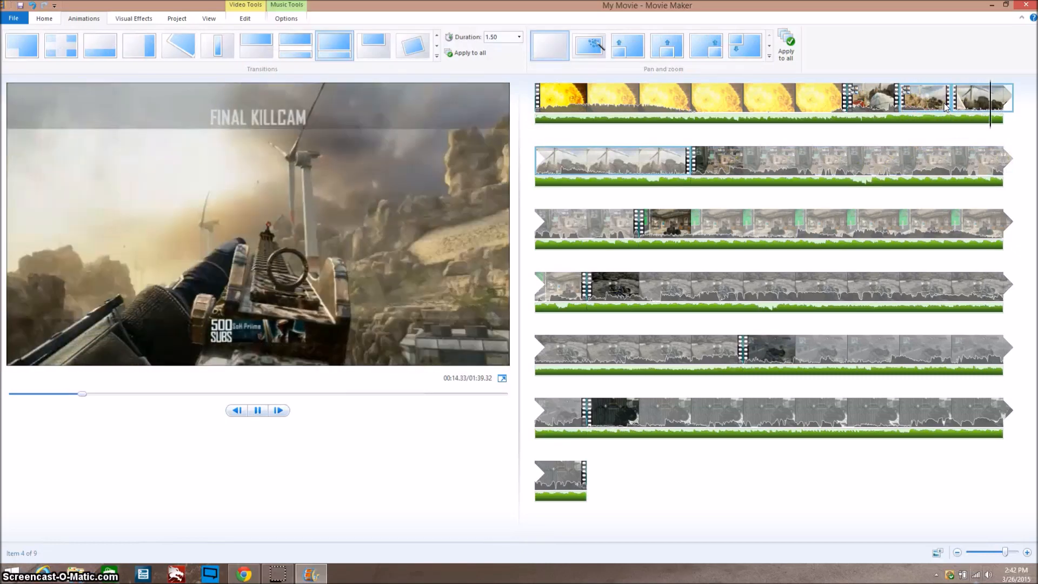
{"action": "key", "text": "space"}
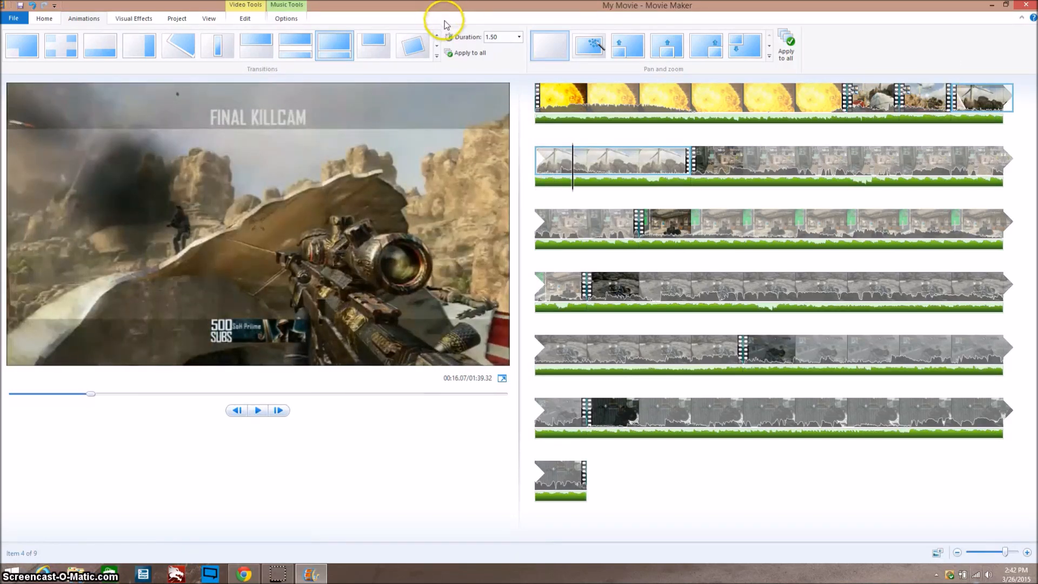
- Set the killcam segment's transition duration to 0.50 and preview it from the zoom-out segment
{"action": "left_click", "coordinate": [519, 37]}
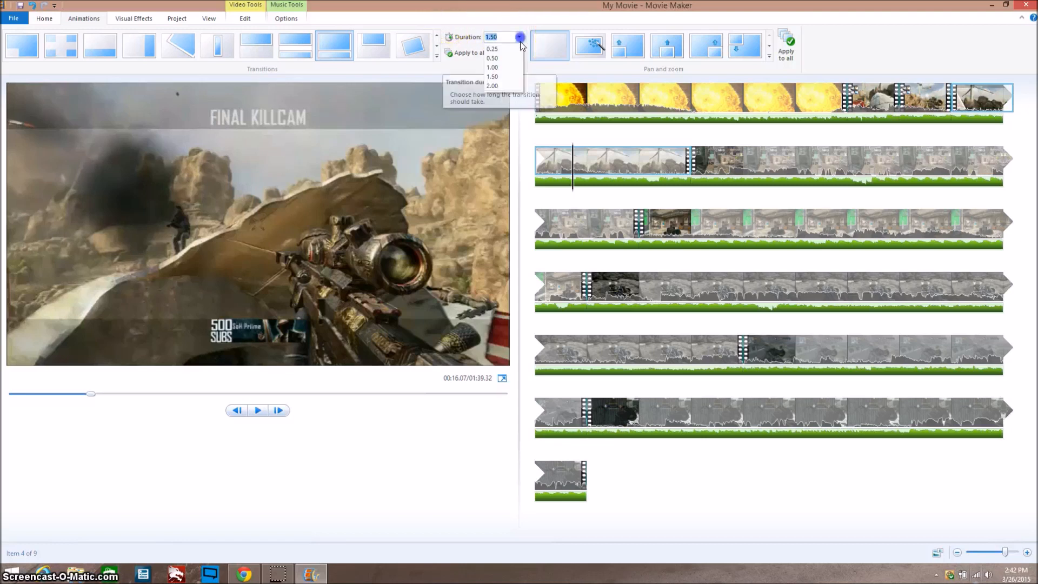
{"action": "left_click", "coordinate": [503, 58]}
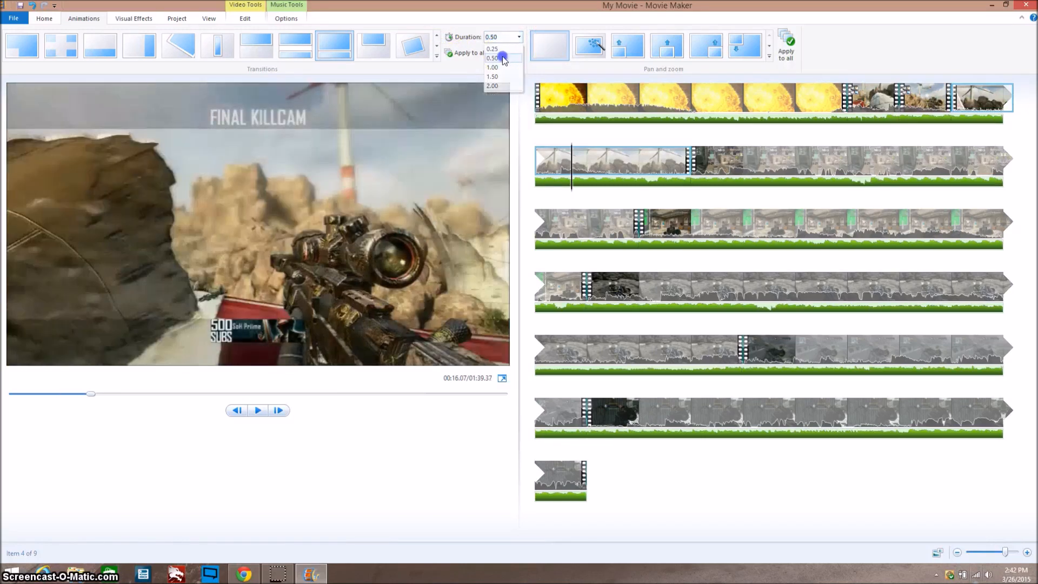
{"action": "left_click", "coordinate": [941, 102]}
{"action": "key", "text": "space"}
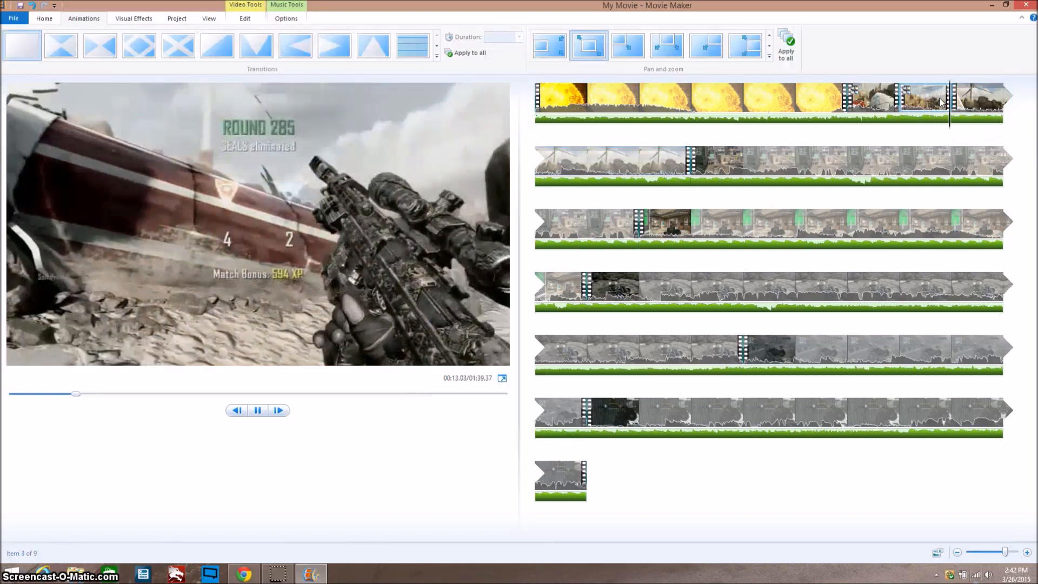
{"action": "key", "text": "space"}
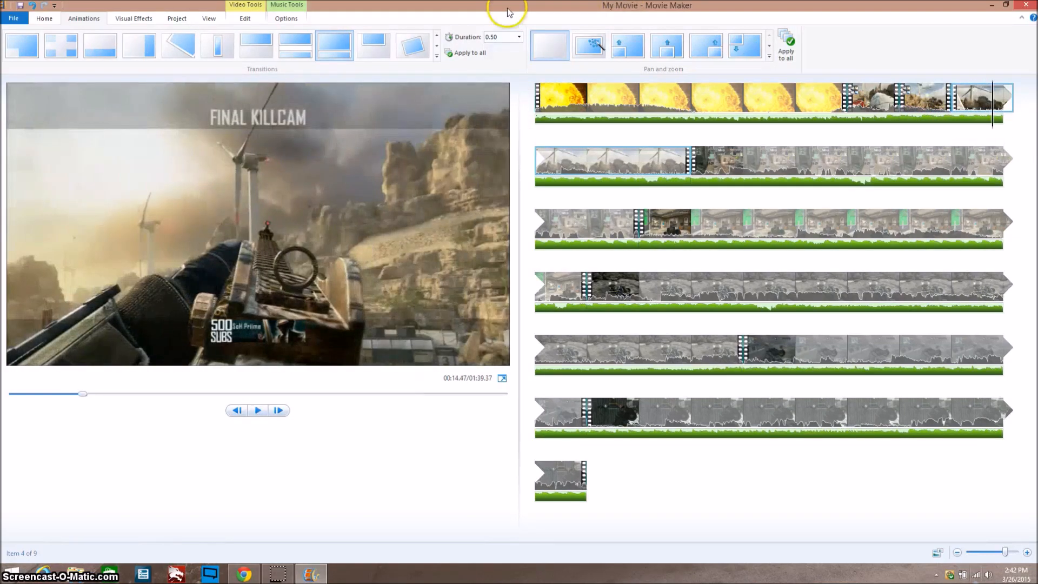
- Set the killcam segment's transition duration to 0.25 and play the montage from the zoom-out segment through the killcam
{"action": "left_click", "coordinate": [518, 37]}
{"action": "left_click", "coordinate": [508, 46]}
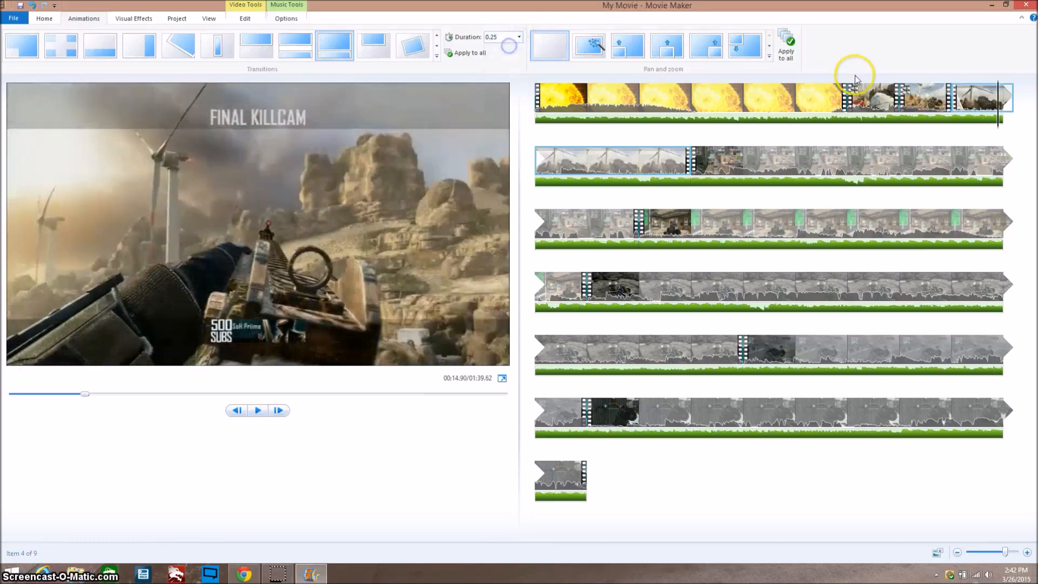
{"action": "left_click", "coordinate": [945, 100]}
{"action": "key", "text": "space"}
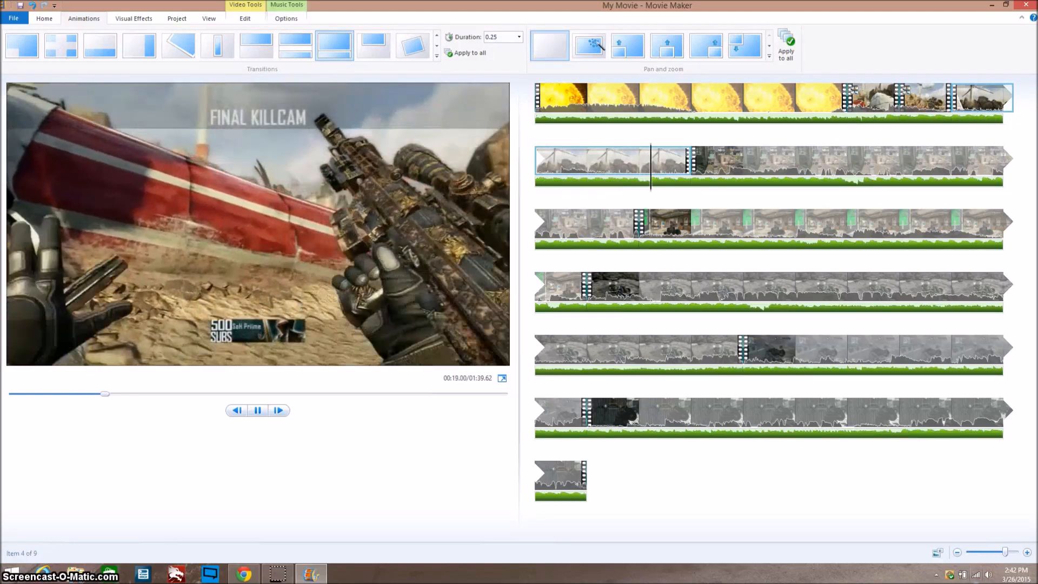
{"action": "key", "text": "space"}
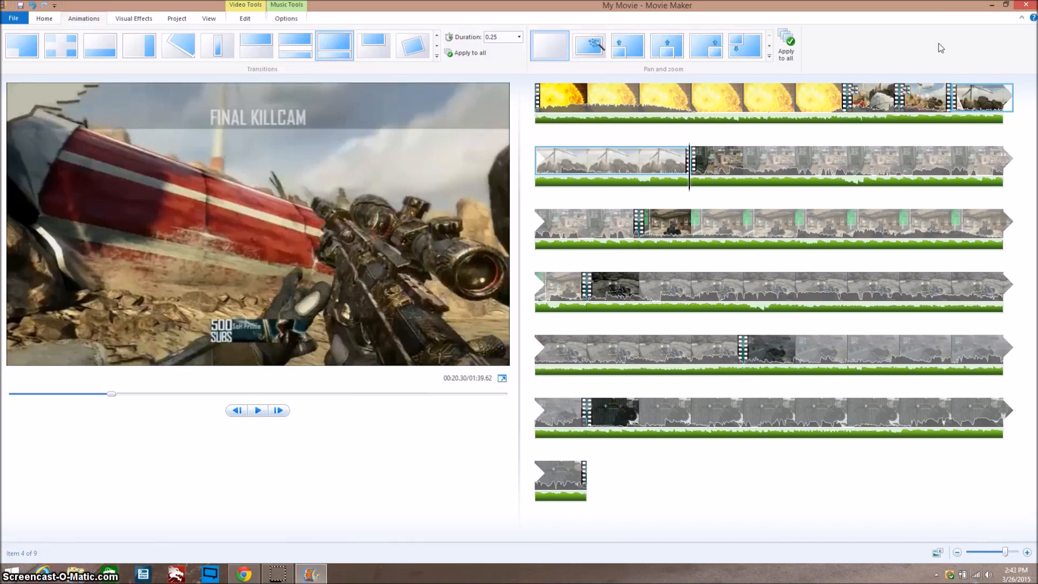
- Play the killcam segment from just before its shot to review the timing against the music
{"action": "left_click", "coordinate": [552, 166]}
{"action": "key", "text": "space"}
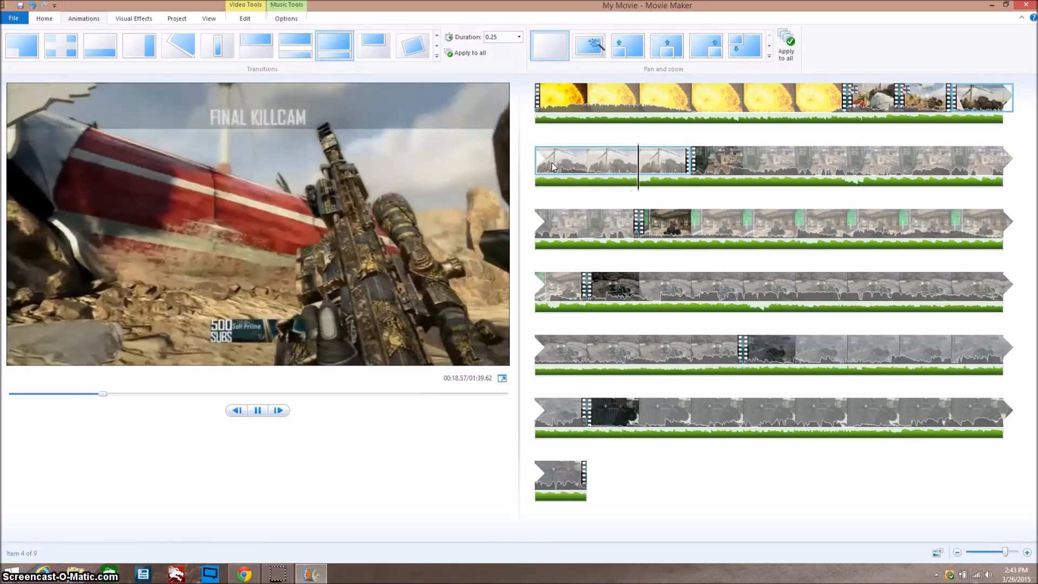
{"action": "left_click", "coordinate": [554, 165]}
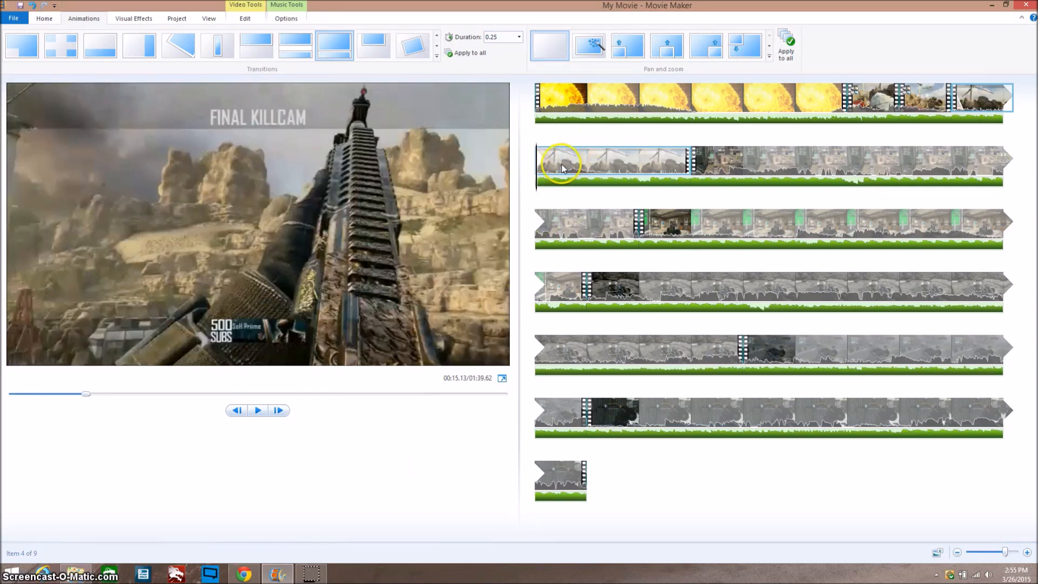
- Split the final killcam segment at the frame where the shot goes off, at 00:16.30
{"action": "left_click_drag", "start_coordinate": [539, 187], "coordinate": [574, 184]}
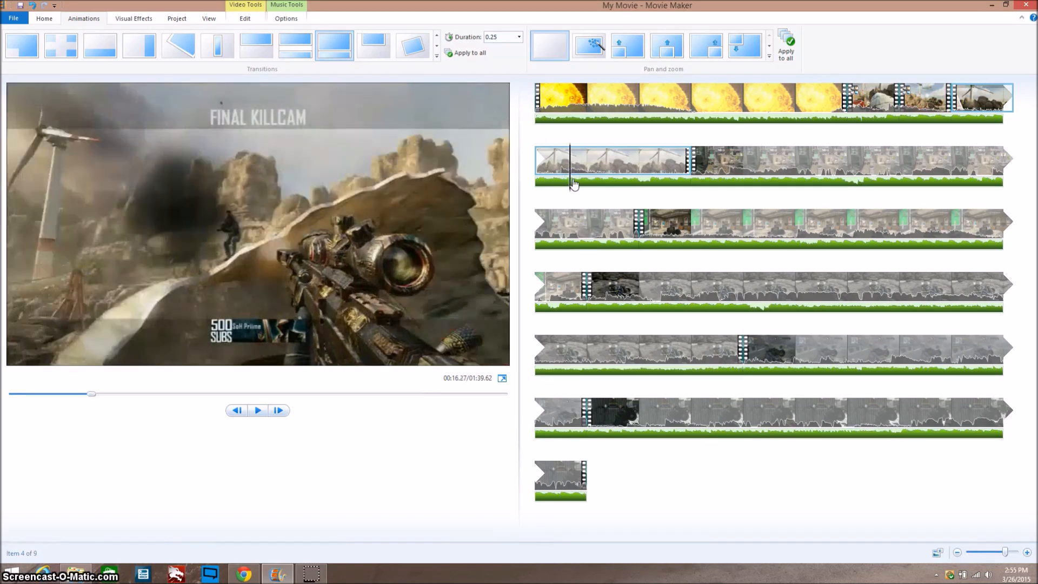
{"action": "key", "text": "Left"}
{"action": "key", "text": "Right"}
{"action": "key", "text": "Right"}
{"action": "key", "text": "Right"}
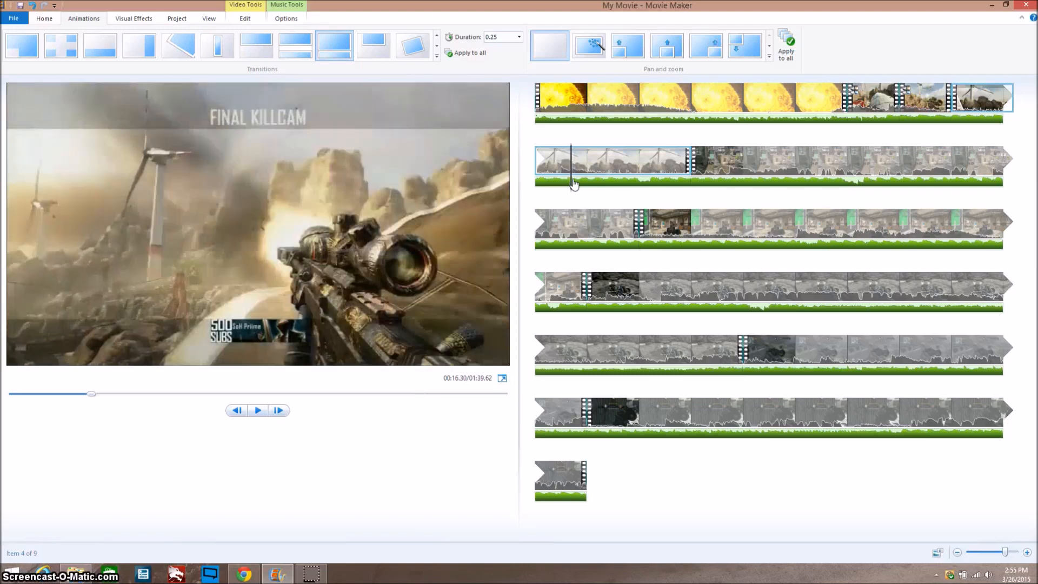
{"action": "left_click_drag", "start_coordinate": [573, 185], "coordinate": [571, 185]}
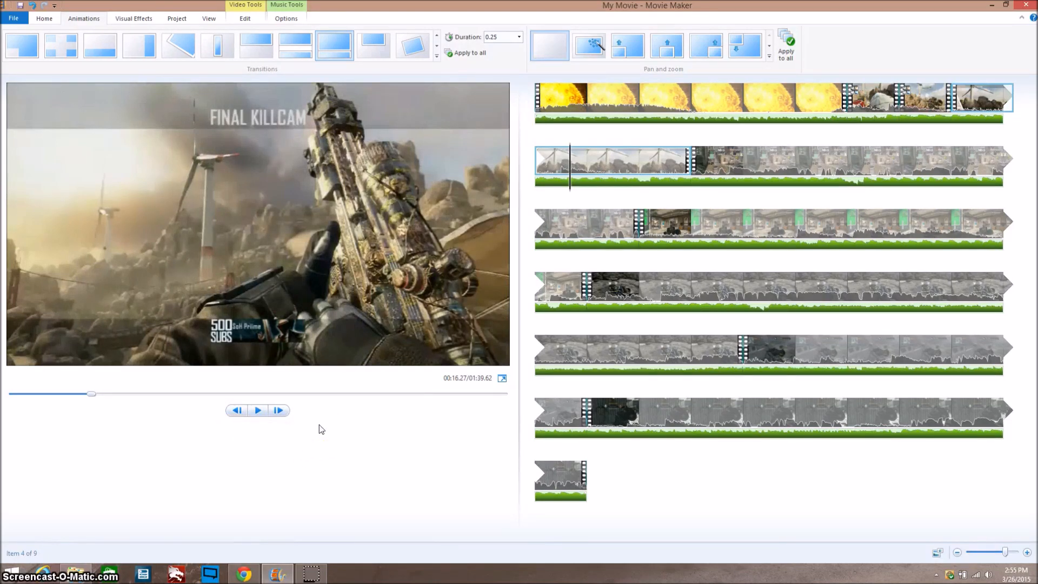
{"action": "left_click", "coordinate": [351, 436]}
{"action": "key", "text": "j"}
{"action": "key", "text": "j"}
{"action": "key", "text": "j"}
{"action": "key", "text": "j"}
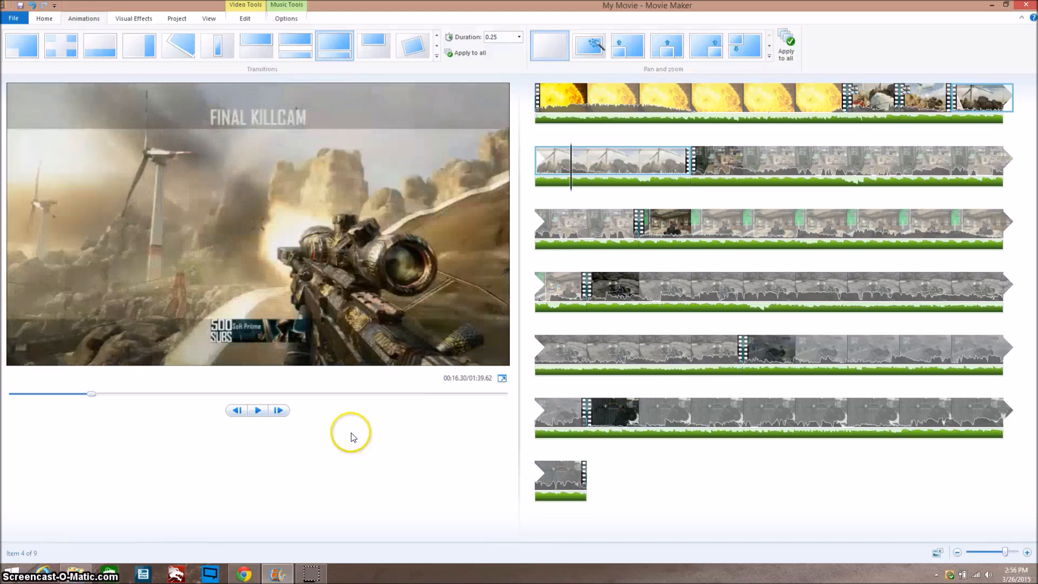
{"action": "key", "text": "l"}
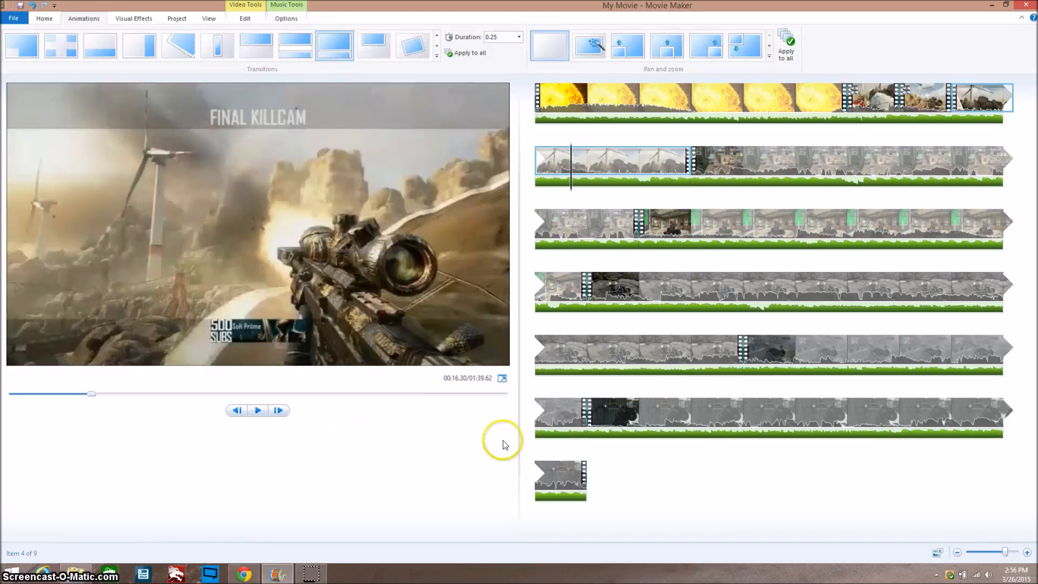
{"action": "left_click", "coordinate": [249, 20]}
{"action": "left_click", "coordinate": [246, 44]}
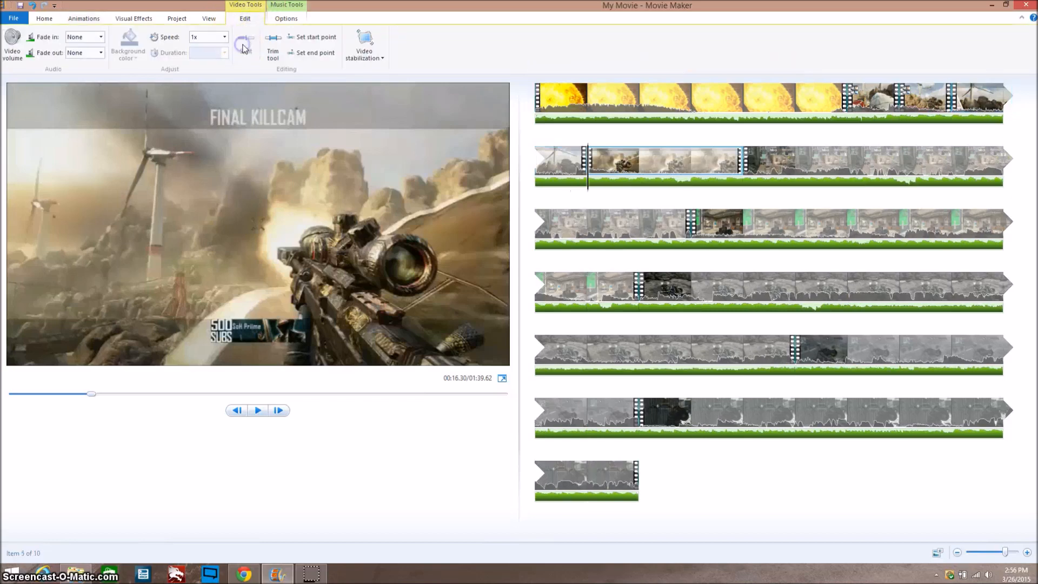
- Split the killcam again at 00:16.83 to isolate a short piece around the shot
{"action": "key", "text": "l"}
{"action": "key", "text": "l"}
{"action": "key", "text": "l"}
{"action": "key", "text": "l"}
{"action": "key", "text": "l"}
{"action": "key", "text": "l"}
{"action": "key", "text": "l"}
{"action": "key", "text": "l"}
{"action": "key", "text": "l"}
{"action": "key", "text": "l"}
{"action": "key", "text": "l"}
{"action": "key", "text": "l"}
{"action": "key", "text": "l"}
{"action": "key", "text": "l"}
{"action": "key", "text": "l"}
{"action": "key", "text": "l"}
{"action": "key", "text": "l"}
{"action": "key", "text": "l"}
{"action": "key", "text": "l"}
{"action": "key", "text": "l"}
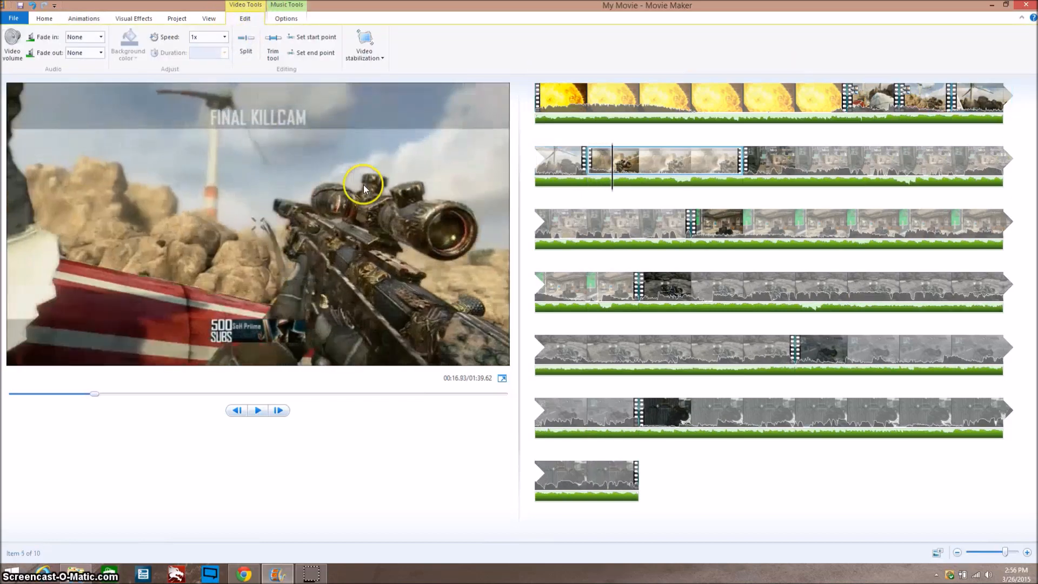
{"action": "key", "text": "j"}
{"action": "key", "text": "j"}
{"action": "key", "text": "j"}
{"action": "key", "text": "j"}
{"action": "key", "text": "j"}
{"action": "key", "text": "j"}
{"action": "key", "text": "j"}
{"action": "key", "text": "j"}
{"action": "key", "text": "j"}
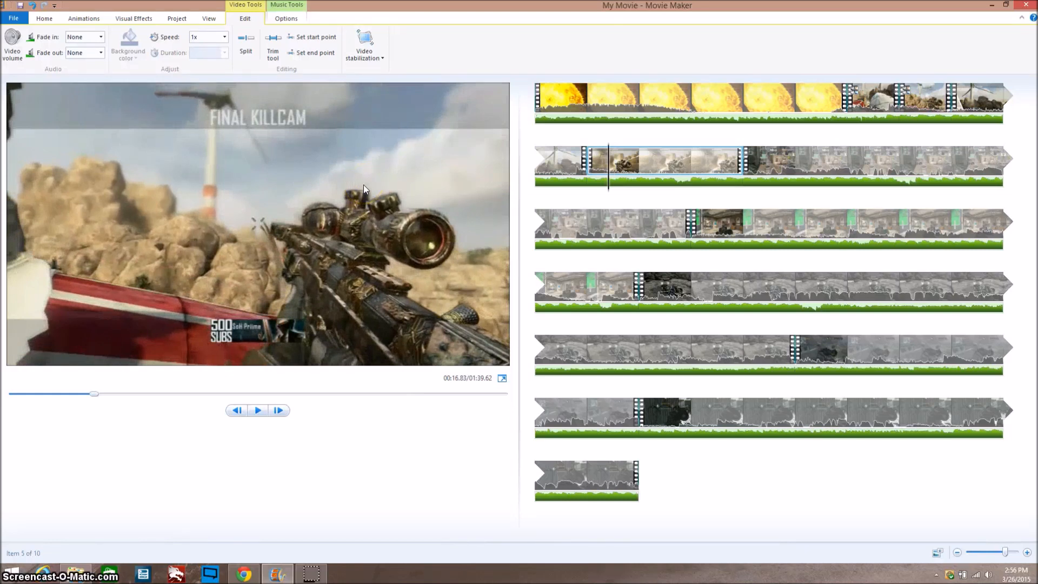
{"action": "key", "text": "m"}
- Apply the Warp visual effect to the short killcam piece that starts at the shot
{"action": "left_click", "coordinate": [602, 169]}
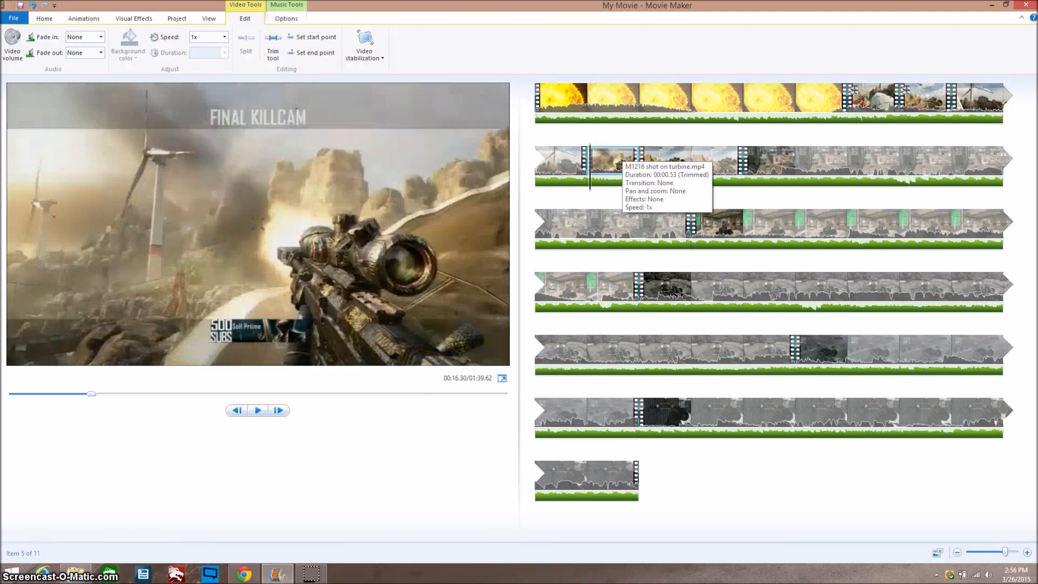
{"action": "left_click", "coordinate": [78, 19]}
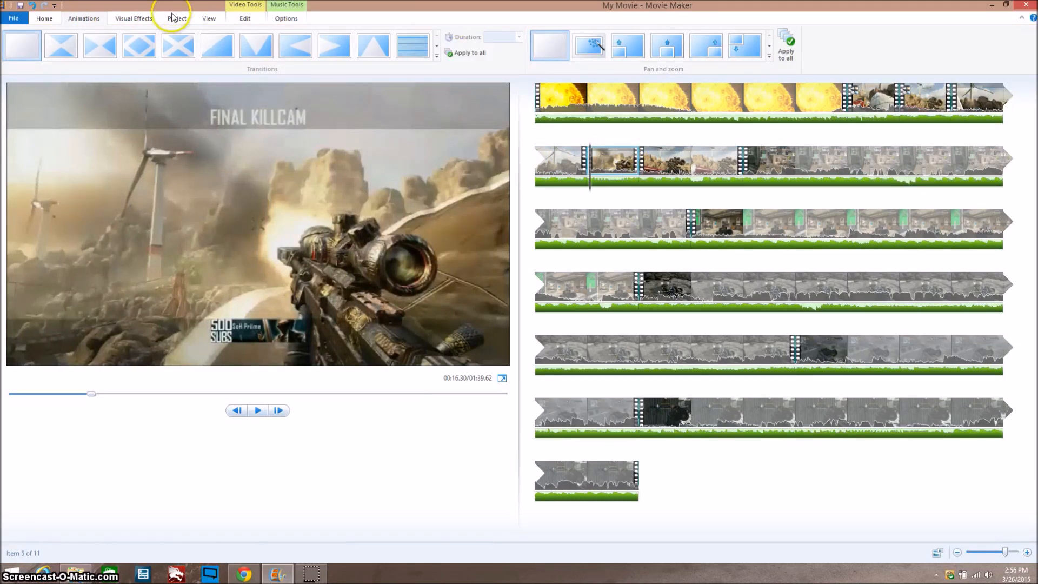
{"action": "left_click", "coordinate": [145, 20]}
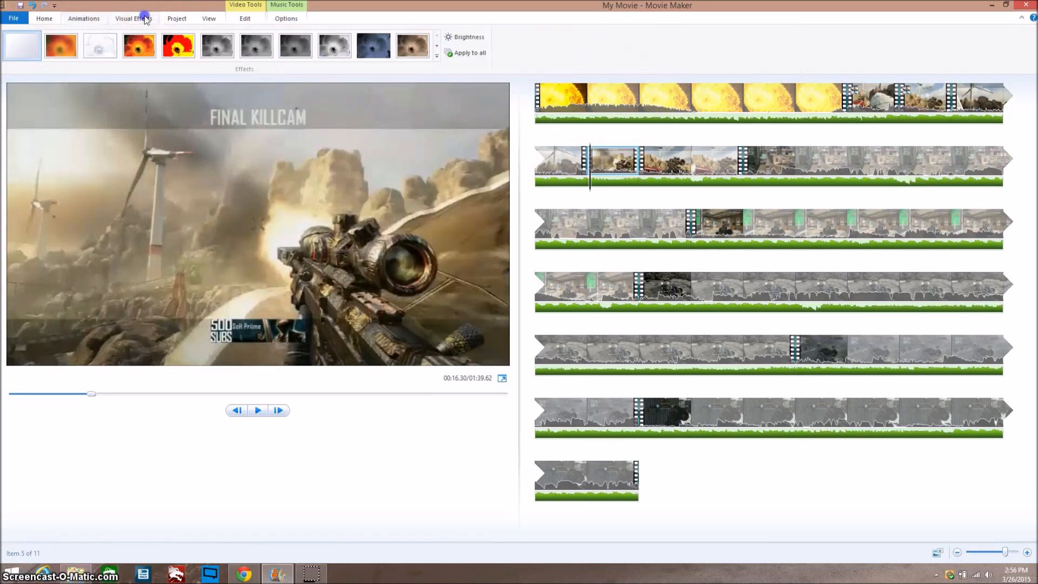
{"action": "left_click", "coordinate": [436, 45]}
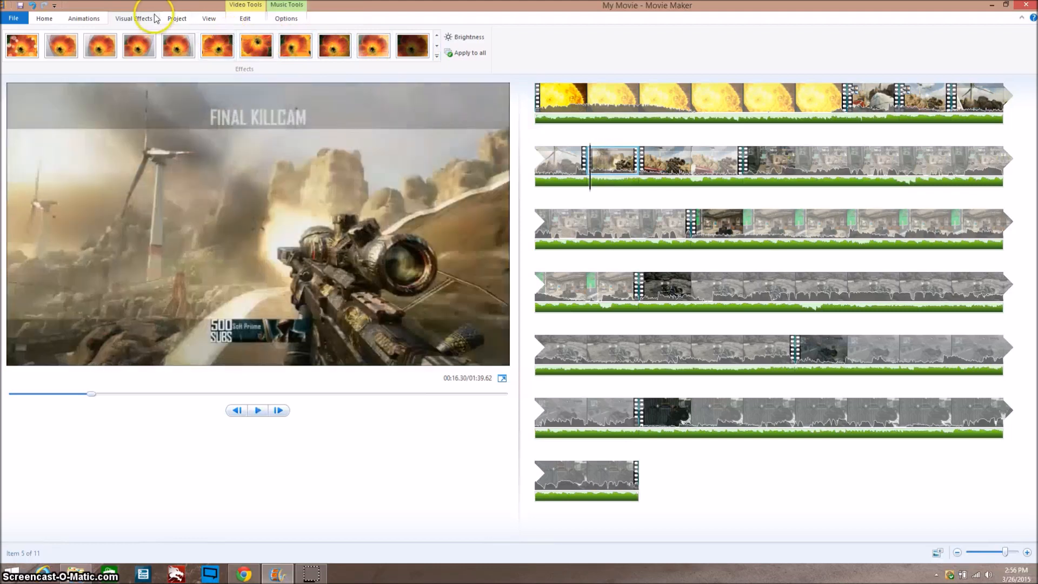
{"action": "left_click", "coordinate": [436, 45]}
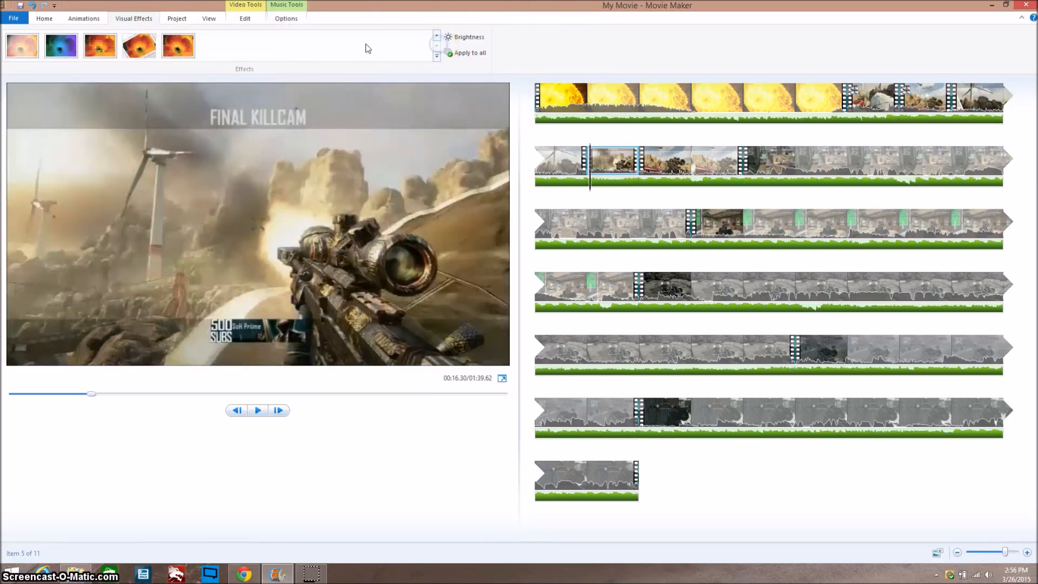
{"action": "left_click", "coordinate": [168, 49]}
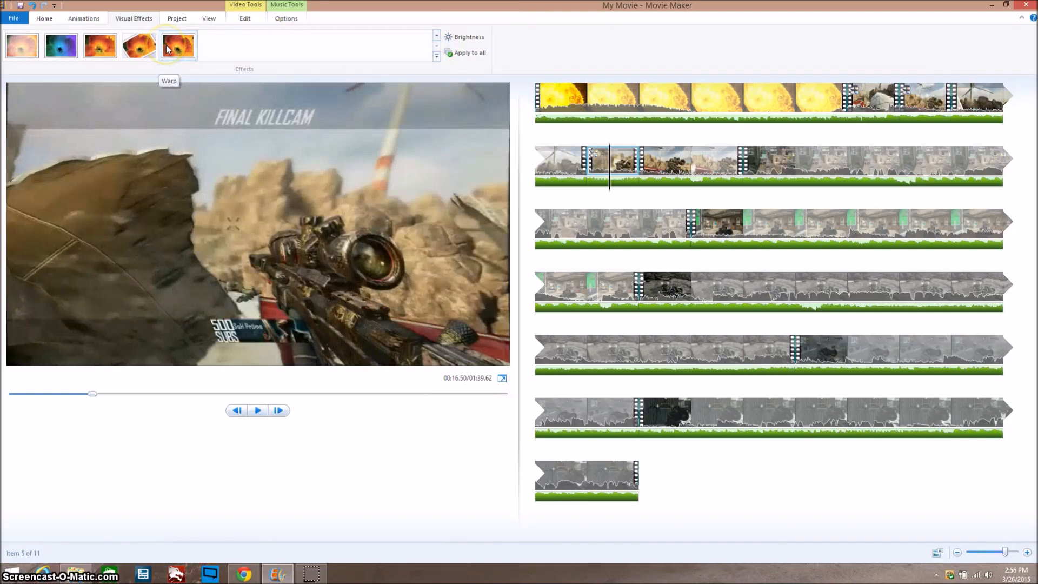
- Play the killcam from before the shot through its end to review the Warp effect against the music
{"action": "left_click", "coordinate": [582, 161]}
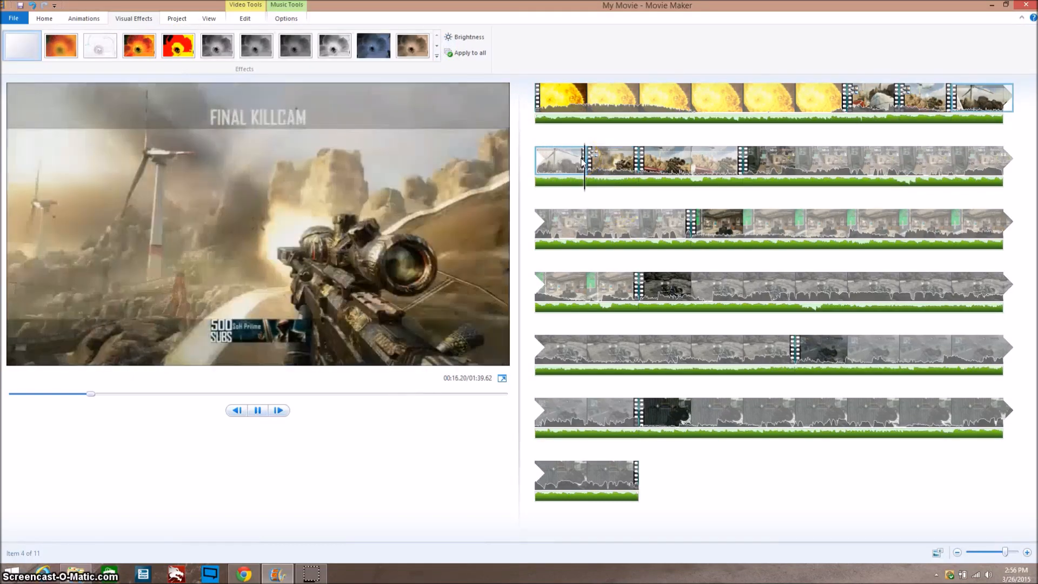
{"action": "left_click", "coordinate": [583, 160]}
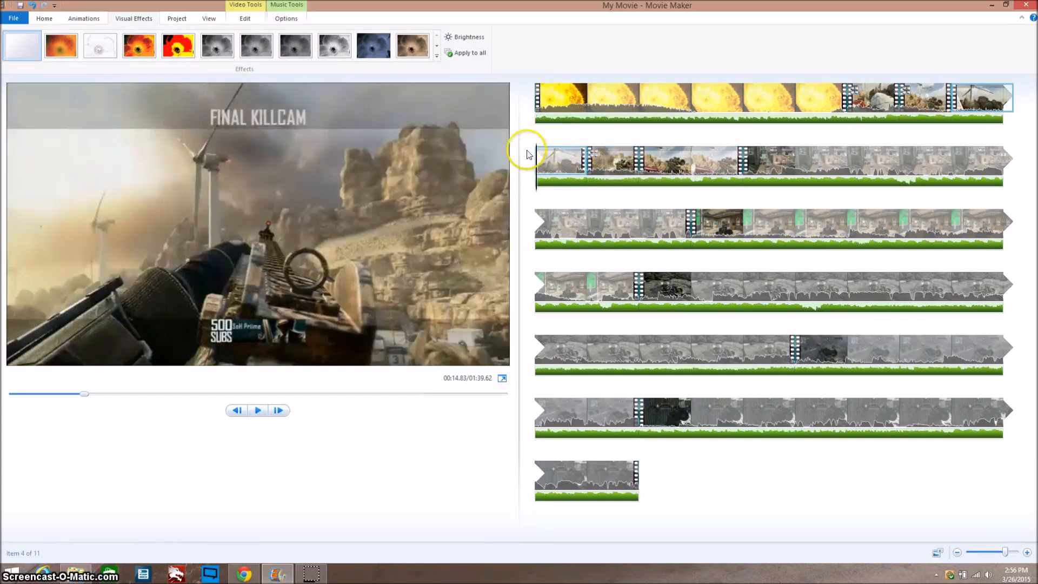
{"action": "key", "text": "space"}
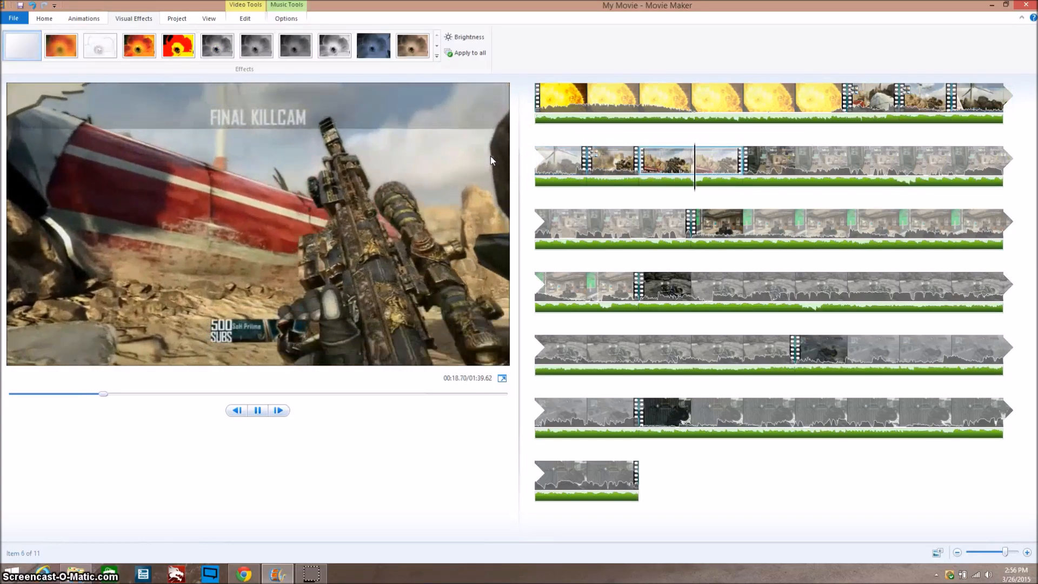
{"action": "key", "text": "space"}
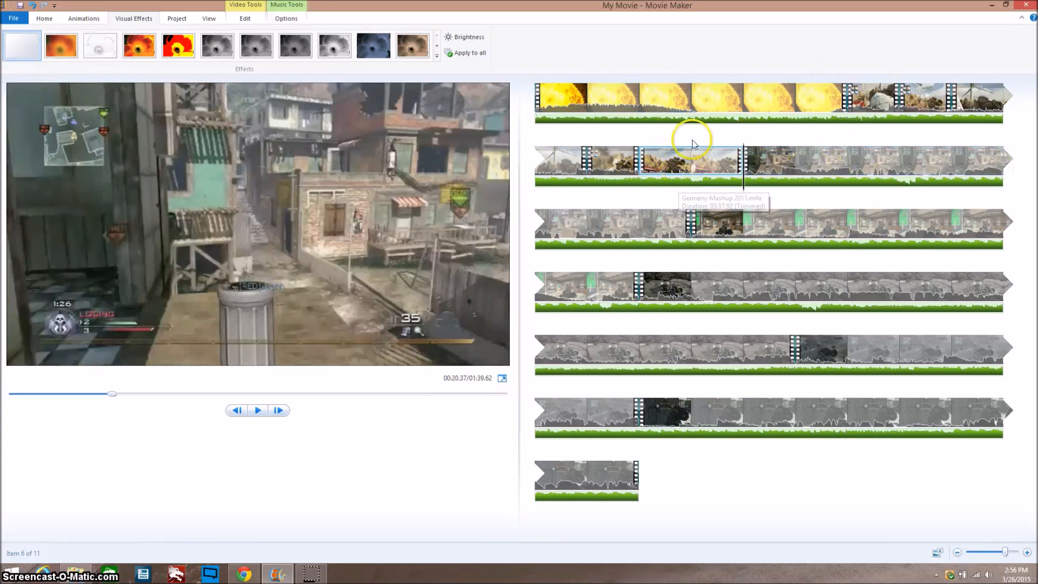
- Apply the transition with a vertical blue band along its thumbnail's right side to the clip that follows the killcam
{"action": "left_click", "coordinate": [762, 165]}
{"action": "left_click", "coordinate": [713, 162]}
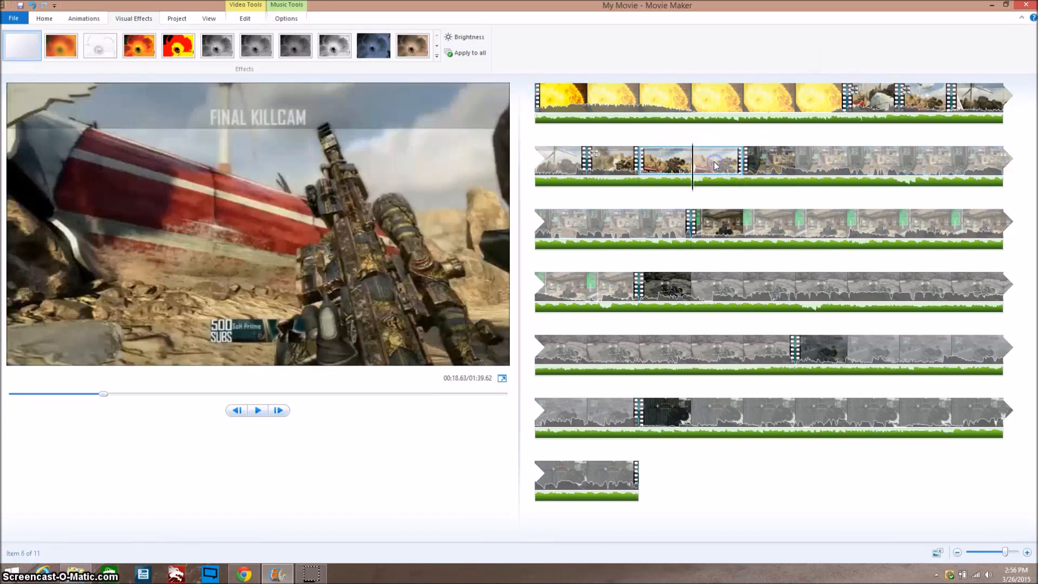
{"action": "left_click", "coordinate": [764, 162]}
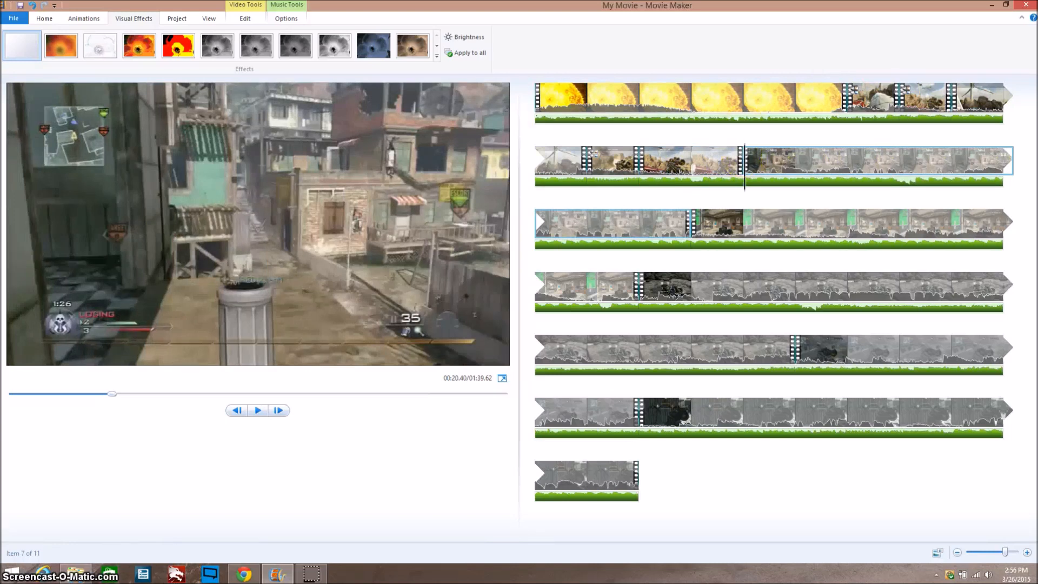
{"action": "left_click", "coordinate": [84, 18]}
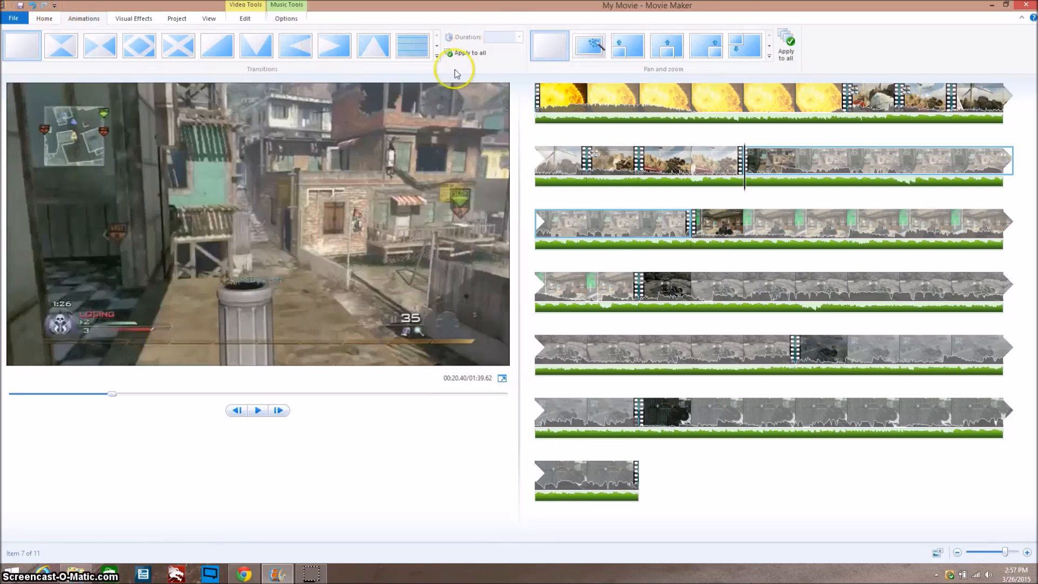
{"action": "left_click", "coordinate": [437, 46]}
{"action": "left_click", "coordinate": [412, 45]}
{"action": "left_click", "coordinate": [436, 46]}
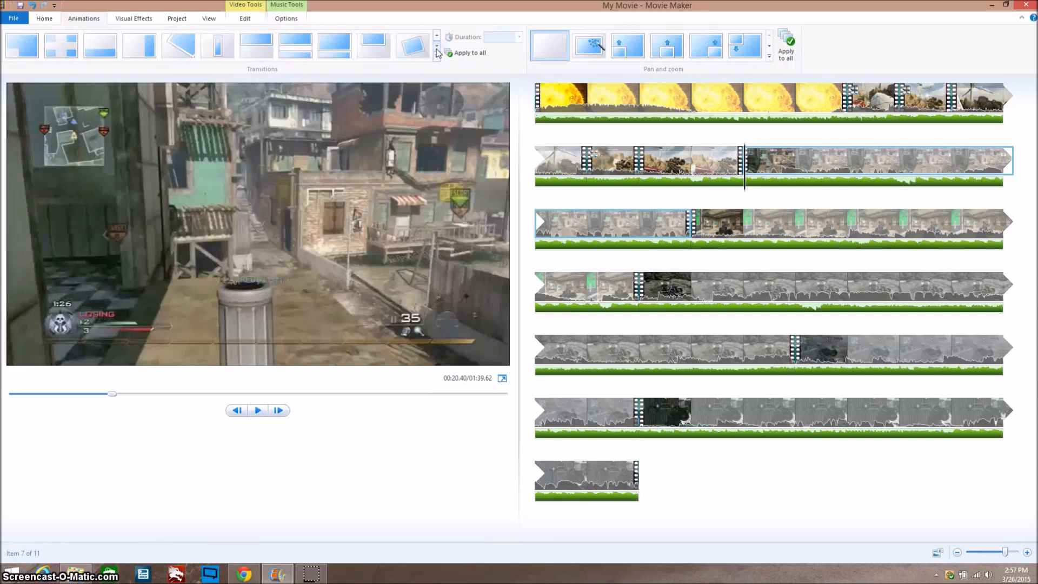
{"action": "left_click", "coordinate": [436, 52]}
{"action": "left_click", "coordinate": [437, 51]}
{"action": "left_click", "coordinate": [437, 51]}
{"action": "left_click", "coordinate": [437, 51]}
{"action": "left_click", "coordinate": [436, 38]}
{"action": "left_click", "coordinate": [436, 38]}
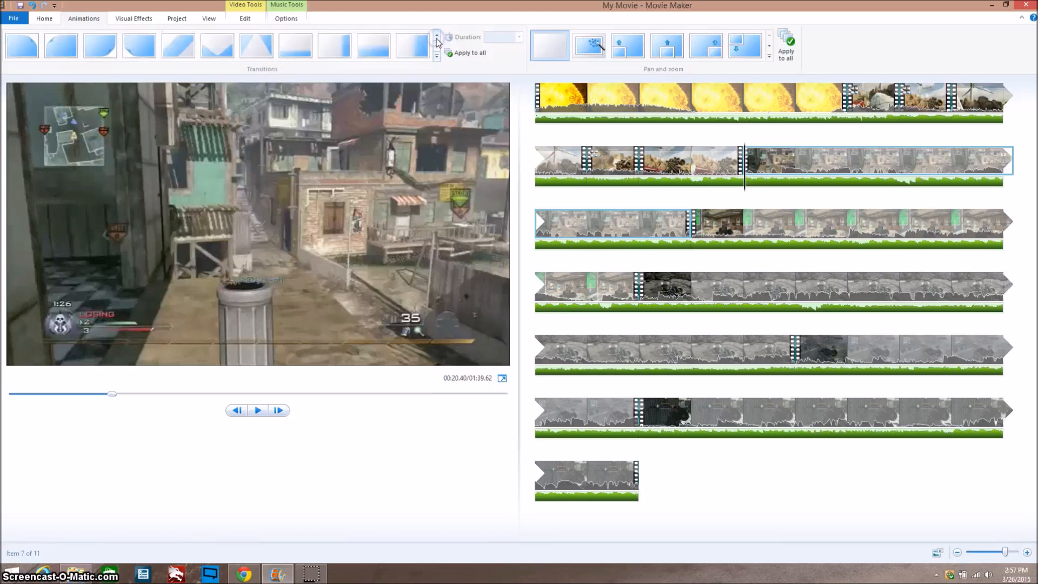
{"action": "left_click", "coordinate": [334, 47]}
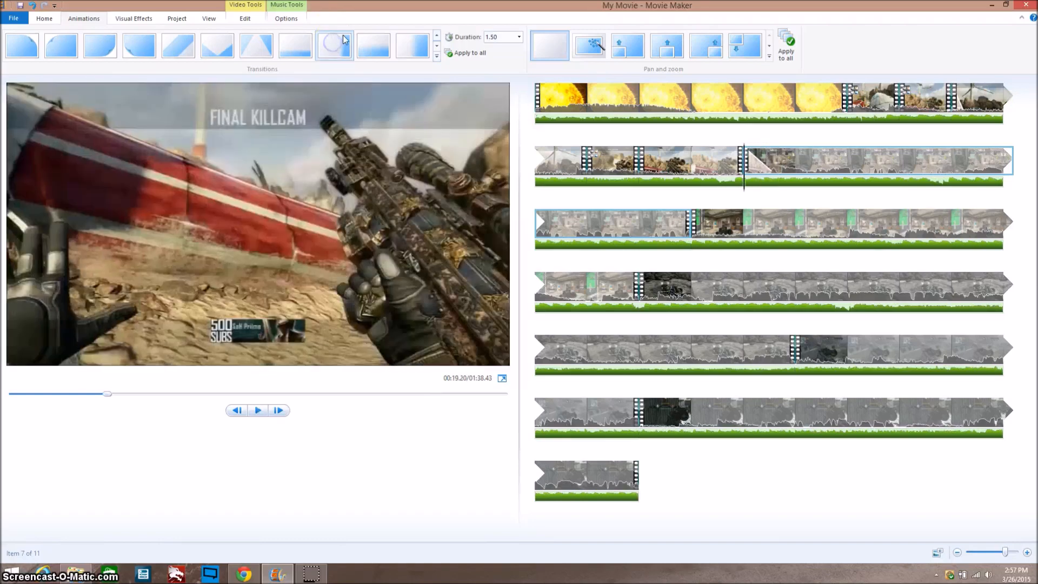
- Set the following clip's transition duration to 0.25 and preview it from the last killcam segment
{"action": "left_click", "coordinate": [519, 36]}
{"action": "left_click", "coordinate": [506, 47]}
{"action": "left_click", "coordinate": [688, 163]}
{"action": "key", "text": "space"}
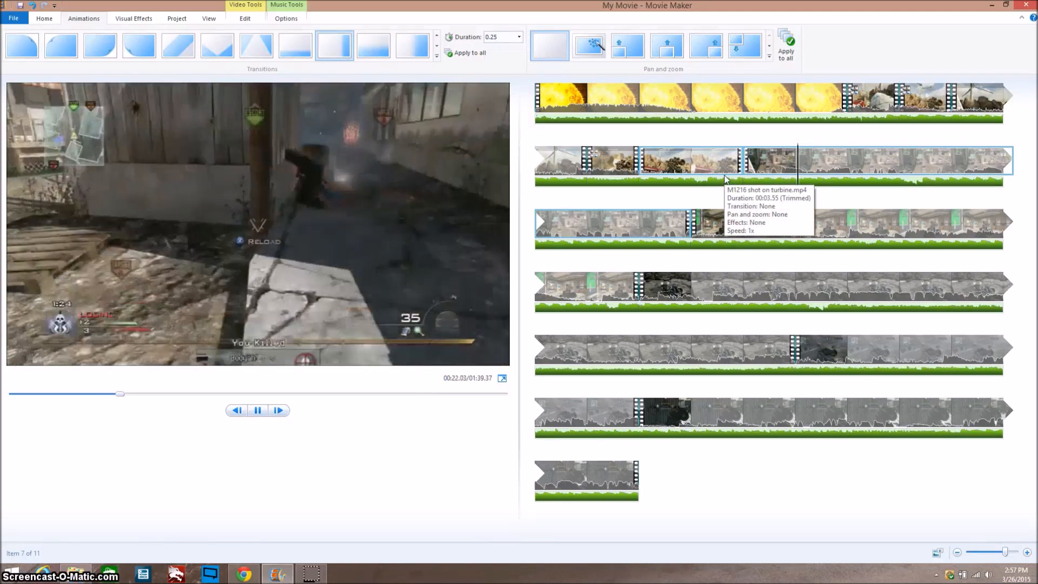
{"action": "key", "text": "space"}
{"action": "left_click", "coordinate": [937, 140]}
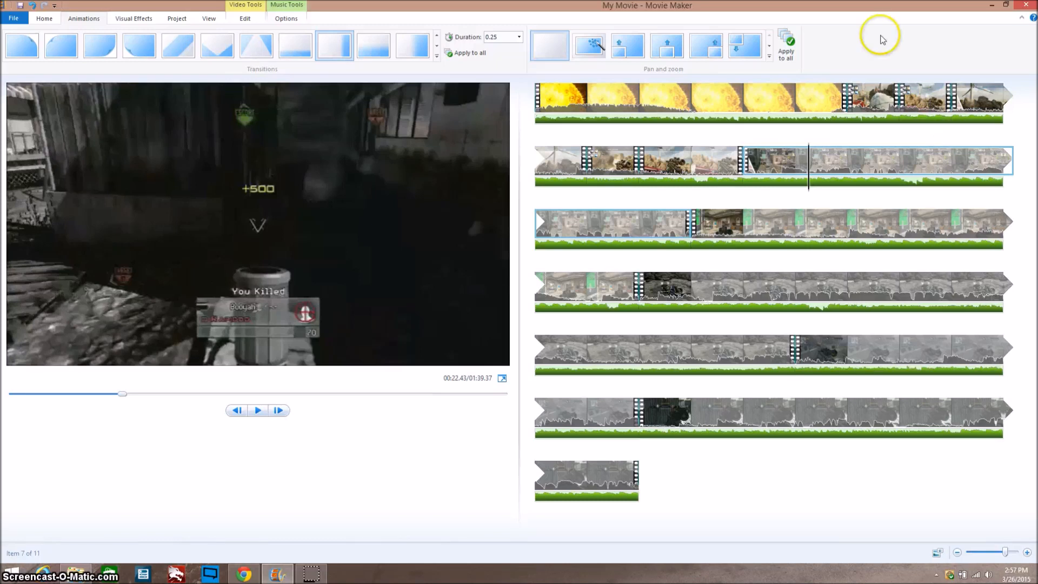
- Replay the end of the killcam into the following clip to check how its kill lines up with the music
{"action": "left_click", "coordinate": [743, 161]}
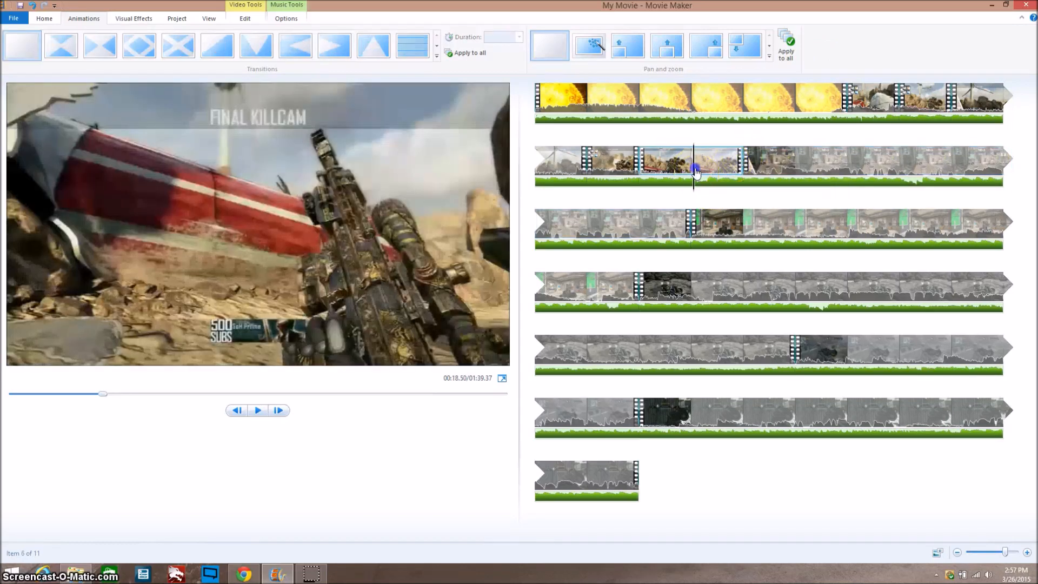
{"action": "key", "text": "space"}
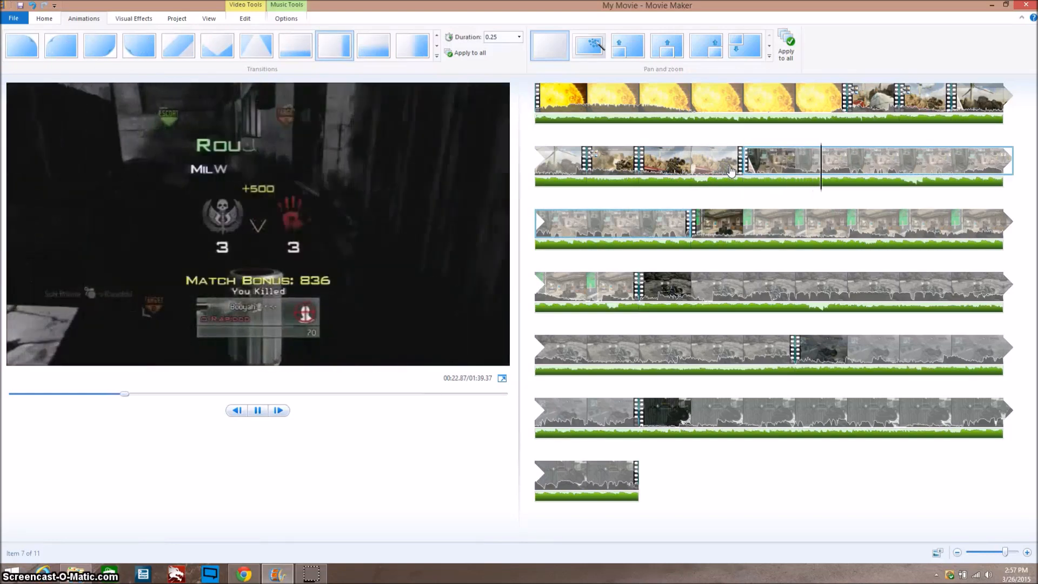
{"action": "key", "text": "space"}
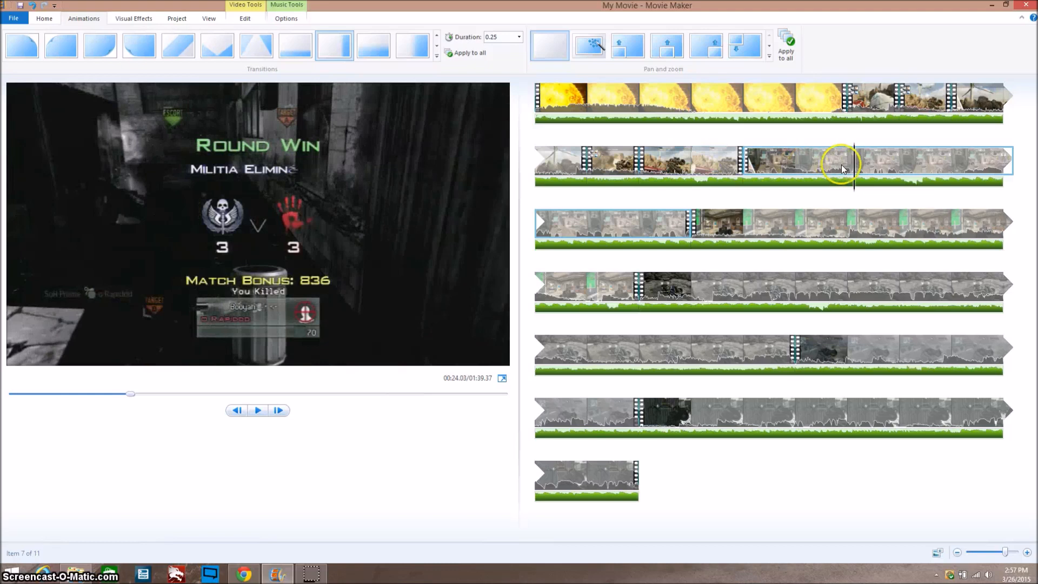
- Split the clip after the killcam at the frame of its kill, at 00:22.00
{"action": "left_click_drag", "start_coordinate": [835, 170], "coordinate": [801, 183]}
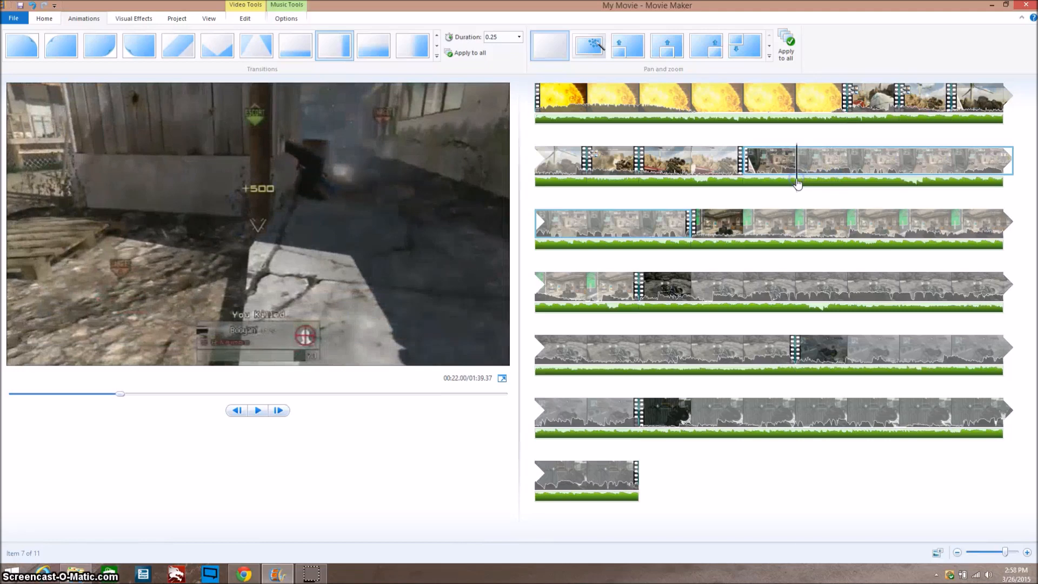
{"action": "left_click_drag", "start_coordinate": [798, 185], "coordinate": [798, 184]}
{"action": "key", "text": "Right"}
{"action": "key", "text": "Right"}
{"action": "key", "text": "Right"}
{"action": "key", "text": "Right"}
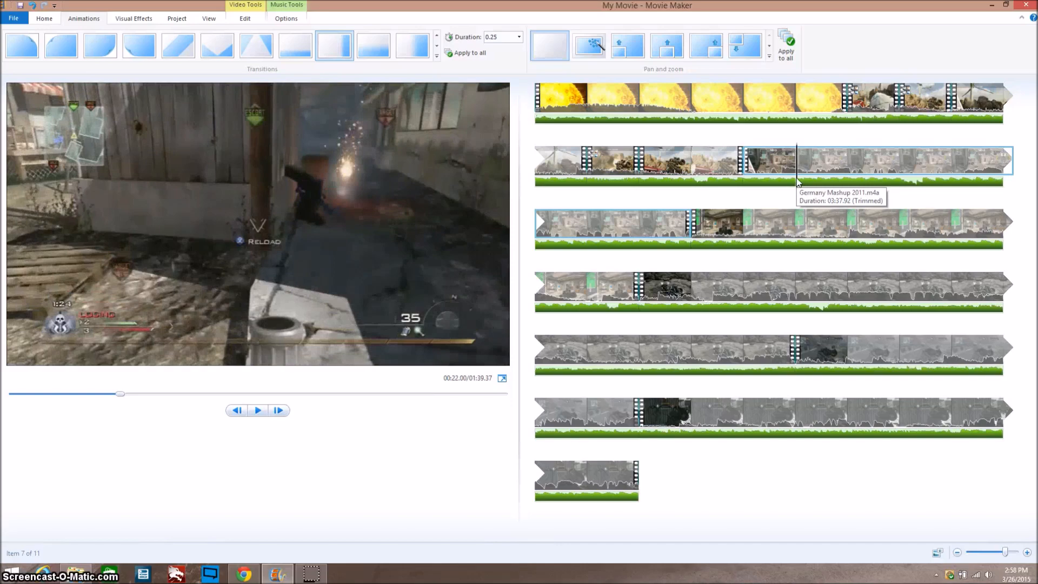
{"action": "key", "text": "Left"}
{"action": "key", "text": "Left"}
{"action": "key", "text": "Left"}
{"action": "key", "text": "Left"}
{"action": "key", "text": "Left"}
{"action": "key", "text": "Left"}
{"action": "key", "text": "Right"}
{"action": "key", "text": "Right"}
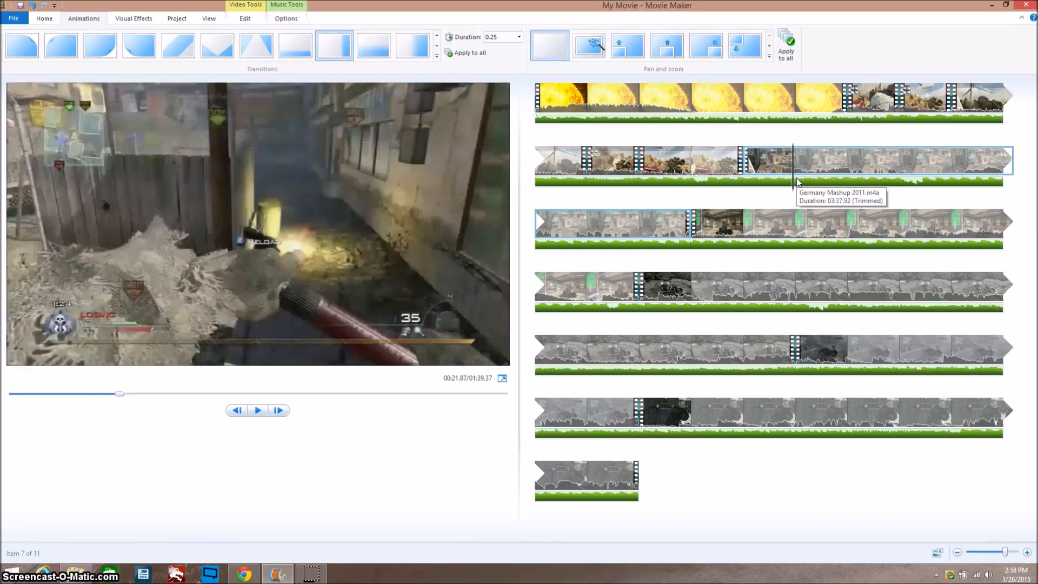
{"action": "key", "text": "Right"}
{"action": "key", "text": "Right"}
{"action": "key", "text": "Right"}
{"action": "key", "text": "Right"}
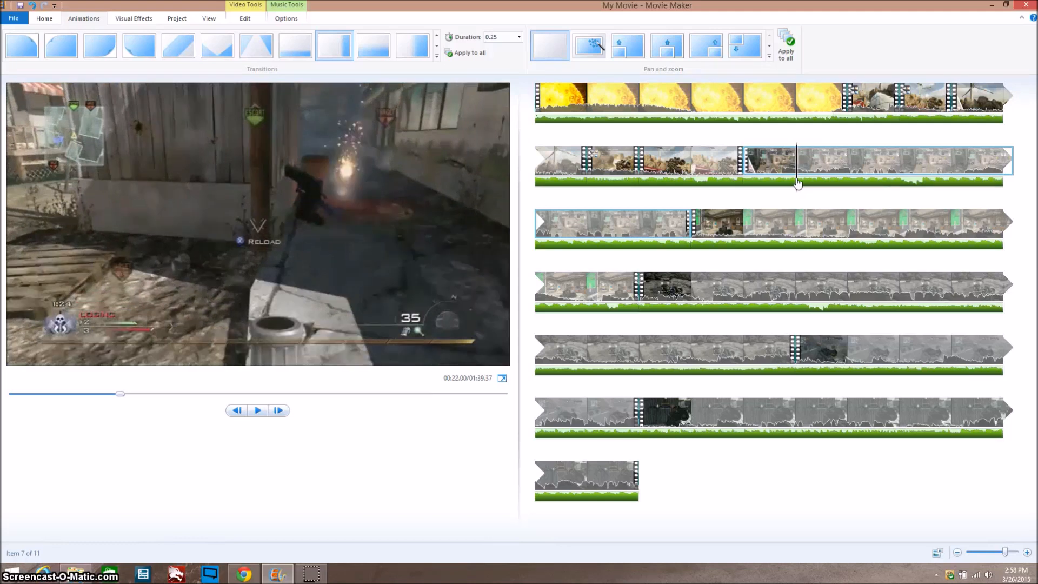
{"action": "key", "text": "m"}
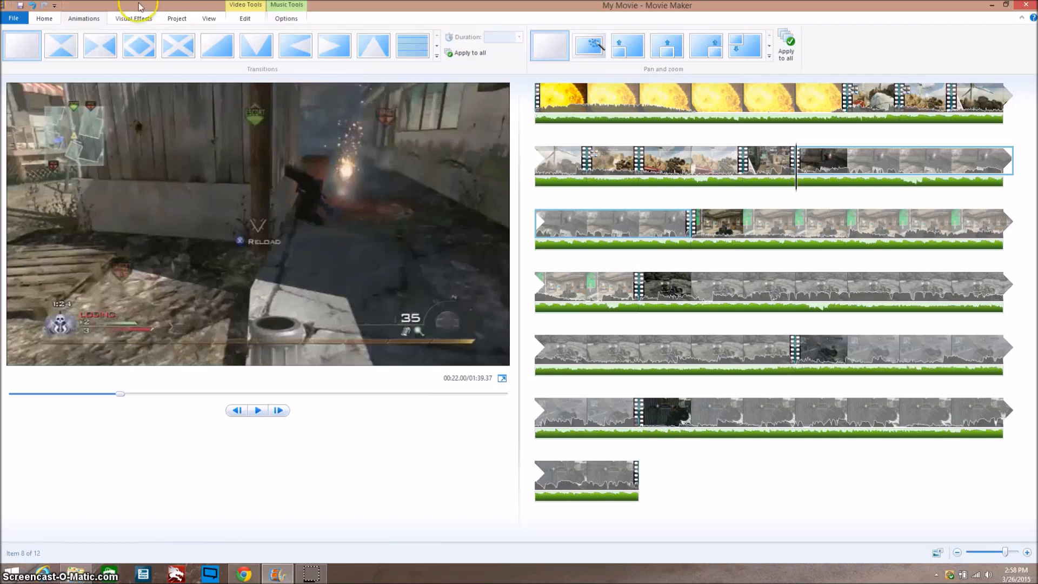
- Split the clip that starts at the kill just after the hit, at 00:22.70
{"action": "left_click", "coordinate": [135, 18]}
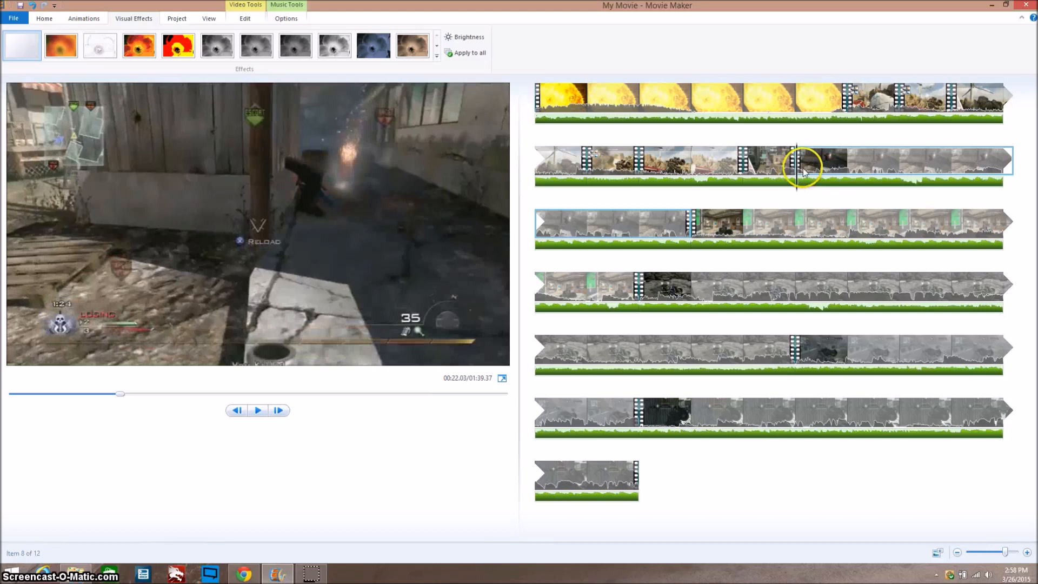
{"action": "left_click", "coordinate": [808, 170]}
{"action": "key", "text": "Right"}
{"action": "key", "text": "Right"}
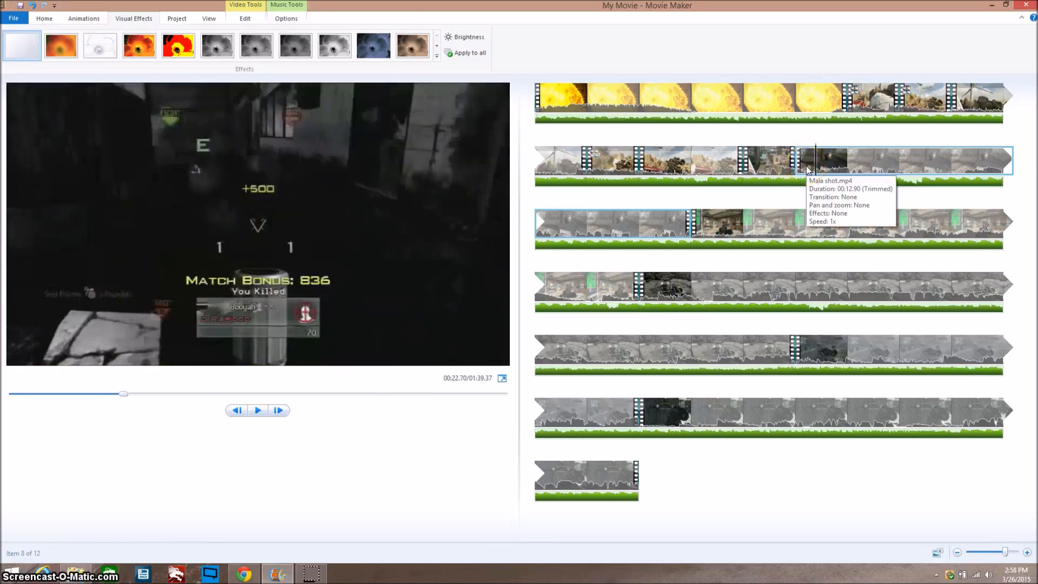
{"action": "key", "text": "m"}
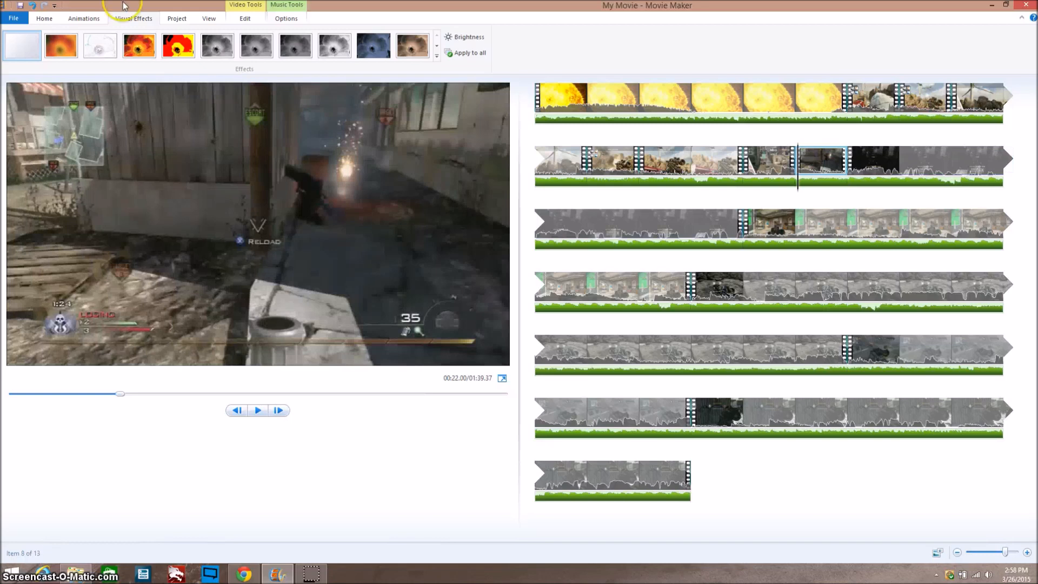
- Play from the clip after the killcam into the round-winning-kill replay to check how it runs against the music
{"action": "left_click", "coordinate": [83, 19]}
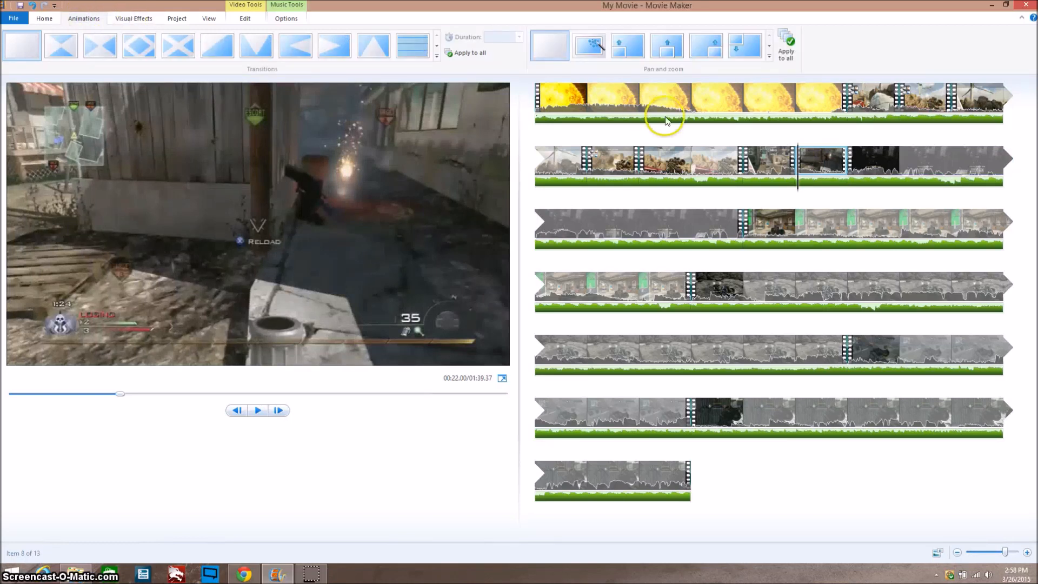
{"action": "left_click", "coordinate": [772, 156]}
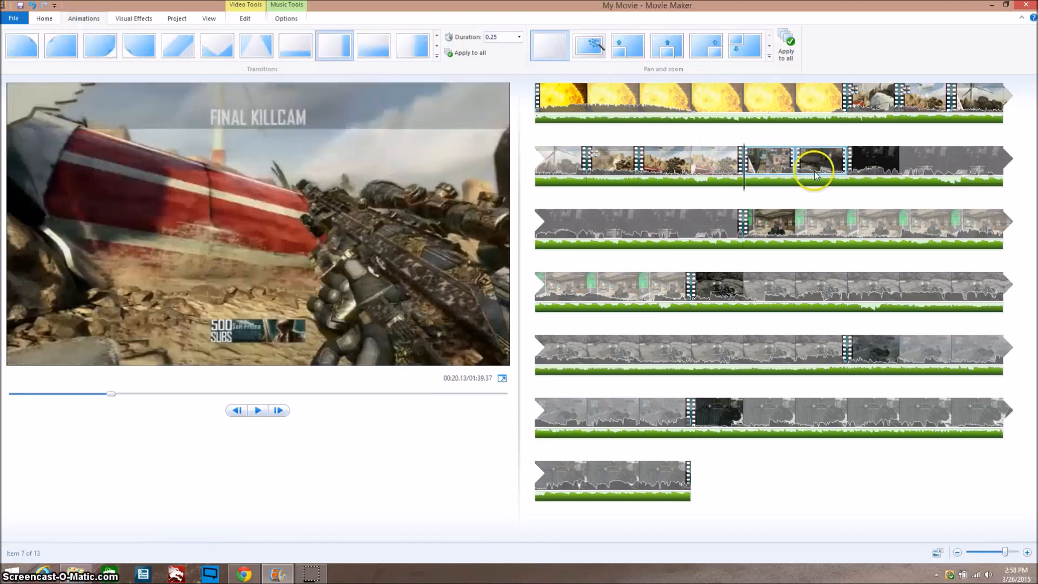
{"action": "left_click", "coordinate": [749, 162]}
{"action": "left_click", "coordinate": [766, 170]}
{"action": "left_click_drag", "start_coordinate": [766, 170], "coordinate": [809, 169]}
{"action": "left_click", "coordinate": [772, 162]}
{"action": "key", "text": "space"}
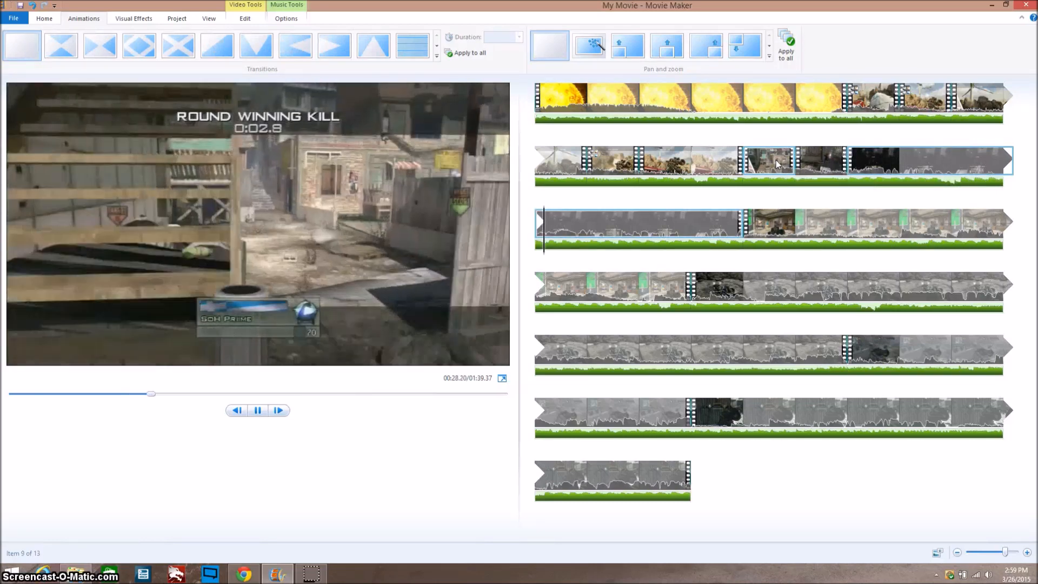
{"action": "key", "text": "space"}
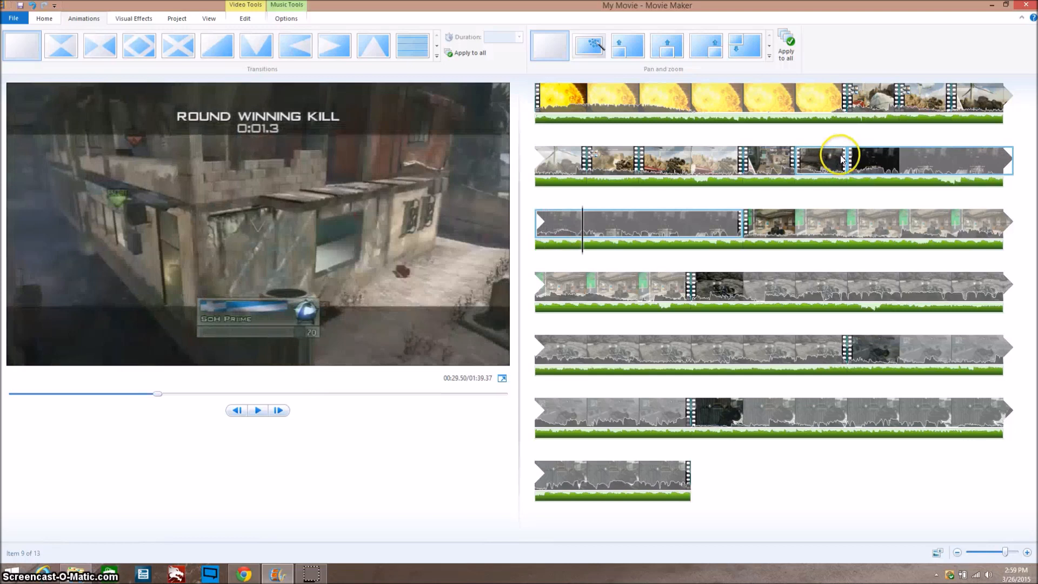
- Split the long remaining clip at 00:29.30, inside the round-winning-kill replay, and remove the portion before it
{"action": "left_click", "coordinate": [861, 163]}
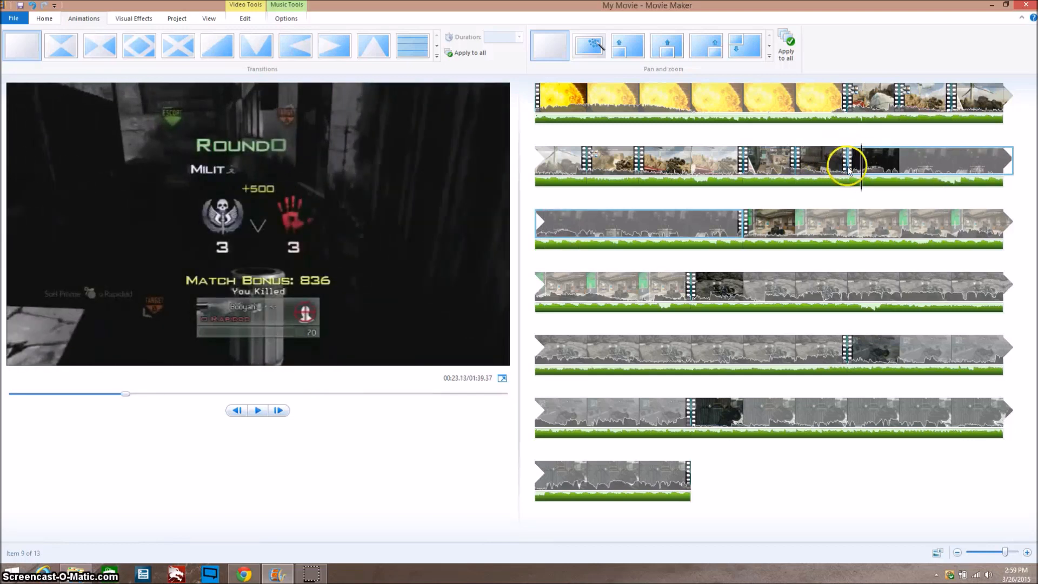
{"action": "left_click", "coordinate": [839, 164]}
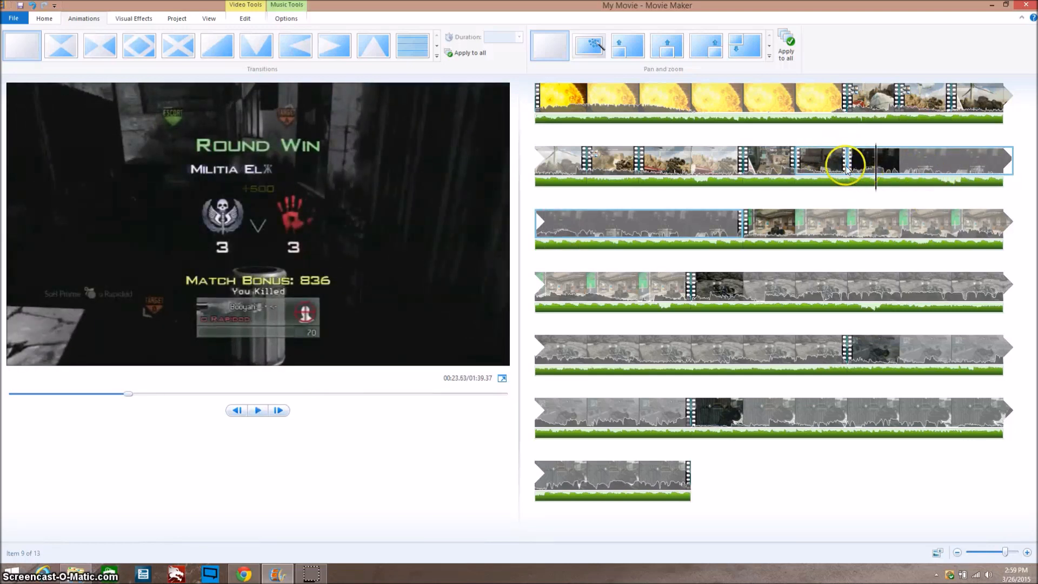
{"action": "key", "text": "space"}
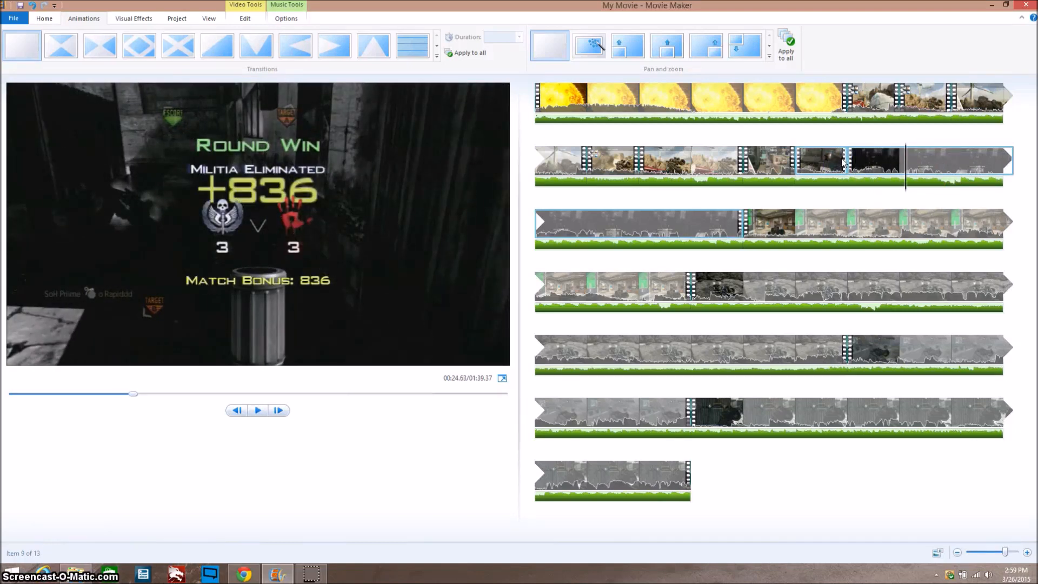
{"action": "left_click_drag", "start_coordinate": [908, 187], "coordinate": [775, 174]}
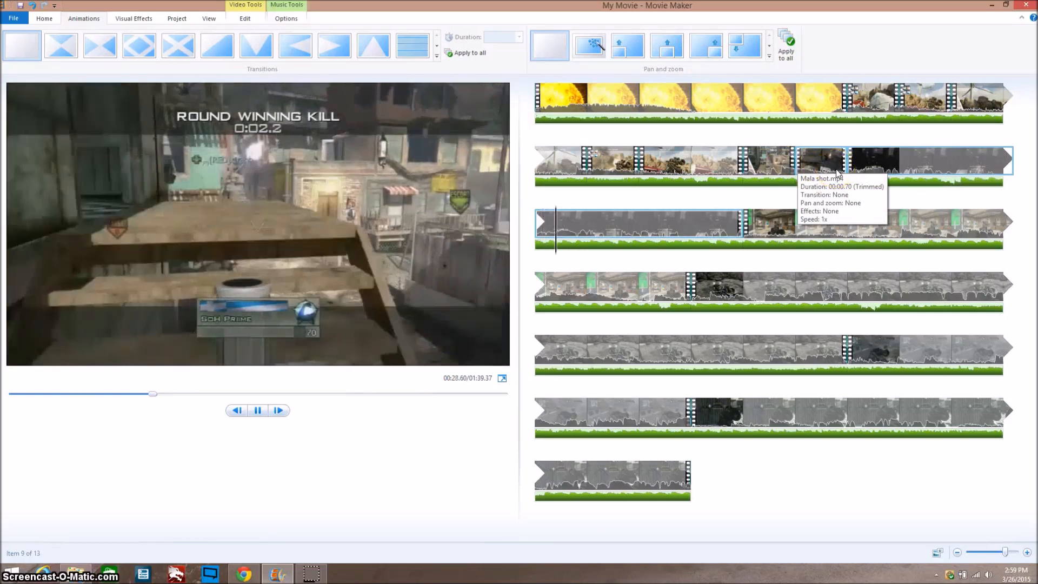
{"action": "key", "text": "space"}
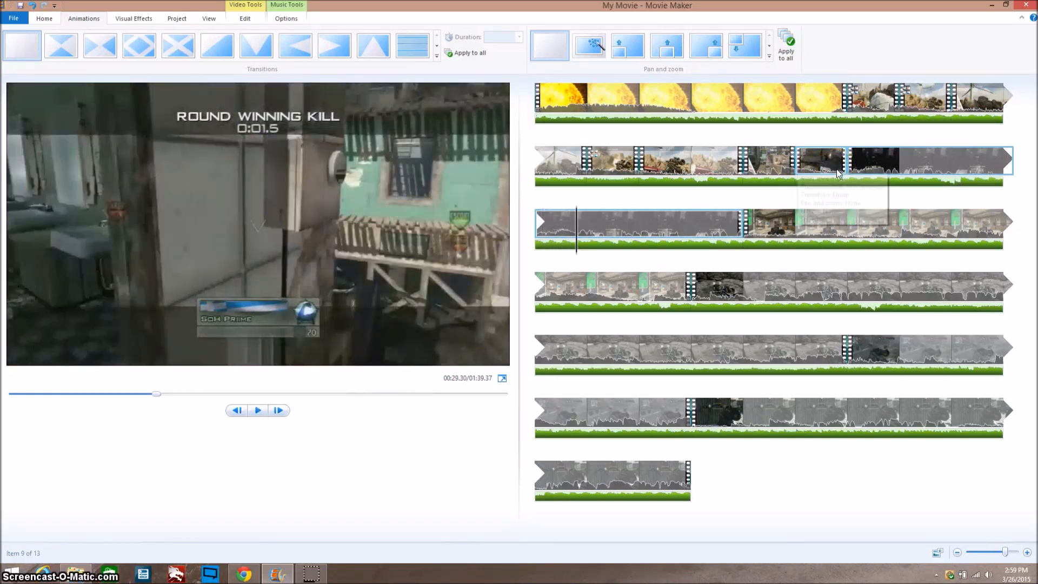
{"action": "key", "text": "m"}
{"action": "right_click", "coordinate": [925, 170]}
{"action": "left_click", "coordinate": [954, 240]}
- Split the round-winning-kill replay after its kill, at 00:26.97, and remove the leftover end segment
{"action": "left_click", "coordinate": [771, 166]}
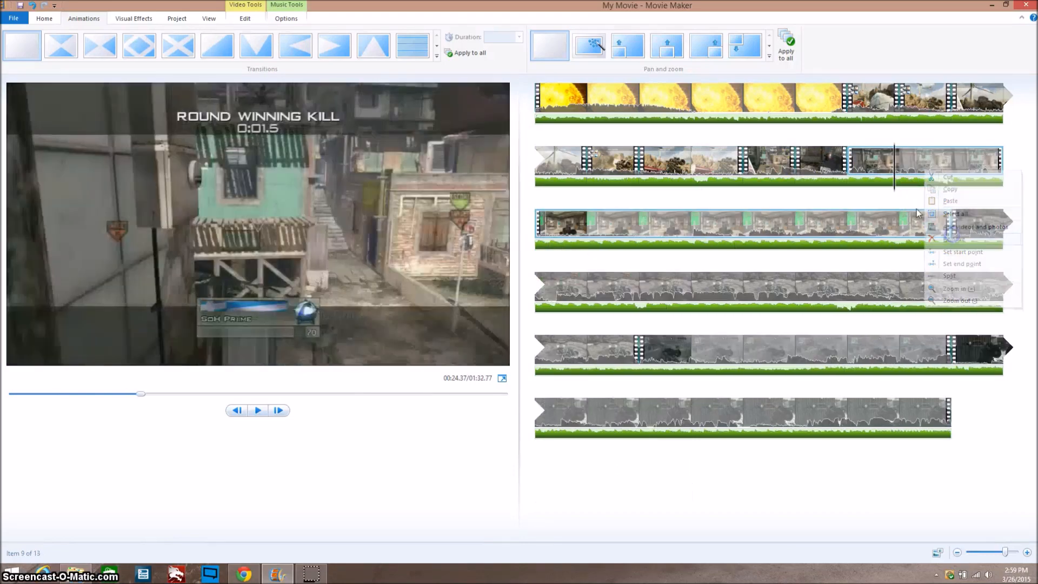
{"action": "key", "text": "space"}
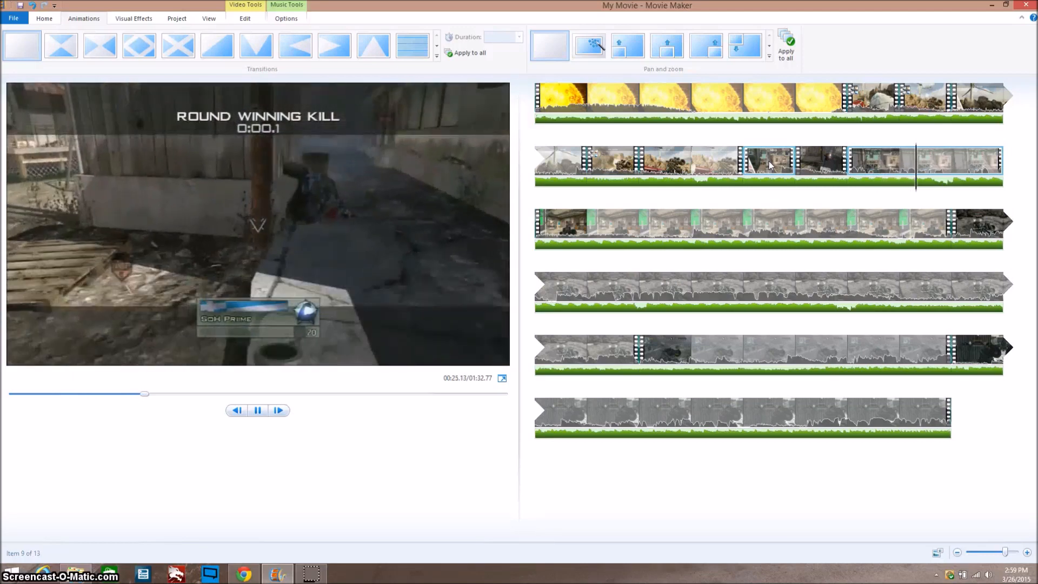
{"action": "left_click", "coordinate": [772, 160]}
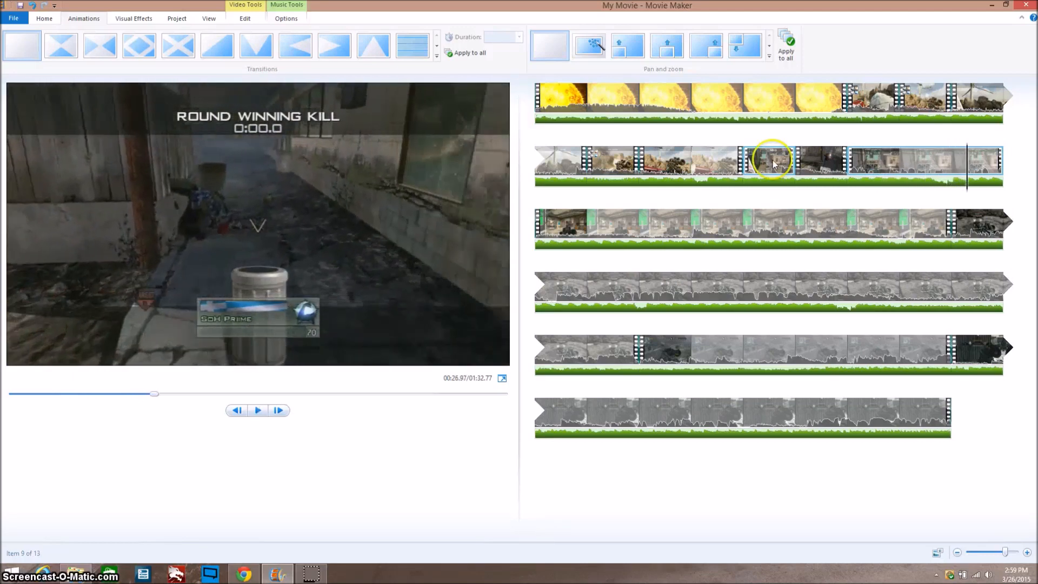
{"action": "key", "text": "ctrl+v"}
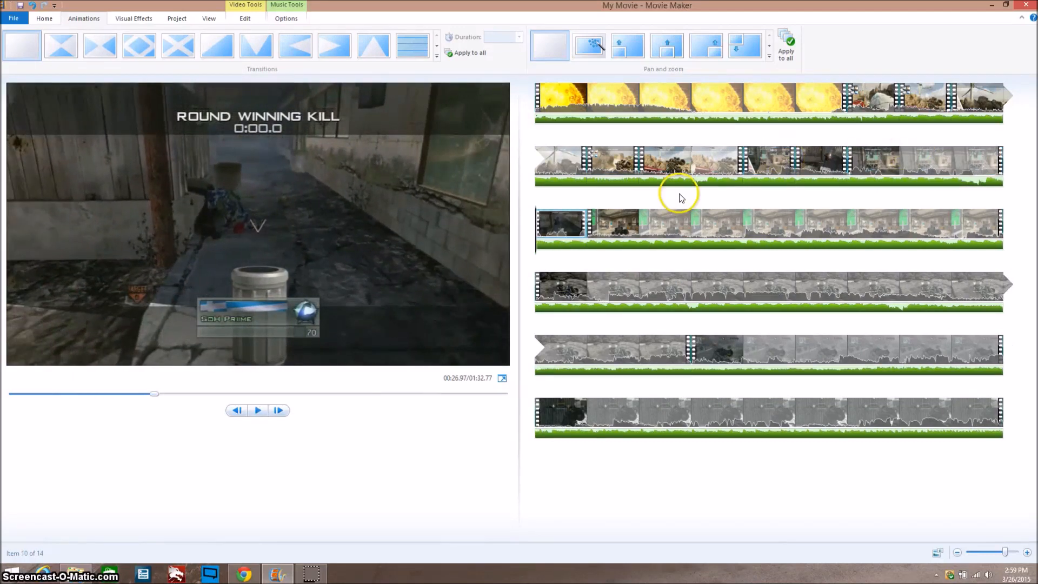
{"action": "right_click", "coordinate": [562, 216]}
{"action": "left_click", "coordinate": [629, 287]}
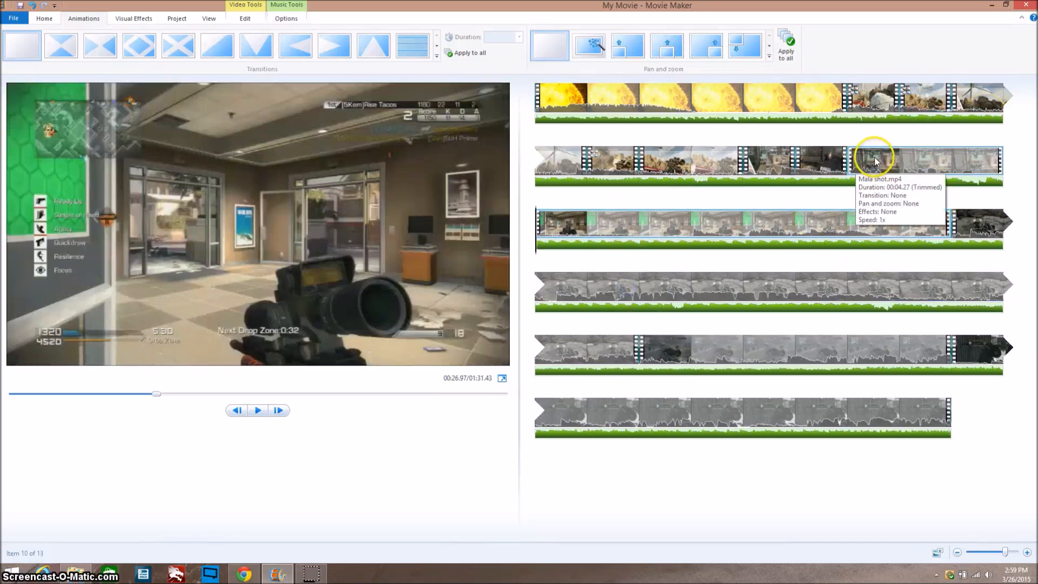
- Trim the start of the round-winning-kill replay by splitting it at 00:22.90 and removing the short leading piece
{"action": "left_click", "coordinate": [751, 162]}
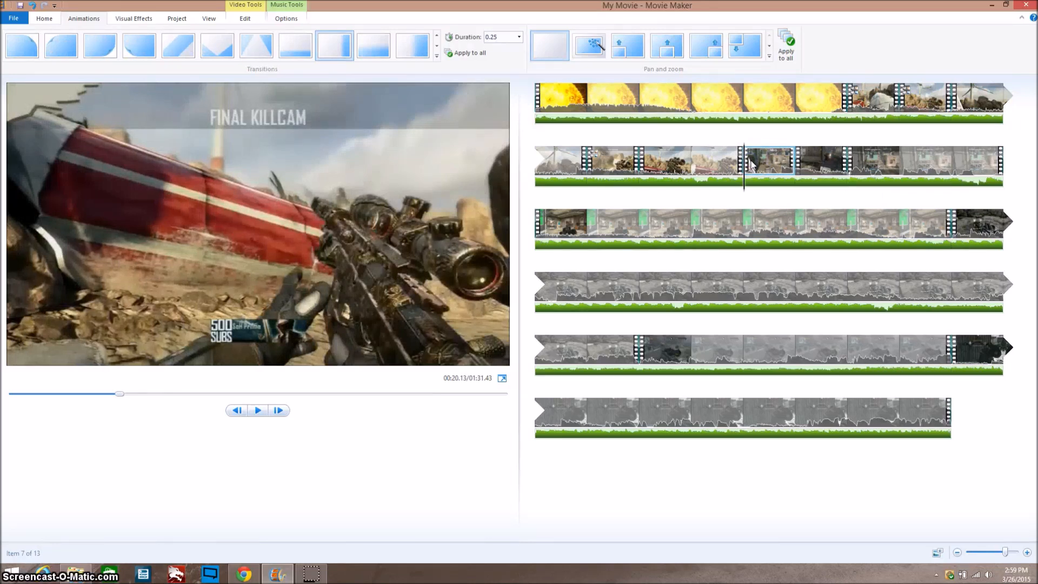
{"action": "key", "text": "space"}
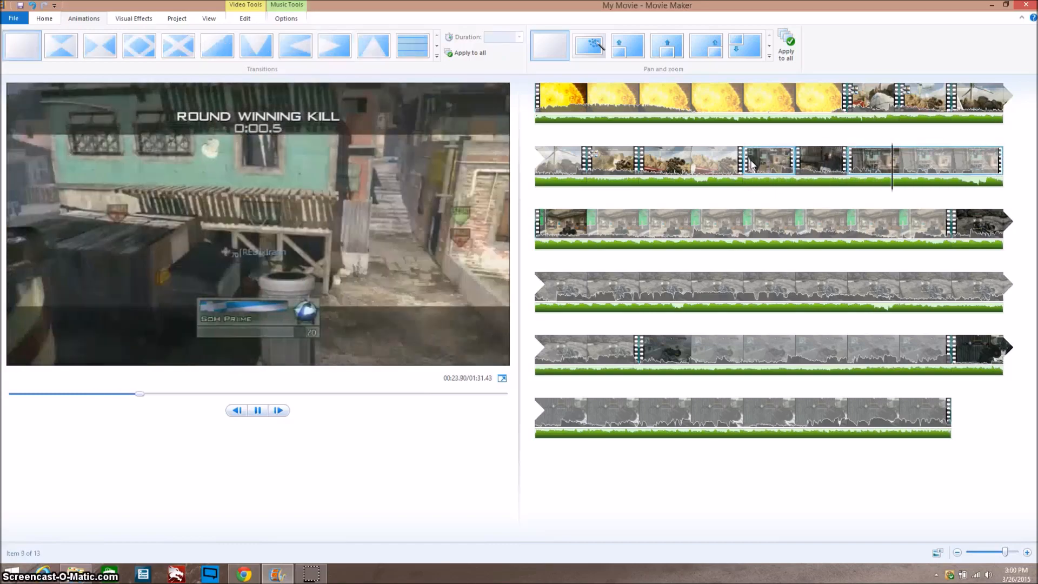
{"action": "key", "text": "space"}
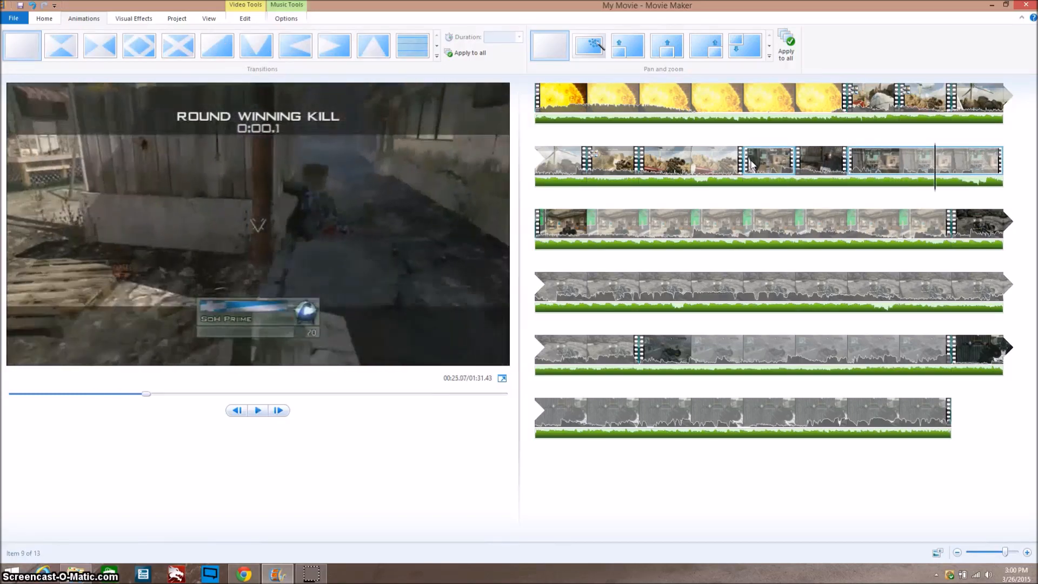
{"action": "left_click", "coordinate": [798, 164]}
{"action": "key", "text": "space"}
{"action": "key", "text": "space"}
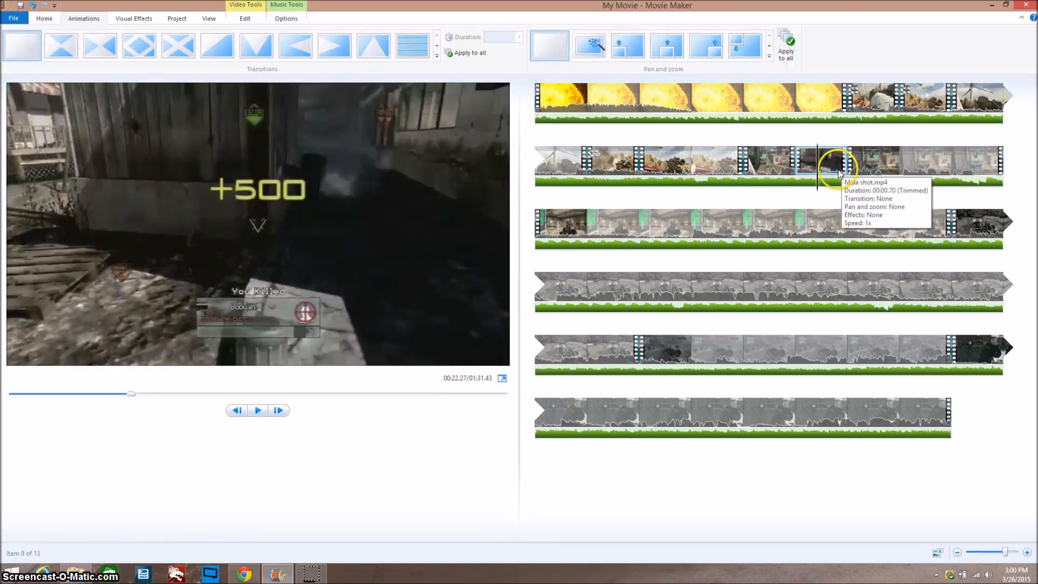
{"action": "left_click", "coordinate": [867, 172]}
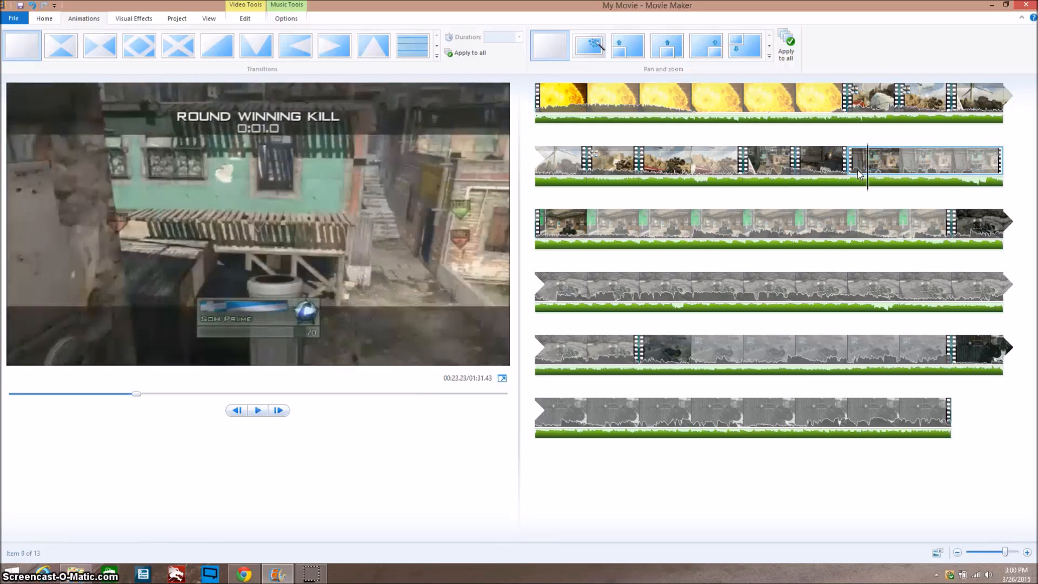
{"action": "left_click", "coordinate": [858, 171]}
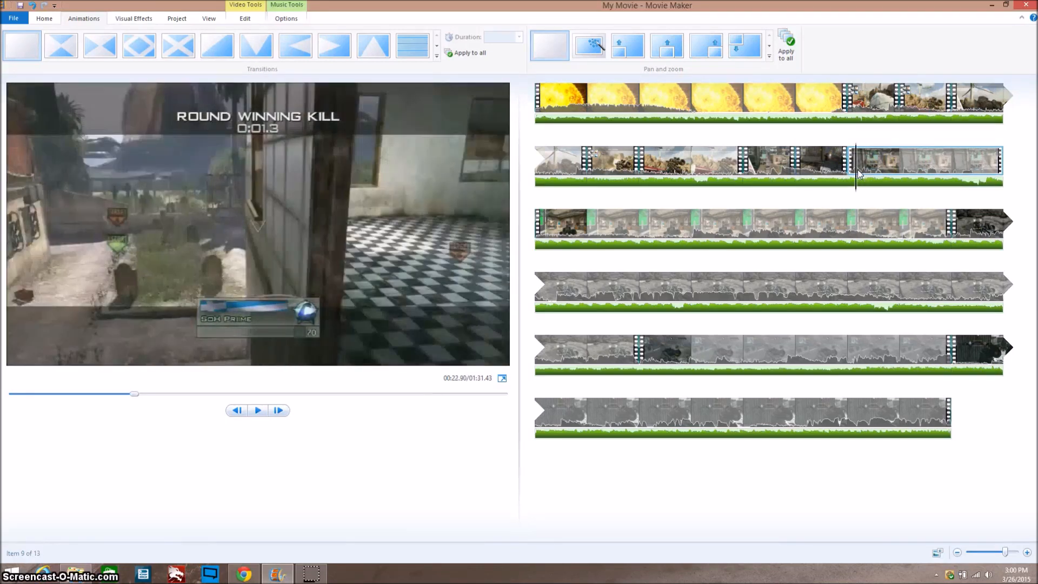
{"action": "key", "text": "m"}
{"action": "right_click", "coordinate": [858, 170]}
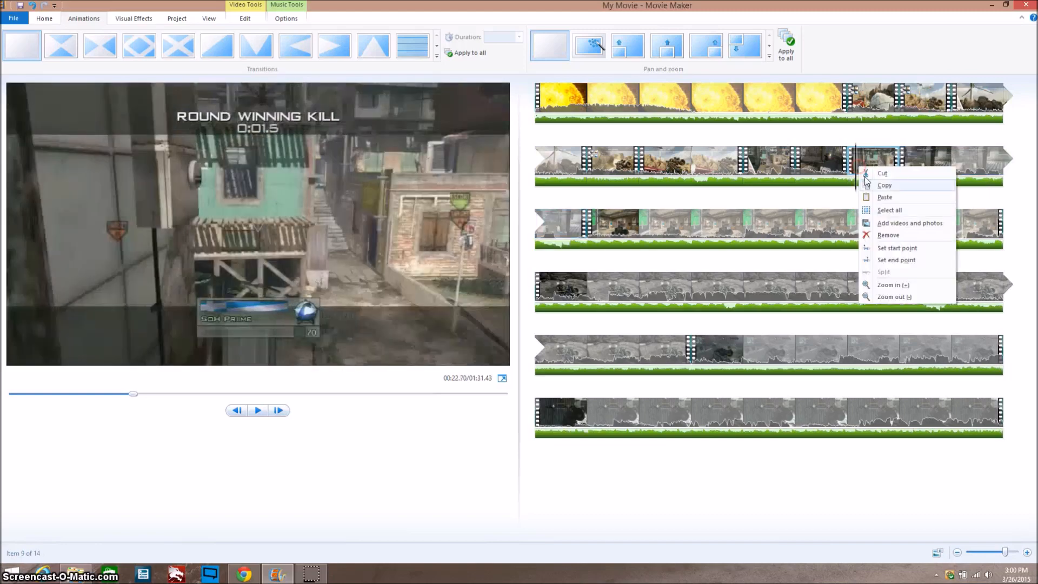
{"action": "left_click", "coordinate": [885, 239]}
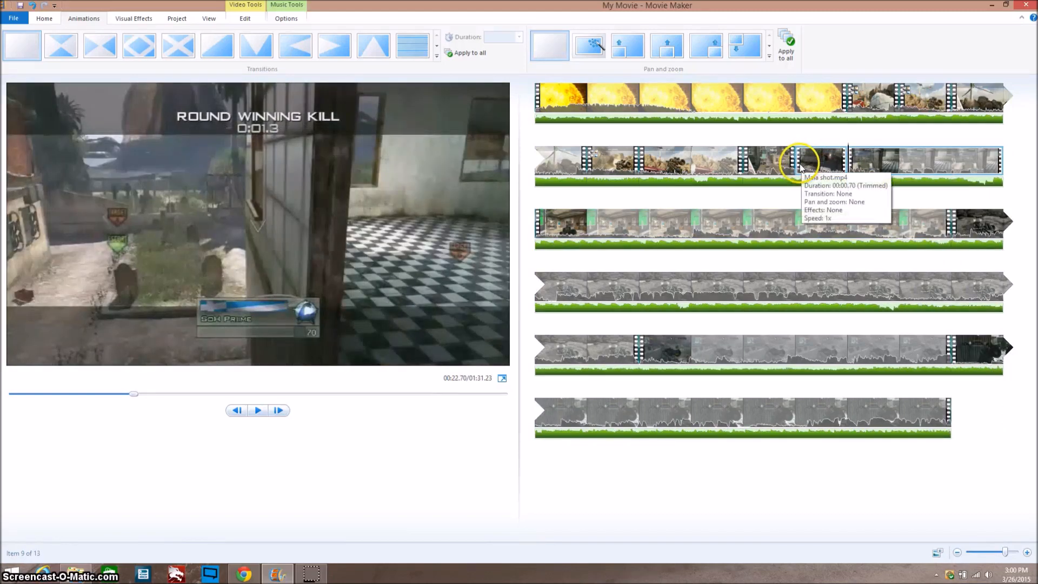
- Replay the shortened sequence from the clip after the killcam to find where the replay's gunshot falls in the music
{"action": "left_click", "coordinate": [750, 168]}
{"action": "key", "text": "space"}
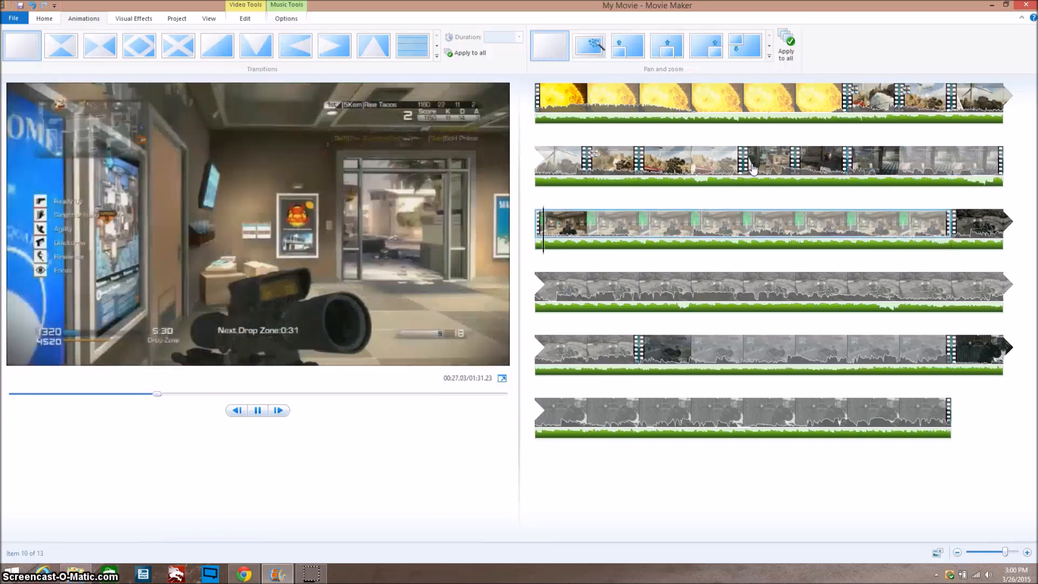
{"action": "key", "text": "space"}
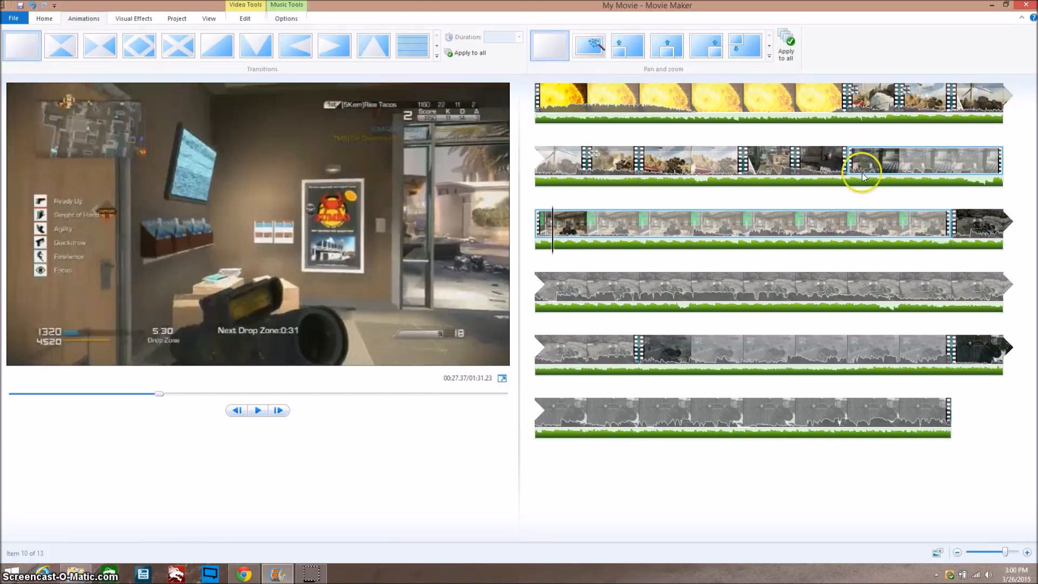
{"action": "left_click", "coordinate": [766, 167]}
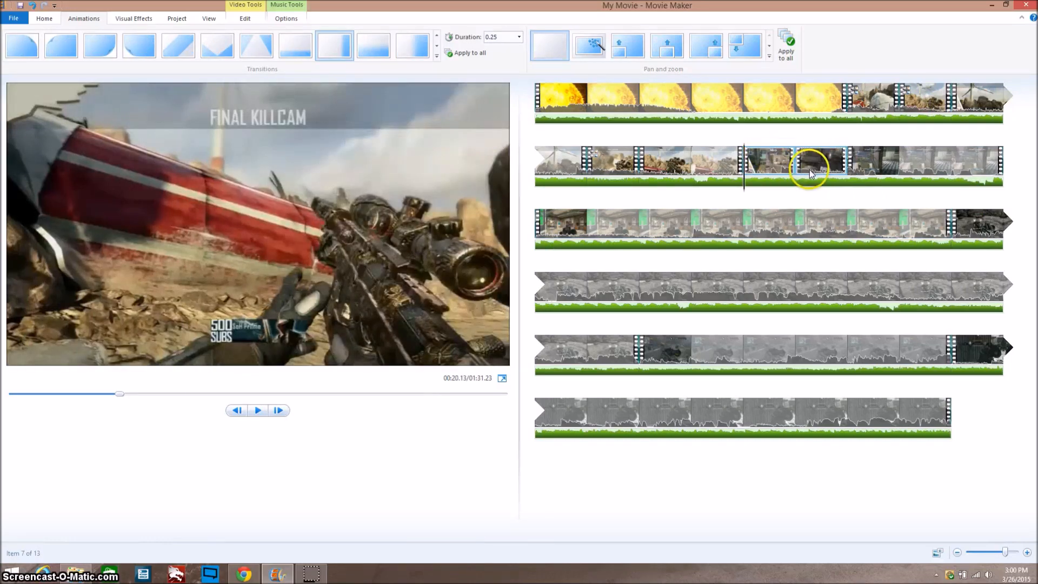
{"action": "key", "text": "space"}
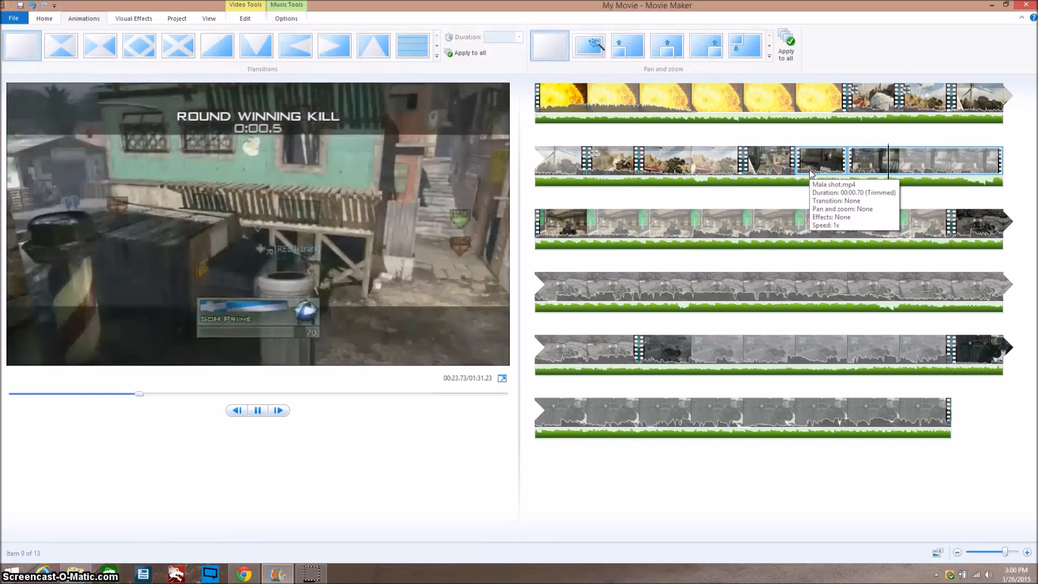
{"action": "key", "text": "space"}
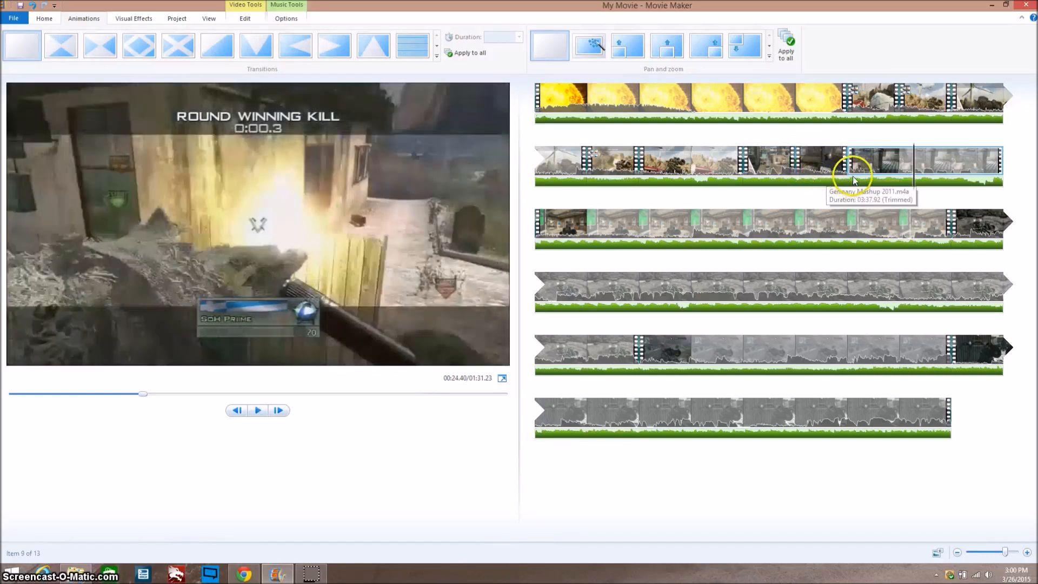
- Split the round-winning-kill replay at the gunshot's muzzle flash, at 00:24.47, and keep the segment after the cut selected
{"action": "mouse_move", "coordinate": [914, 183]}
{"action": "left_mouse_down"}
{"action": "mouse_move", "coordinate": [934, 184]}
{"action": "mouse_move", "coordinate": [897, 181]}
{"action": "mouse_move", "coordinate": [917, 183]}
{"action": "left_mouse_up"}
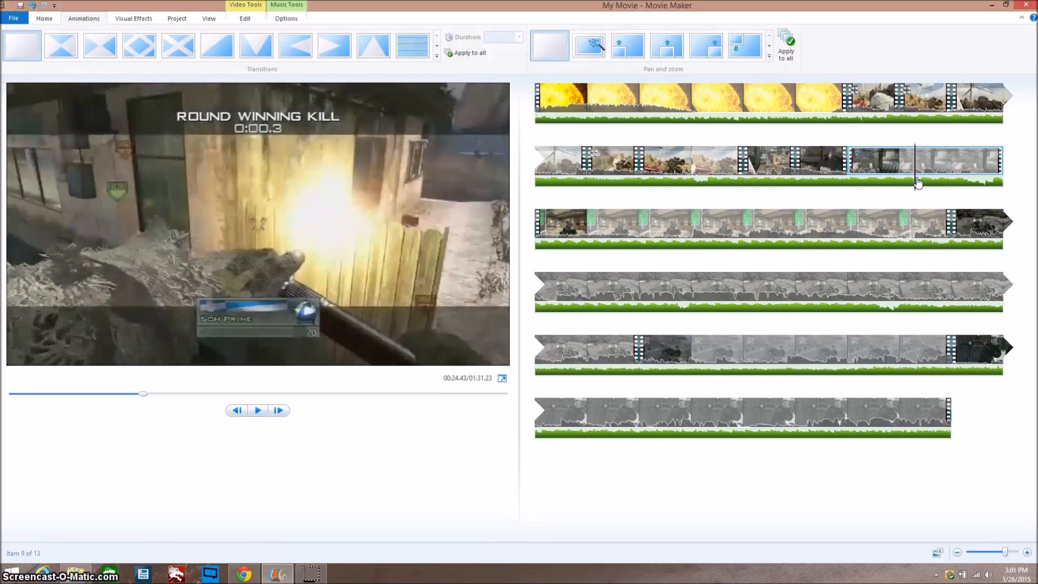
{"action": "left_click", "coordinate": [908, 176]}
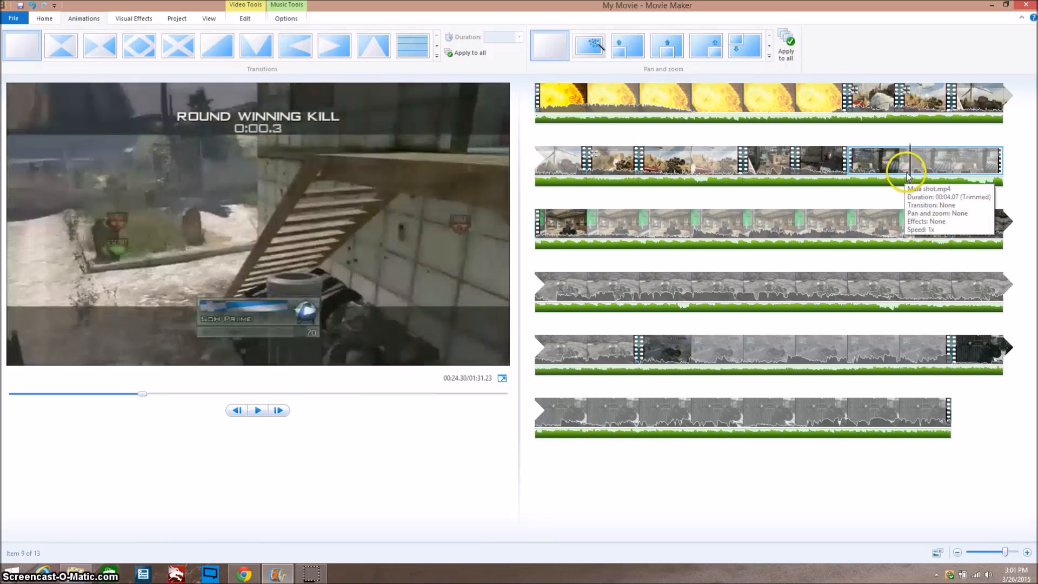
{"action": "key", "text": "l"}
{"action": "key", "text": "l"}
{"action": "key", "text": "l"}
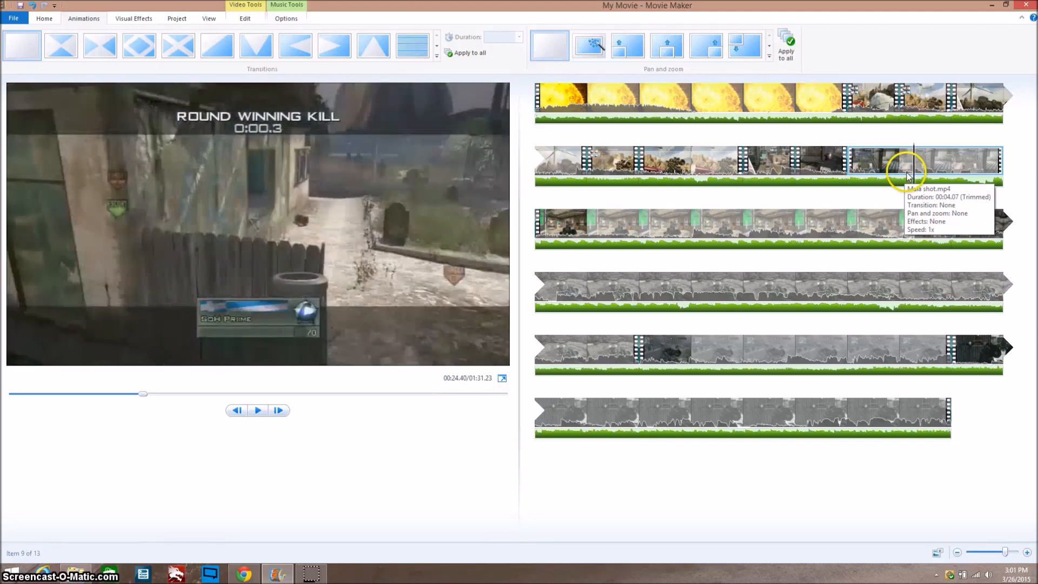
{"action": "key", "text": "m"}
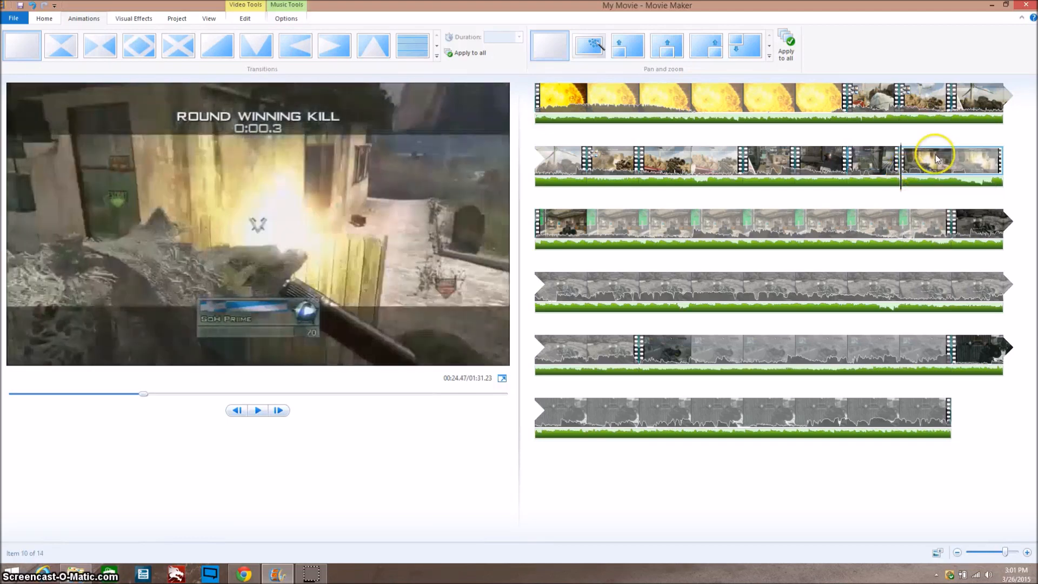
{"action": "right_click", "coordinate": [937, 158]}
{"action": "left_click", "coordinate": [936, 154]}
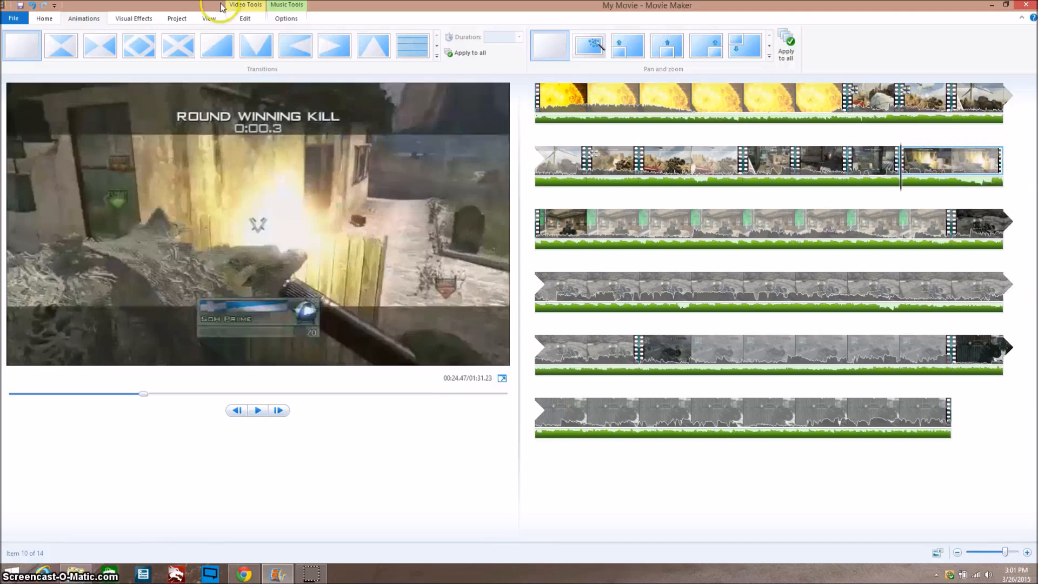
- Set the playback speed of the round-winning-kill segment after the gunshot to 0.5x
{"action": "left_click", "coordinate": [246, 19]}
{"action": "left_click", "coordinate": [225, 37]}
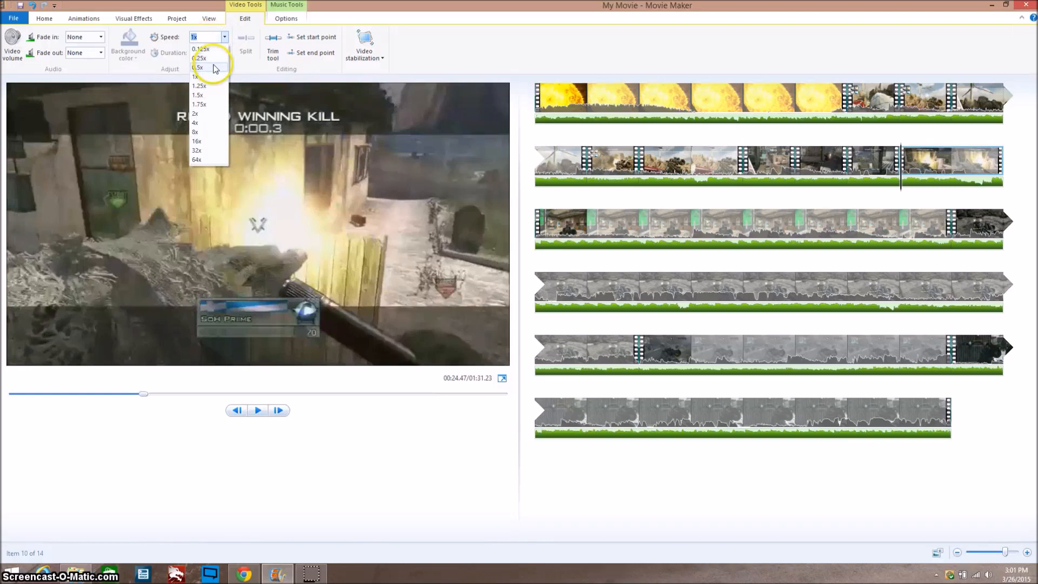
{"action": "left_click", "coordinate": [215, 68]}
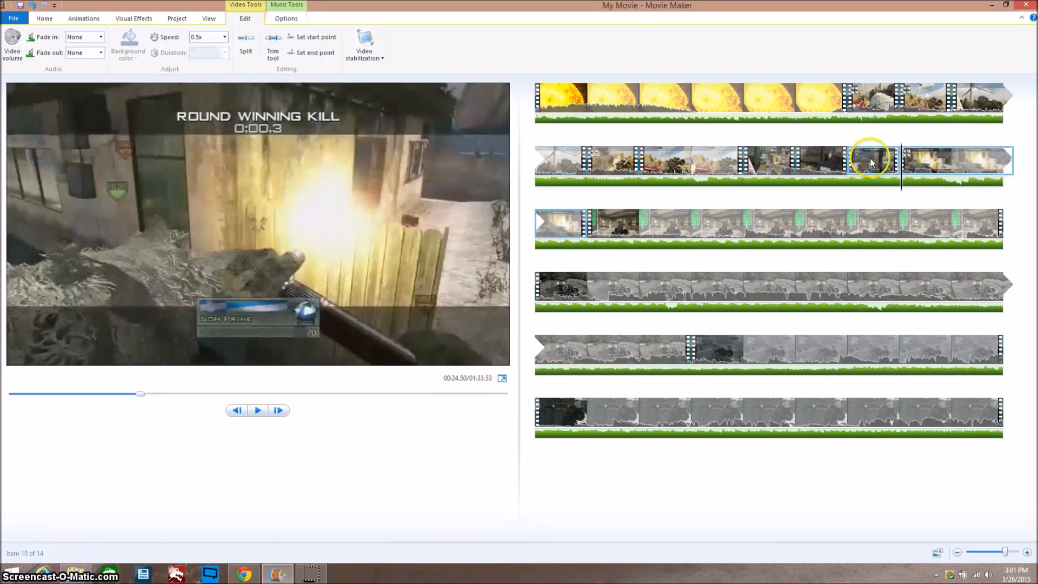
- Replay the slowed round-winning-kill segment against the music to judge where it should end
{"action": "left_click", "coordinate": [870, 162]}
{"action": "key", "text": "space"}
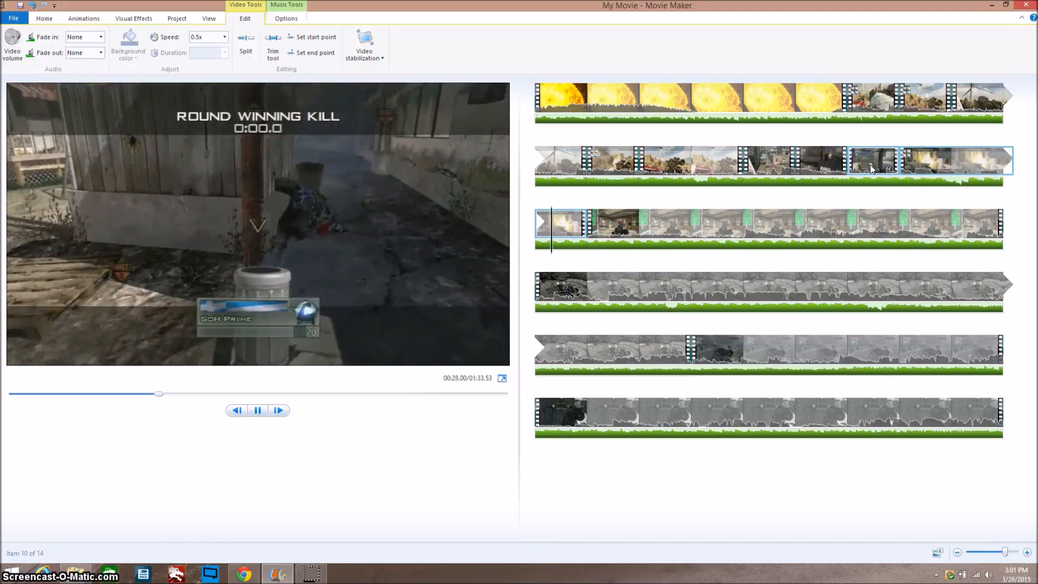
{"action": "left_click", "coordinate": [901, 168]}
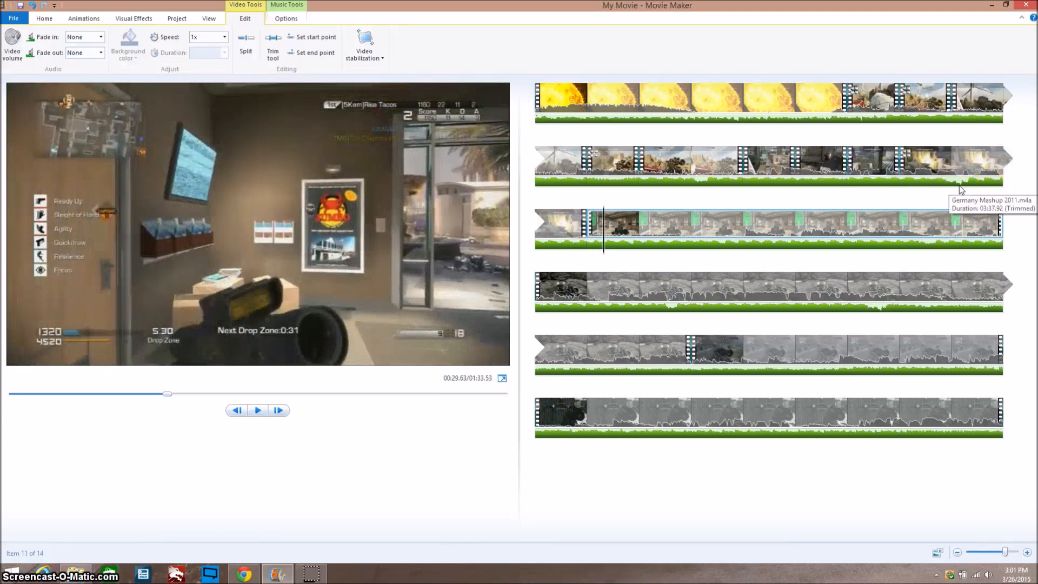
{"action": "left_click", "coordinate": [908, 158]}
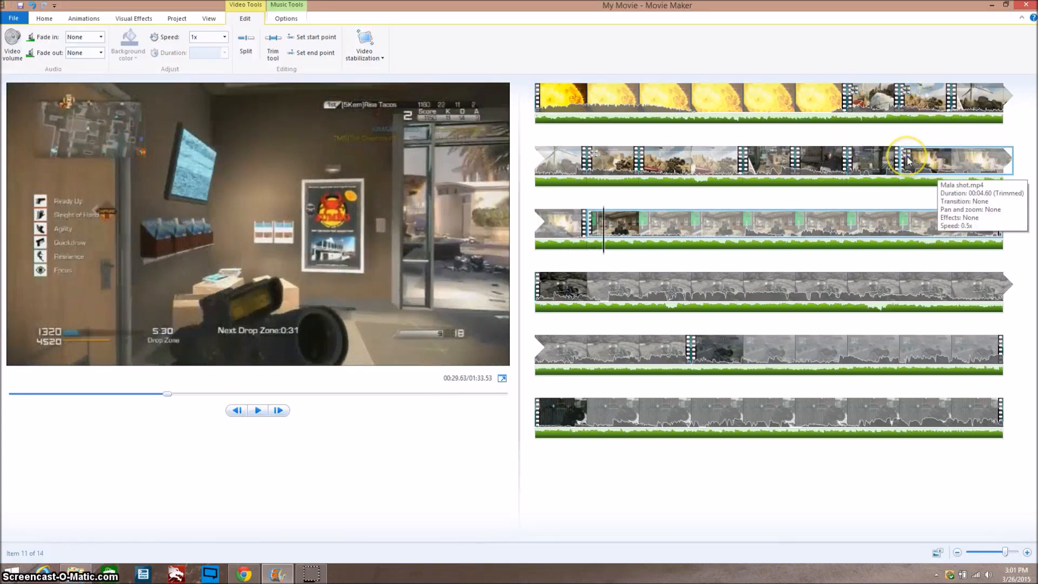
{"action": "left_click", "coordinate": [928, 163]}
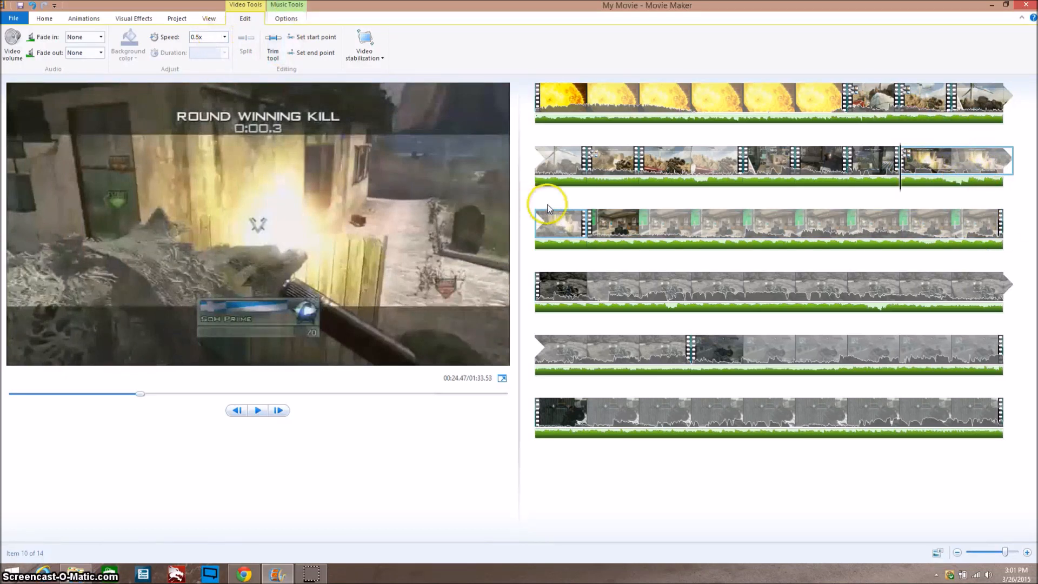
{"action": "key", "text": "space"}
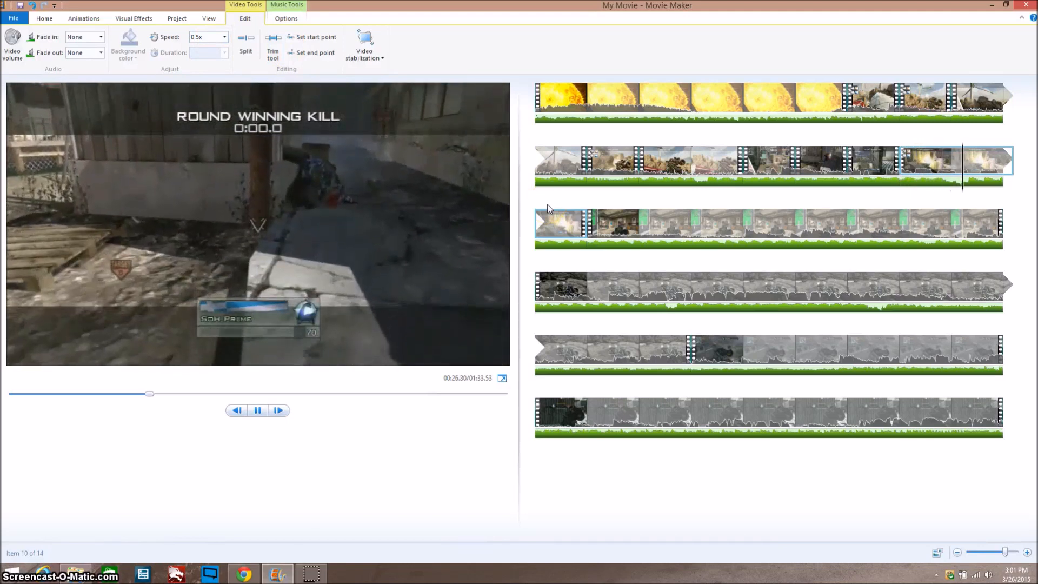
{"action": "key", "text": "space"}
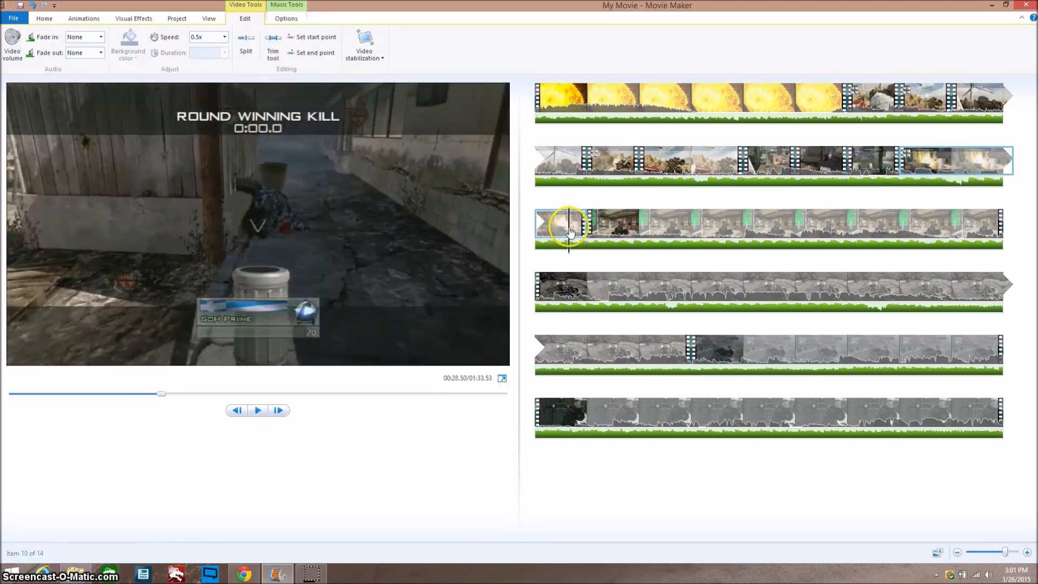
- Split the slowed round-winning-kill segment at 00:27.87 and remove the leftover piece after the cut
{"action": "left_click", "coordinate": [540, 227]}
{"action": "left_click_drag", "start_coordinate": [541, 227], "coordinate": [507, 223]}
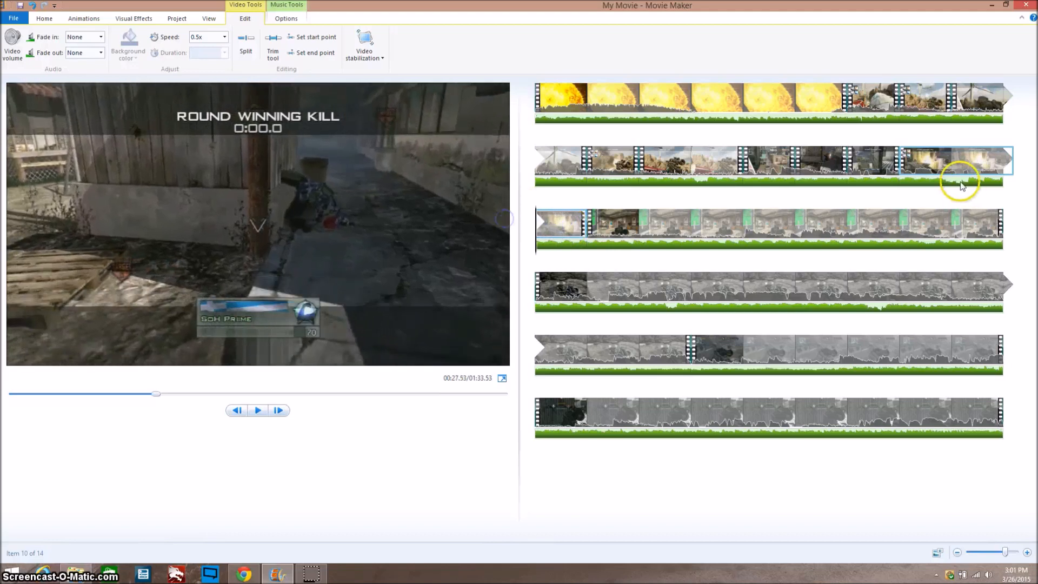
{"action": "left_click", "coordinate": [952, 160]}
{"action": "key", "text": "space"}
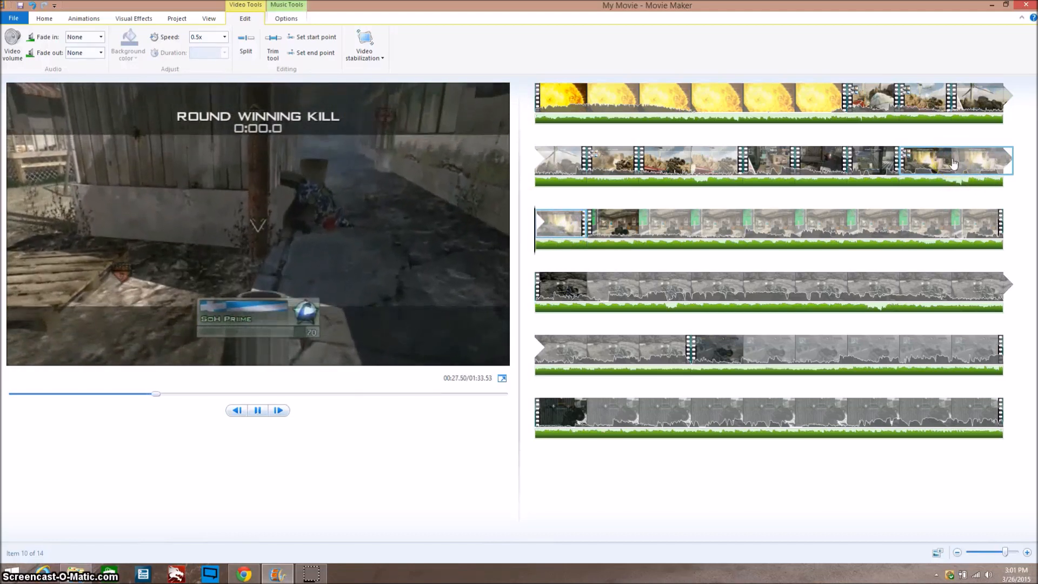
{"action": "key", "text": "space"}
{"action": "key", "text": "m"}
{"action": "left_click", "coordinate": [705, 247]}
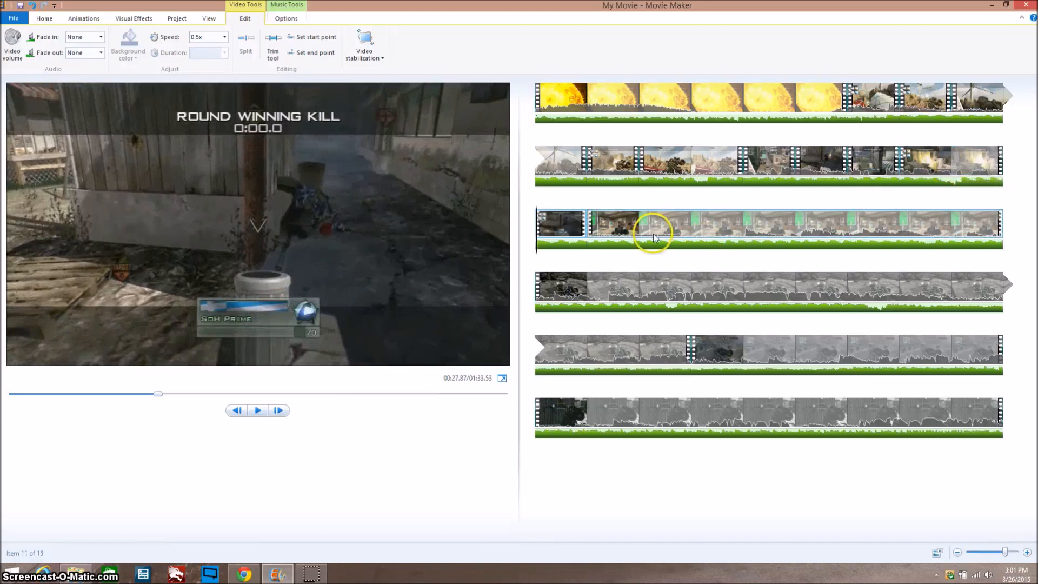
{"action": "right_click", "coordinate": [542, 216]}
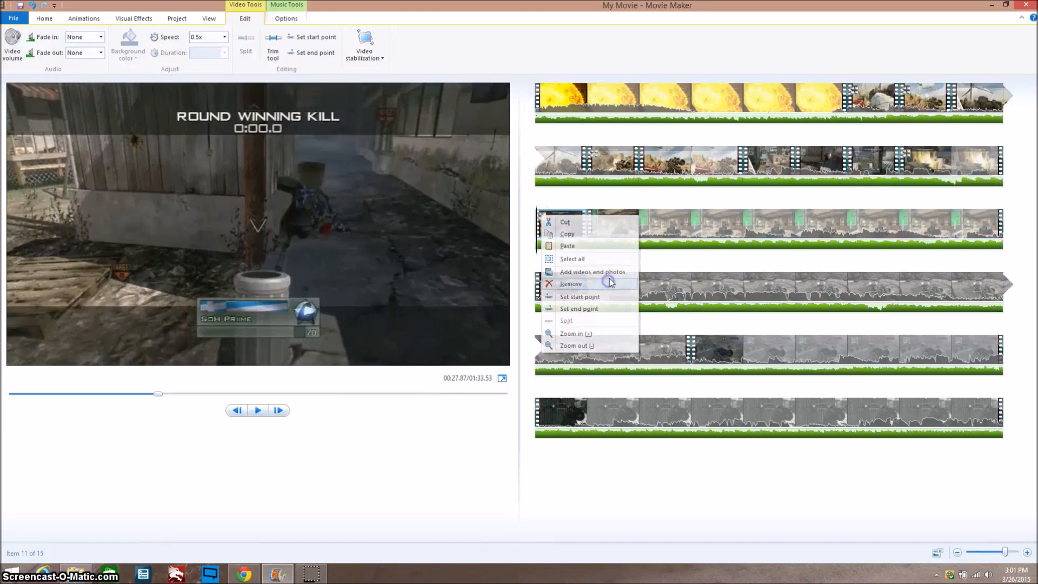
{"action": "left_click", "coordinate": [605, 283]}
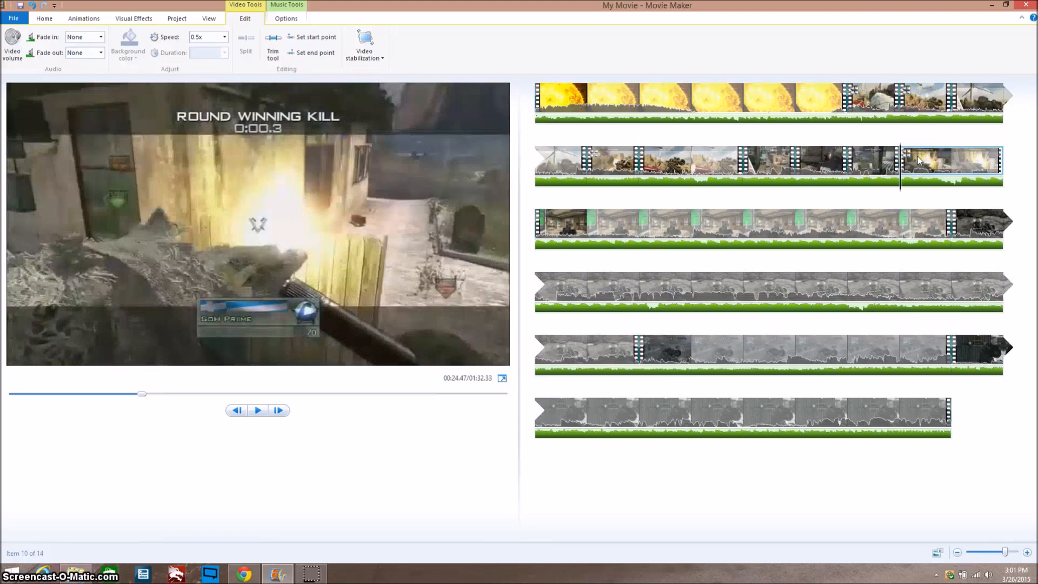
- Replay the slowed round-winning-kill segment through its new ending into the quad on ghosts clip
{"action": "key", "text": "space"}
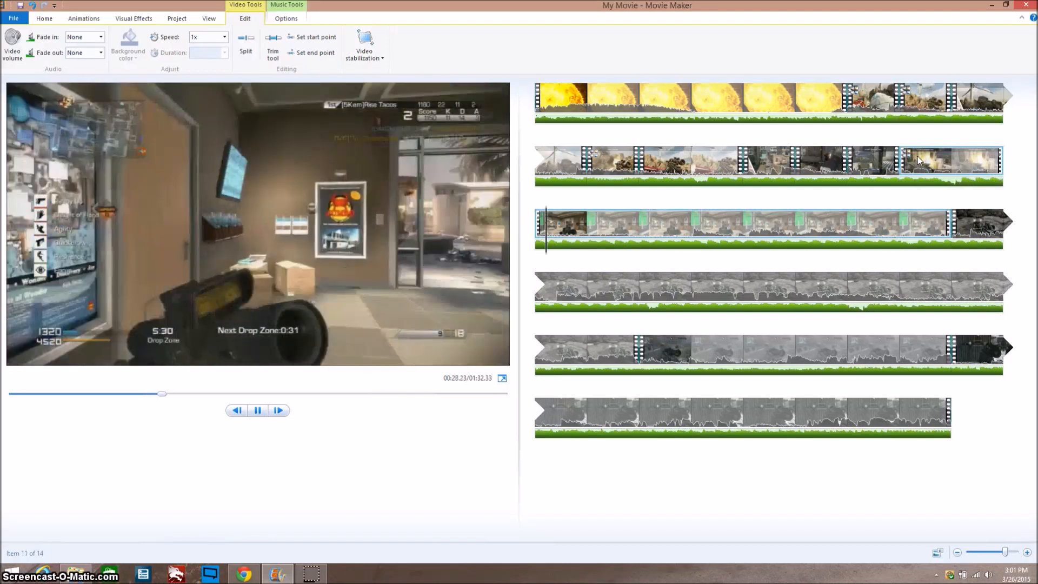
{"action": "left_click", "coordinate": [692, 229]}
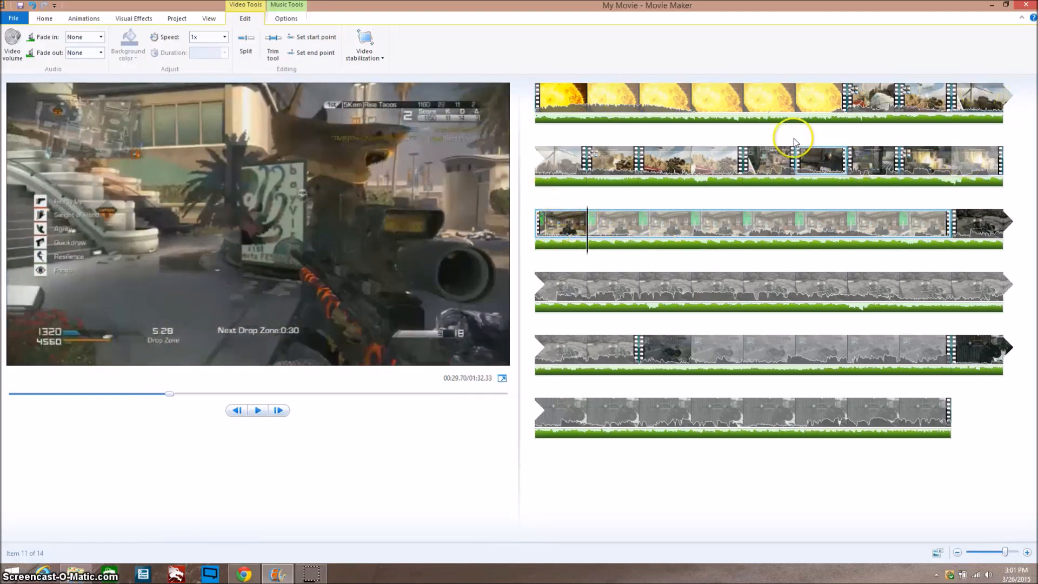
{"action": "left_click", "coordinate": [73, 16]}
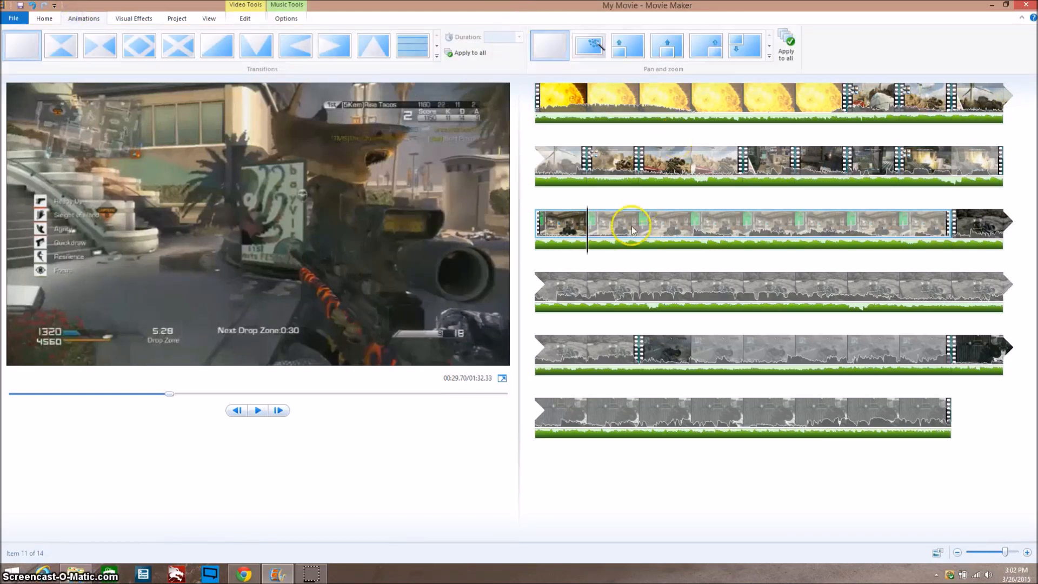
- Trim the start of the quad on ghosts clip by splitting it as the player nears the stairs and removing the leading piece
{"action": "left_click", "coordinate": [552, 228]}
{"action": "key", "text": "space"}
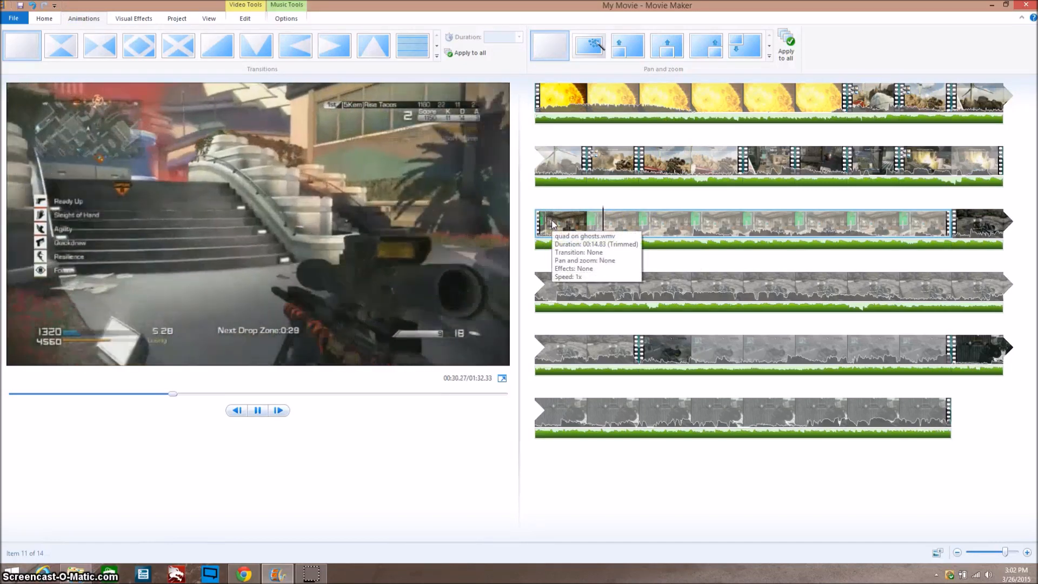
{"action": "key", "text": "space"}
{"action": "key", "text": "m"}
{"action": "right_click", "coordinate": [585, 218]}
{"action": "left_click", "coordinate": [659, 283]}
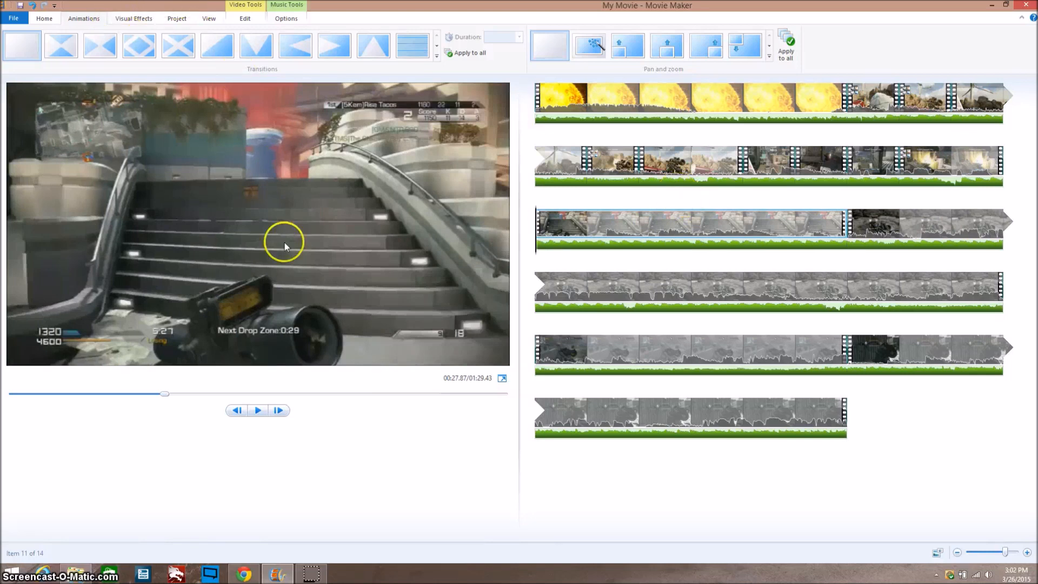
- Split the quad on ghosts clip at its first scoped shot, at about 00:30.63
{"action": "mouse_move", "coordinate": [312, 578]}
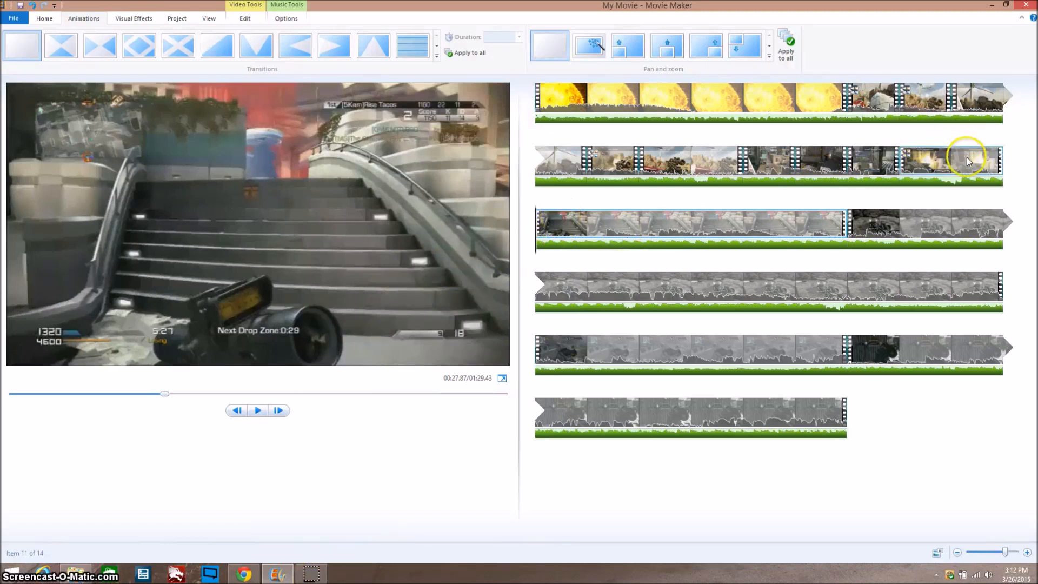
{"action": "left_click_drag", "start_coordinate": [540, 231], "coordinate": [561, 240]}
{"action": "key", "text": "space"}
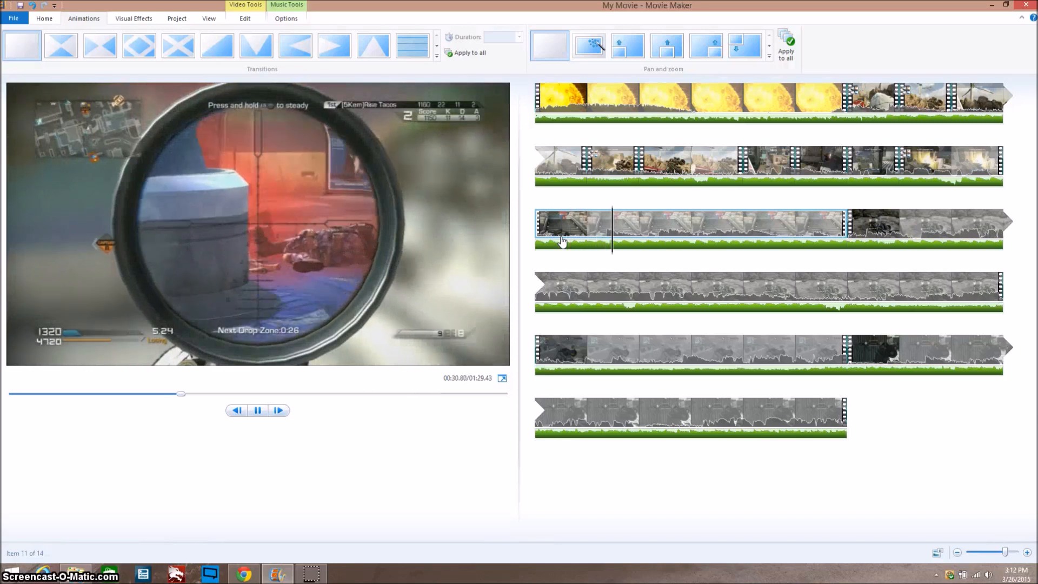
{"action": "key", "text": "space"}
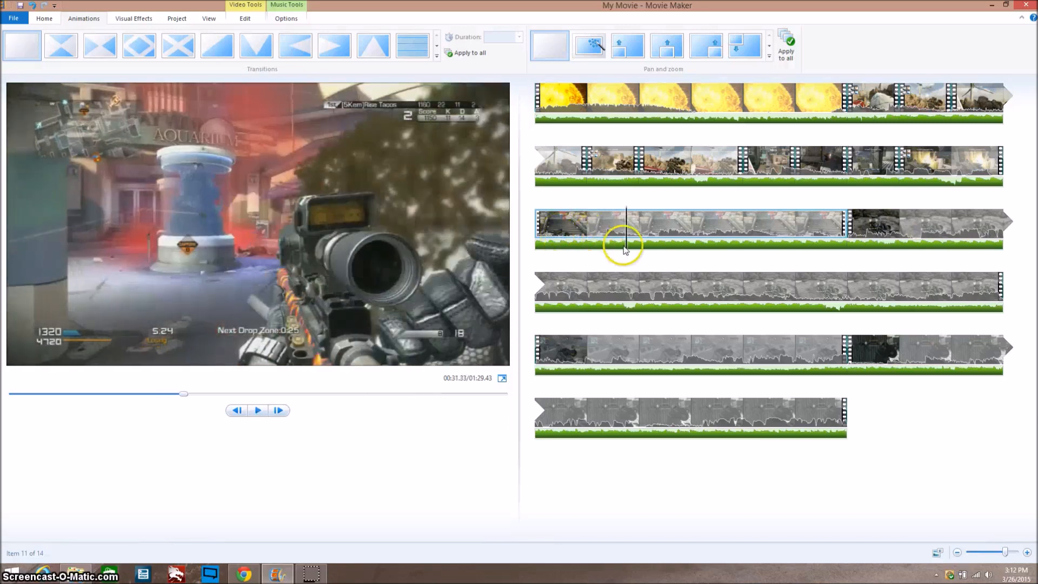
{"action": "mouse_move", "coordinate": [626, 250]}
{"action": "left_mouse_down"}
{"action": "mouse_move", "coordinate": [792, 244]}
{"action": "mouse_move", "coordinate": [609, 262]}
{"action": "left_mouse_up"}
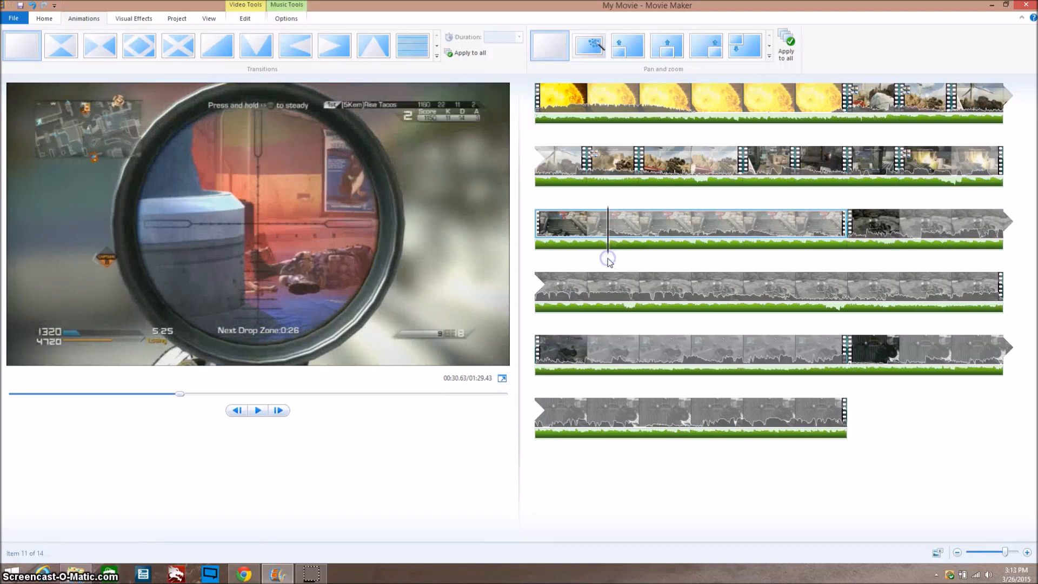
{"action": "key", "text": "m"}
- Find the second scoped shot in the quad on ghosts clip frame by frame and split the clip there, at 00:33.33
{"action": "left_click_drag", "start_coordinate": [638, 249], "coordinate": [696, 248]}
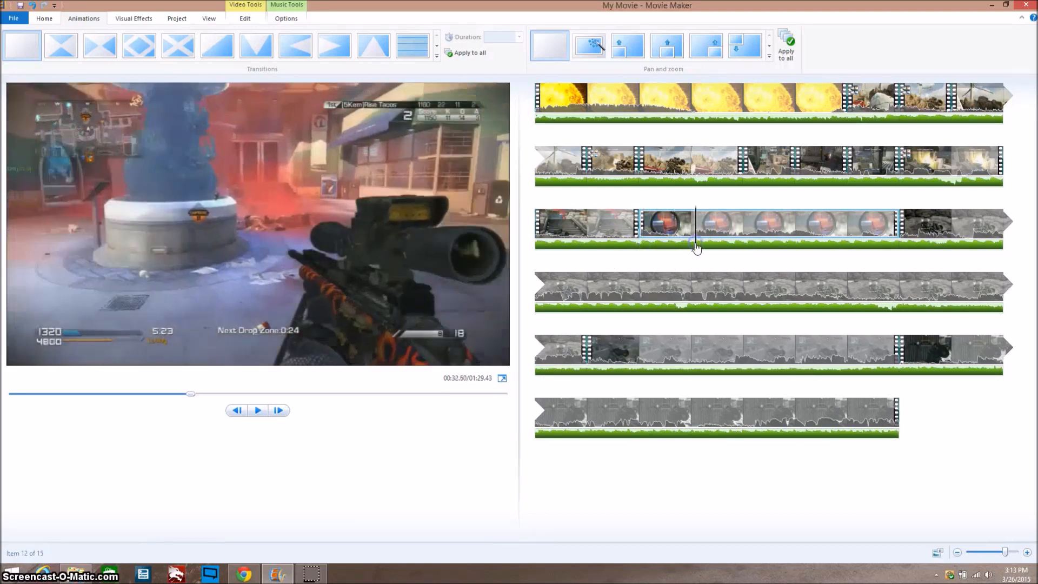
{"action": "key", "text": "space"}
{"action": "key", "text": "space"}
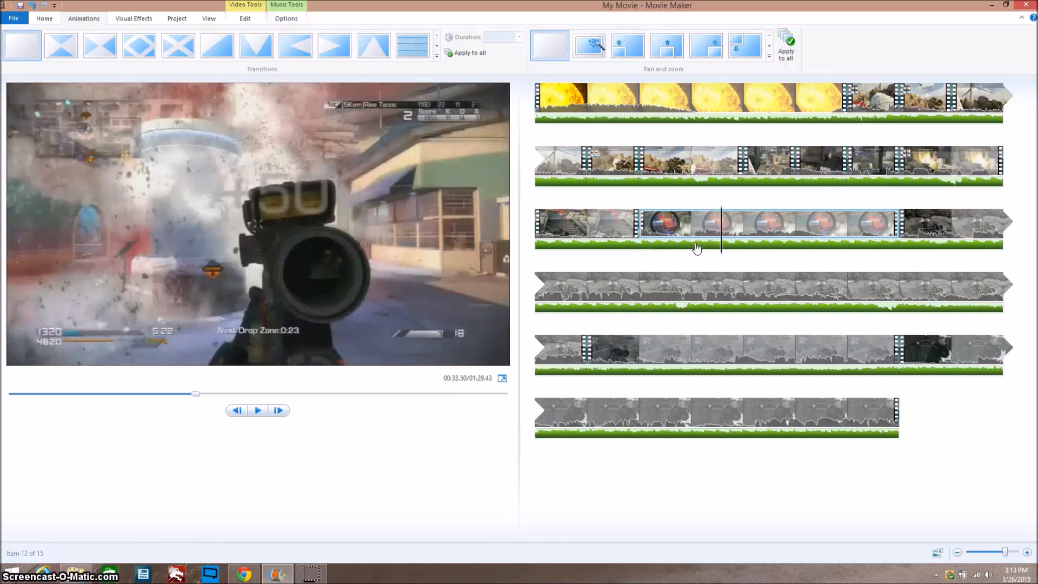
{"action": "key", "text": "j"}
{"action": "key", "text": "j"}
{"action": "key", "text": "j"}
{"action": "key", "text": "j"}
{"action": "key", "text": "j"}
{"action": "key", "text": "j"}
{"action": "key", "text": "j"}
{"action": "key", "text": "j"}
{"action": "key", "text": "j"}
{"action": "key", "text": "j"}
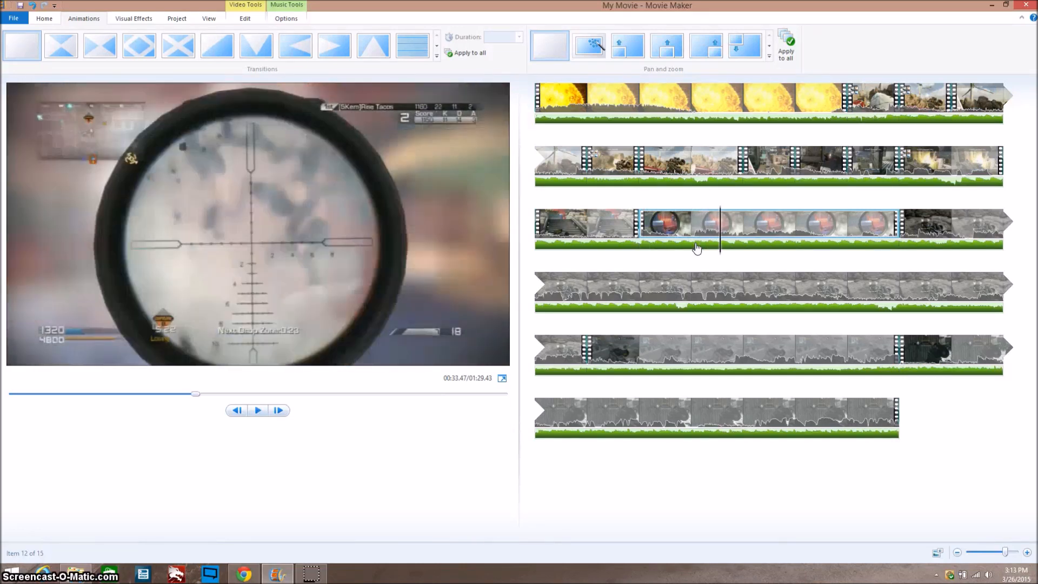
{"action": "key", "text": "j"}
{"action": "key", "text": "j"}
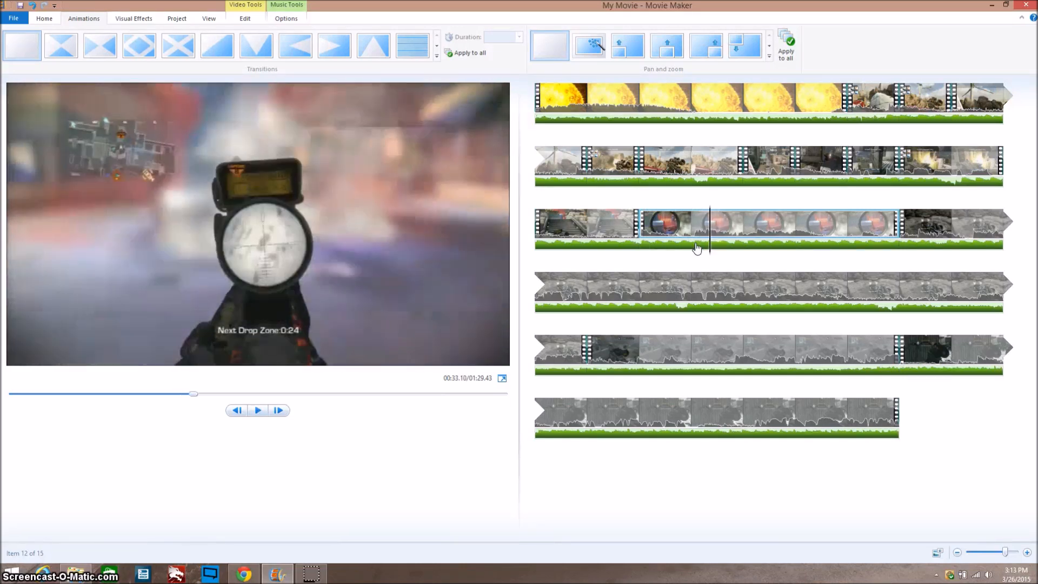
{"action": "key", "text": "l"}
{"action": "key", "text": "l"}
{"action": "key", "text": "l"}
{"action": "key", "text": "l"}
{"action": "key", "text": "l"}
{"action": "key", "text": "l"}
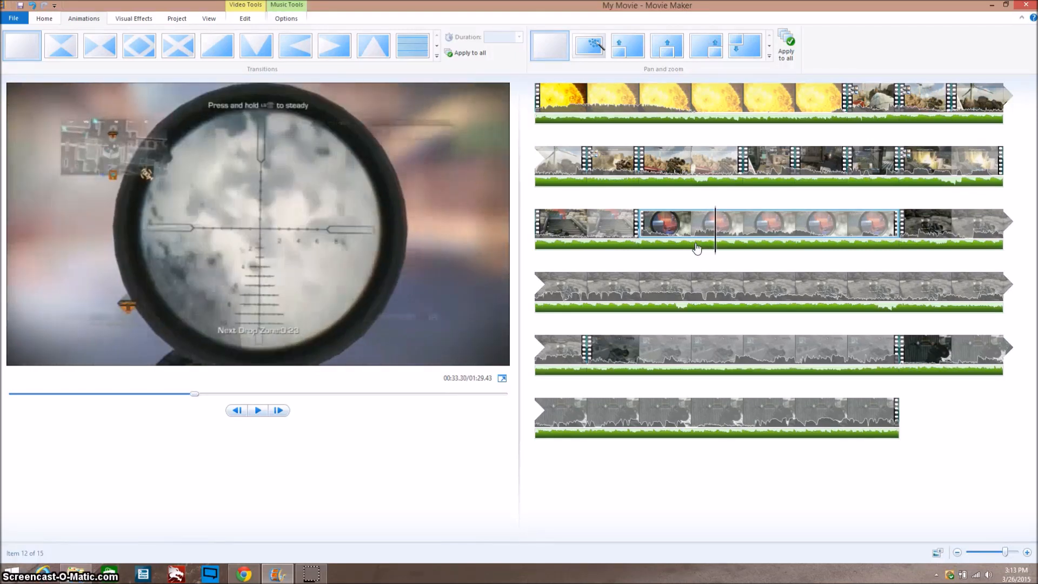
{"action": "key", "text": "m"}
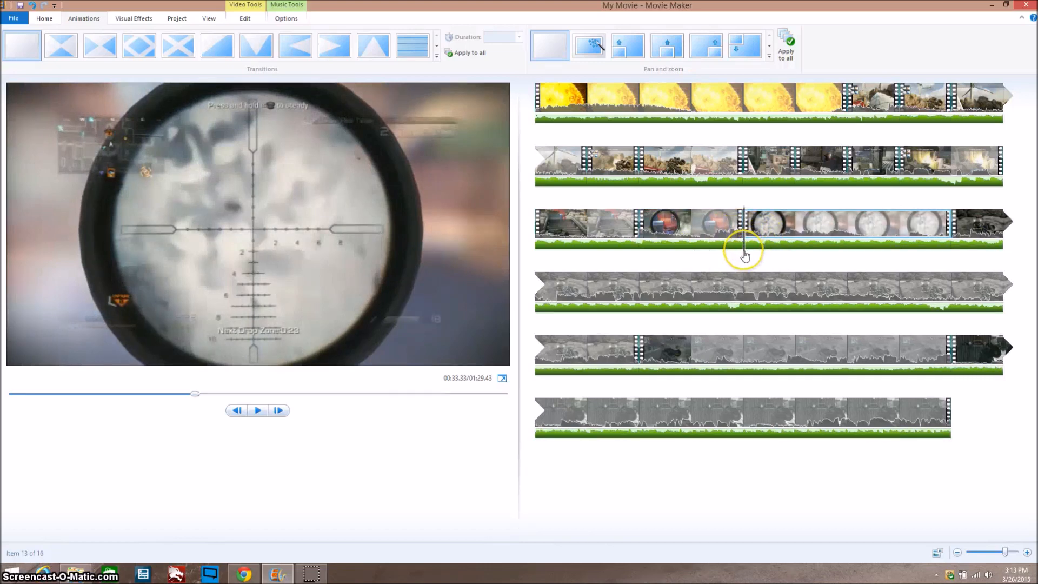
- Find the third scoped shot in the quad on ghosts clip frame by frame and split the clip there, at 00:35.13
{"action": "left_click_drag", "start_coordinate": [748, 253], "coordinate": [787, 252]}
{"action": "key", "text": "l"}
{"action": "key", "text": "l"}
{"action": "key", "text": "l"}
{"action": "key", "text": "l"}
{"action": "key", "text": "l"}
{"action": "key", "text": "l"}
{"action": "key", "text": "l"}
{"action": "key", "text": "l"}
{"action": "key", "text": "l"}
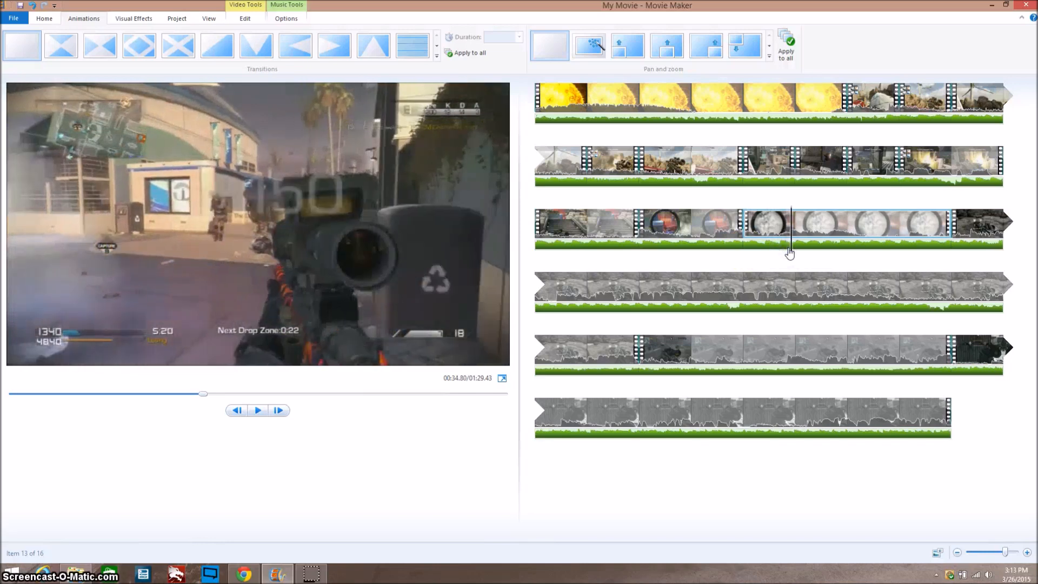
{"action": "key", "text": "l"}
{"action": "key", "text": "l"}
{"action": "key", "text": "l"}
{"action": "key", "text": "l"}
{"action": "key", "text": "l"}
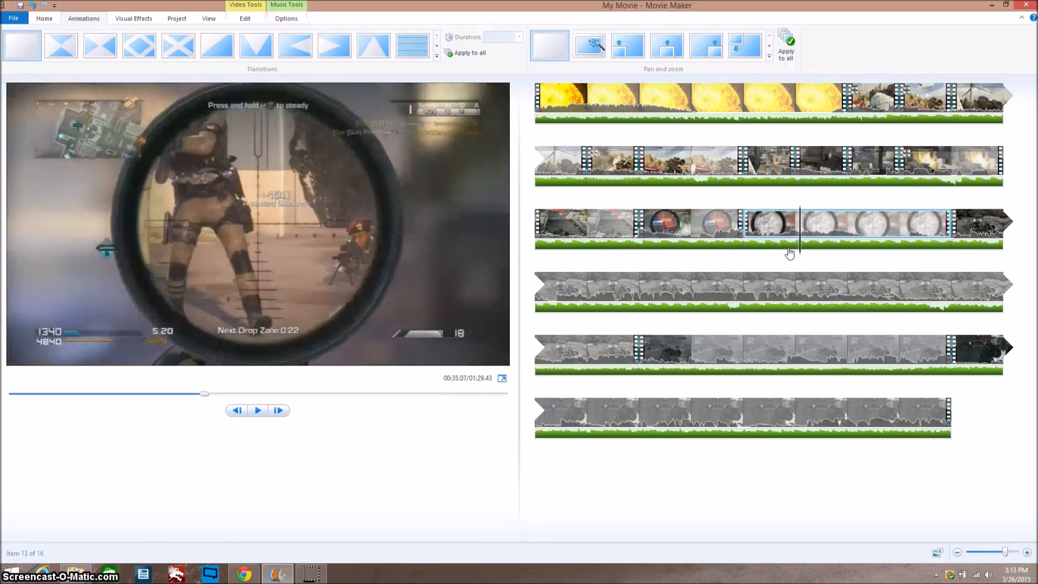
{"action": "key", "text": "j"}
{"action": "key", "text": "j"}
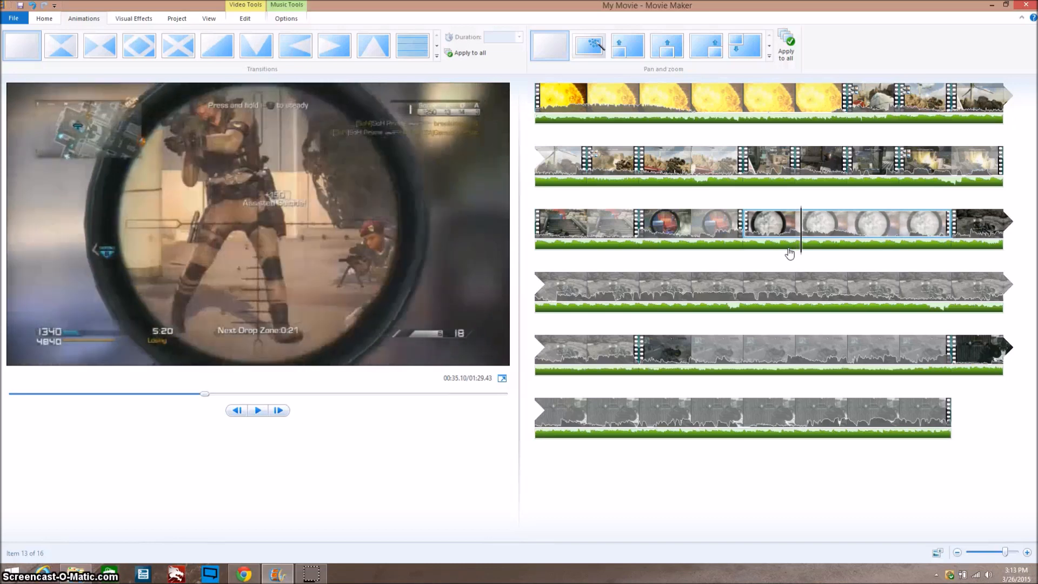
{"action": "key", "text": "m"}
{"action": "left_click", "coordinate": [798, 248]}
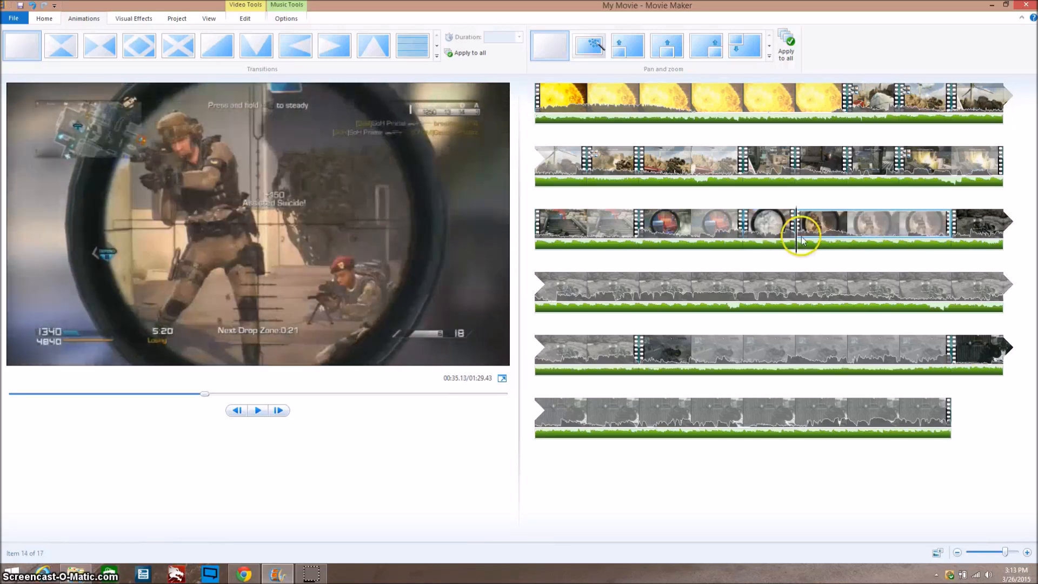
- Find the fourth scoped shot in the quad on ghosts clip frame by frame and split the clip there, at 00:36.47
{"action": "left_click_drag", "start_coordinate": [798, 250], "coordinate": [850, 248]}
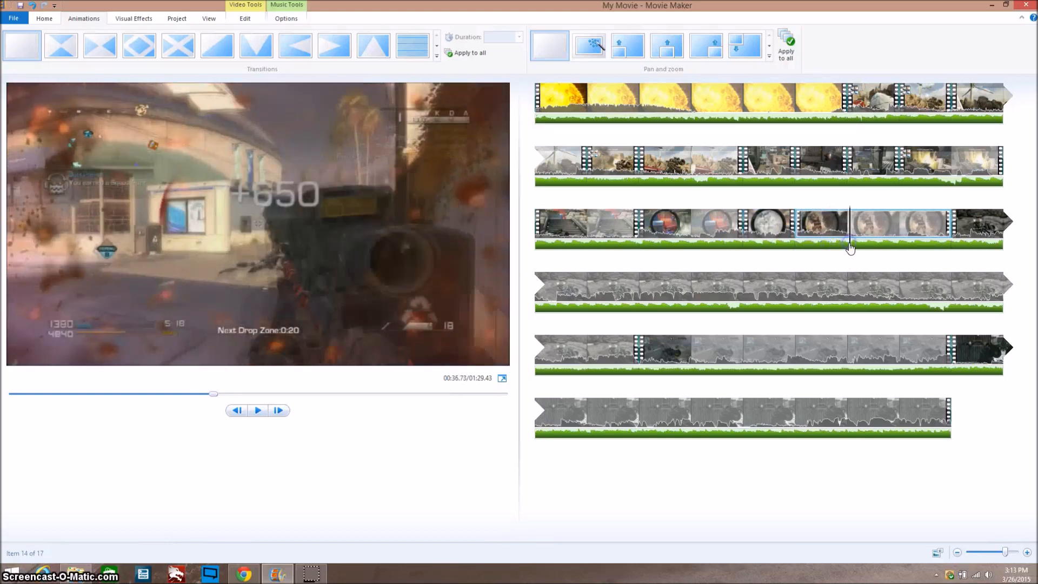
{"action": "key", "text": "Left"}
{"action": "key", "text": "Left"}
{"action": "key", "text": "Left"}
{"action": "key", "text": "Left"}
{"action": "key", "text": "Left"}
{"action": "key", "text": "Left"}
{"action": "key", "text": "Left"}
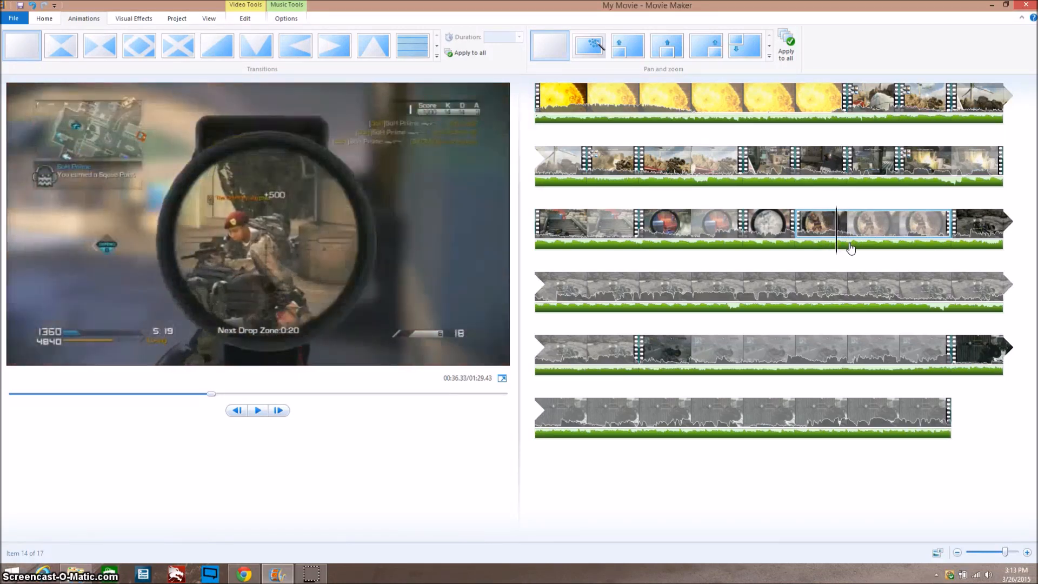
{"action": "key", "text": "Right"}
{"action": "key", "text": "Right"}
{"action": "key", "text": "Right"}
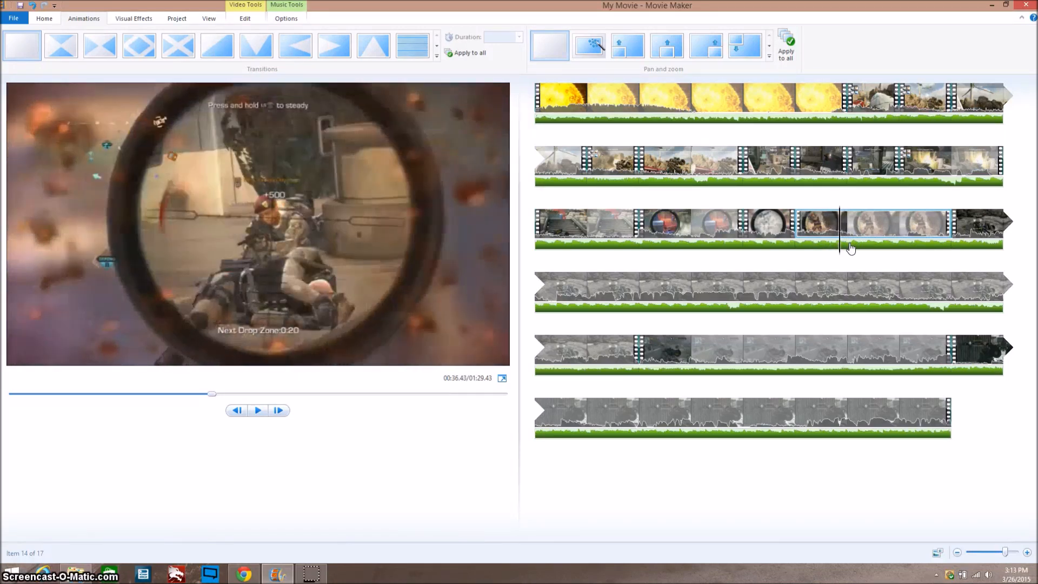
{"action": "key", "text": "Right"}
{"action": "key", "text": "Right"}
{"action": "key", "text": "Right"}
{"action": "key", "text": "Right"}
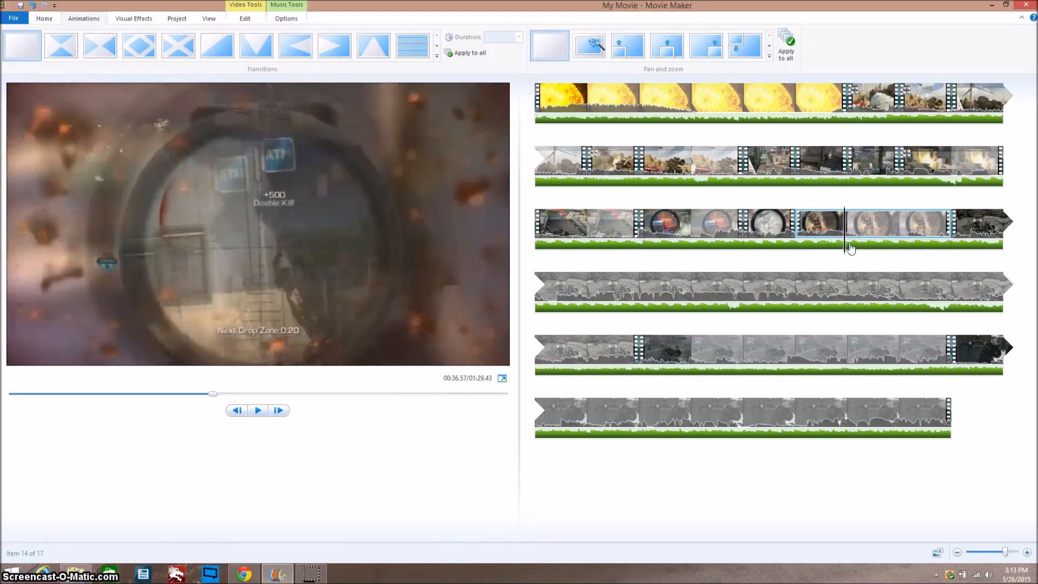
{"action": "key", "text": "Left"}
{"action": "key", "text": "Left"}
{"action": "key", "text": "Left"}
{"action": "key", "text": "Left"}
{"action": "key", "text": "Right"}
{"action": "key", "text": "m"}
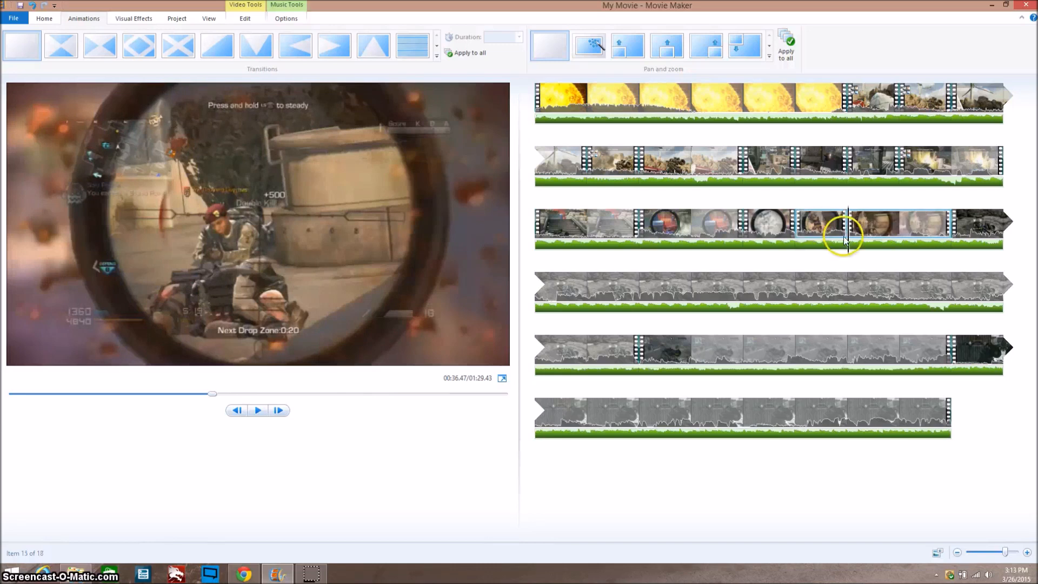
- Play the piece after the new split, replay the opening quad on ghosts piece, and check that piece's video volume setting
{"action": "key", "text": "space"}
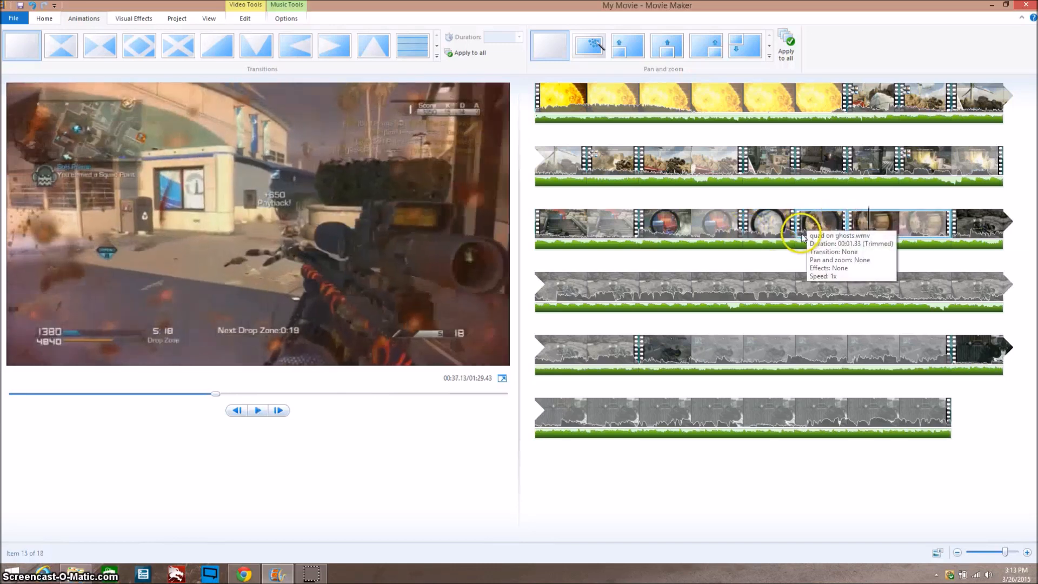
{"action": "left_click", "coordinate": [561, 232]}
{"action": "key", "text": "space"}
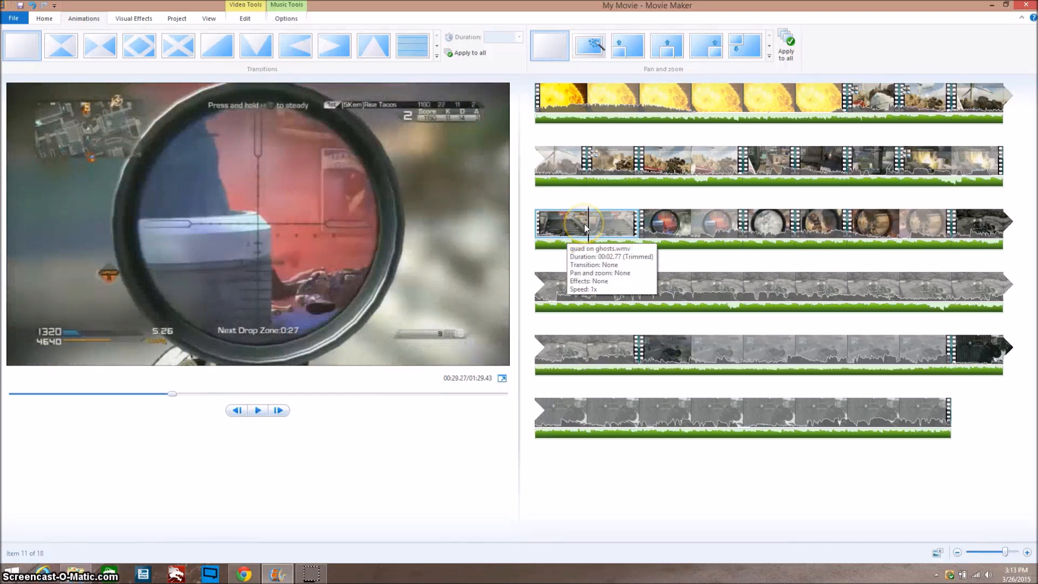
{"action": "left_click", "coordinate": [260, 21]}
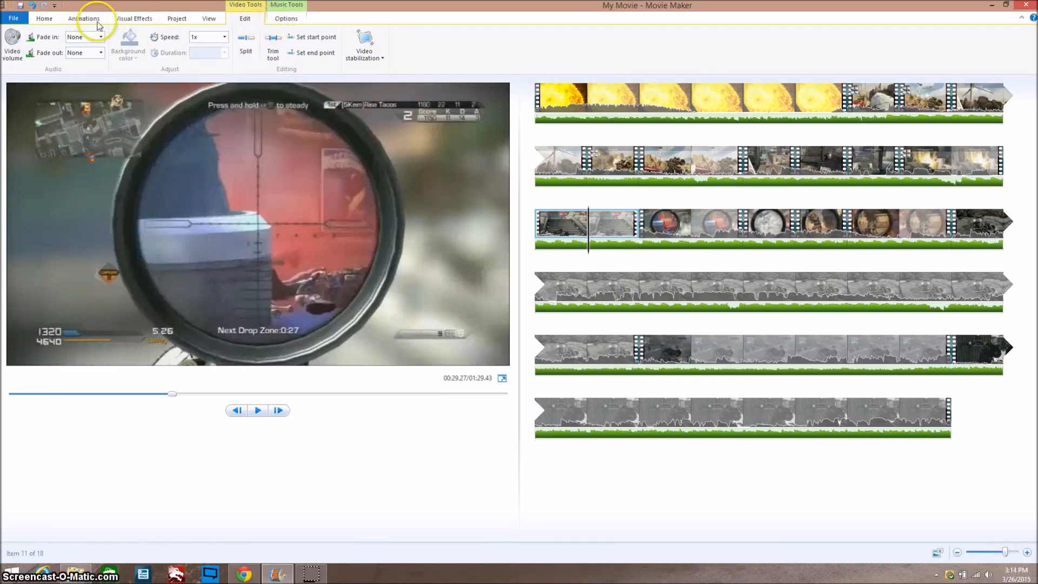
{"action": "left_click", "coordinate": [12, 43]}
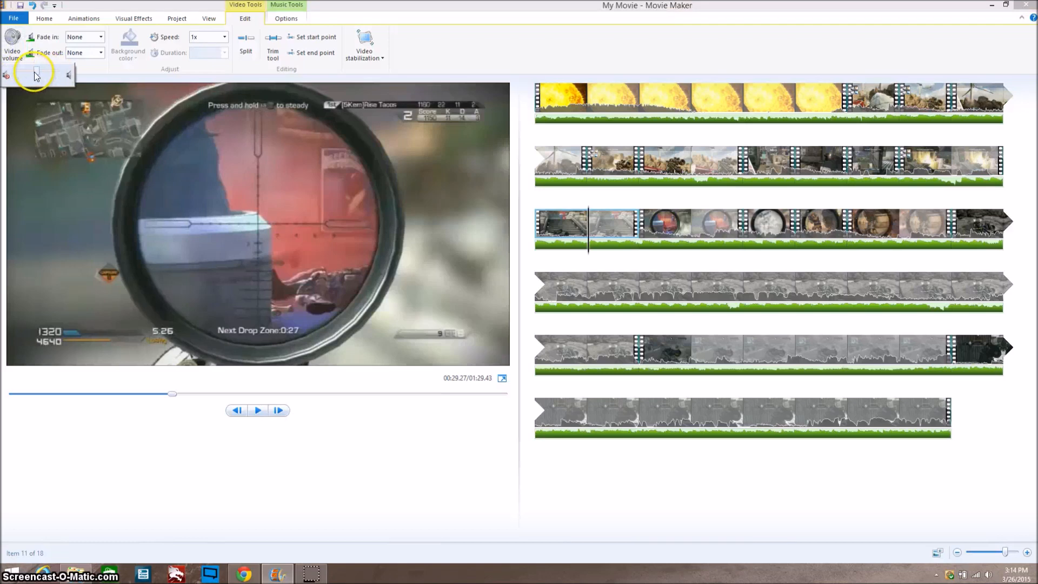
{"action": "left_click", "coordinate": [140, 459]}
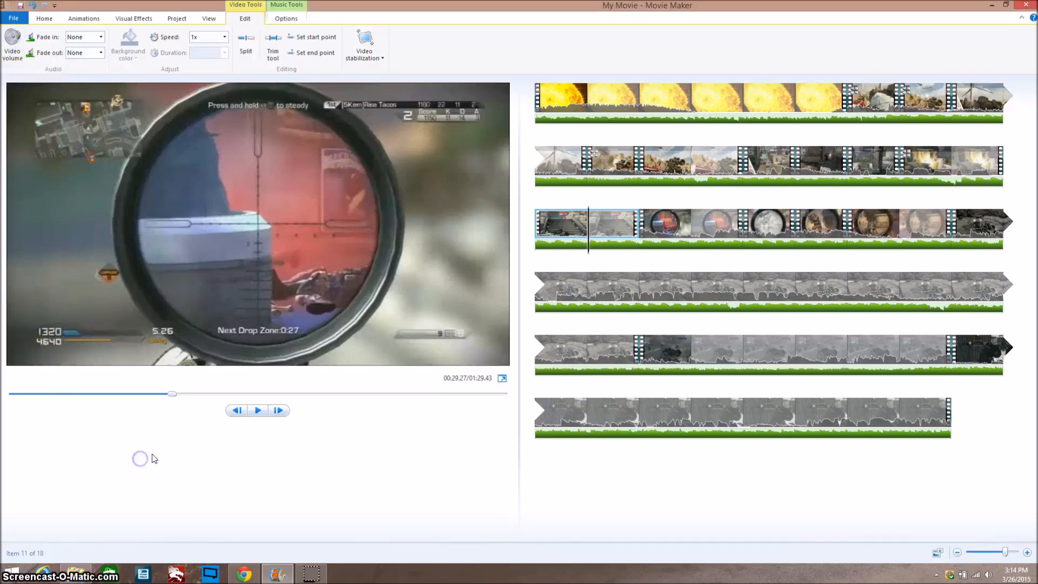
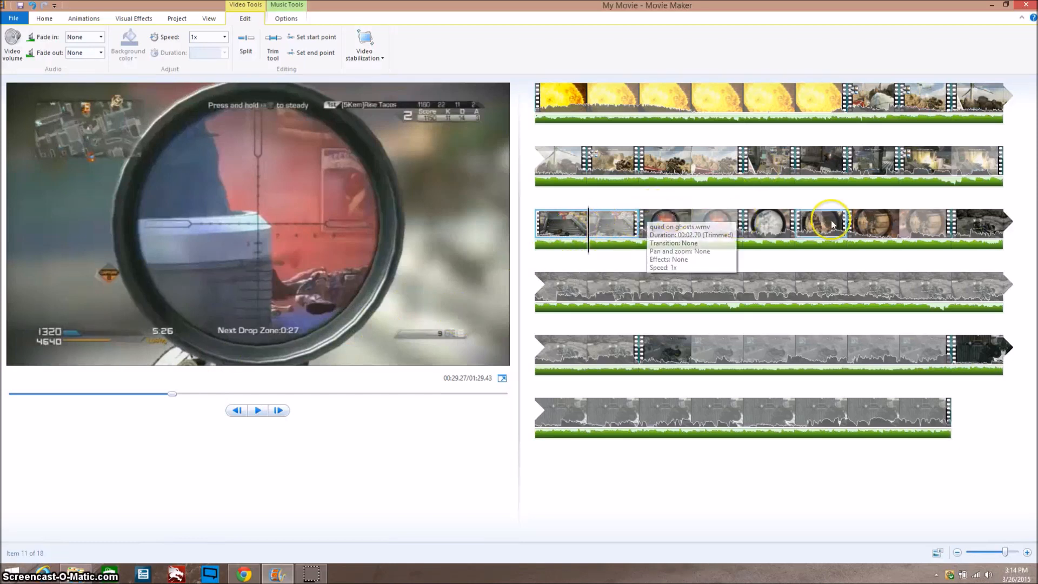
- Preview the opening quad on ghosts piece and set its playback speed to 1.5x
{"action": "left_click", "coordinate": [556, 228]}
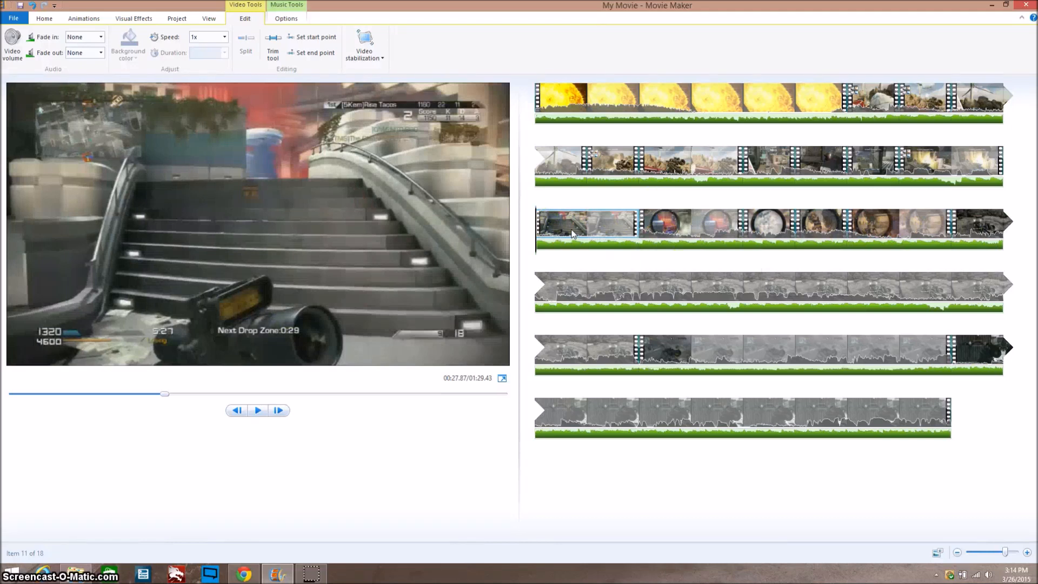
{"action": "key", "text": "space"}
{"action": "key", "text": "space"}
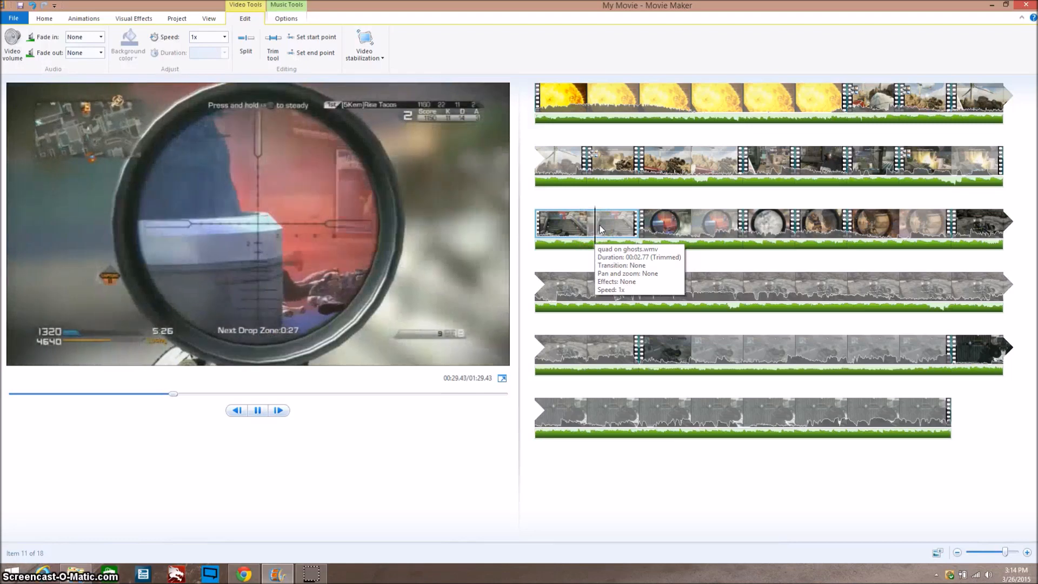
{"action": "left_click", "coordinate": [224, 37]}
{"action": "left_click", "coordinate": [209, 96]}
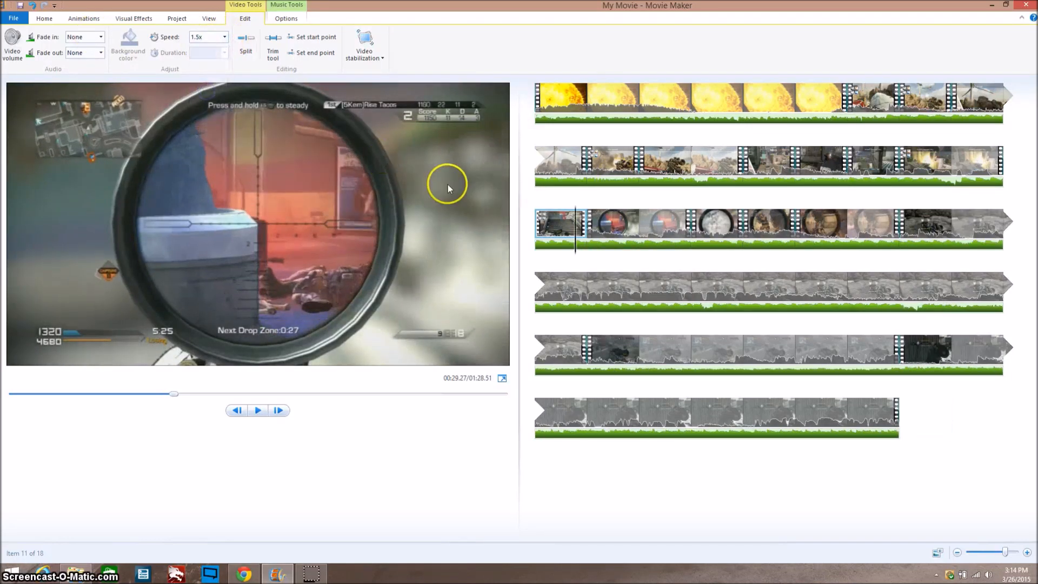
- Play from the opening piece past the first shot and split the following quad on ghosts piece at 00:30.50
{"action": "left_click", "coordinate": [539, 223]}
{"action": "key", "text": "space"}
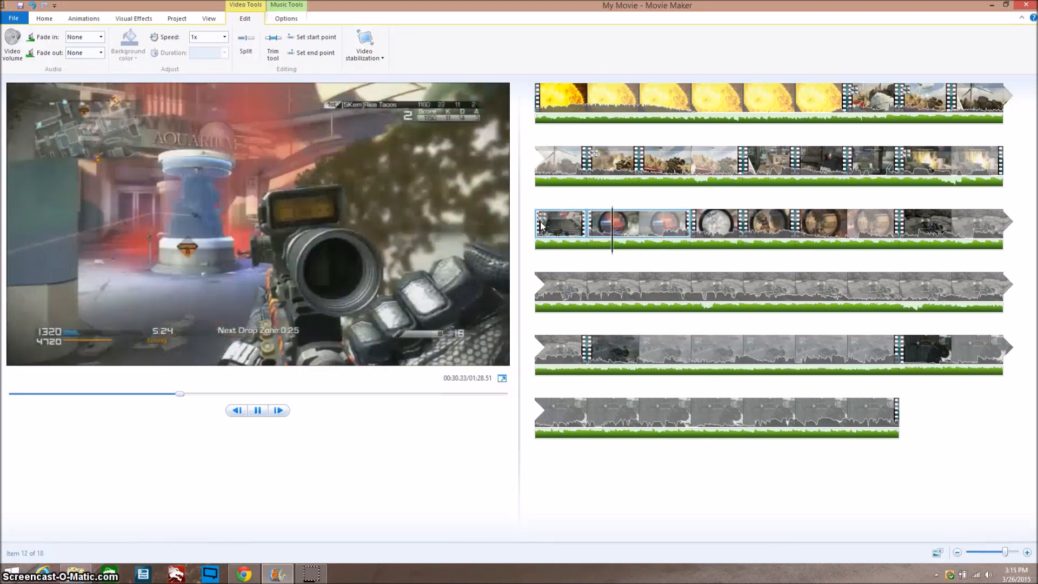
{"action": "key", "text": "space"}
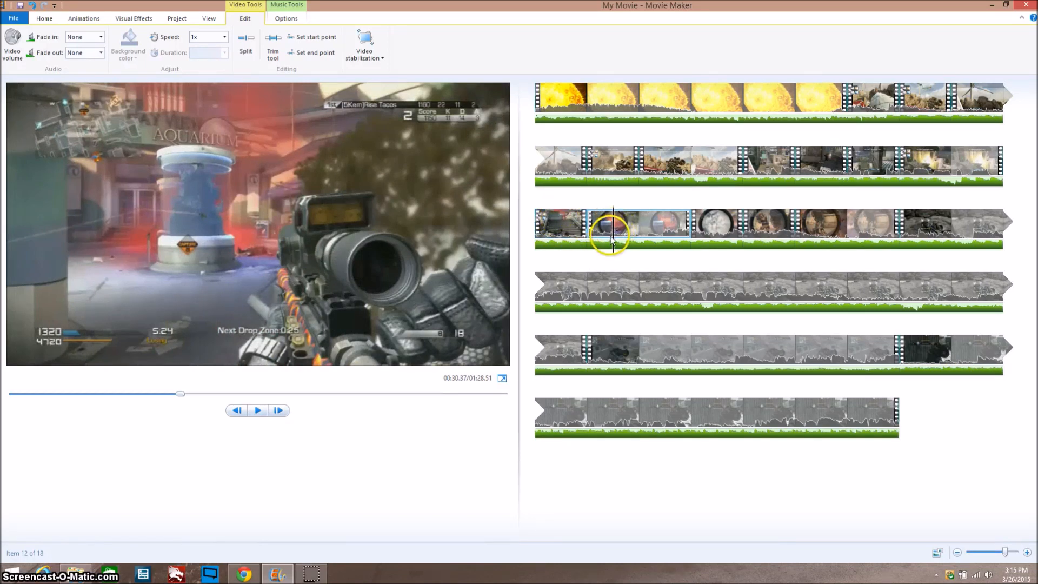
{"action": "left_click_drag", "start_coordinate": [615, 242], "coordinate": [619, 242]}
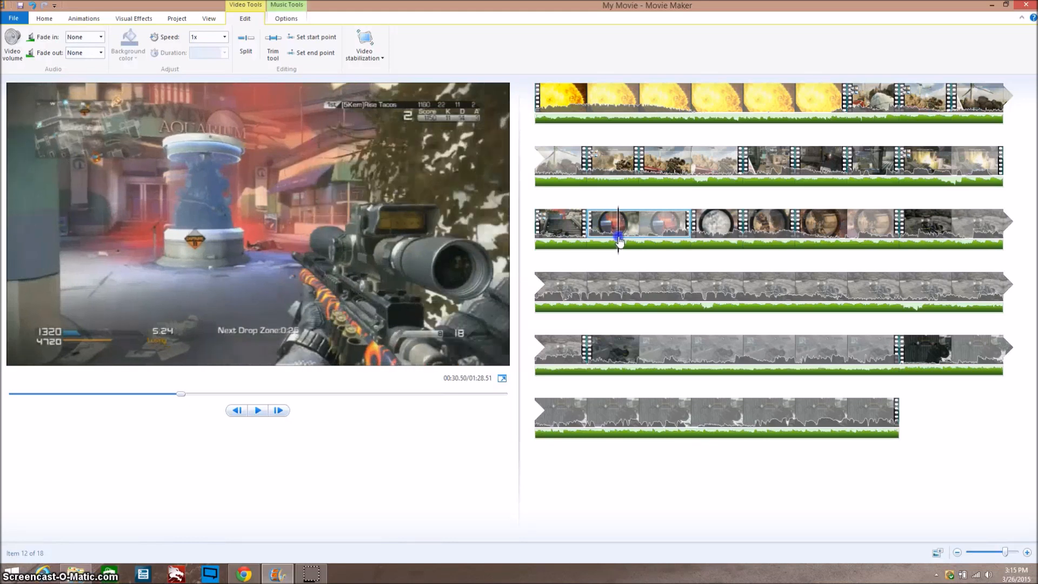
{"action": "key", "text": "m"}
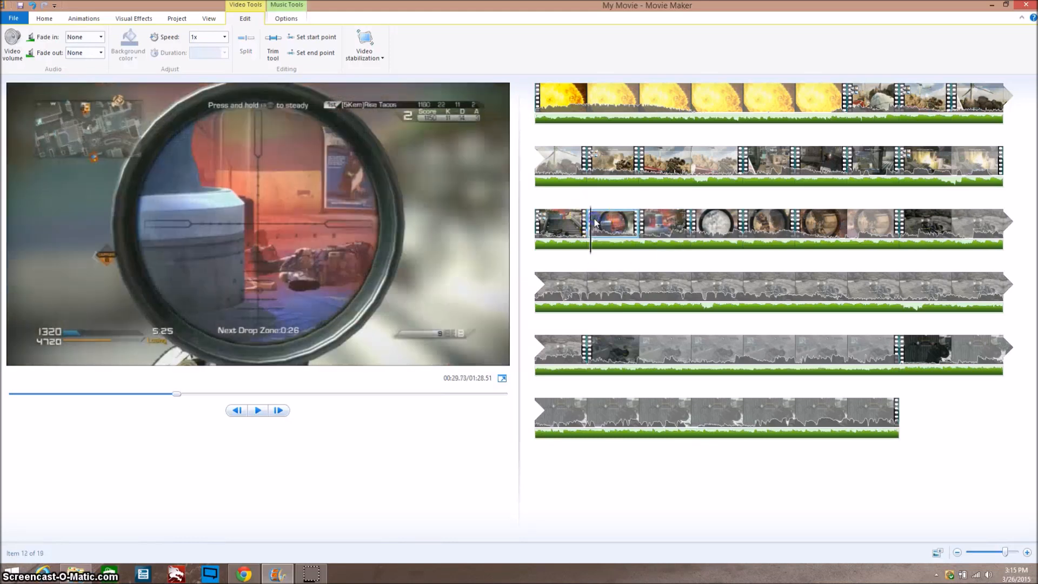
- Slow the short quad on ghosts piece right after the first shot to 0.5x speed
{"action": "left_click", "coordinate": [172, 44]}
{"action": "left_click", "coordinate": [224, 37]}
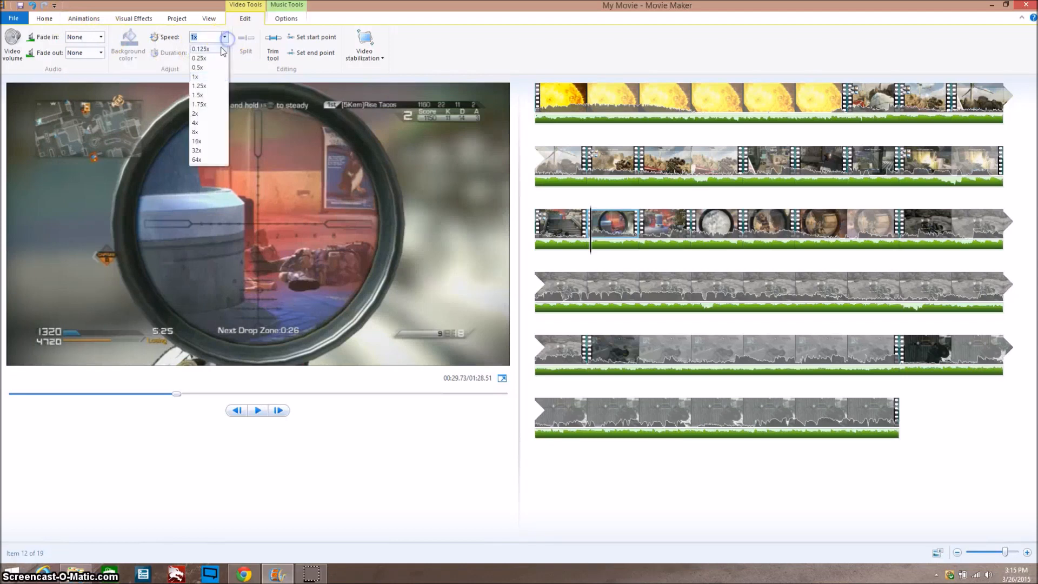
{"action": "left_click", "coordinate": [215, 69]}
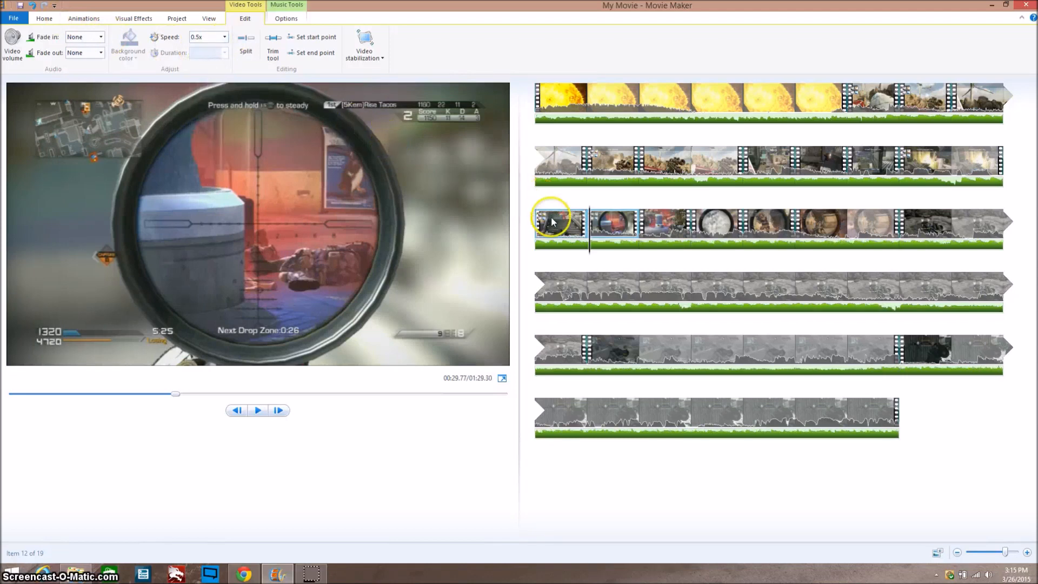
- Preview the slowed section through to the second shot and set the speed of the piece leading up to that shot to 1.5x
{"action": "left_click", "coordinate": [573, 237]}
{"action": "key", "text": "space"}
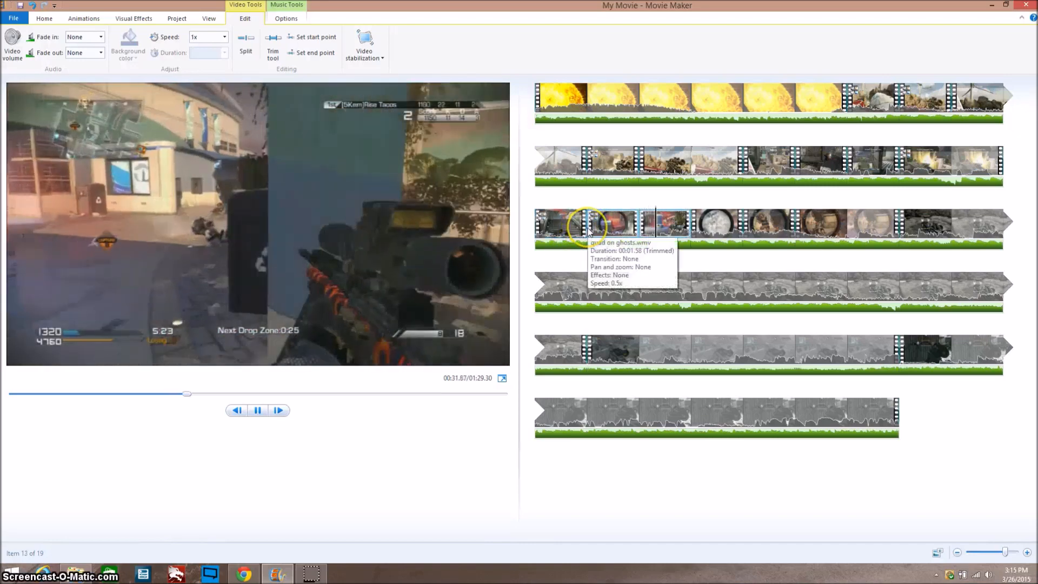
{"action": "key", "text": "space"}
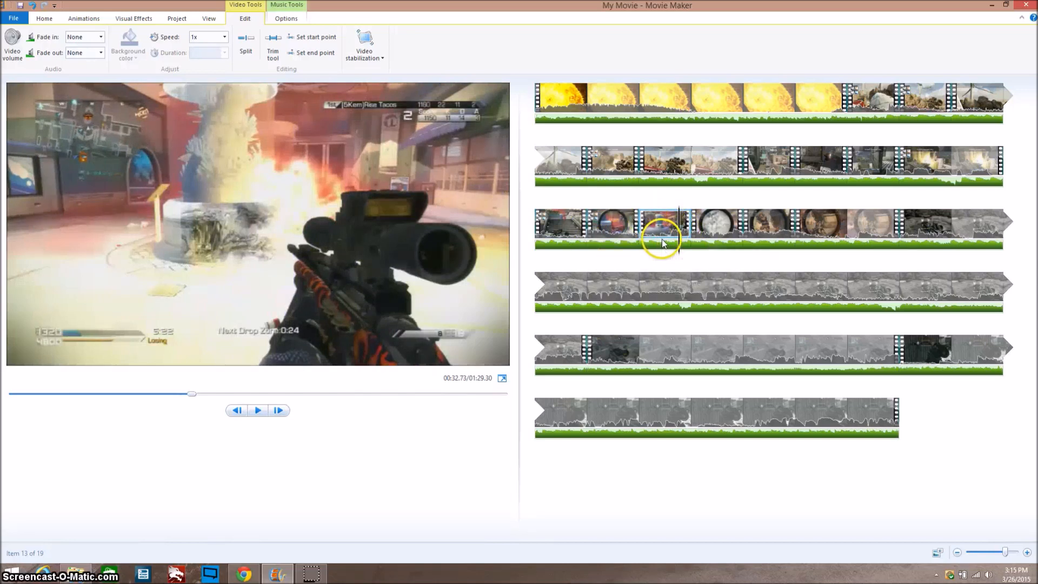
{"action": "key", "text": "space"}
{"action": "key", "text": "space"}
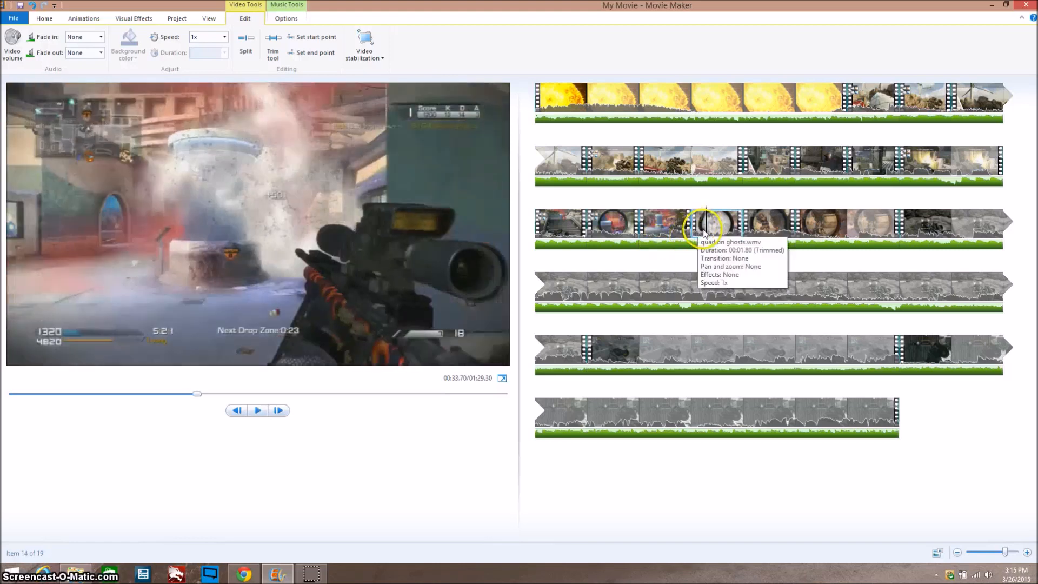
{"action": "left_click", "coordinate": [698, 234]}
{"action": "left_click", "coordinate": [676, 228]}
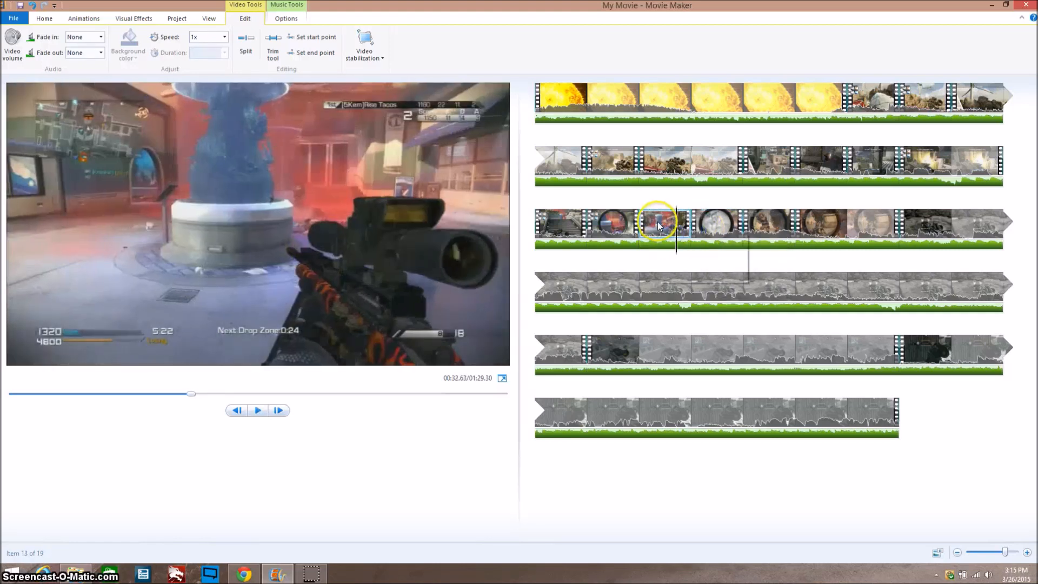
{"action": "left_click", "coordinate": [224, 37]}
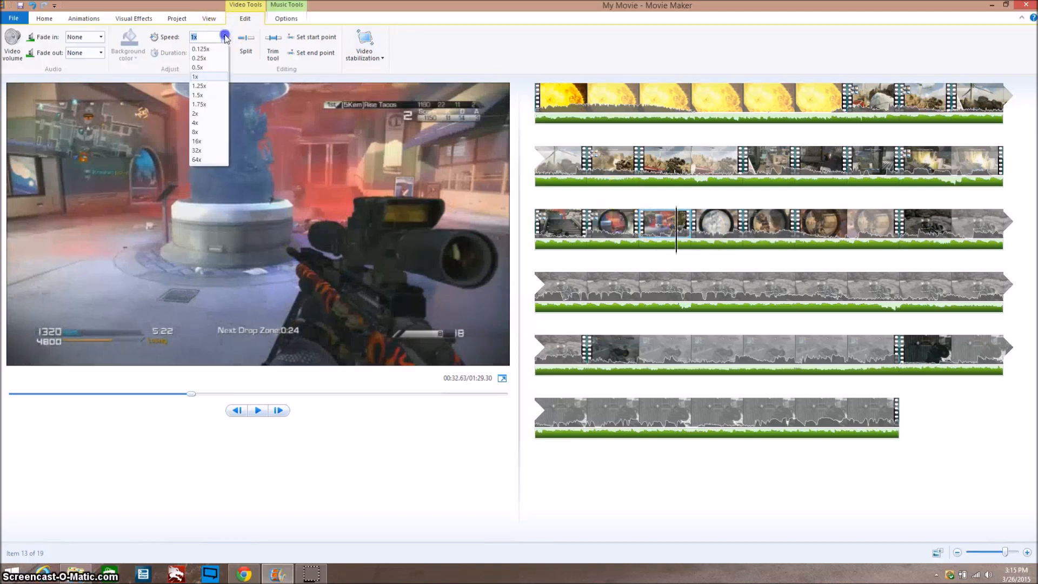
{"action": "left_click", "coordinate": [211, 87]}
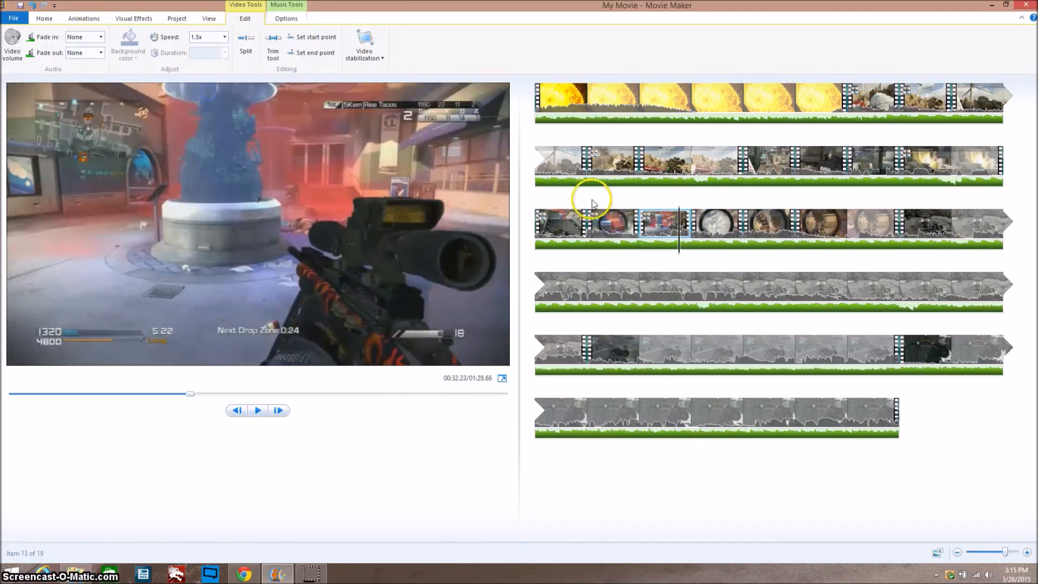
- Lower the video volume of the 1.5x piece between the slowed first shot and the second shot
{"action": "left_click", "coordinate": [614, 230]}
{"action": "left_click", "coordinate": [667, 228]}
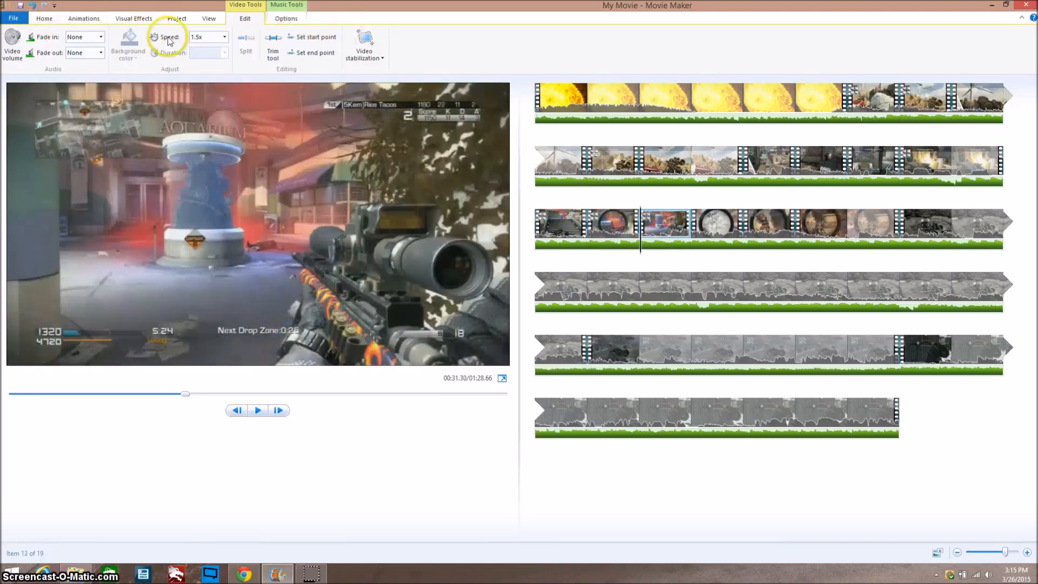
{"action": "left_click", "coordinate": [4, 57]}
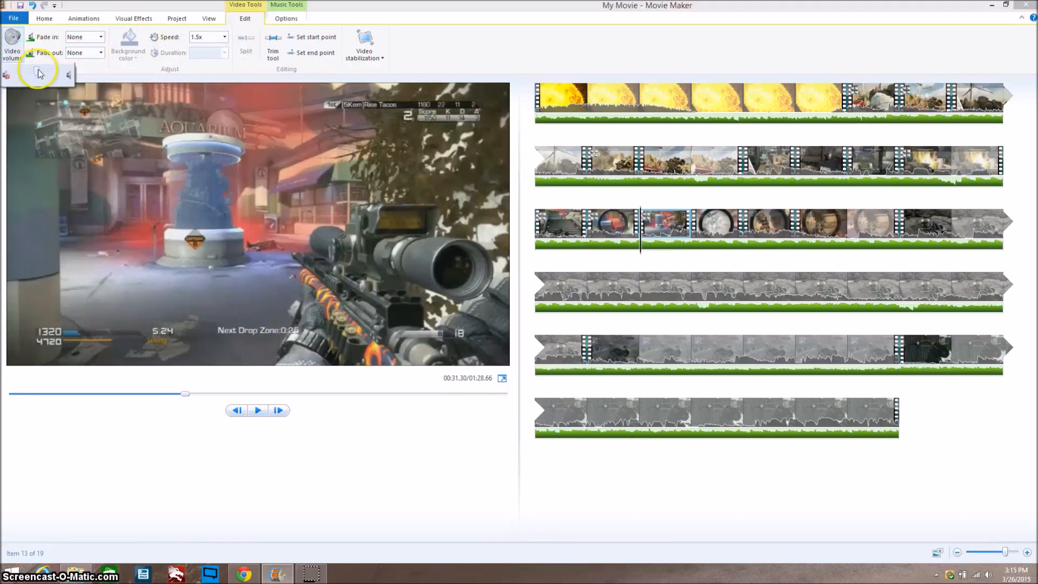
{"action": "left_click_drag", "start_coordinate": [38, 73], "coordinate": [14, 81]}
{"action": "left_click", "coordinate": [488, 451]}
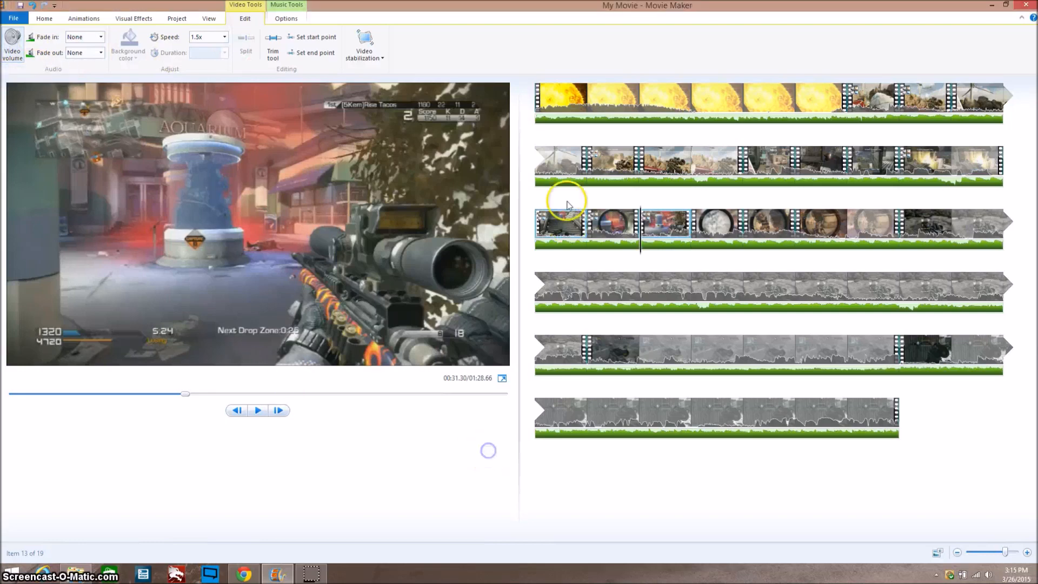
- Play the quad on ghosts section from its opening piece to the third shot to check the speed changes
{"action": "left_click", "coordinate": [562, 216]}
{"action": "key", "text": "space"}
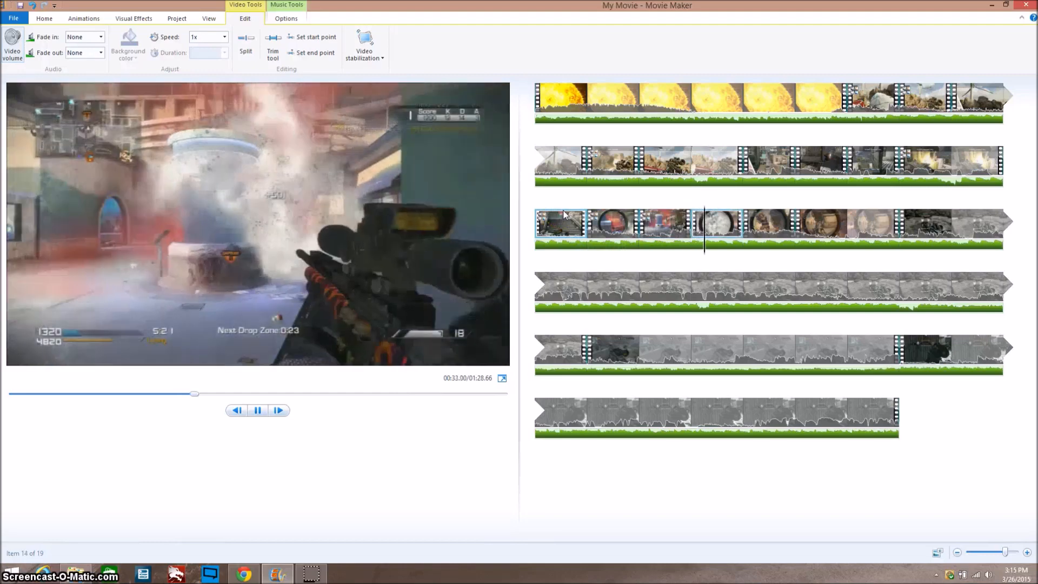
{"action": "key", "text": "space"}
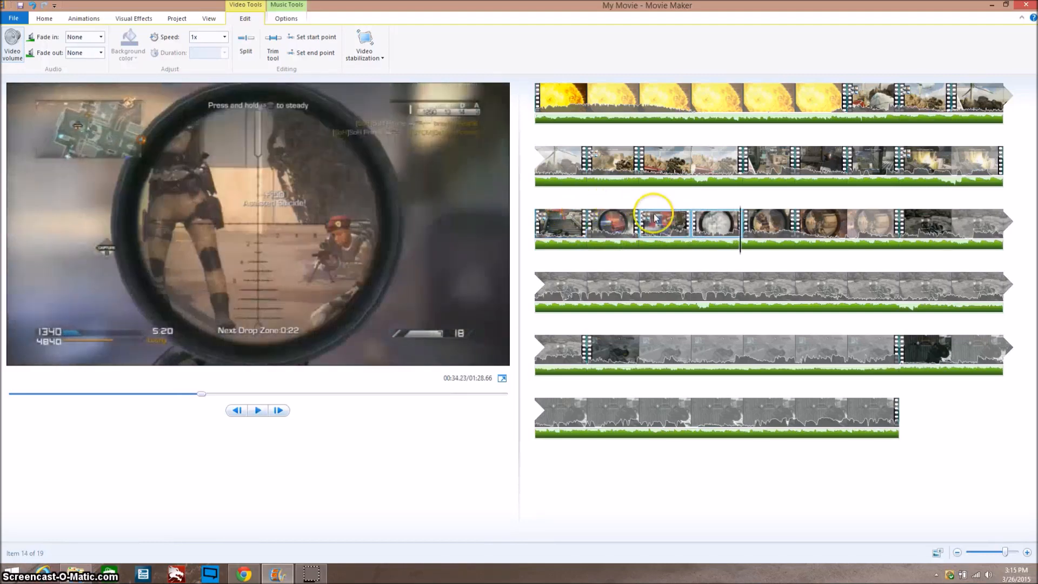
{"action": "mouse_move", "coordinate": [666, 232]}
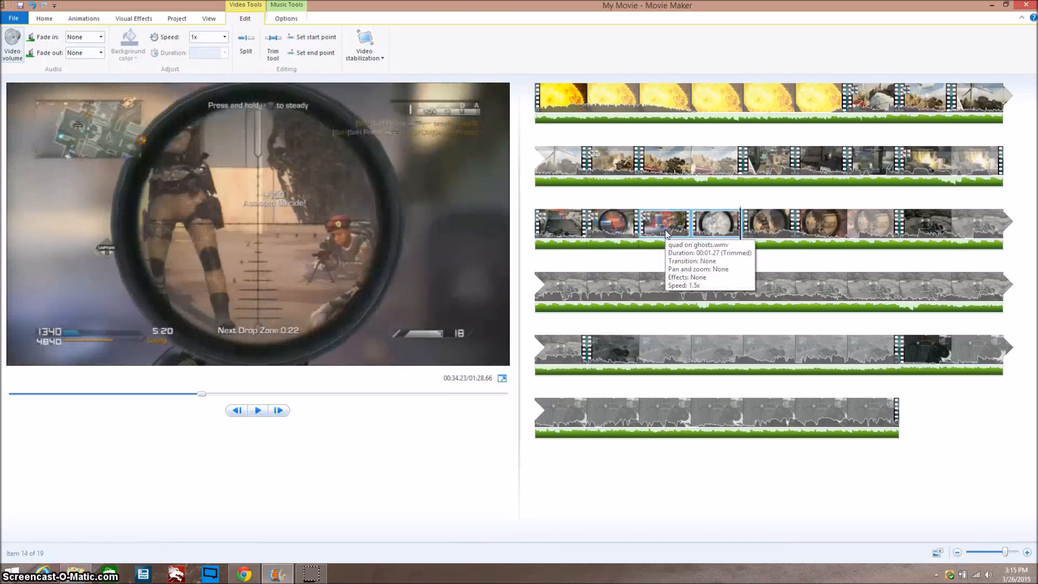
- Set the speed of the quad on ghosts.wmv clip with the white scope view to 0.5x and preview it
{"action": "left_click", "coordinate": [710, 227]}
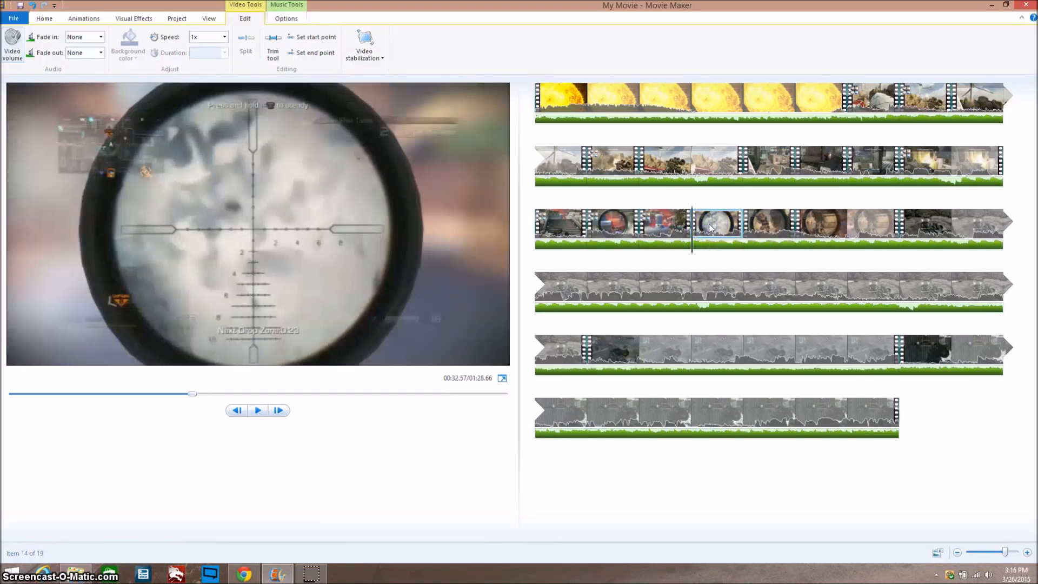
{"action": "left_click", "coordinate": [222, 38]}
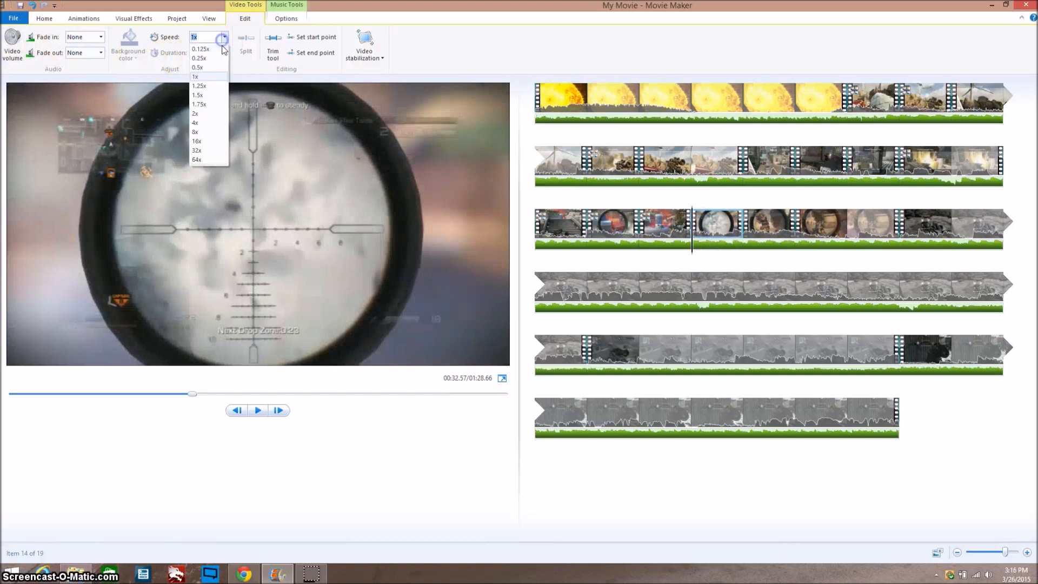
{"action": "left_click", "coordinate": [209, 67]}
{"action": "left_click", "coordinate": [666, 224]}
{"action": "key", "text": "space"}
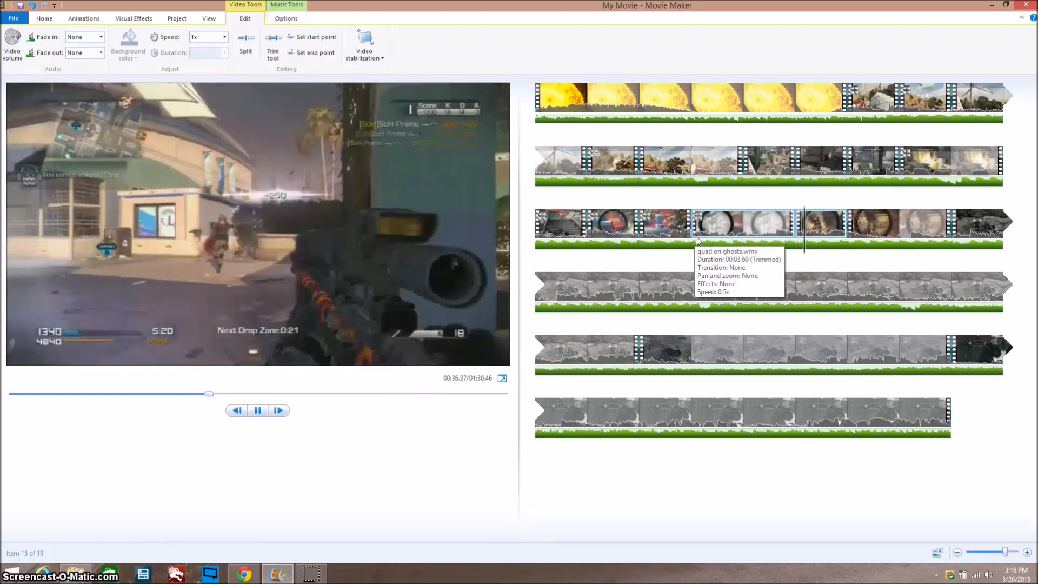
- Split the slowed white-scope clip at about 00:34.27 and set its second part's speed to 1.5x
{"action": "left_click", "coordinate": [753, 222]}
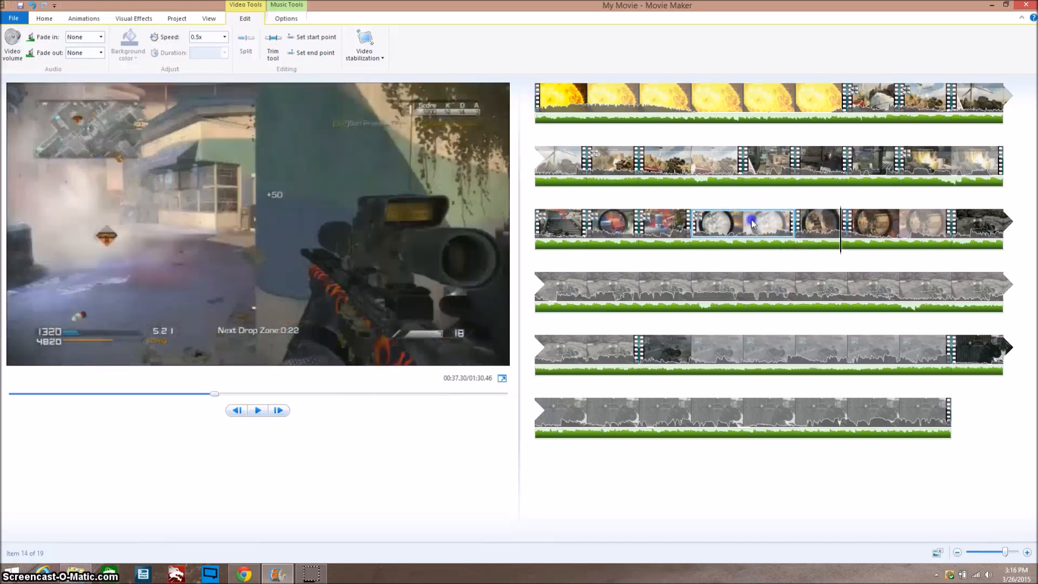
{"action": "left_click_drag", "start_coordinate": [744, 238], "coordinate": [742, 242]}
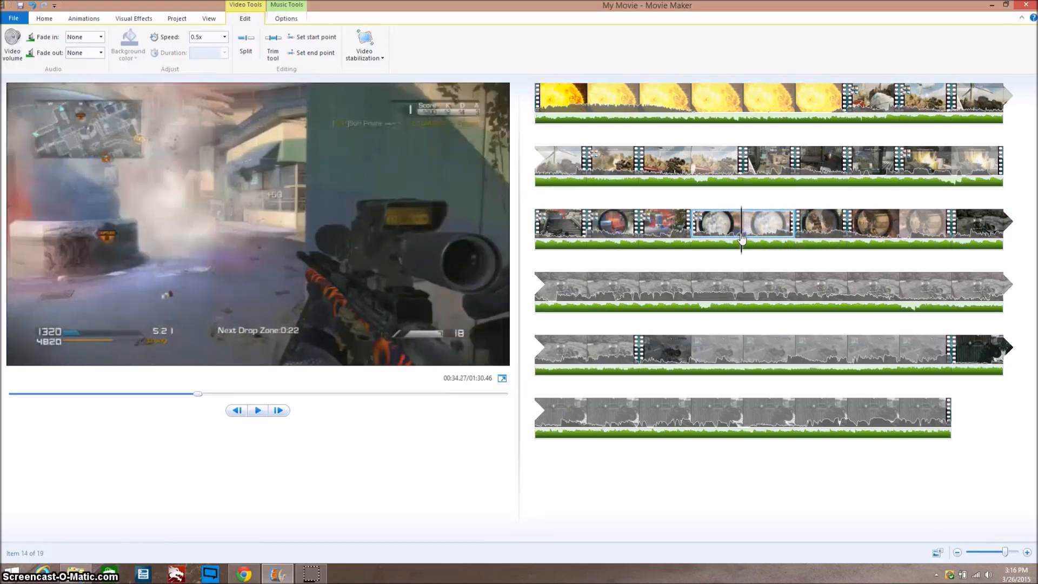
{"action": "key", "text": "m"}
{"action": "left_click", "coordinate": [763, 225]}
{"action": "left_click", "coordinate": [223, 36]}
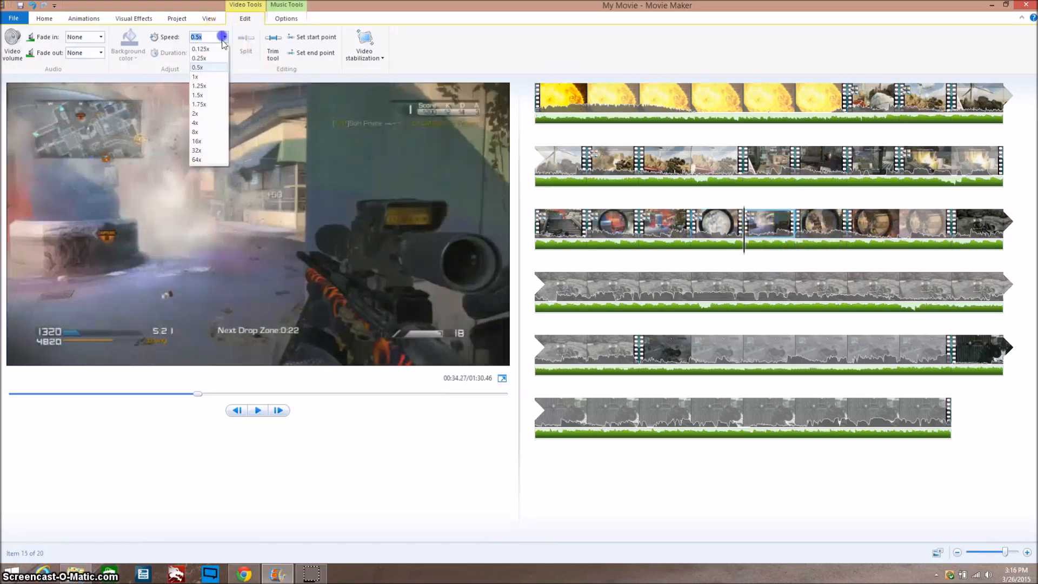
{"action": "left_click", "coordinate": [208, 94]}
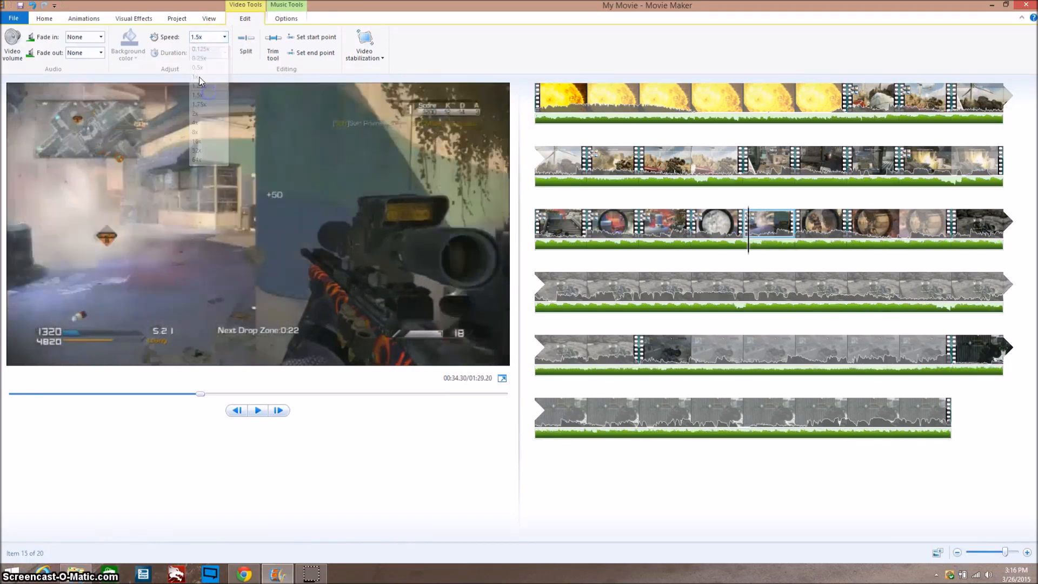
- Lower the video volume of the 1.5x part and preview the sequence from the clip before the white-scope shot
{"action": "left_click", "coordinate": [10, 51]}
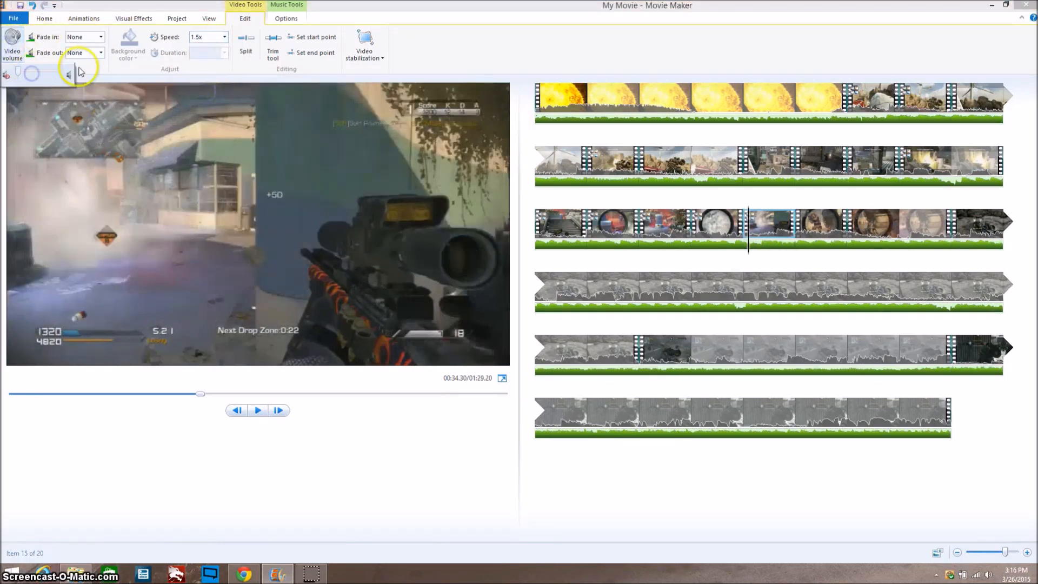
{"action": "left_click", "coordinate": [410, 39]}
{"action": "left_click", "coordinate": [675, 219]}
{"action": "key", "text": "space"}
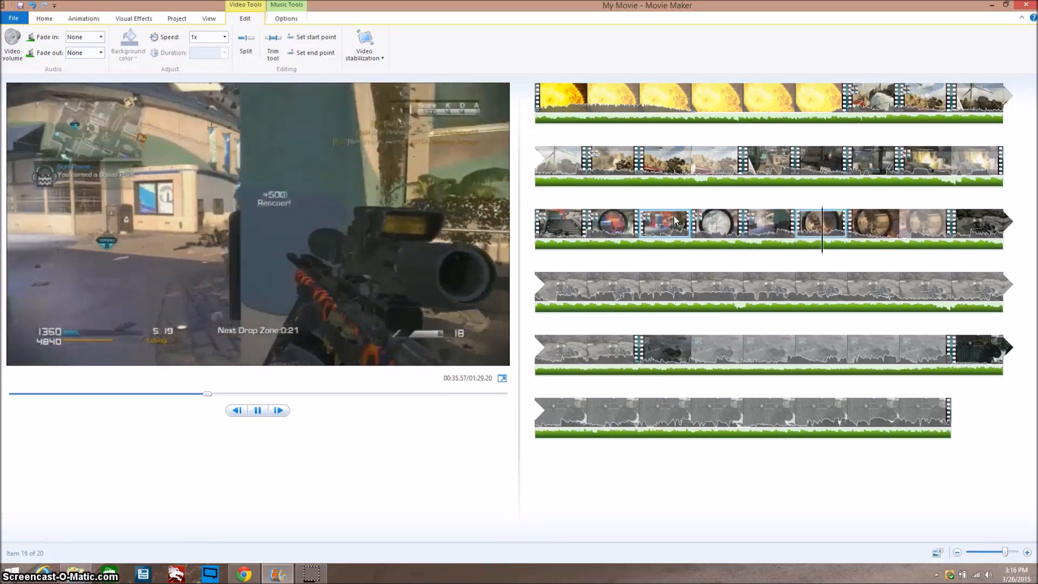
{"action": "key", "text": "space"}
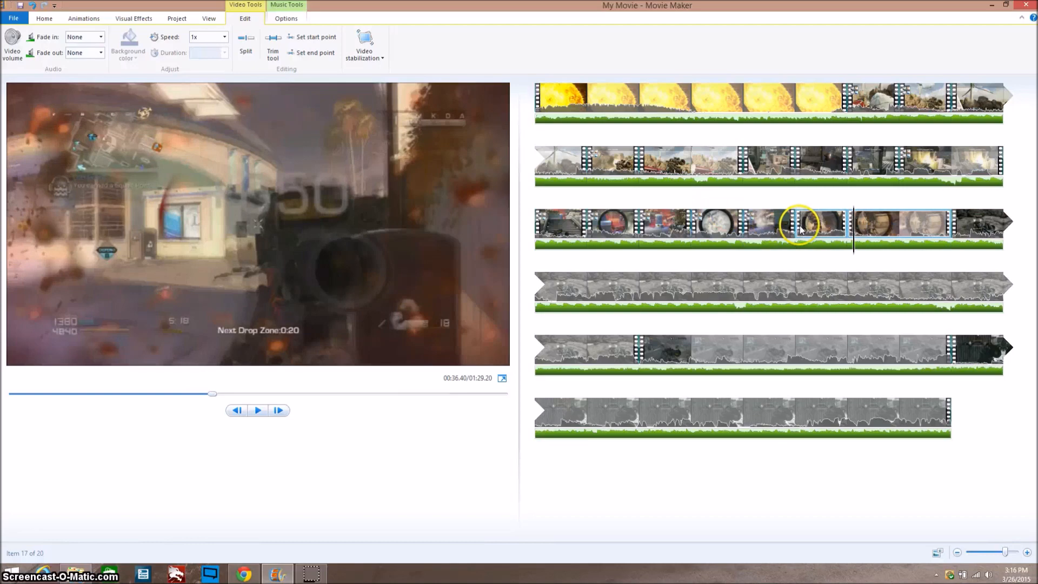
- Play through the next scope clip to find the end of the kill and split it at about 00:35.60
{"action": "left_click", "coordinate": [761, 225]}
{"action": "key", "text": "space"}
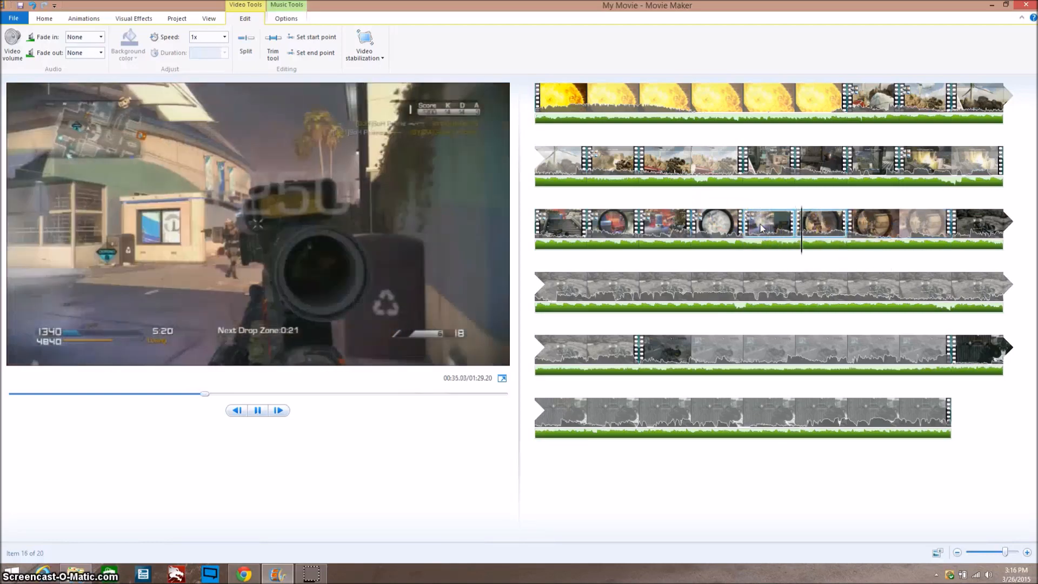
{"action": "left_click", "coordinate": [842, 227]}
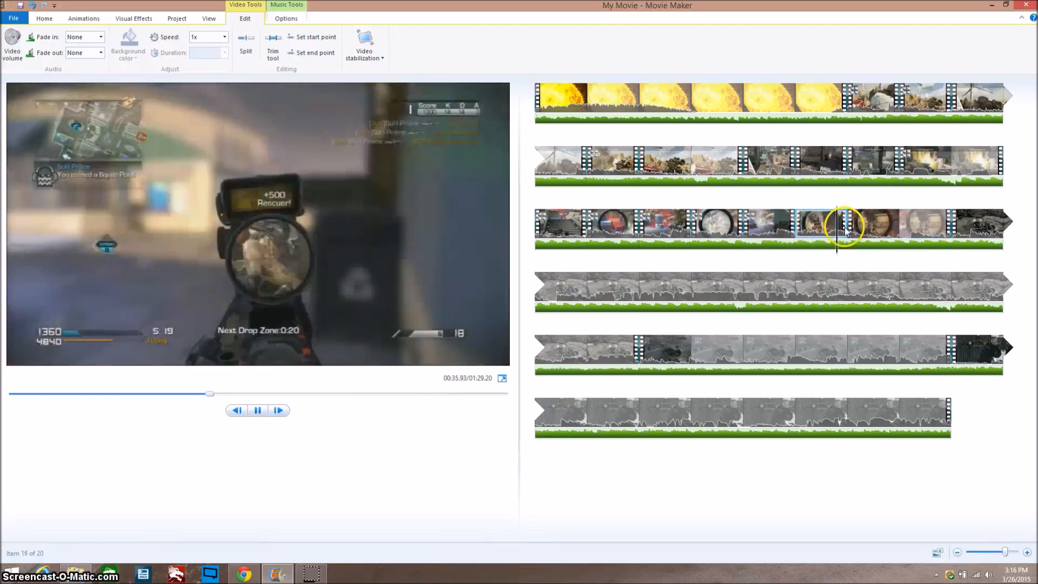
{"action": "left_click", "coordinate": [826, 229]}
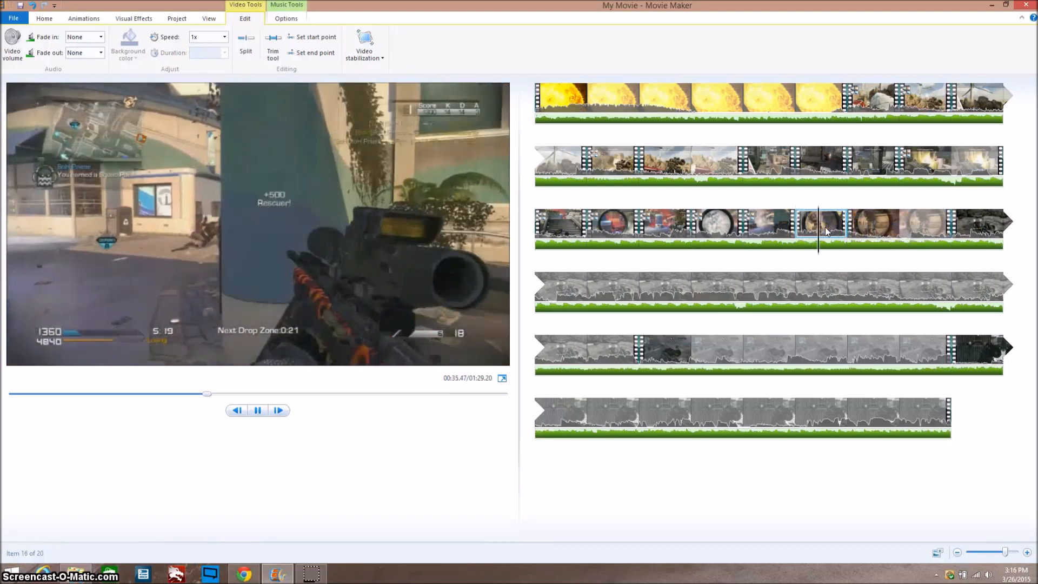
{"action": "key", "text": "space"}
{"action": "left_click", "coordinate": [824, 229]}
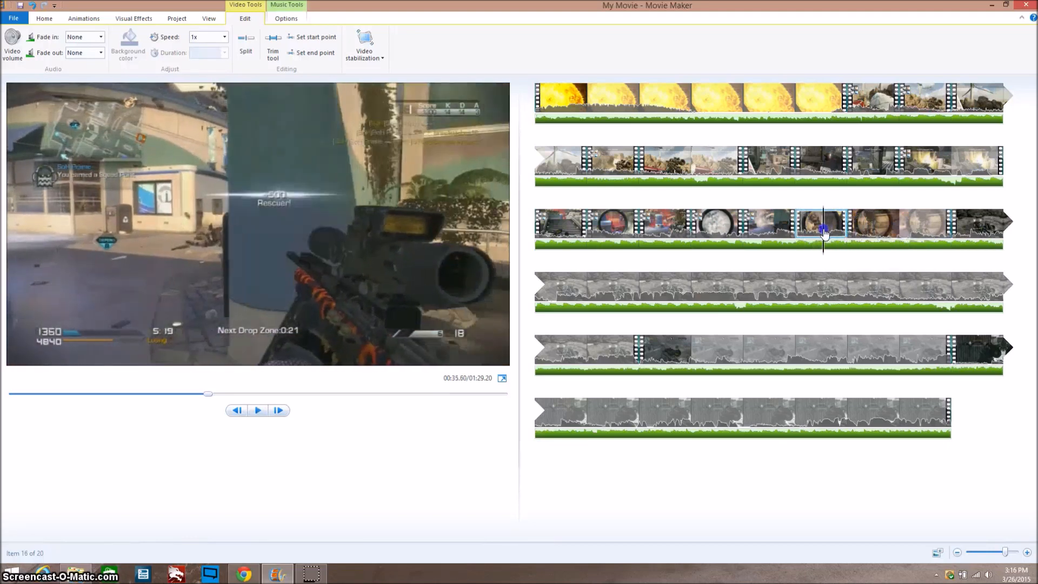
{"action": "key", "text": "m"}
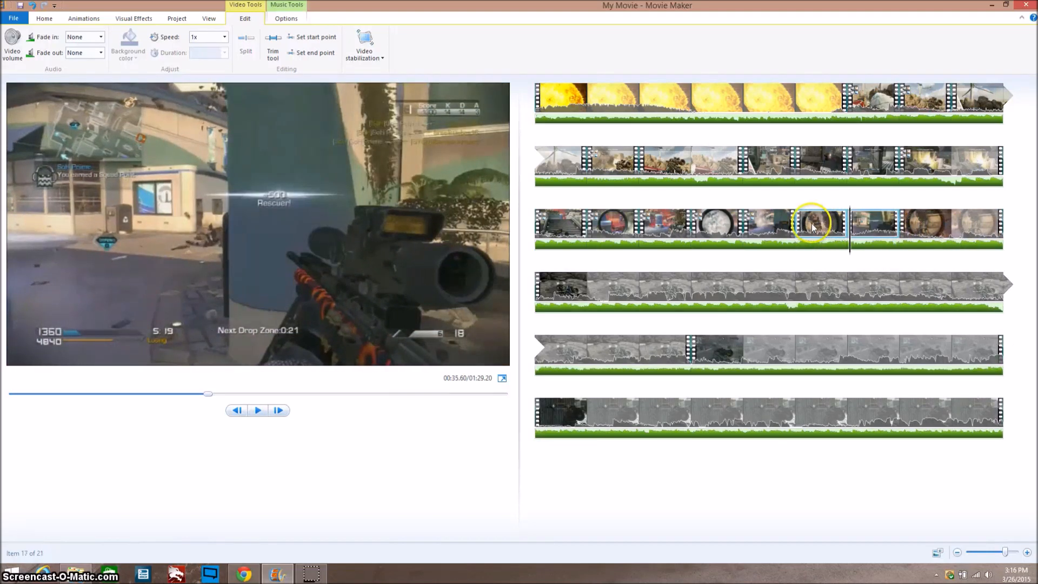
- Set the speed of the split scope clip's first part to 0.5x and its second part to 1.5x
{"action": "left_click", "coordinate": [225, 37]}
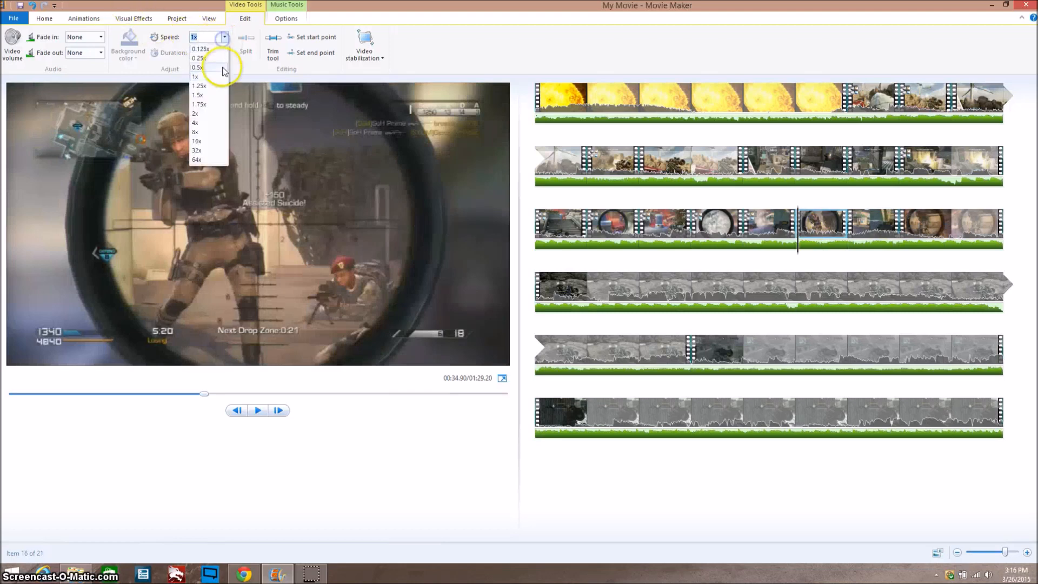
{"action": "left_click", "coordinate": [216, 69]}
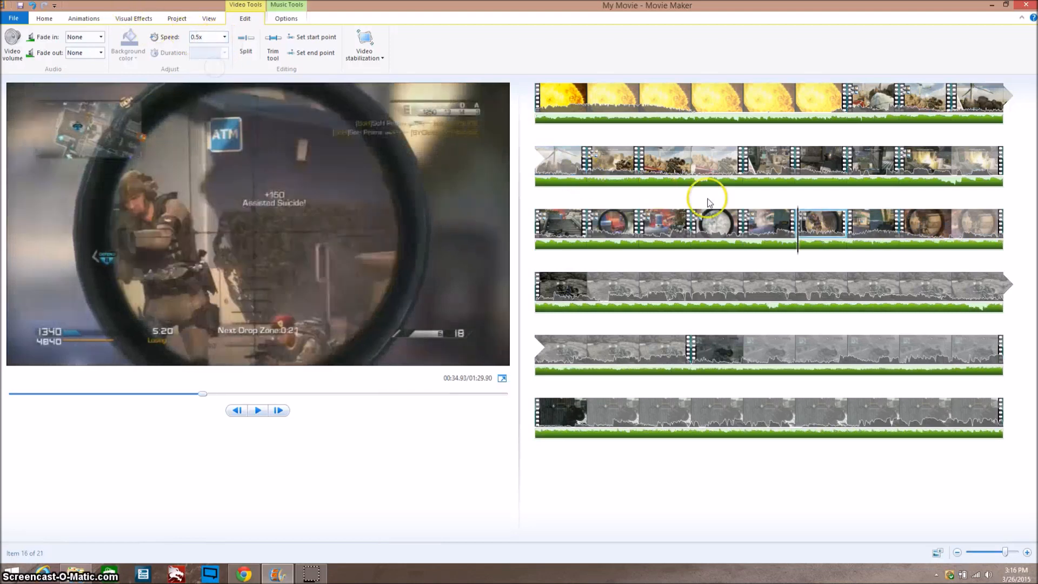
{"action": "left_click", "coordinate": [859, 223]}
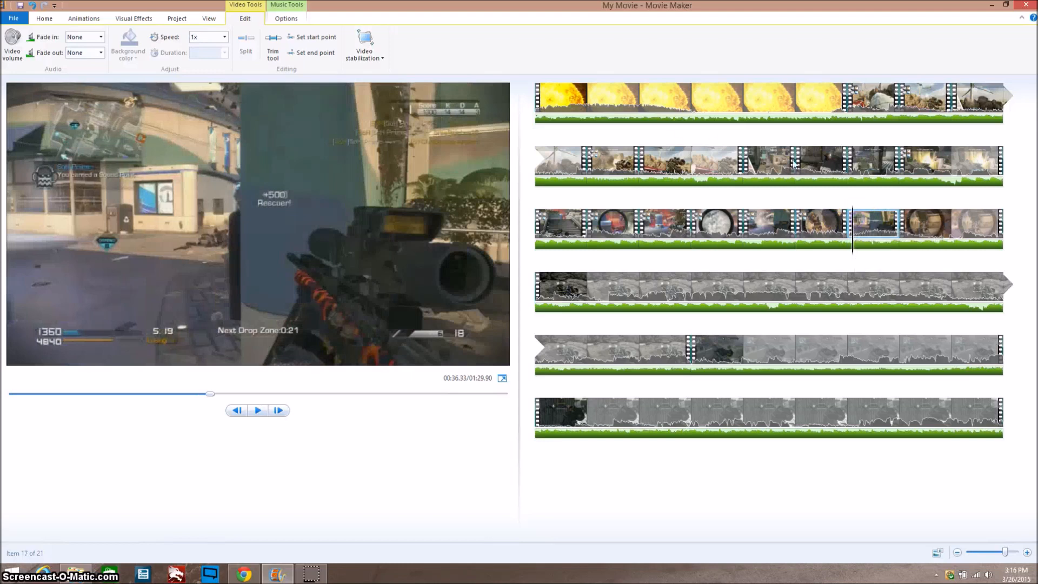
{"action": "left_click", "coordinate": [225, 36]}
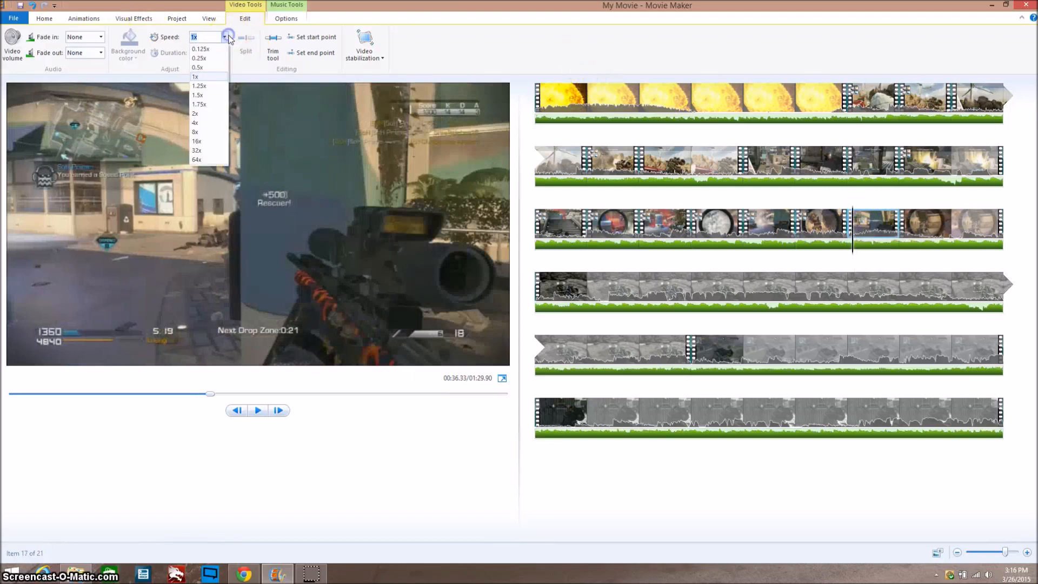
{"action": "left_click", "coordinate": [212, 96]}
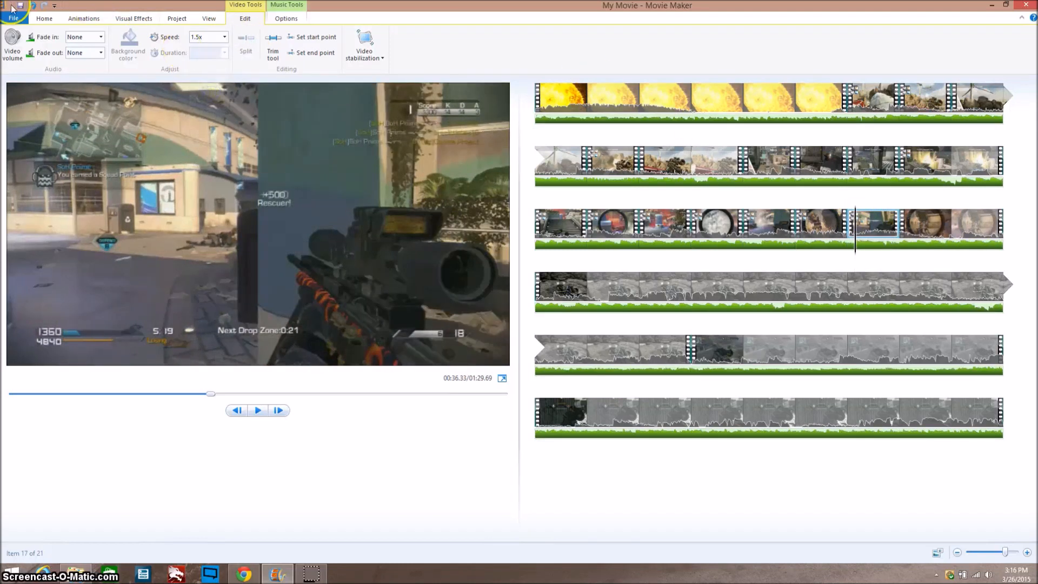
- Lower the video volume of the second 1.5x part and preview the sequence from the first 1.5x part
{"action": "left_click", "coordinate": [12, 43]}
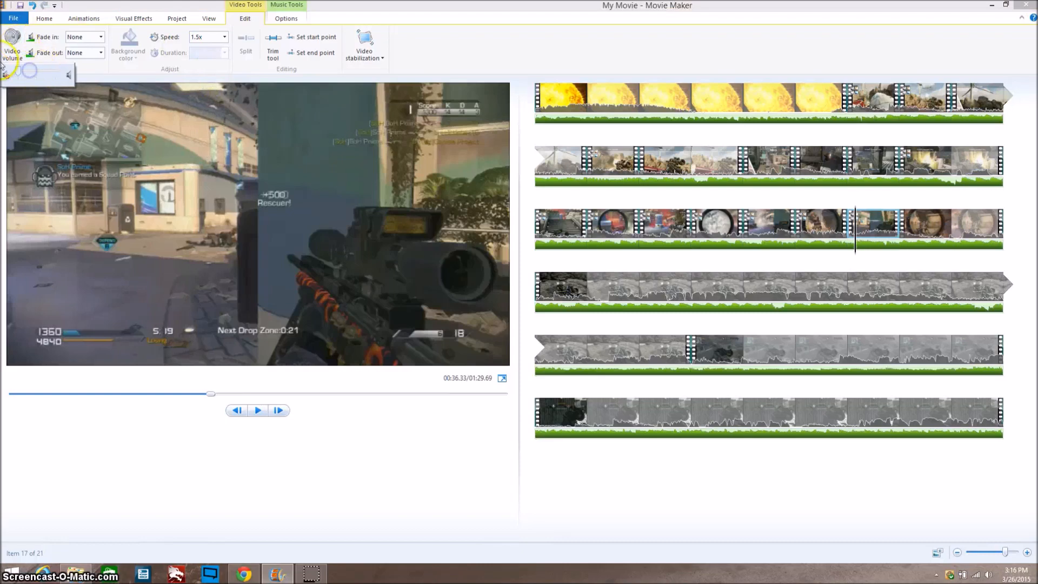
{"action": "left_click", "coordinate": [645, 72]}
{"action": "left_click", "coordinate": [762, 215]}
{"action": "key", "text": "space"}
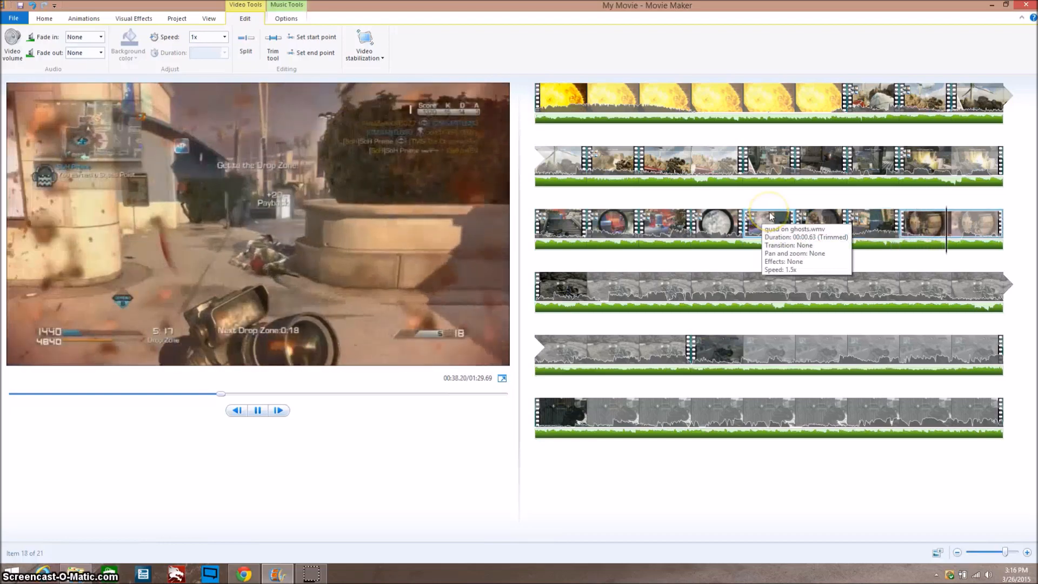
- Set the speed of the last quad on ghosts.wmv clip to 0.5x
{"action": "left_click", "coordinate": [915, 216]}
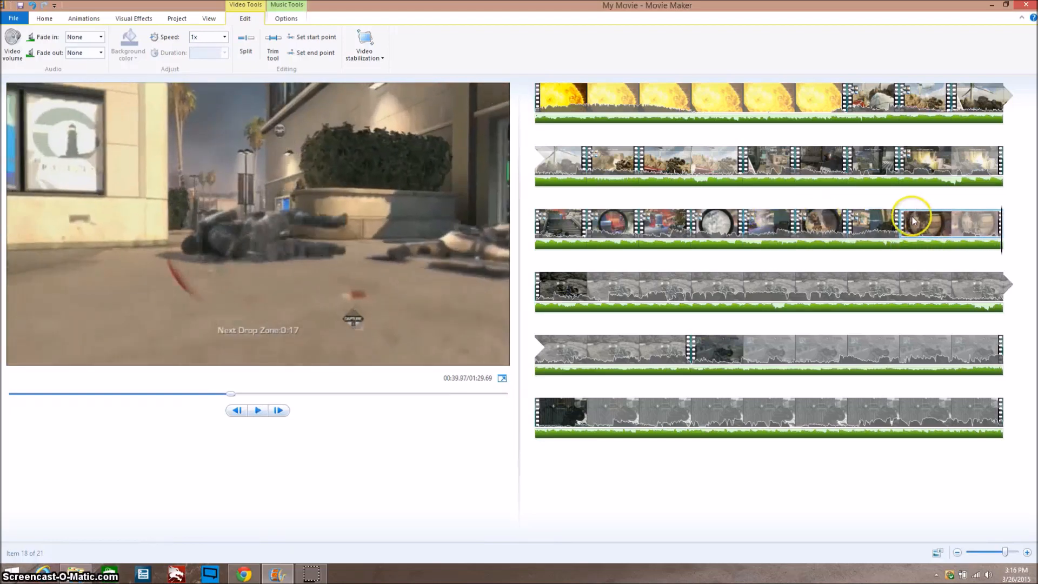
{"action": "left_click", "coordinate": [852, 230]}
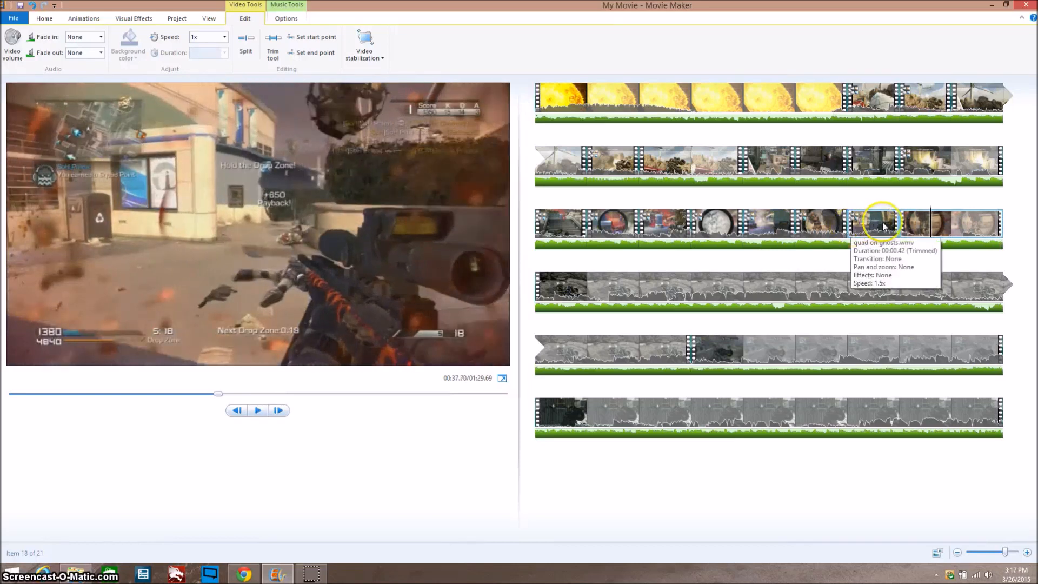
{"action": "left_click", "coordinate": [901, 223]}
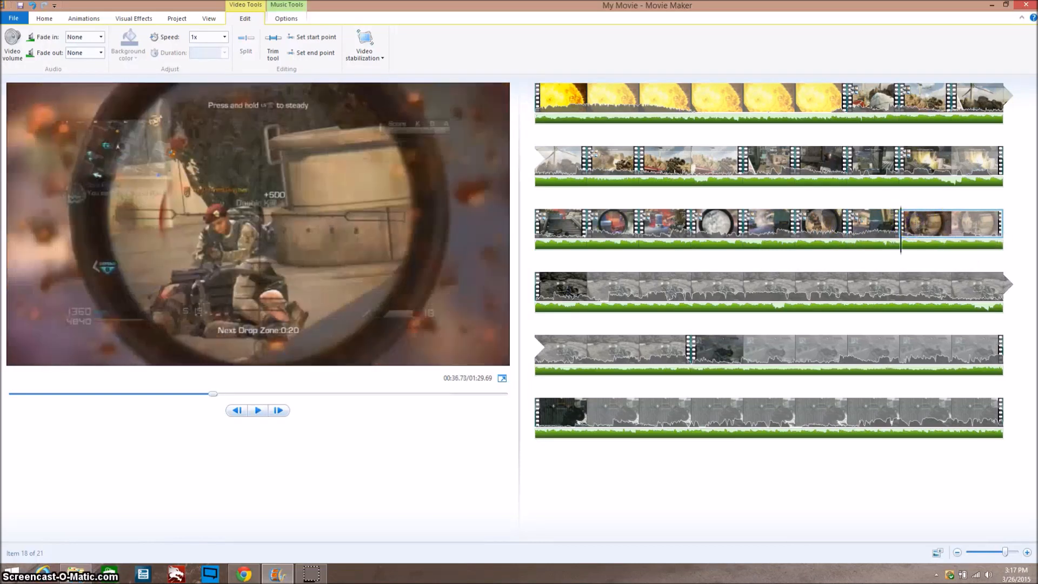
{"action": "left_click", "coordinate": [224, 37]}
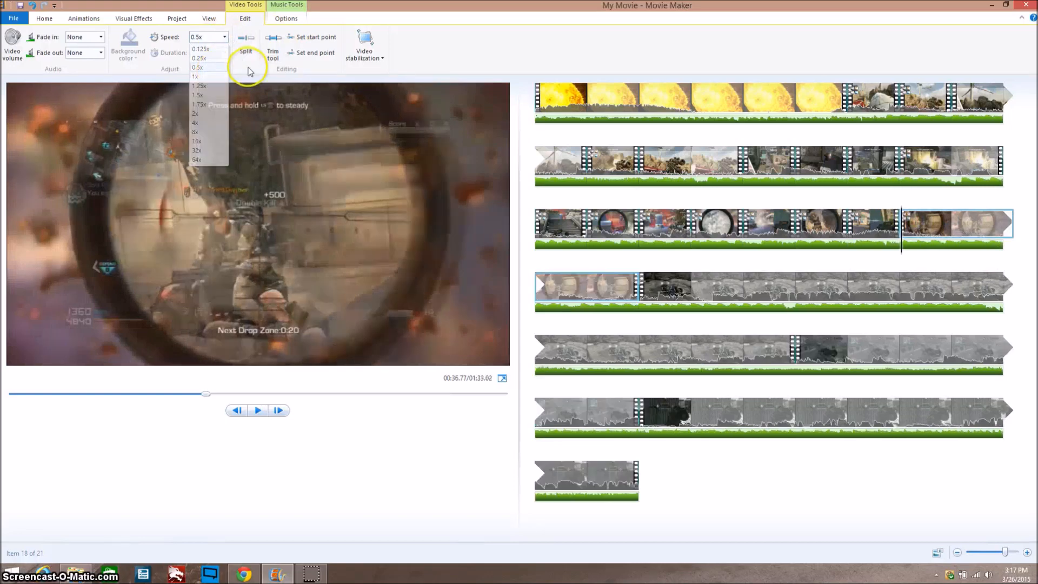
- Split the last slowed ghosts clip at about 00:40.17 and remove the part after the split
{"action": "key", "text": "space"}
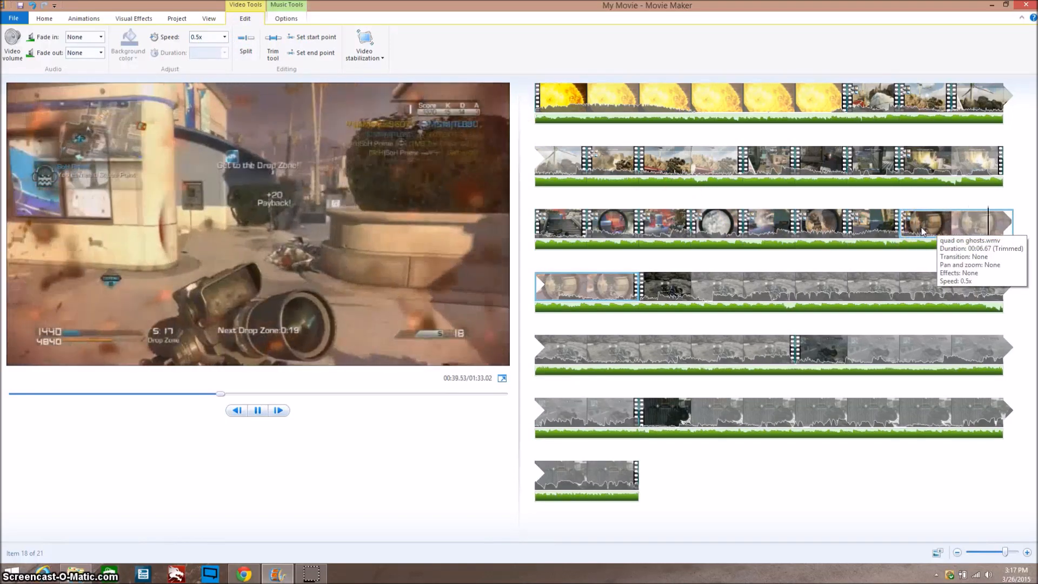
{"action": "key", "text": "space"}
{"action": "key", "text": "m"}
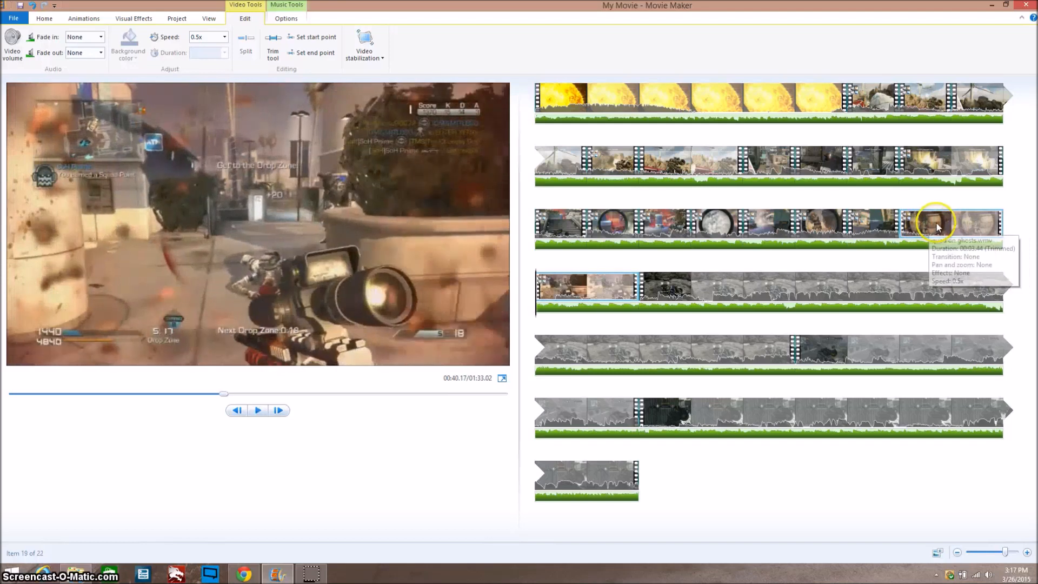
{"action": "right_click", "coordinate": [600, 278]}
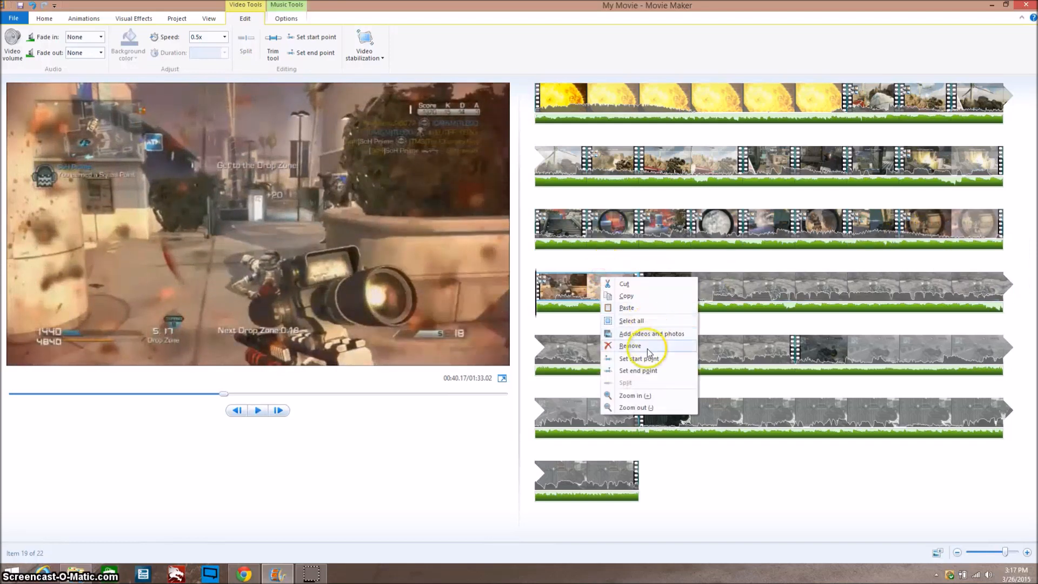
{"action": "left_click", "coordinate": [630, 345]}
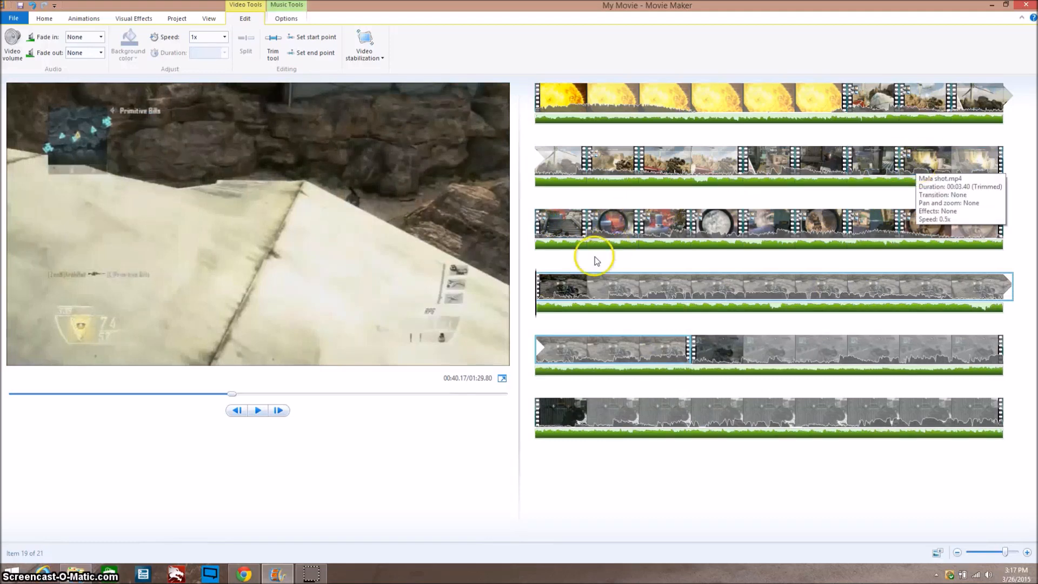
- Play back the edited ghosts clips and check how they lead into the long clip that follows
{"action": "left_click", "coordinate": [552, 230]}
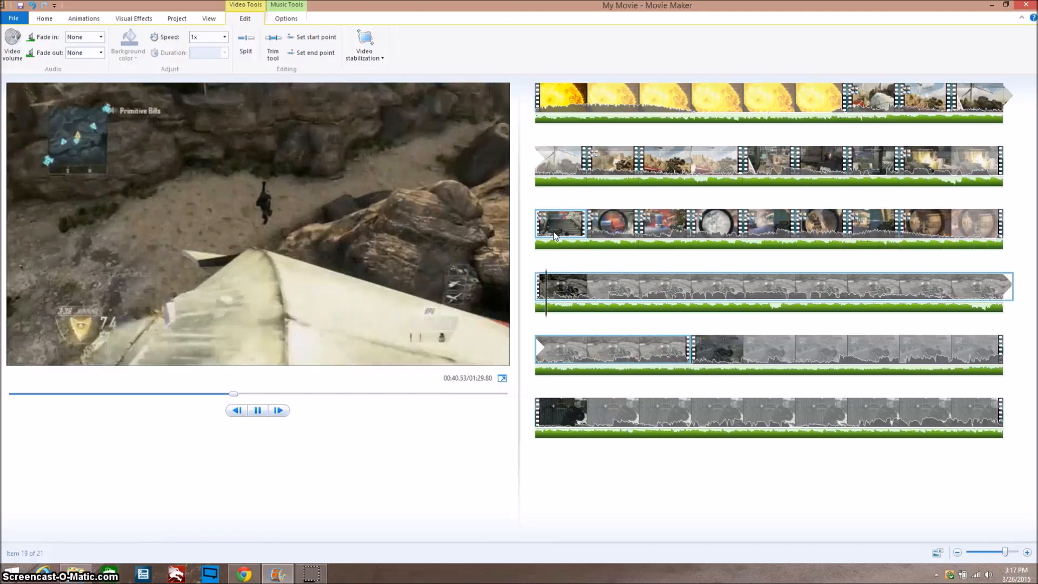
{"action": "key", "text": "space"}
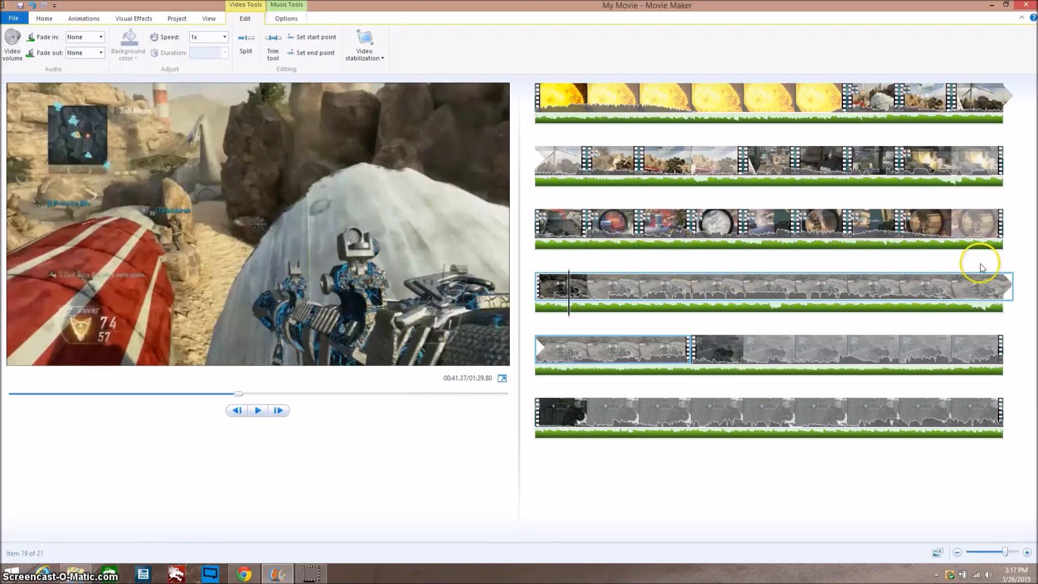
{"action": "left_click", "coordinate": [545, 289]}
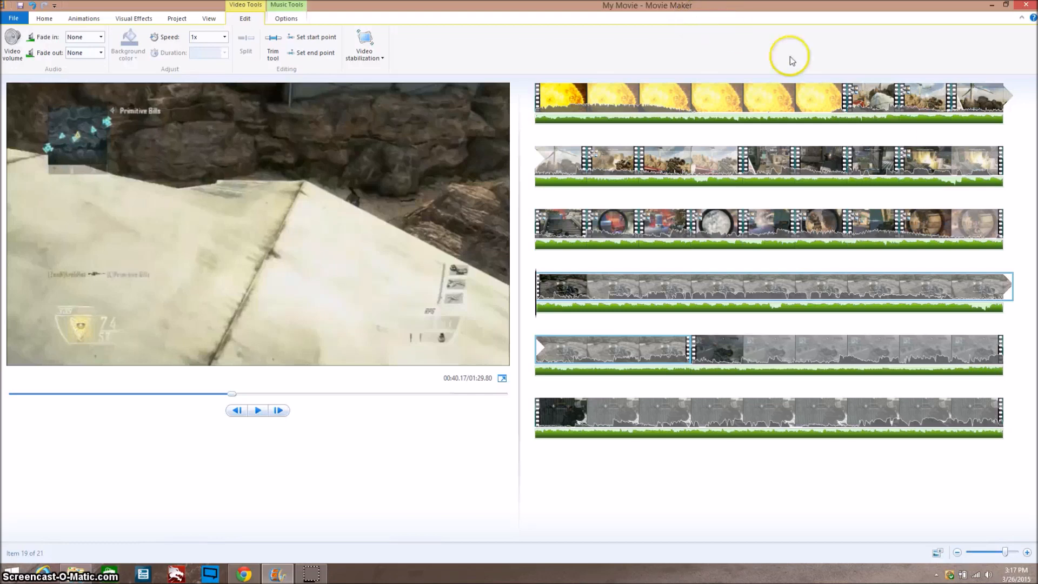
{"action": "left_click", "coordinate": [968, 215]}
{"action": "key", "text": "space"}
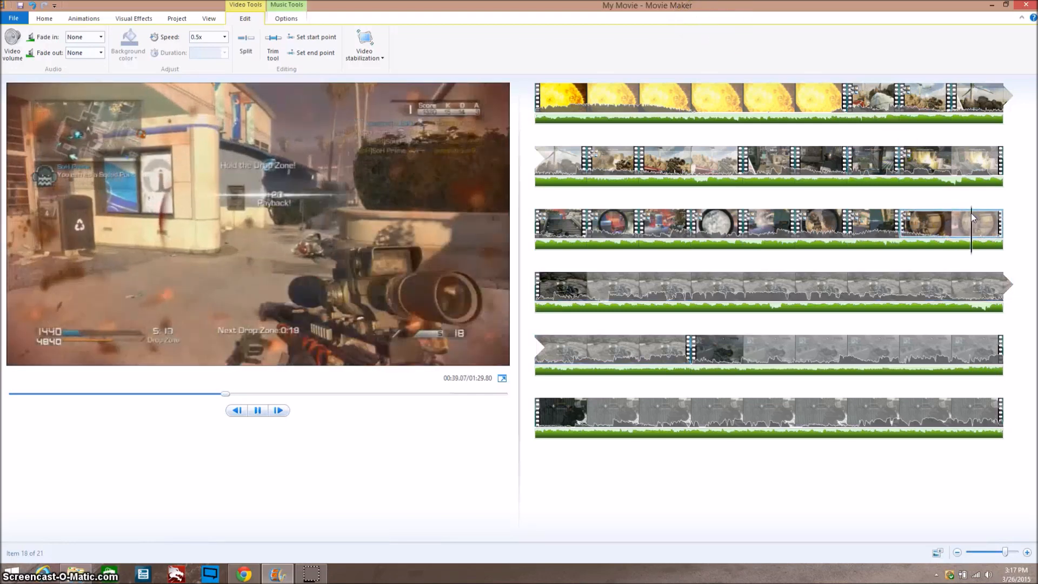
{"action": "key", "text": "space"}
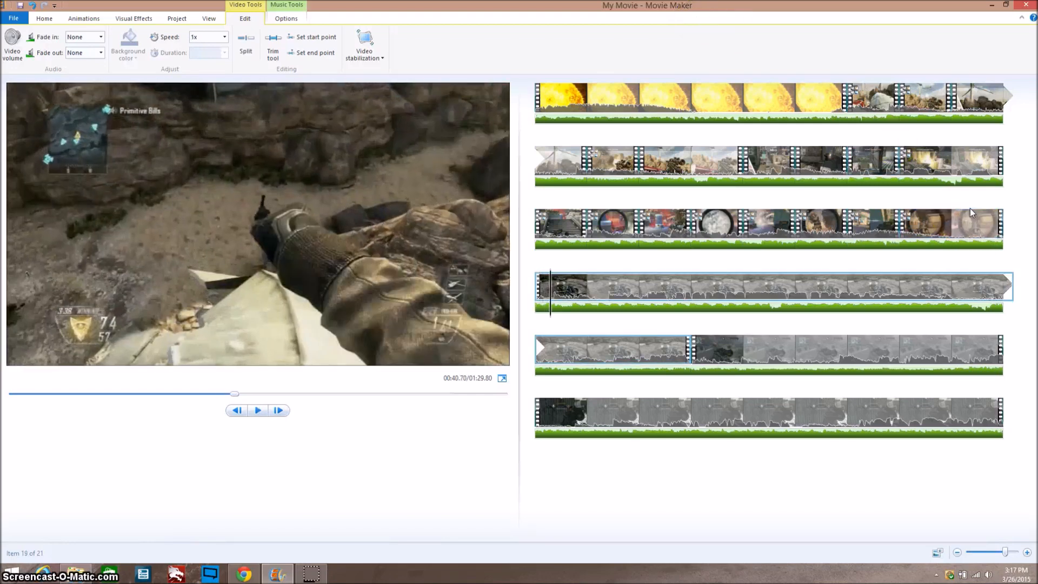
- Review the opening shots of the long Turbine.mp4 clip and split it at about 00:41.87
{"action": "left_click", "coordinate": [862, 233]}
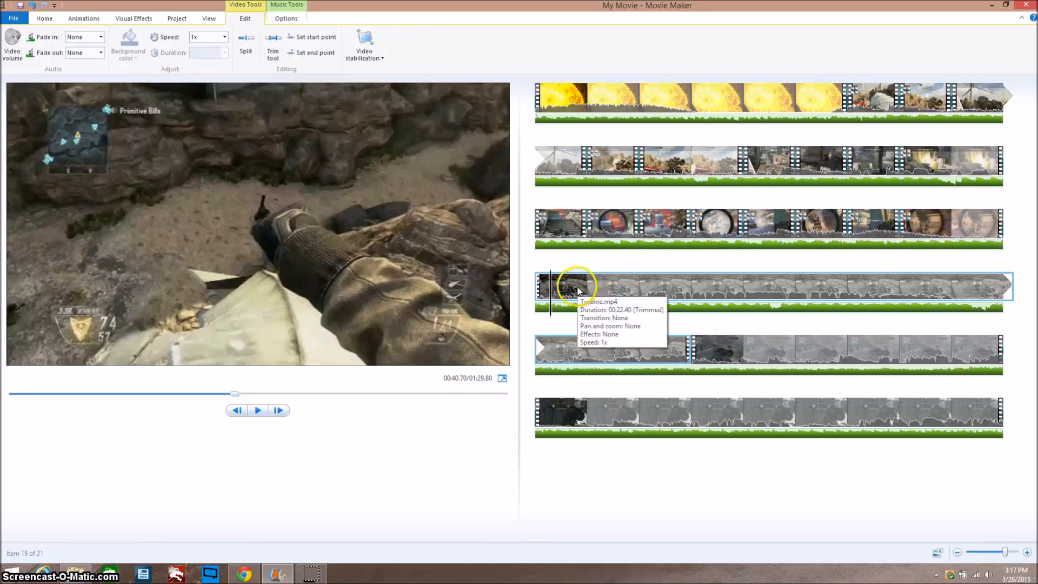
{"action": "key", "text": "space"}
{"action": "key", "text": "space"}
{"action": "key", "text": "space"}
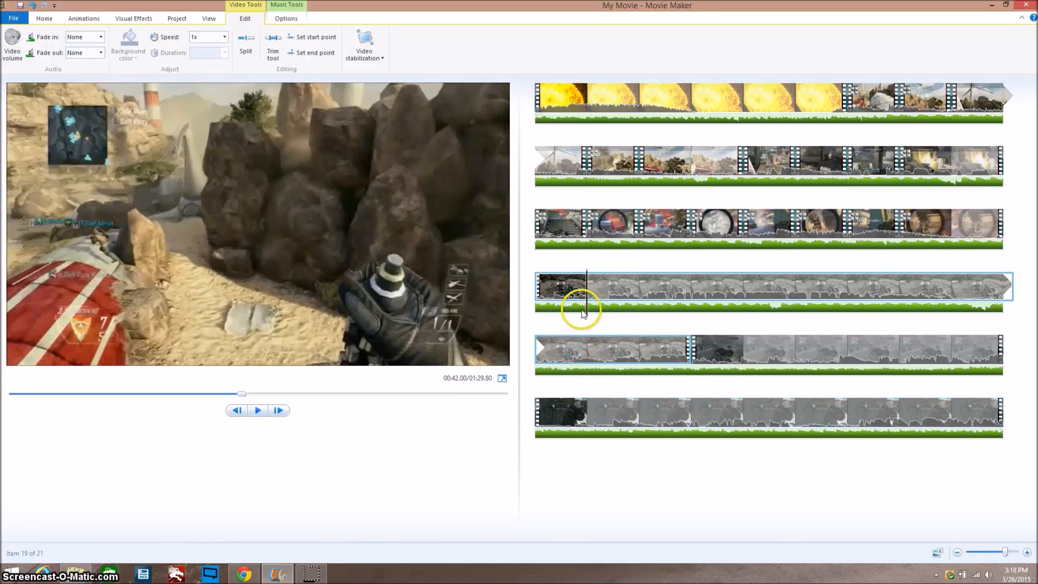
{"action": "left_click_drag", "start_coordinate": [588, 316], "coordinate": [581, 316]}
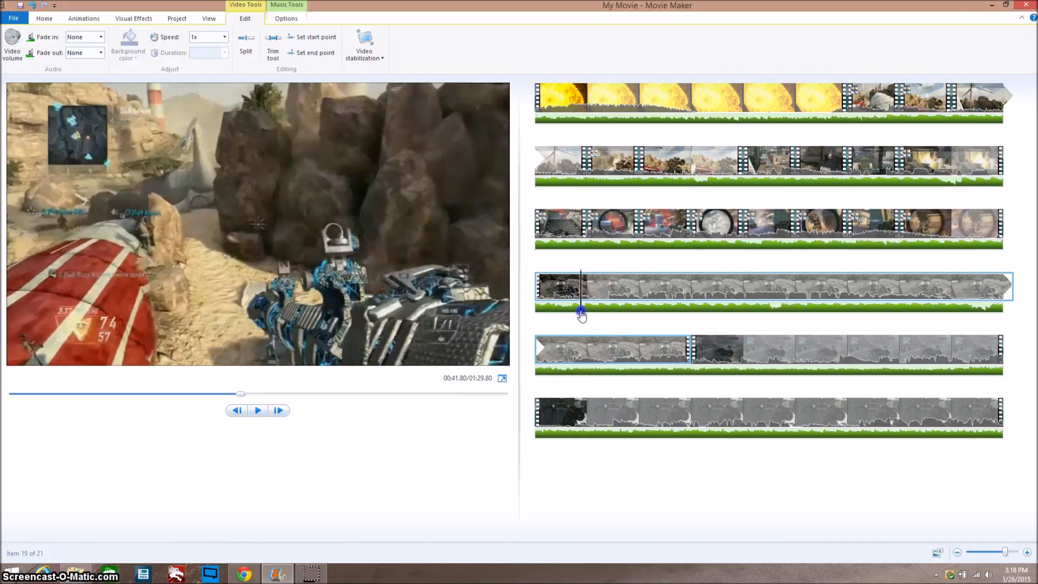
{"action": "left_click_drag", "start_coordinate": [581, 316], "coordinate": [632, 310]}
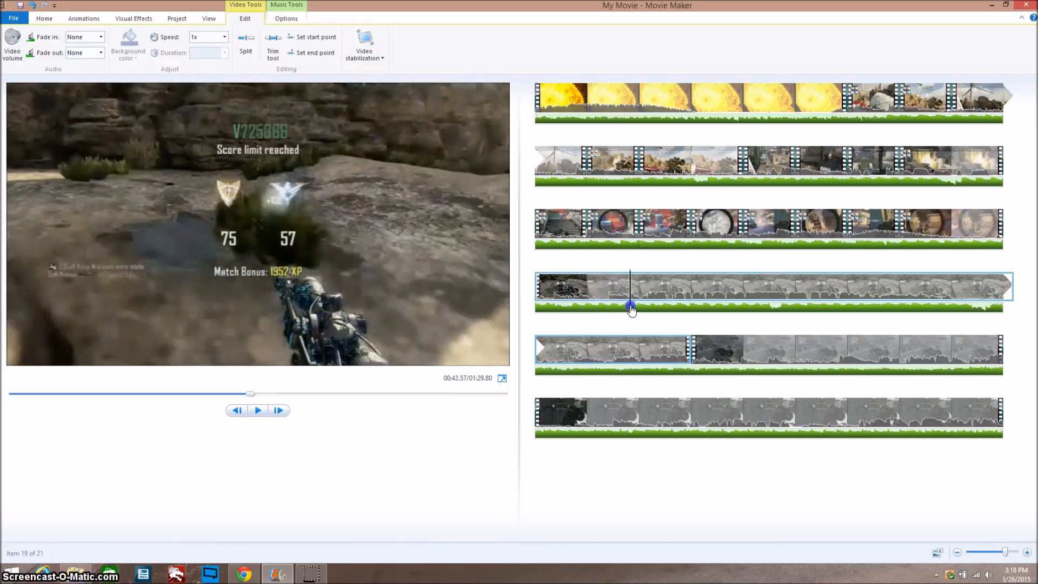
{"action": "left_click_drag", "start_coordinate": [631, 310], "coordinate": [581, 323]}
{"action": "key", "text": "l"}
{"action": "key", "text": "l"}
{"action": "key", "text": "l"}
{"action": "key", "text": "l"}
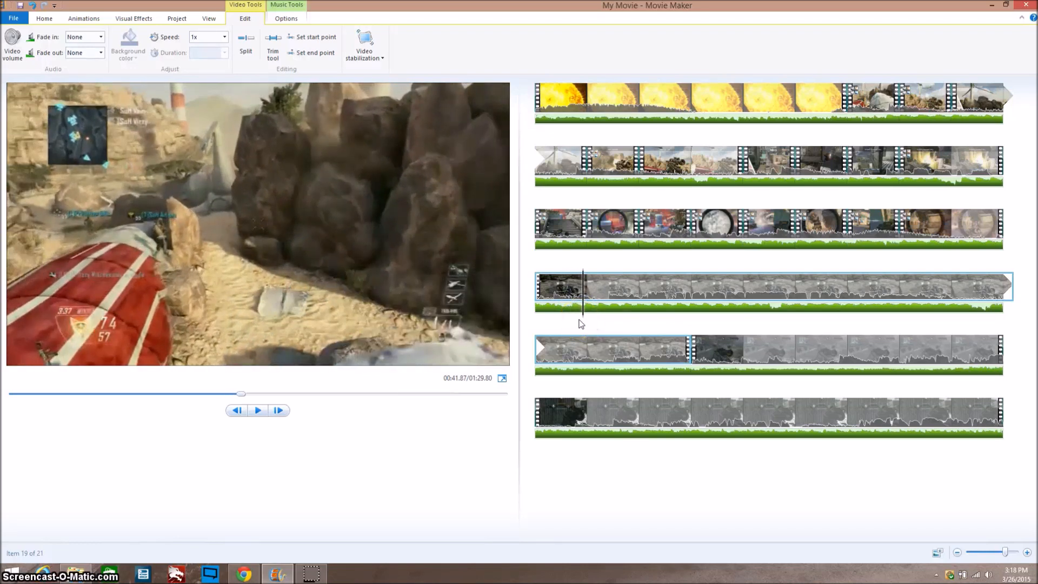
{"action": "key", "text": "m"}
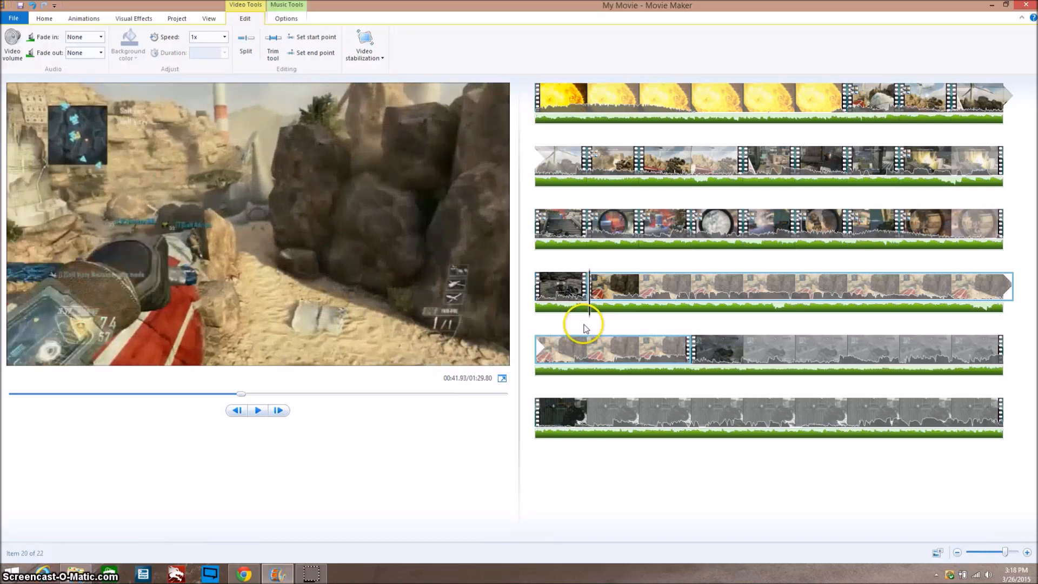
- Split the remaining long Turbine.mp4 clip at about 00:42.20
{"action": "key", "text": "l"}
{"action": "key", "text": "l"}
{"action": "key", "text": "l"}
{"action": "key", "text": "l"}
{"action": "key", "text": "l"}
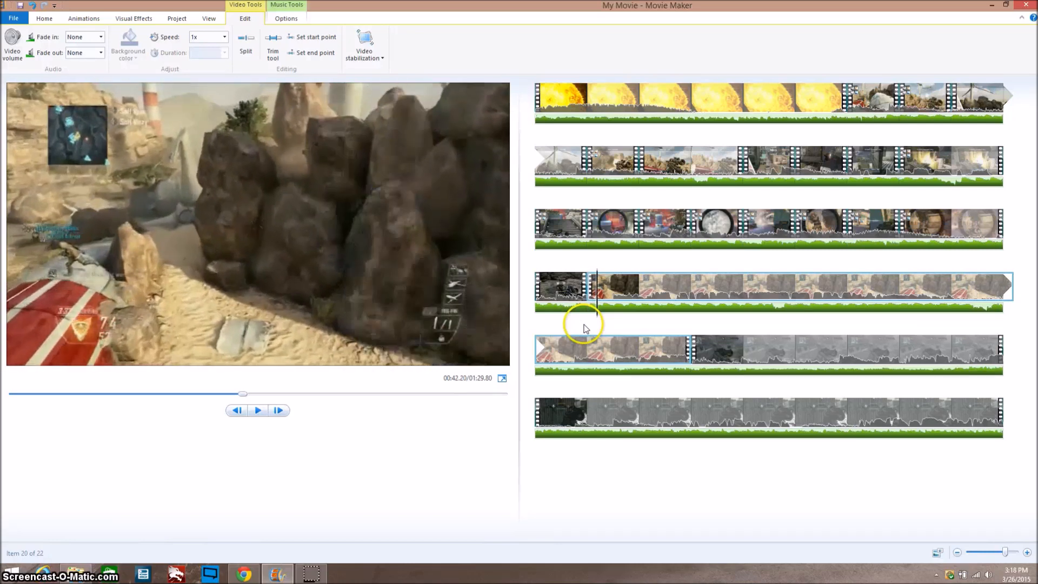
{"action": "key", "text": "m"}
- Split the remaining long Turbine.mp4 clip at about 00:42.60 and again at about 00:42.73
{"action": "key", "text": "l"}
{"action": "key", "text": "l"}
{"action": "key", "text": "l"}
{"action": "key", "text": "l"}
{"action": "key", "text": "l"}
{"action": "key", "text": "l"}
{"action": "key", "text": "l"}
{"action": "key", "text": "l"}
{"action": "key", "text": "l"}
{"action": "key", "text": "l"}
{"action": "key", "text": "l"}
{"action": "key", "text": "l"}
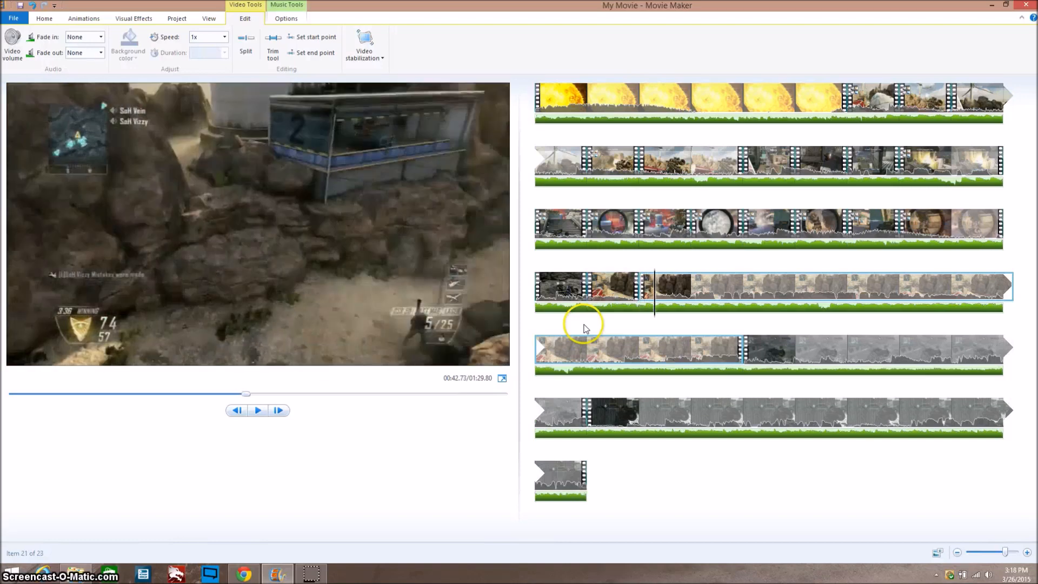
{"action": "key", "text": "j"}
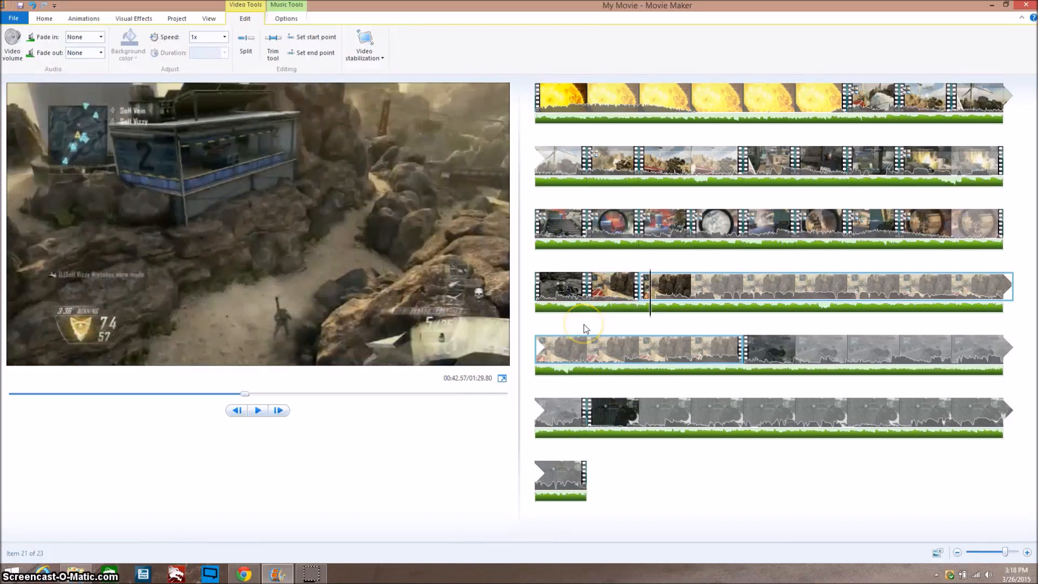
{"action": "key", "text": "l"}
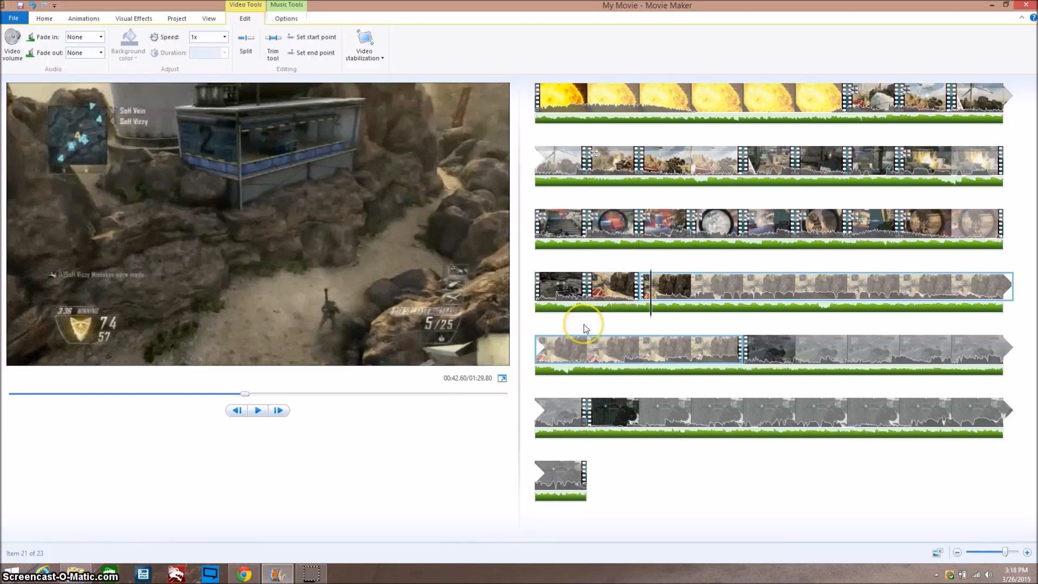
{"action": "key", "text": "m"}
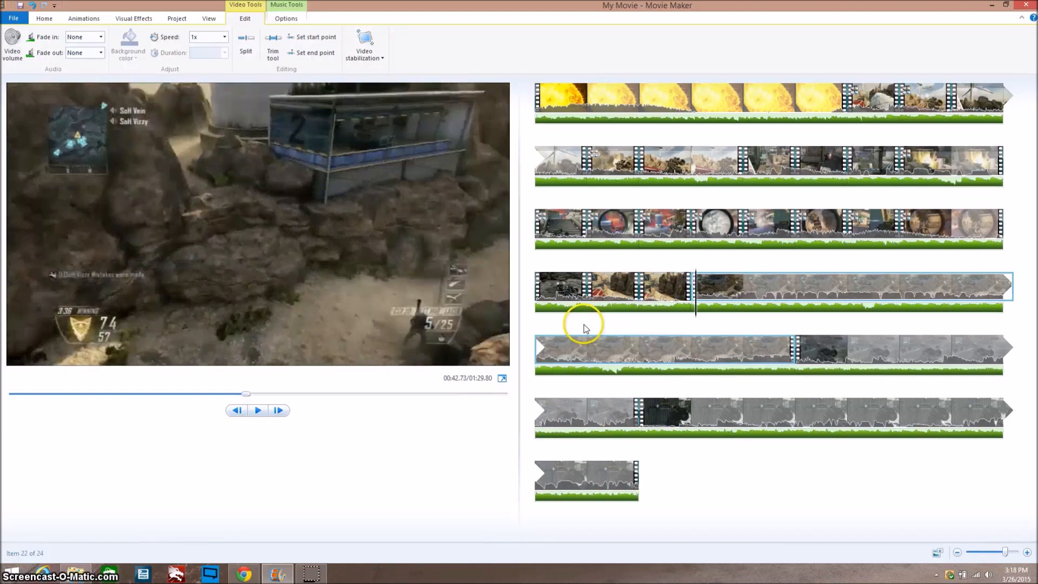
{"action": "key", "text": "m"}
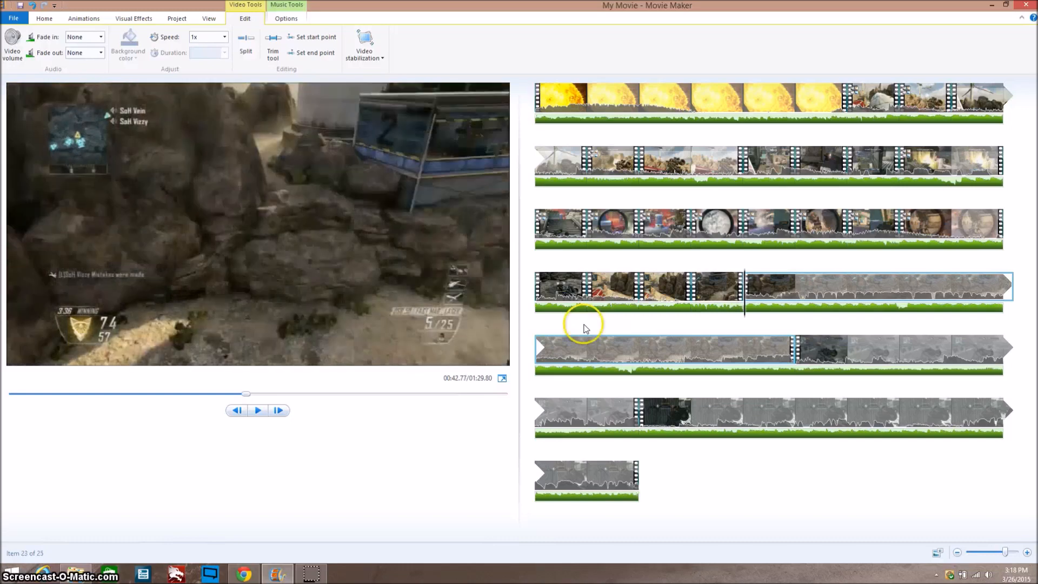
- Split the remaining long Turbine.mp4 clip at the muzzle flash, at about 00:43.1
{"action": "key", "text": "space"}
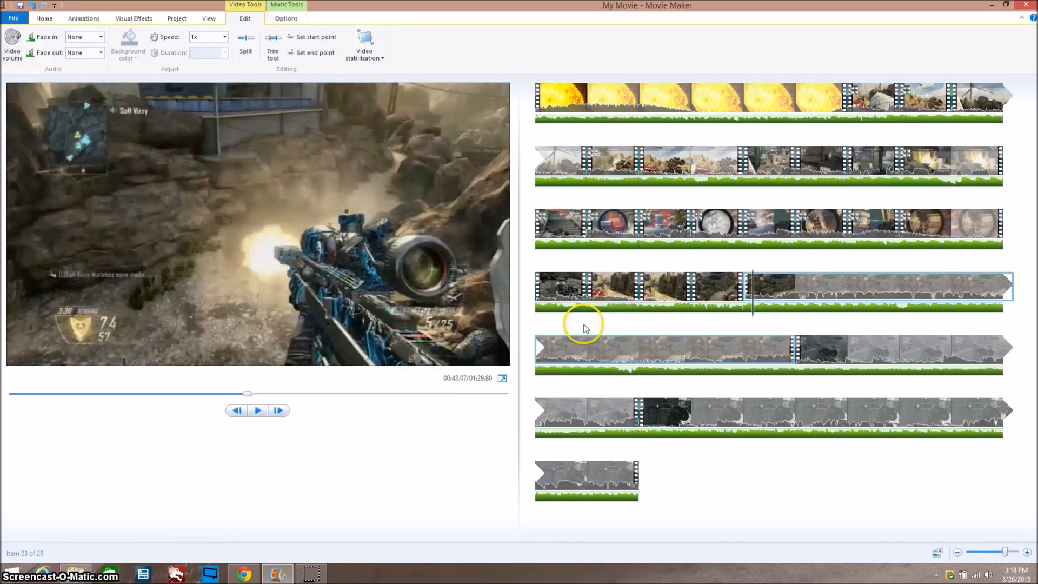
{"action": "key", "text": "l"}
{"action": "key", "text": "j"}
{"action": "key", "text": "j"}
{"action": "key", "text": "j"}
{"action": "key", "text": "l"}
{"action": "key", "text": "m"}
- Split the long Turbine.mp4 clip after the final kill, at about 00:44.57 on the victory screen
{"action": "key", "text": "l"}
{"action": "key", "text": "l"}
{"action": "key", "text": "l"}
{"action": "key", "text": "l"}
{"action": "key", "text": "l"}
{"action": "key", "text": "l"}
{"action": "key", "text": "l"}
{"action": "key", "text": "l"}
{"action": "key", "text": "l"}
{"action": "key", "text": "l"}
{"action": "key", "text": "l"}
{"action": "key", "text": "l"}
{"action": "key", "text": "l"}
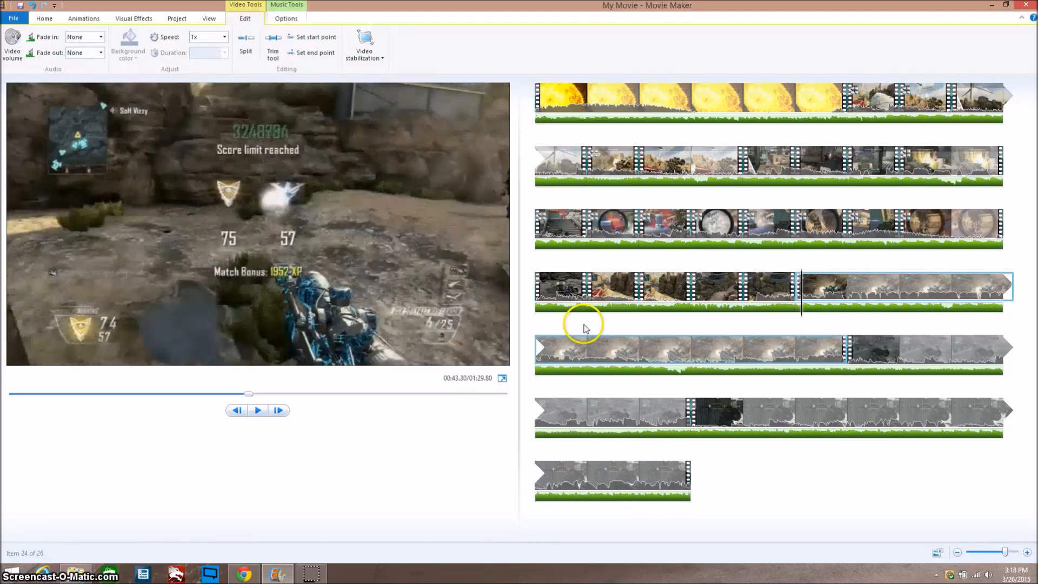
{"action": "key", "text": "l"}
{"action": "key", "text": "l"}
{"action": "key", "text": "l"}
{"action": "key", "text": "l"}
{"action": "key", "text": "l"}
{"action": "key", "text": "l"}
{"action": "key", "text": "l"}
{"action": "key", "text": "l"}
{"action": "key", "text": "l"}
{"action": "key", "text": "l"}
{"action": "key", "text": "l"}
{"action": "key", "text": "l"}
{"action": "key", "text": "l"}
{"action": "key", "text": "l"}
{"action": "key", "text": "l"}
{"action": "key", "text": "l"}
{"action": "key", "text": "l"}
{"action": "key", "text": "l"}
{"action": "key", "text": "l"}
{"action": "key", "text": "l"}
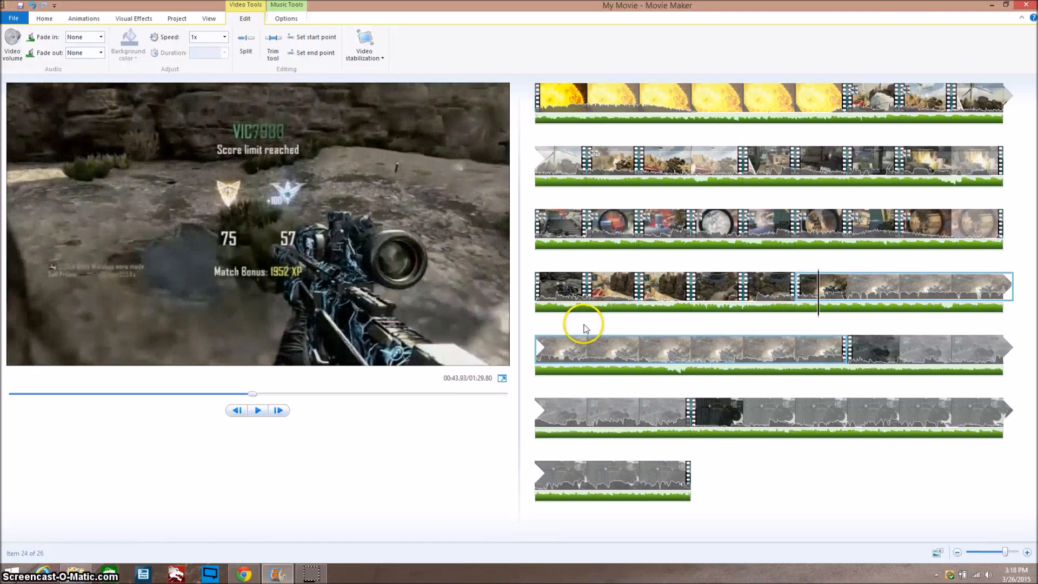
{"action": "key", "text": "m"}
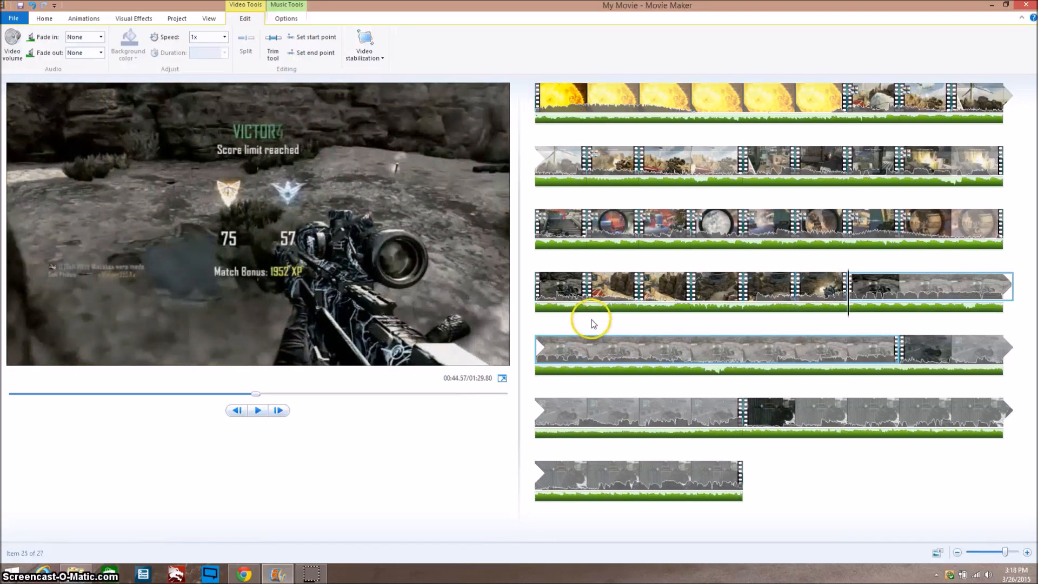
- Set the speed of the second Turbine.mp4 piece, which starts at about 00:41.87, to 0.5x
{"action": "left_click", "coordinate": [562, 296]}
{"action": "key", "text": "space"}
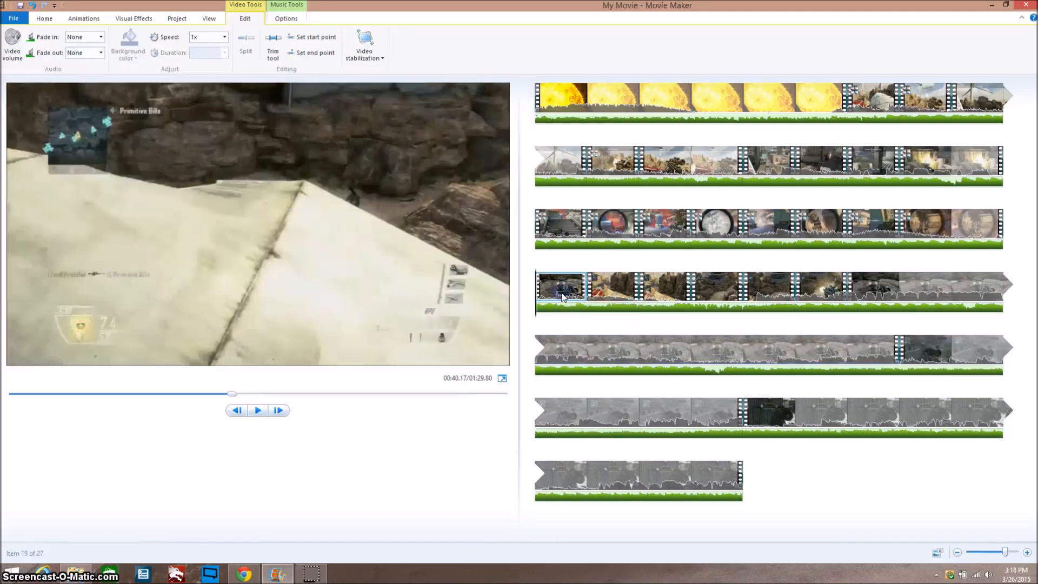
{"action": "left_click", "coordinate": [615, 300]}
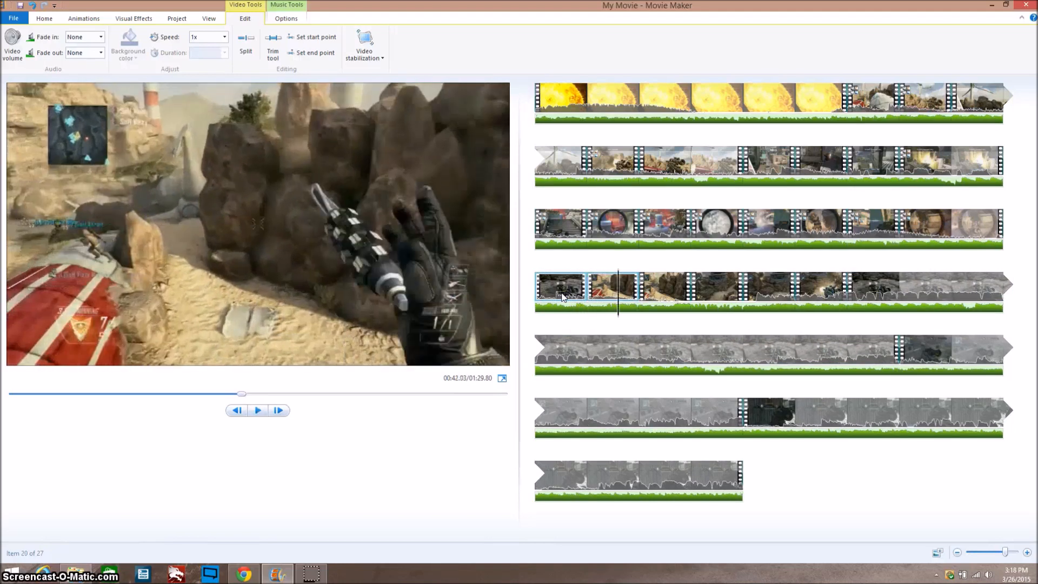
{"action": "left_click", "coordinate": [225, 37]}
{"action": "left_click", "coordinate": [218, 68]}
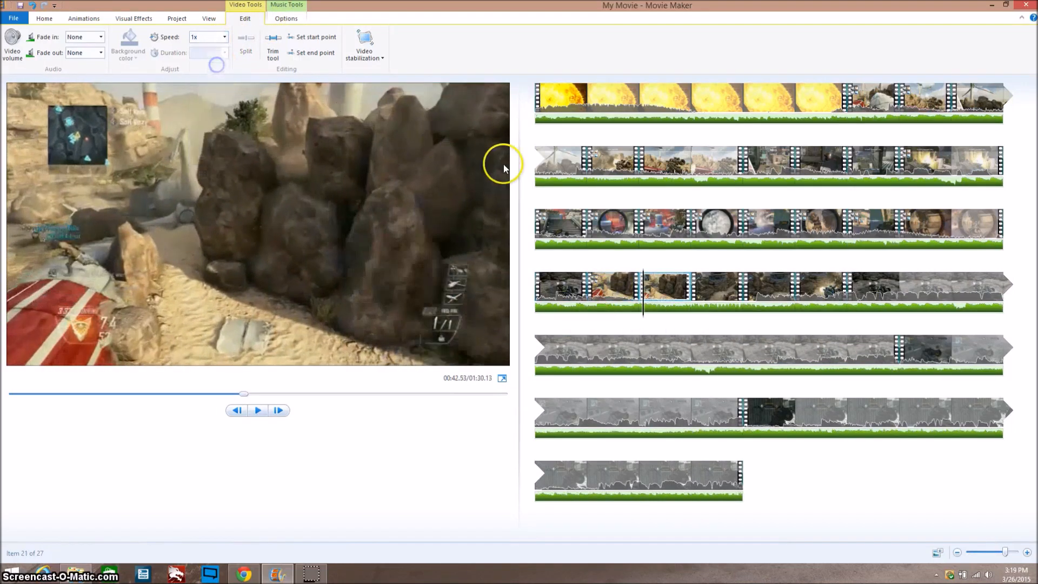
- Set the speed of the fourth Turbine.mp4 piece and of the piece starting at the muzzle flash to 0.5x
{"action": "left_click", "coordinate": [662, 289]}
{"action": "left_click", "coordinate": [714, 292]}
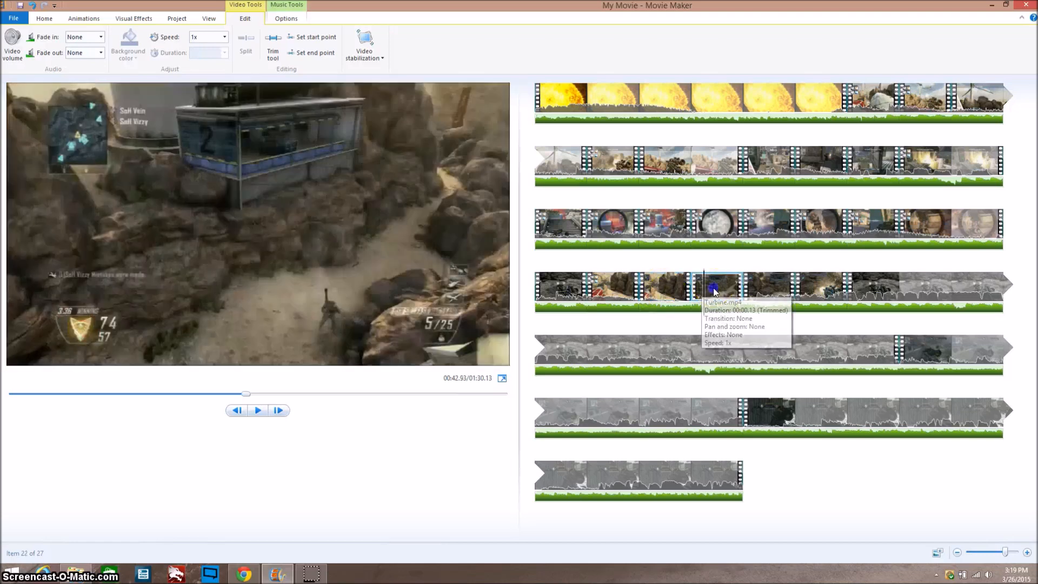
{"action": "left_click", "coordinate": [224, 37]}
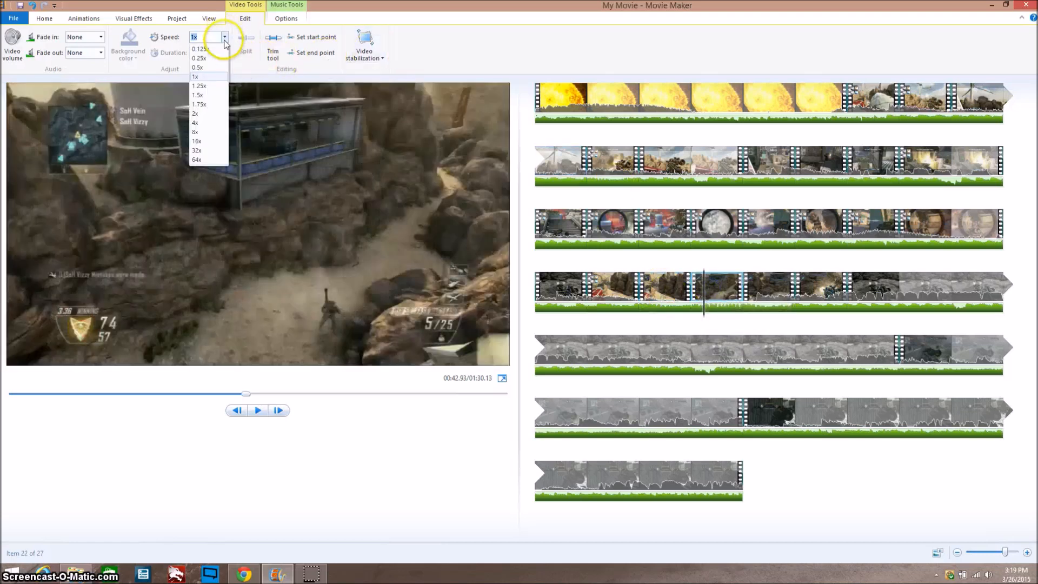
{"action": "left_click", "coordinate": [219, 67]}
{"action": "left_click", "coordinate": [819, 283]}
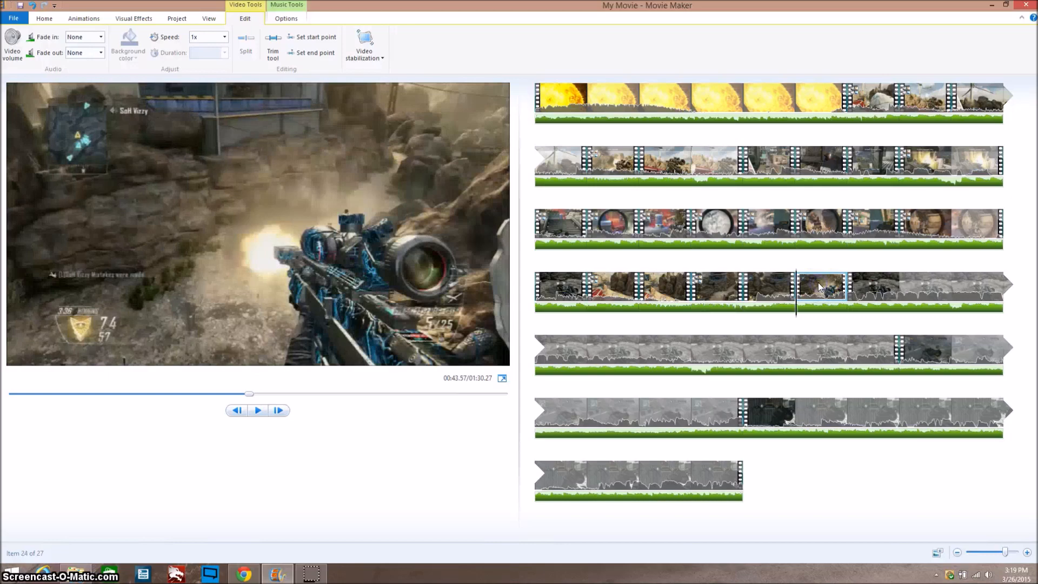
{"action": "left_click", "coordinate": [224, 37]}
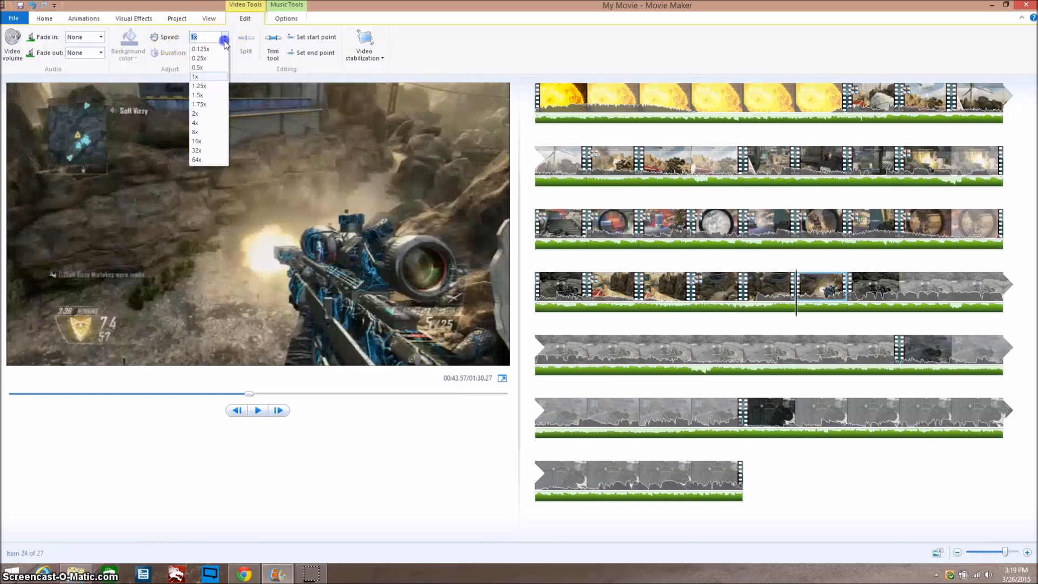
{"action": "left_click", "coordinate": [217, 67]}
- Play back the Turbine.mp4 pieces from the first one through the slowed final shot to check the timing
{"action": "left_click", "coordinate": [549, 286]}
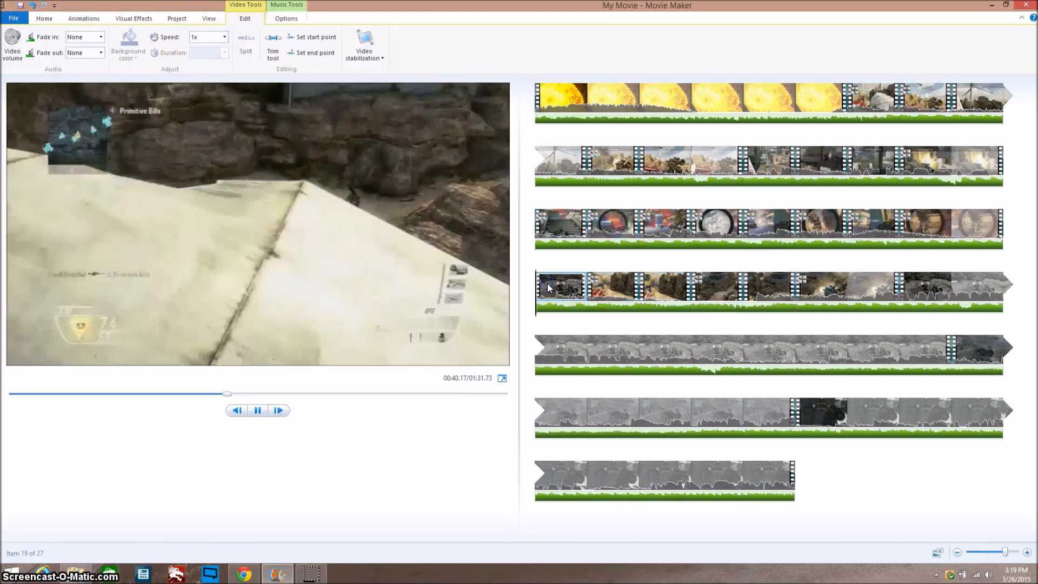
{"action": "key", "text": "space"}
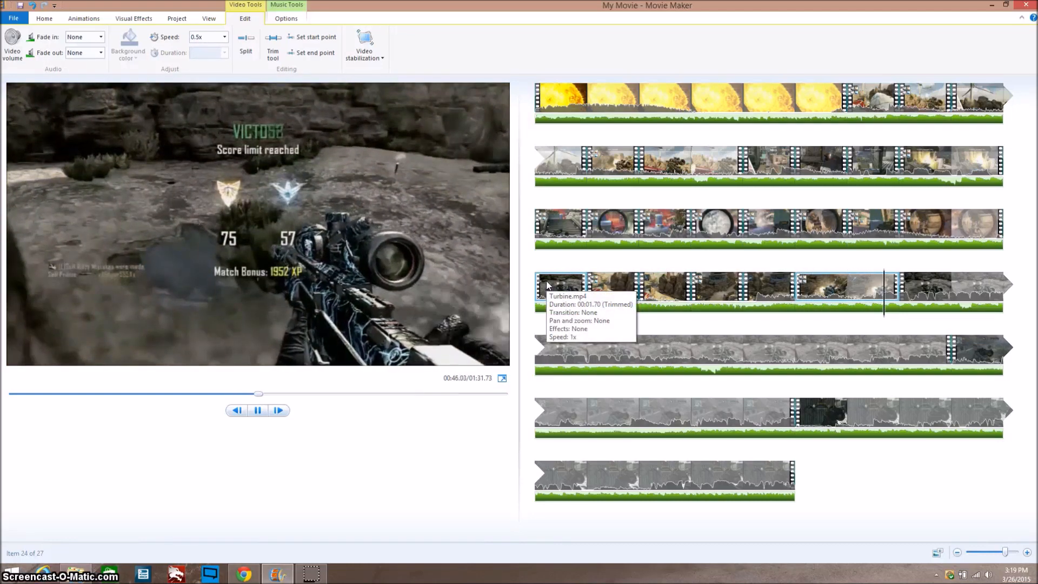
{"action": "left_click", "coordinate": [577, 274]}
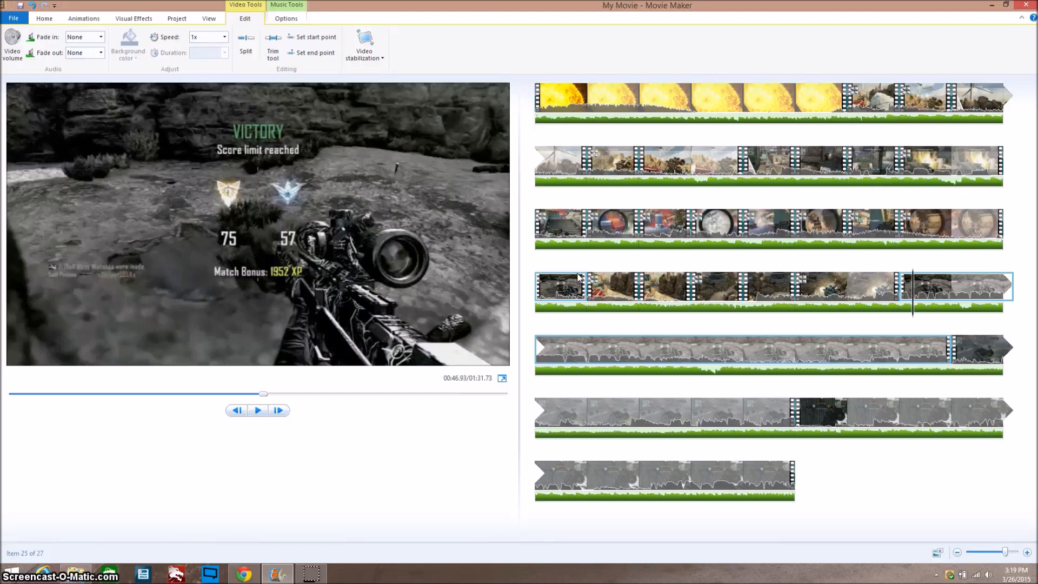
{"action": "left_click", "coordinate": [643, 280]}
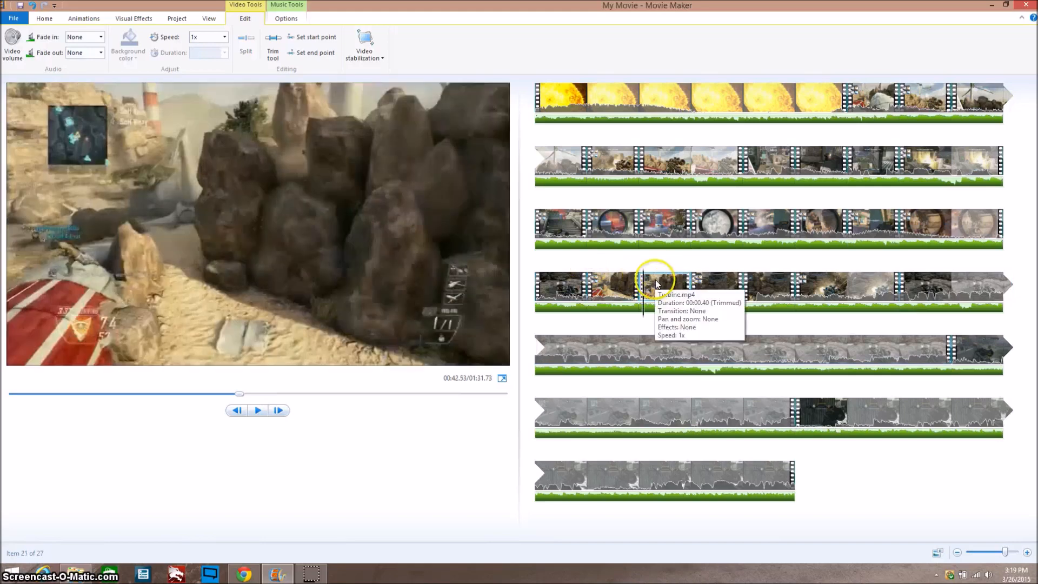
- Split the slowed final-shot Turbine.mp4 piece at about 00:45.60 and remove the part after the split
{"action": "left_click", "coordinate": [830, 292]}
{"action": "key", "text": "space"}
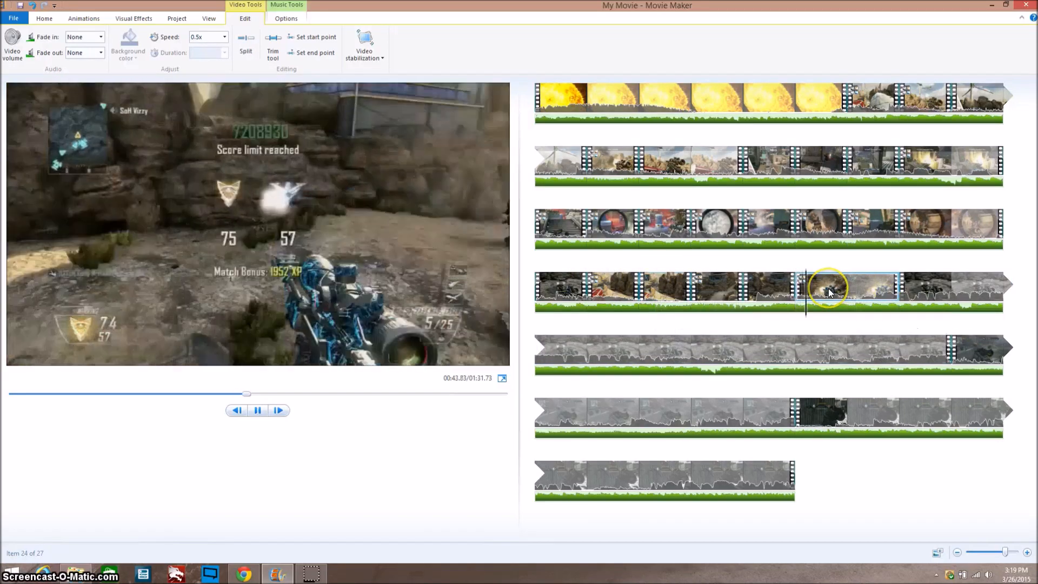
{"action": "key", "text": "space"}
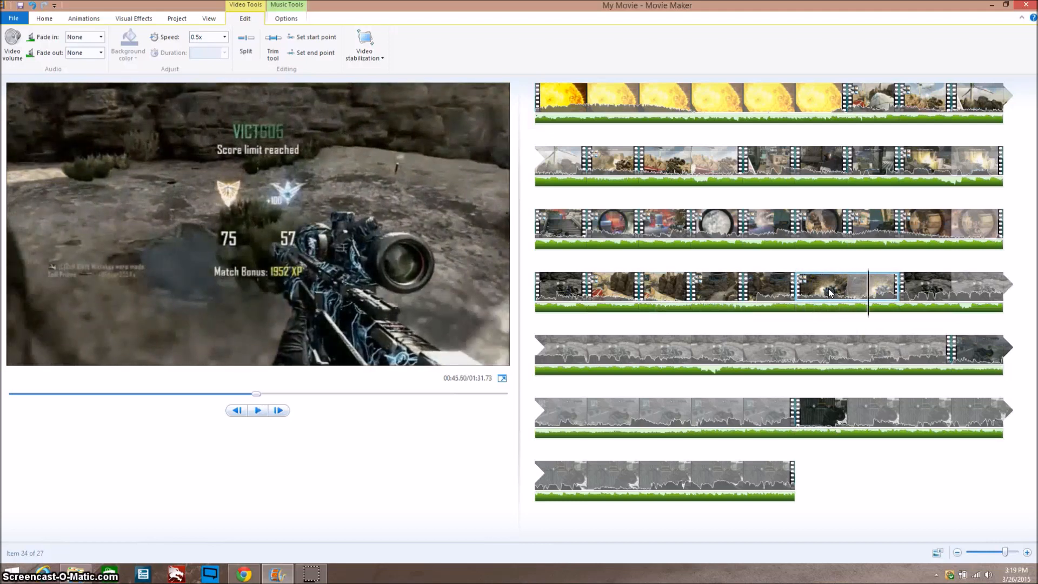
{"action": "key", "text": "m"}
{"action": "right_click", "coordinate": [905, 283]}
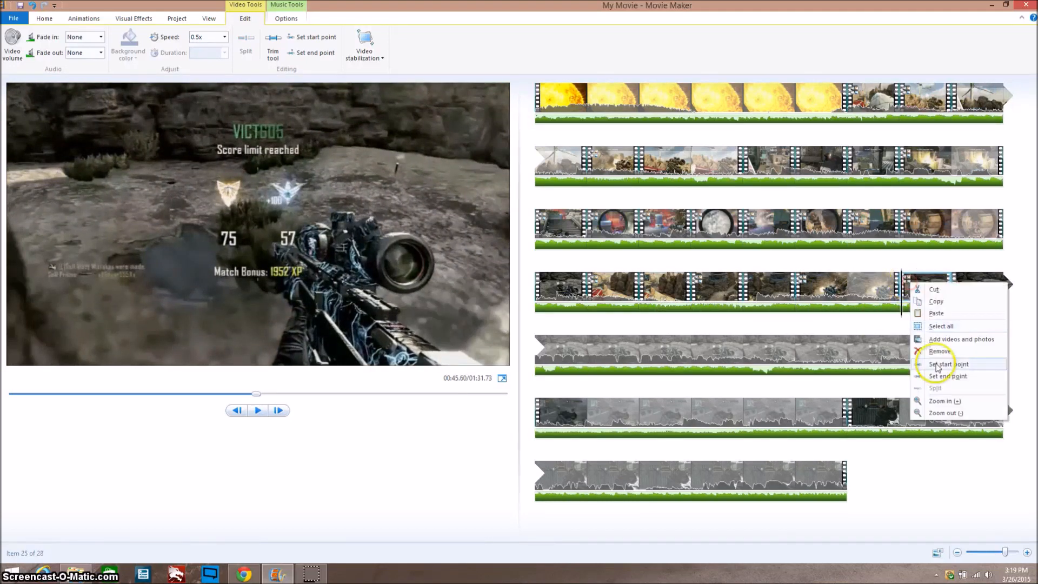
{"action": "left_click", "coordinate": [940, 352]}
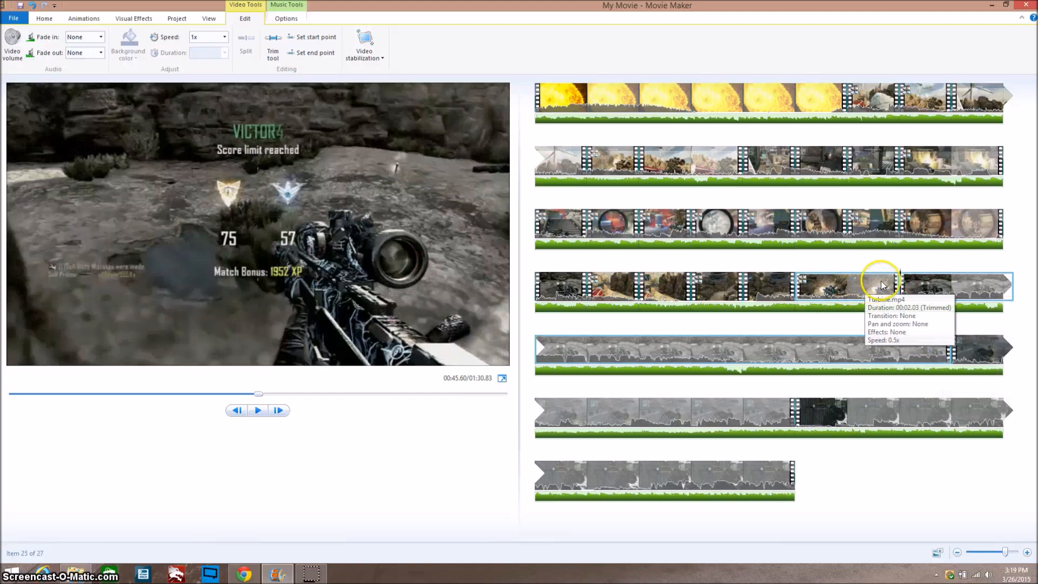
- Try a speed of 1.5x on the third Turbine.mp4 piece, which starts at about 00:42.53, and adjust its video volume
{"action": "left_click", "coordinate": [554, 284]}
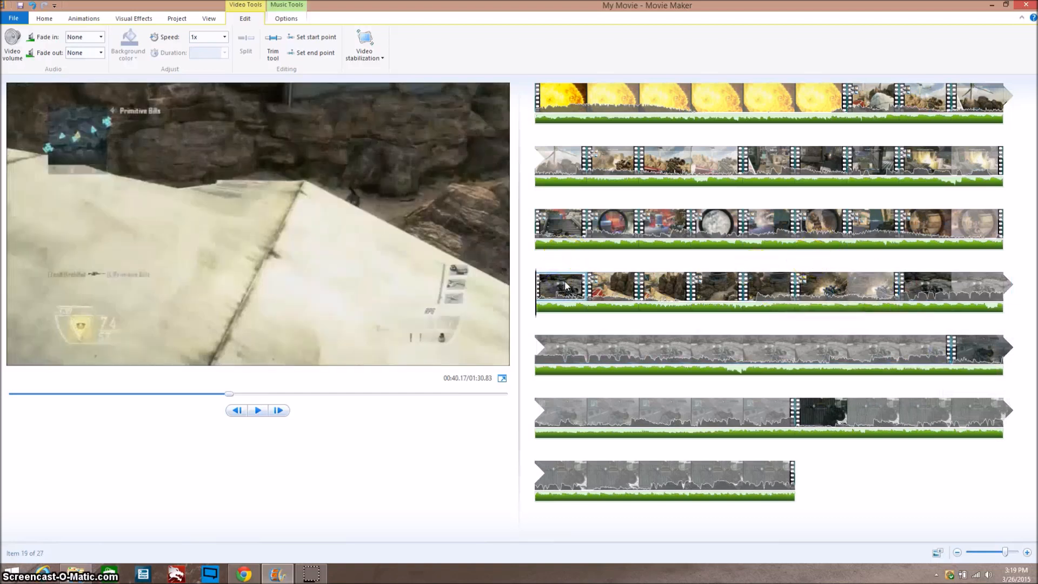
{"action": "left_click", "coordinate": [671, 286]}
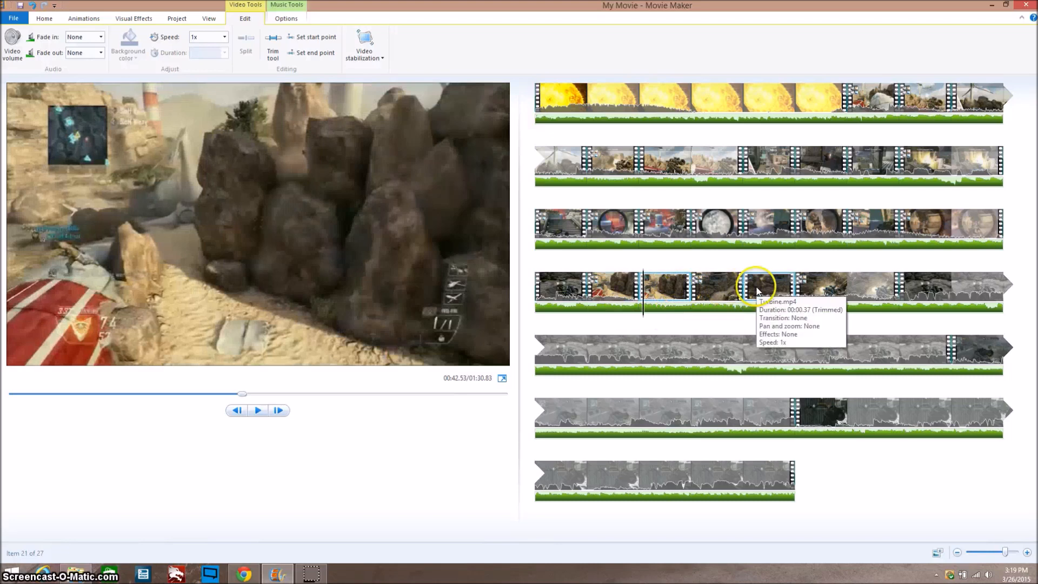
{"action": "left_click", "coordinate": [756, 285]}
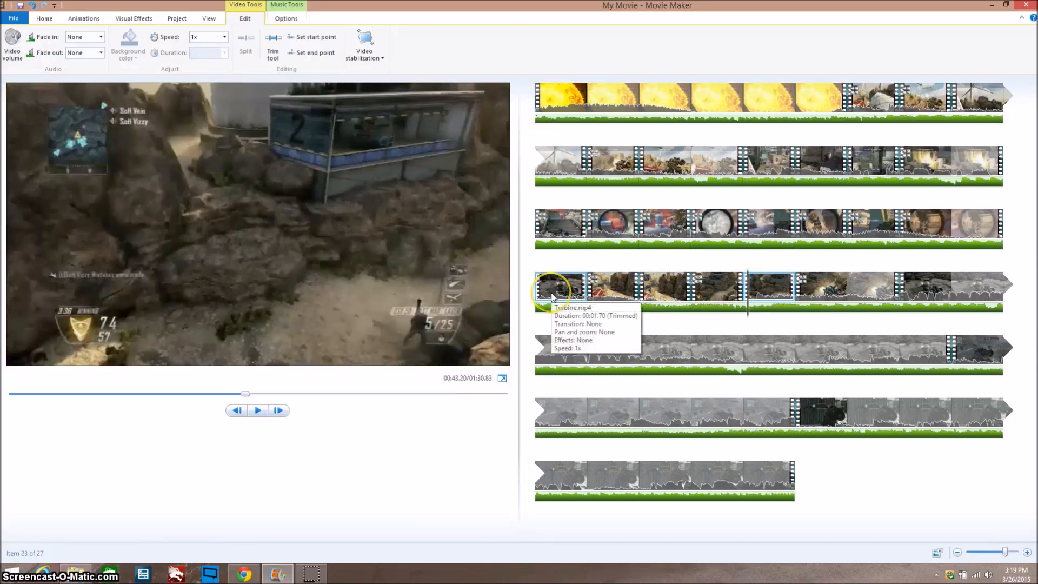
{"action": "left_click", "coordinate": [555, 292]}
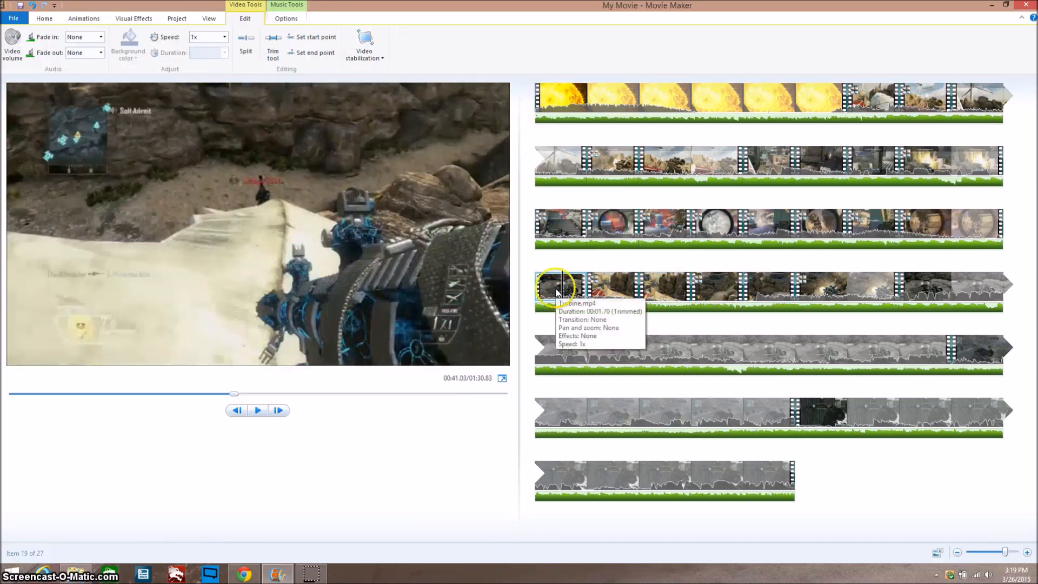
{"action": "left_click", "coordinate": [655, 292]}
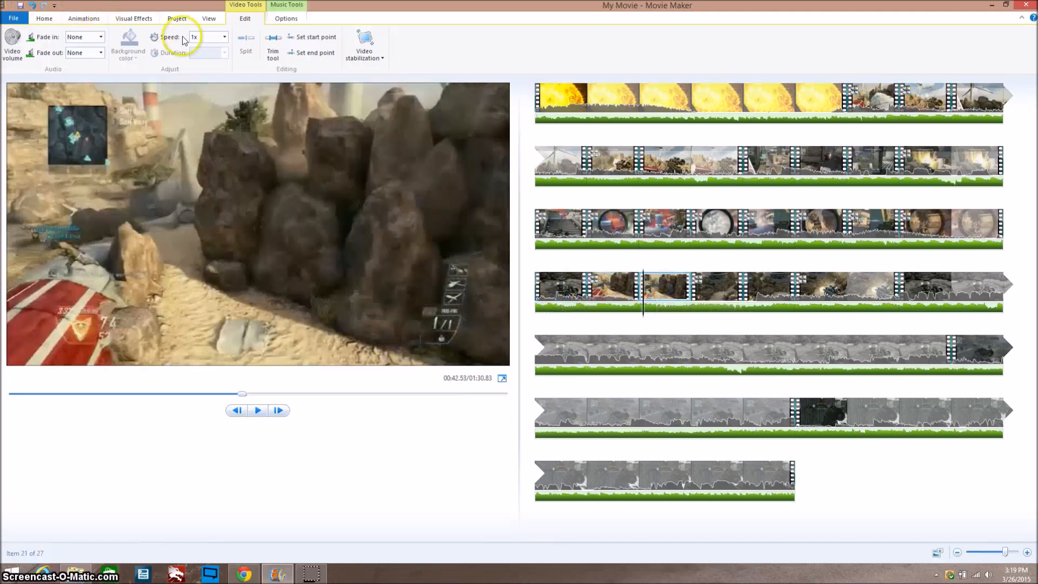
{"action": "left_click", "coordinate": [218, 41]}
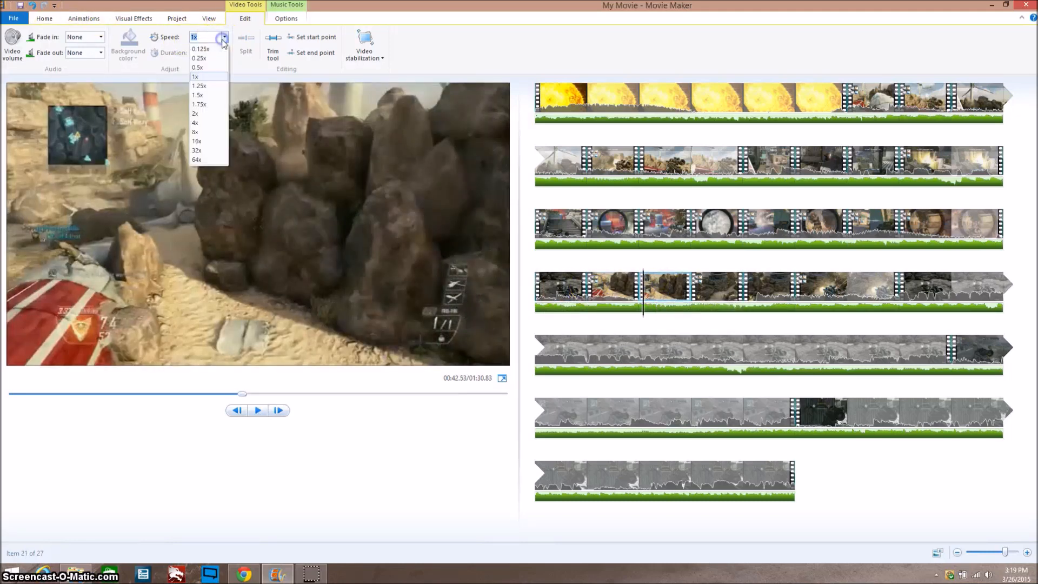
{"action": "left_click", "coordinate": [200, 94]}
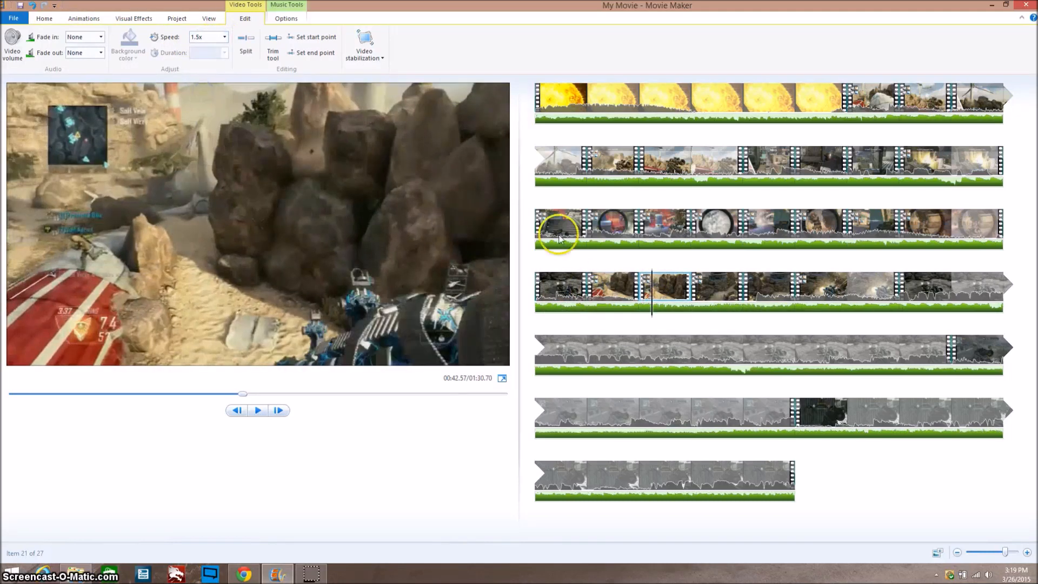
{"action": "left_click", "coordinate": [13, 43]}
{"action": "left_click", "coordinate": [470, 62]}
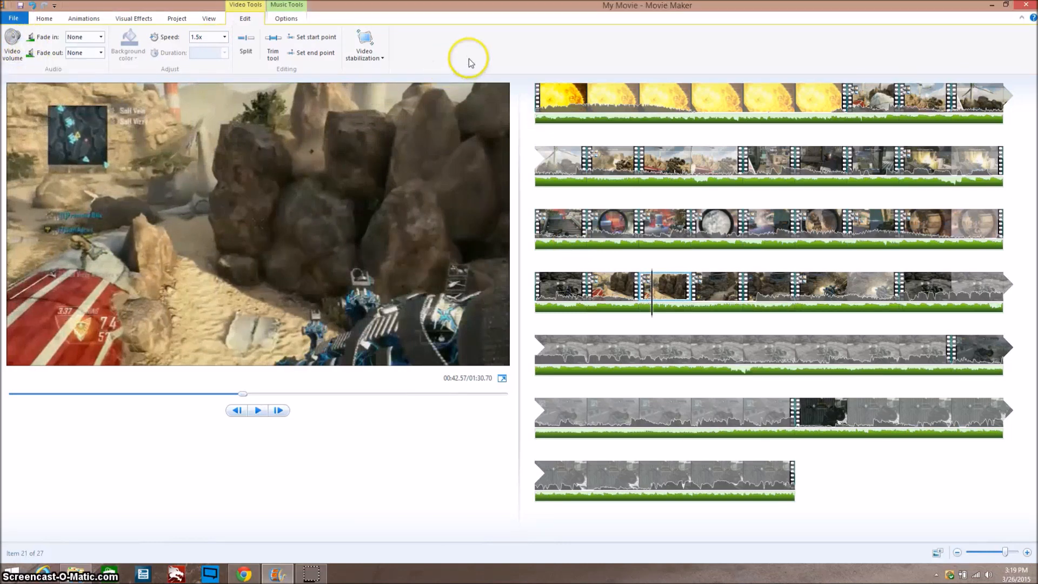
- Try a speed of 1.5x on the fifth Turbine.mp4 piece, which starts at about 00:43.07, and adjust its video volume
{"action": "left_click", "coordinate": [760, 287]}
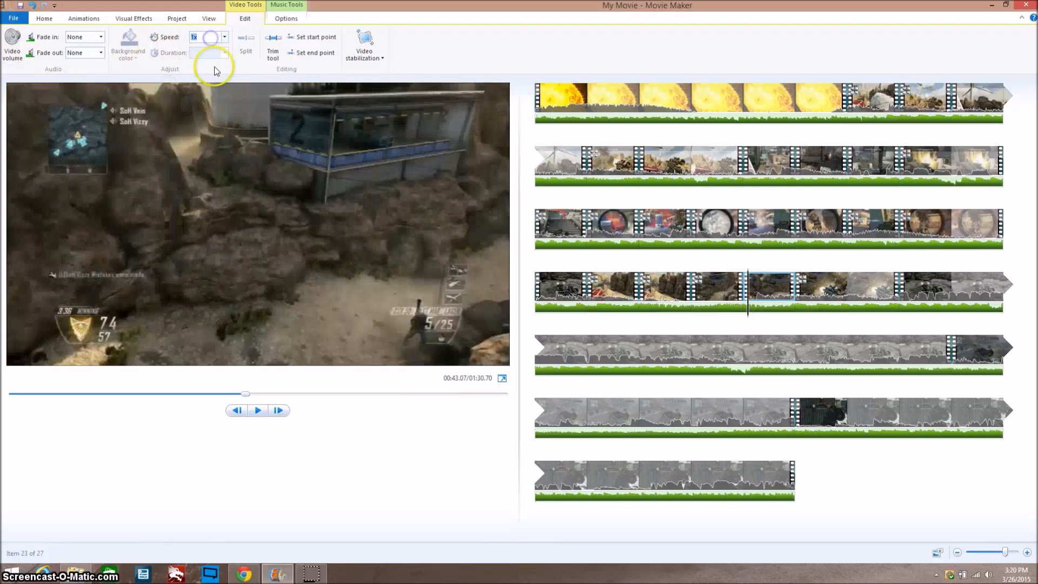
{"action": "left_click", "coordinate": [224, 37]}
{"action": "left_click", "coordinate": [199, 94]}
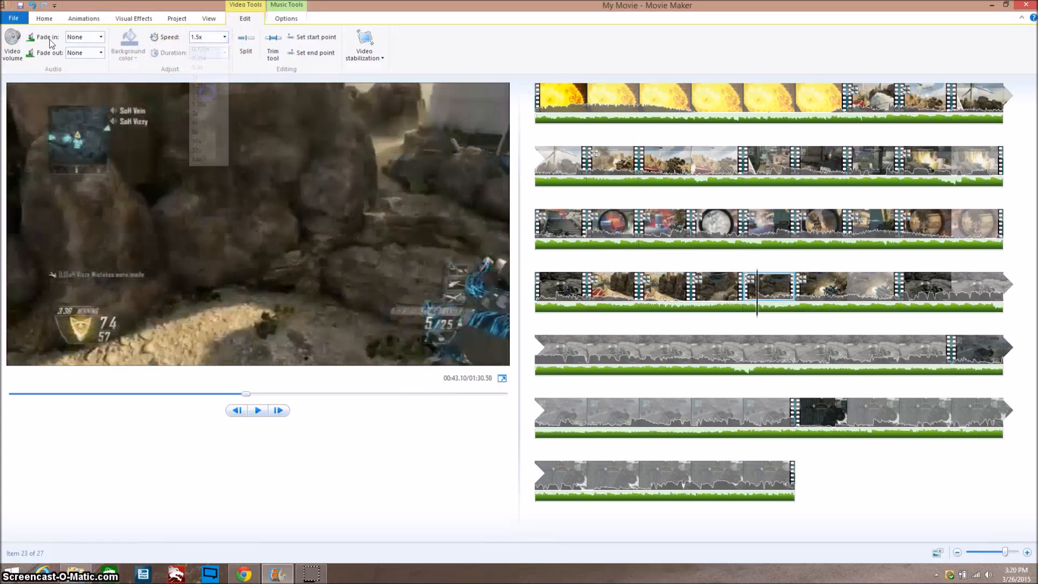
{"action": "left_click", "coordinate": [12, 43]}
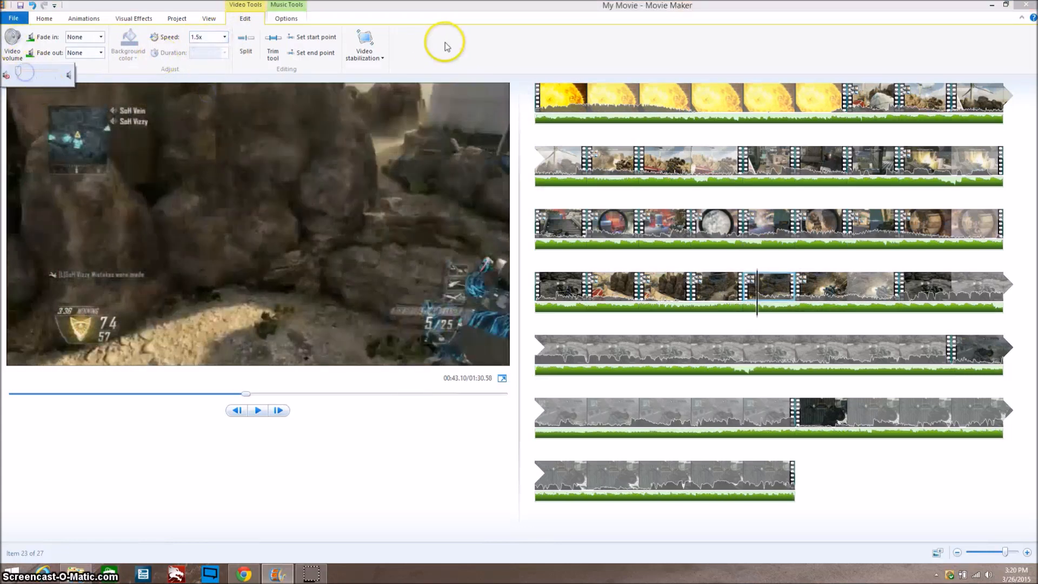
- Play back the Turbine.mp4 pieces from the first one through the final shot, and undo the 1.5x speed changes
{"action": "left_click", "coordinate": [540, 285]}
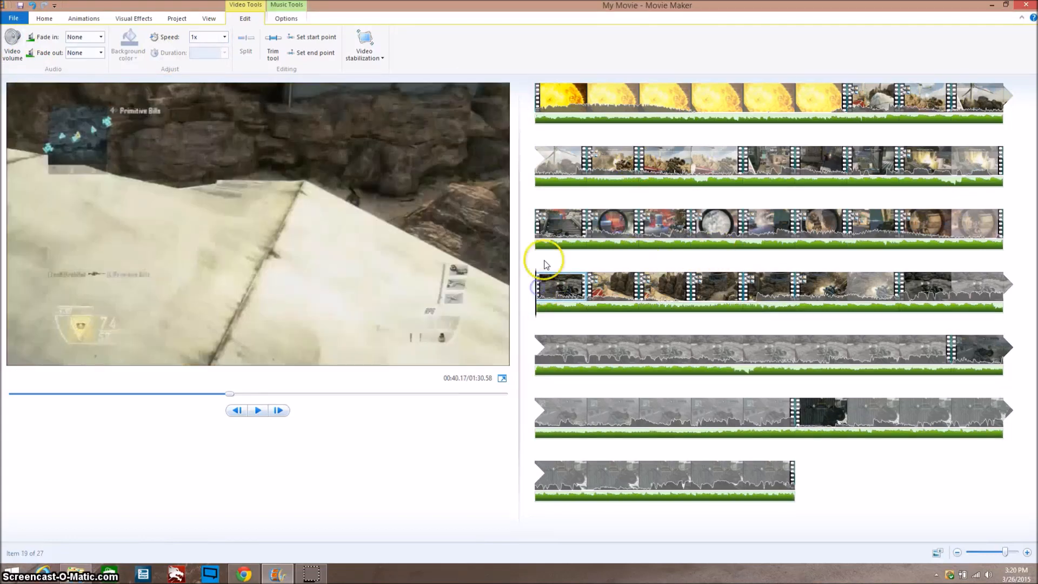
{"action": "key", "text": "space"}
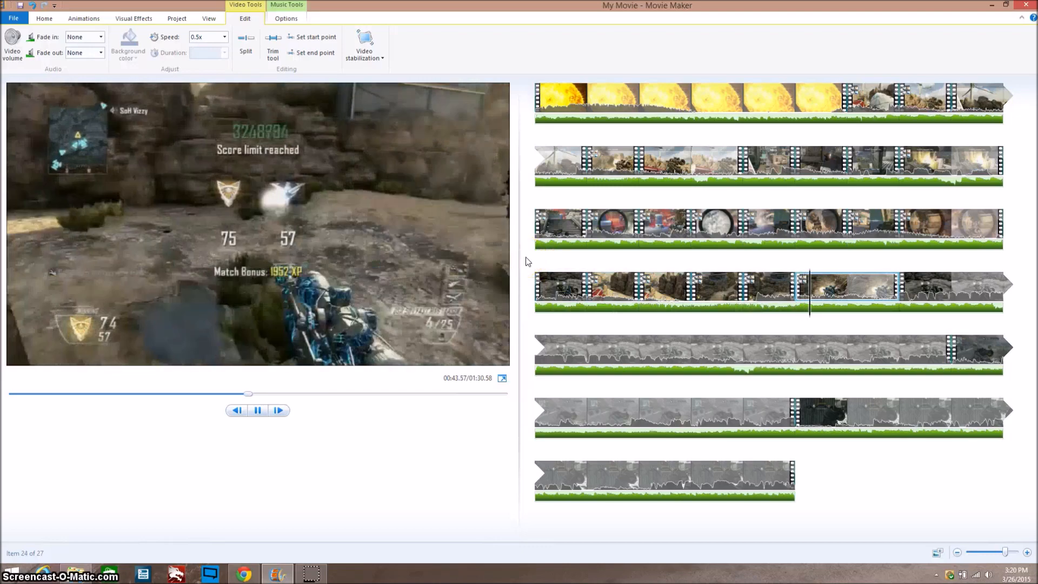
{"action": "key", "text": "space"}
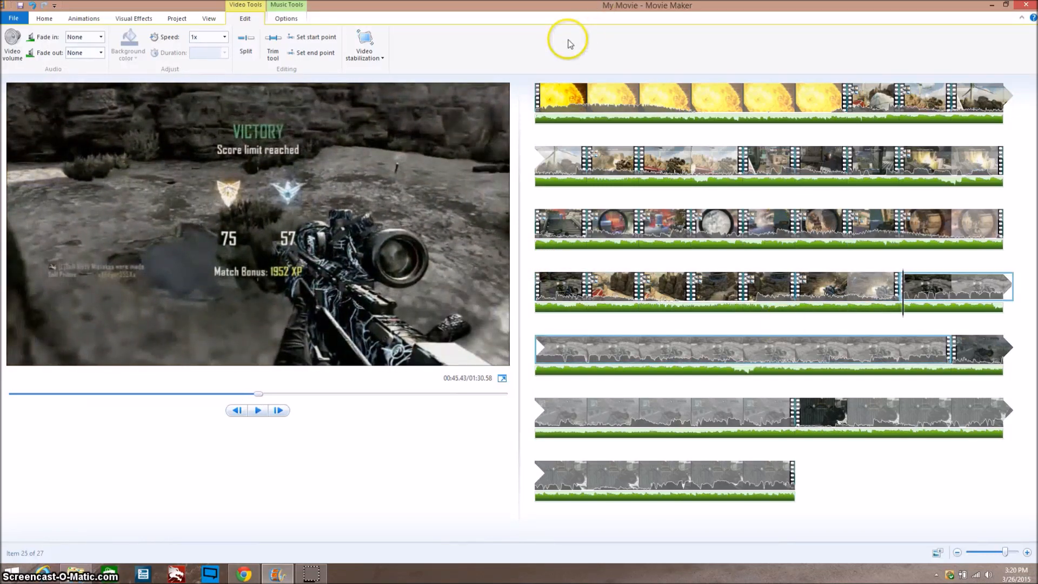
{"action": "key", "text": "ctrl+z"}
{"action": "key", "text": "ctrl+z"}
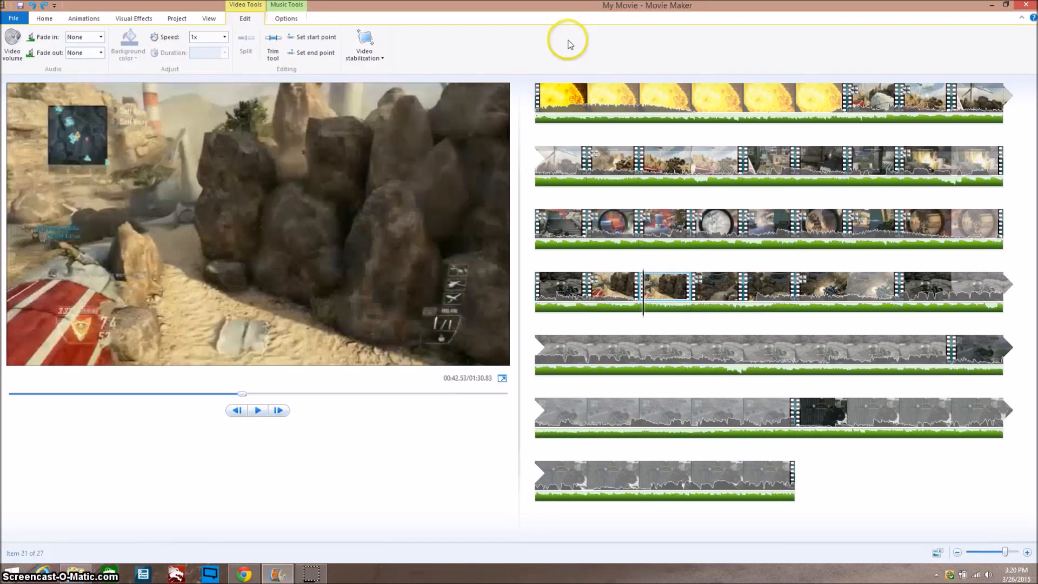
- Play back the Turbine.mp4 sequence from its first piece past the slowed final shot to check the timing at the original in-between speeds
{"action": "left_click", "coordinate": [557, 295]}
{"action": "key", "text": "space"}
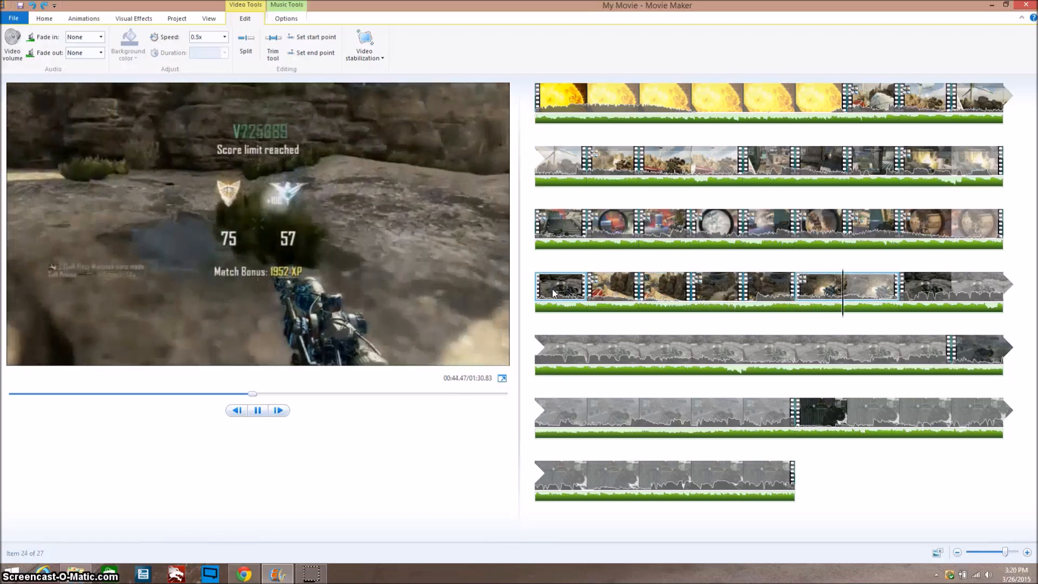
{"action": "key", "text": "space"}
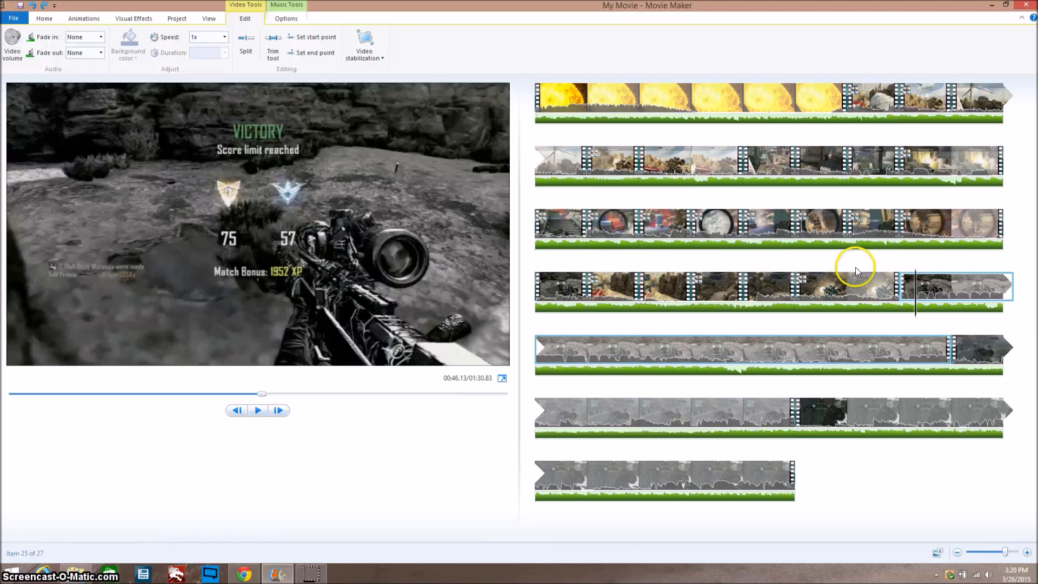
{"action": "key", "text": "space"}
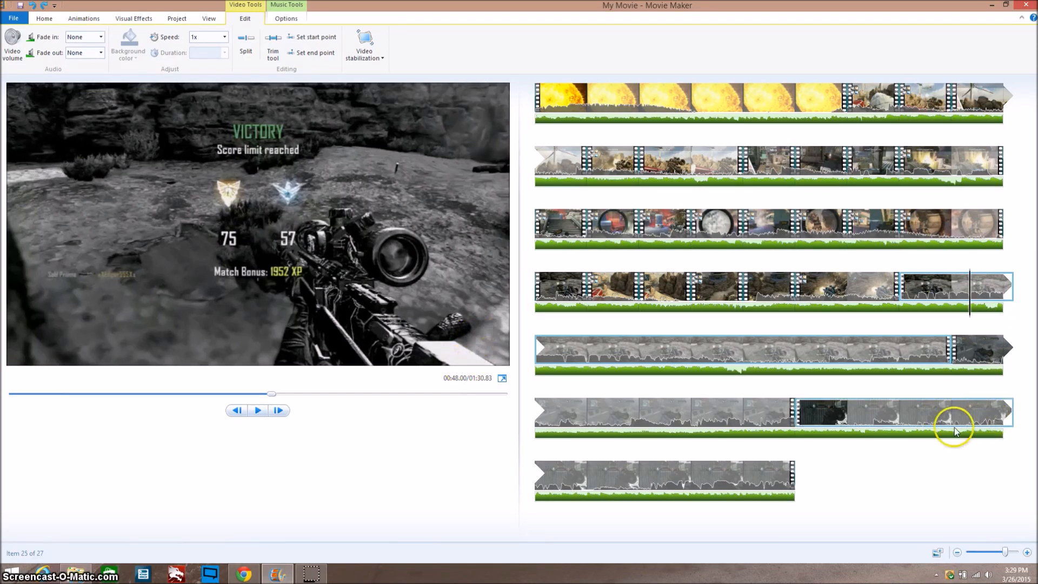
{"action": "left_click", "coordinate": [820, 289], "text": "ctrl"}
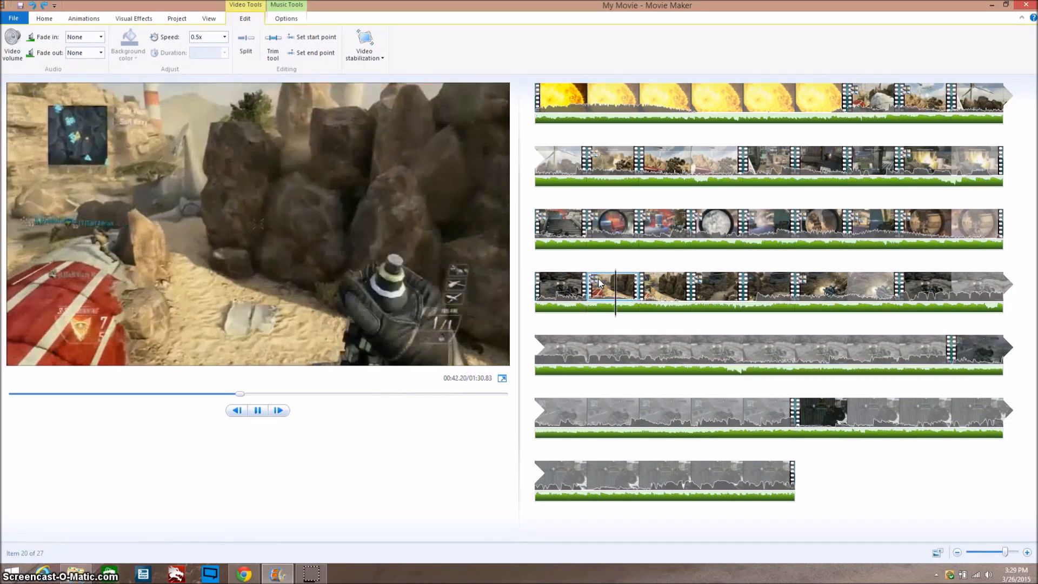
- Split the long piece following the slowed final shot within its FINAL KILLCAM footage and remove the part before the split
{"action": "left_click_drag", "start_coordinate": [654, 318], "coordinate": [938, 319]}
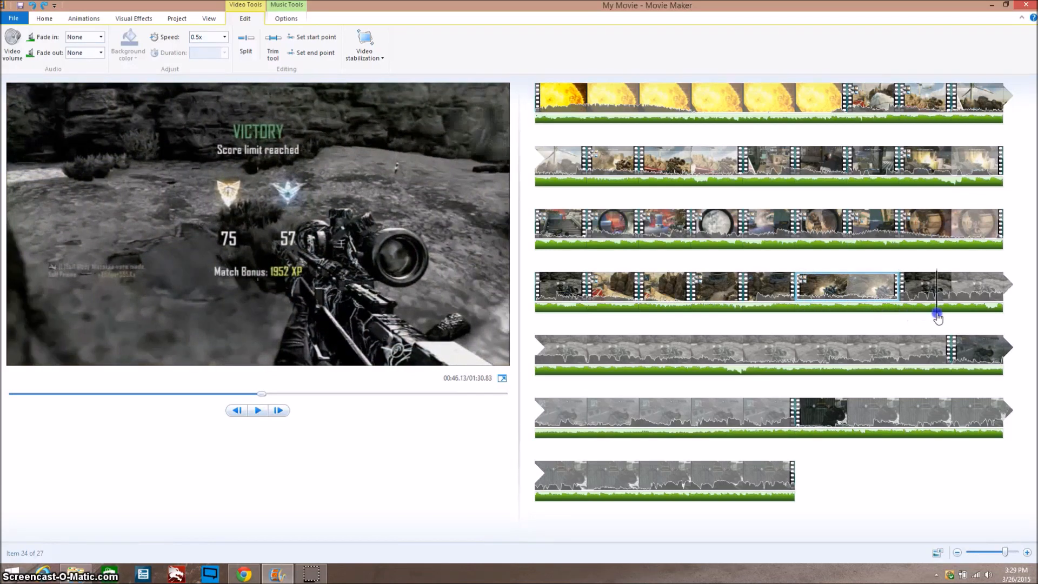
{"action": "left_click_drag", "start_coordinate": [1011, 322], "coordinate": [1015, 324]}
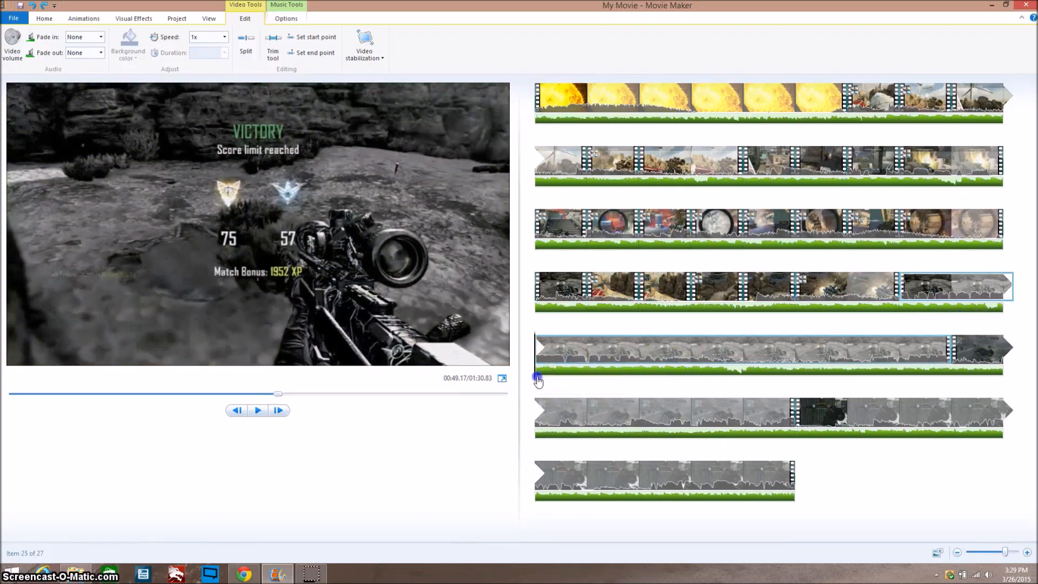
{"action": "left_click_drag", "start_coordinate": [559, 381], "coordinate": [760, 392]}
{"action": "key", "text": "m"}
{"action": "right_click", "coordinate": [657, 351]}
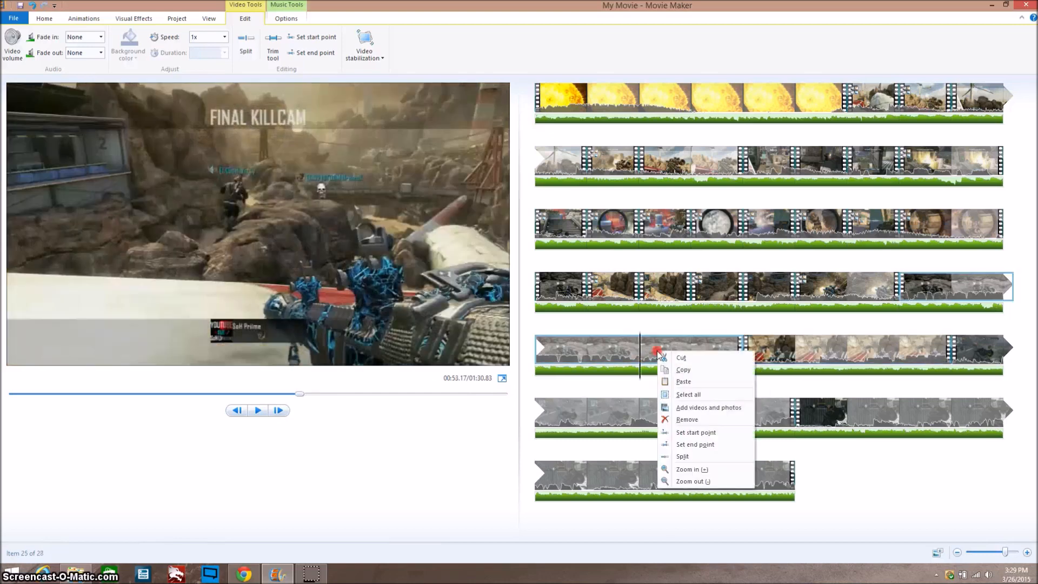
{"action": "left_click", "coordinate": [687, 419]}
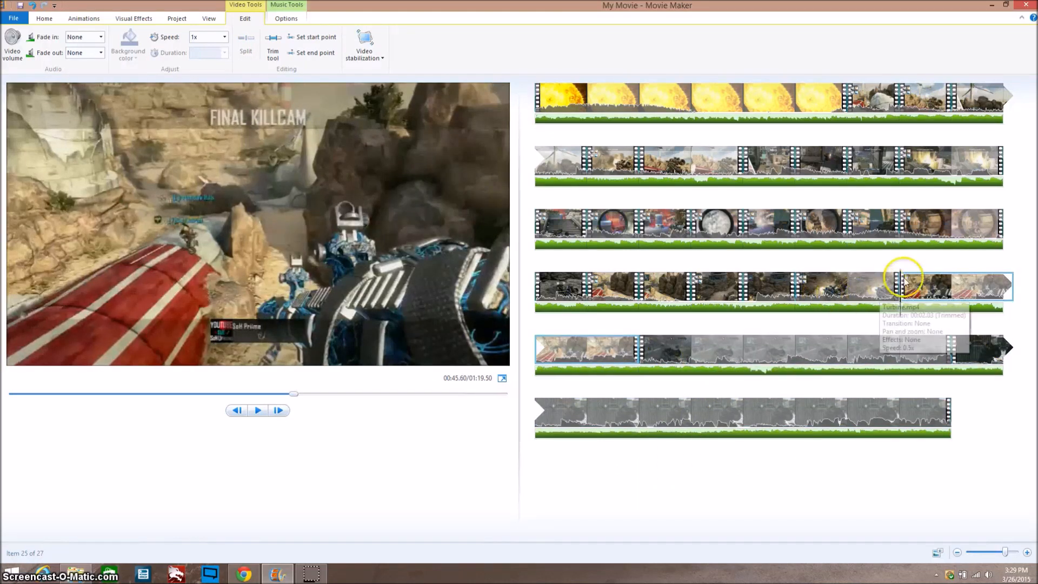
- Add a Crossfade transition with a duration of 0.25 to the start of the FINAL KILLCAM piece
{"action": "left_click", "coordinate": [851, 306]}
{"action": "left_click_drag", "start_coordinate": [852, 308], "coordinate": [938, 308]}
{"action": "left_click", "coordinate": [909, 284]}
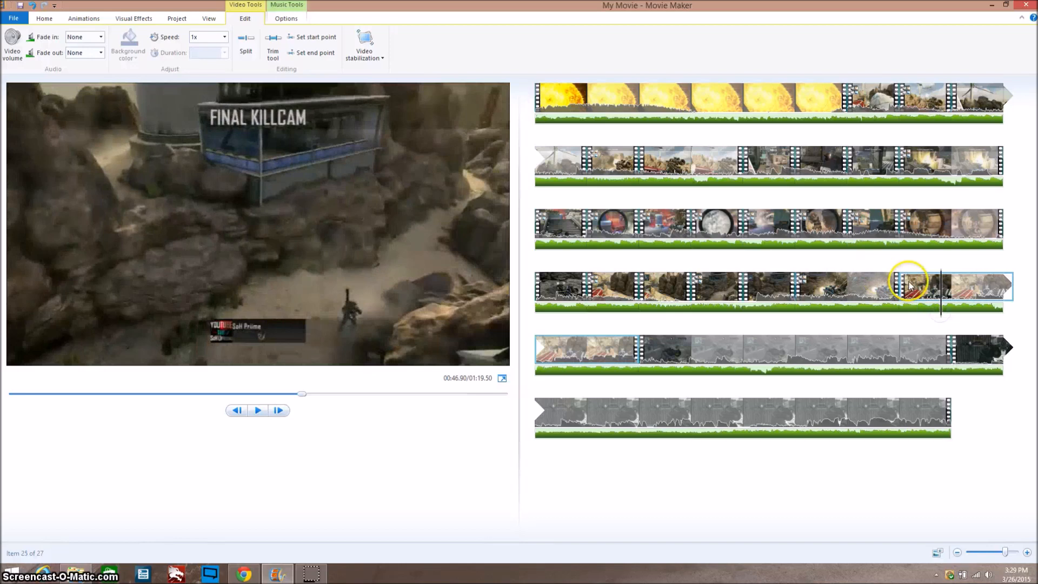
{"action": "left_click", "coordinate": [85, 18]}
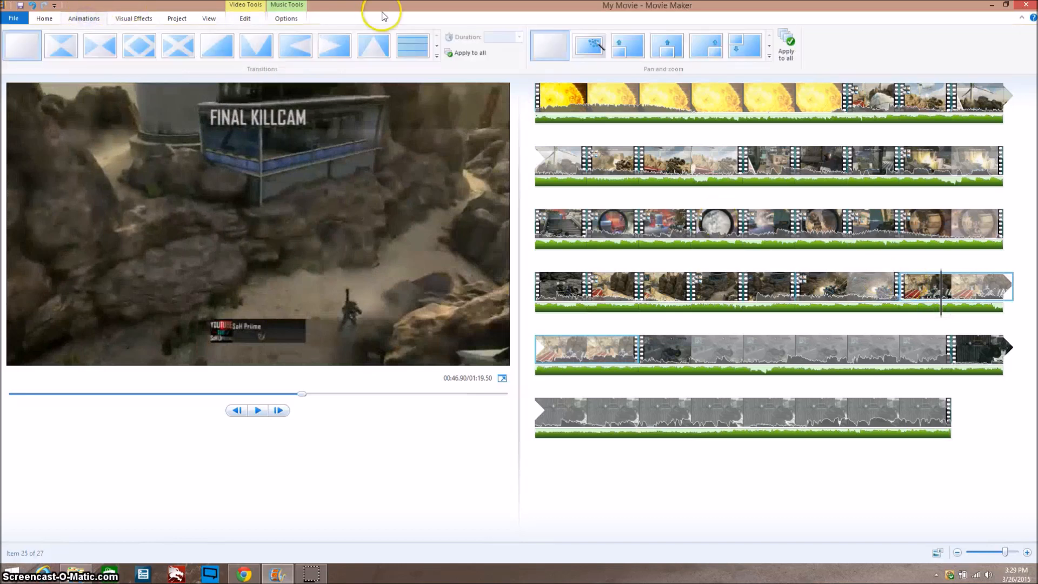
{"action": "left_click", "coordinate": [437, 49]}
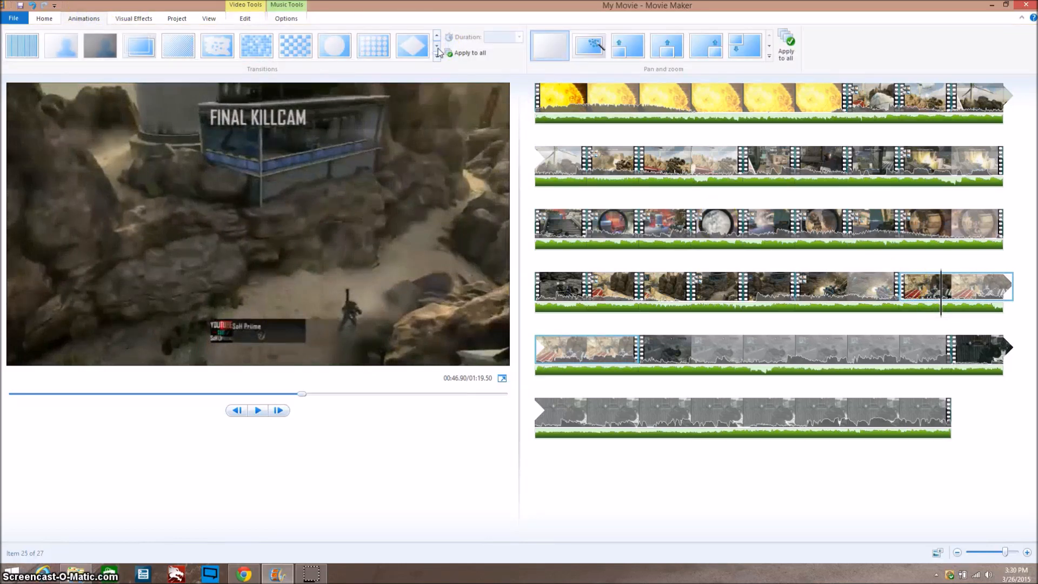
{"action": "left_click", "coordinate": [146, 47]}
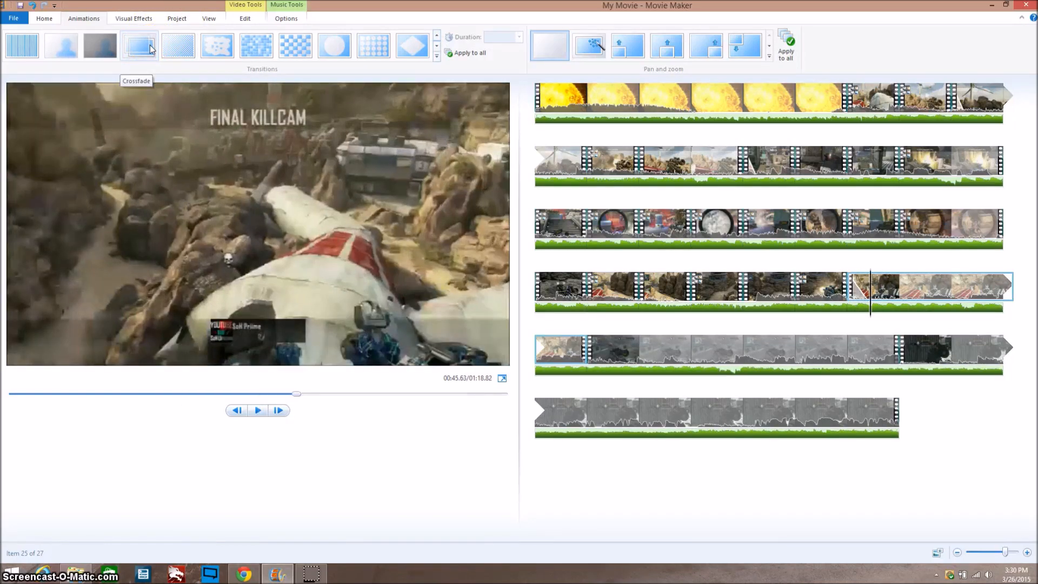
{"action": "left_click", "coordinate": [151, 49]}
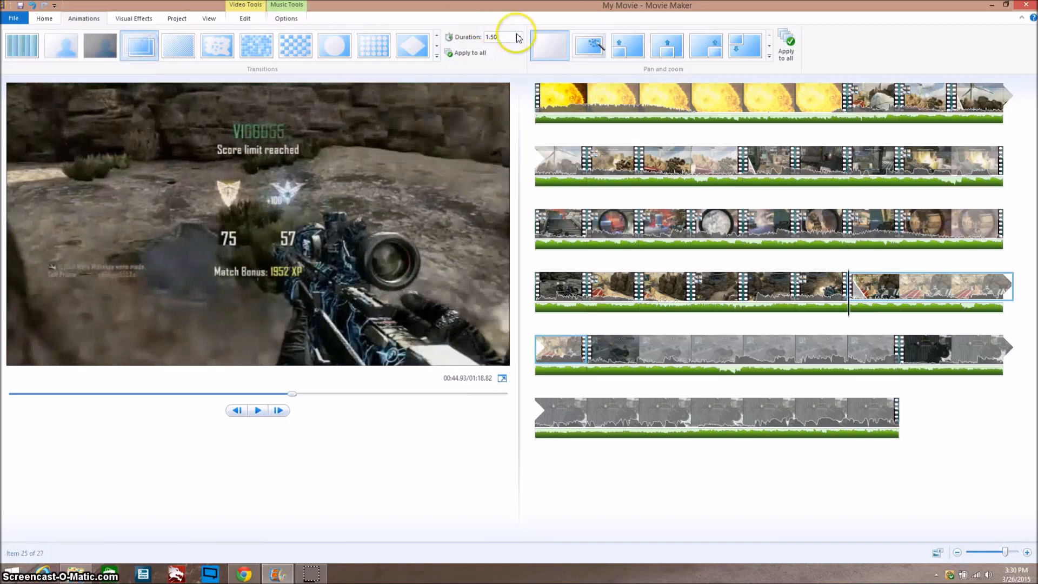
{"action": "left_click", "coordinate": [518, 37]}
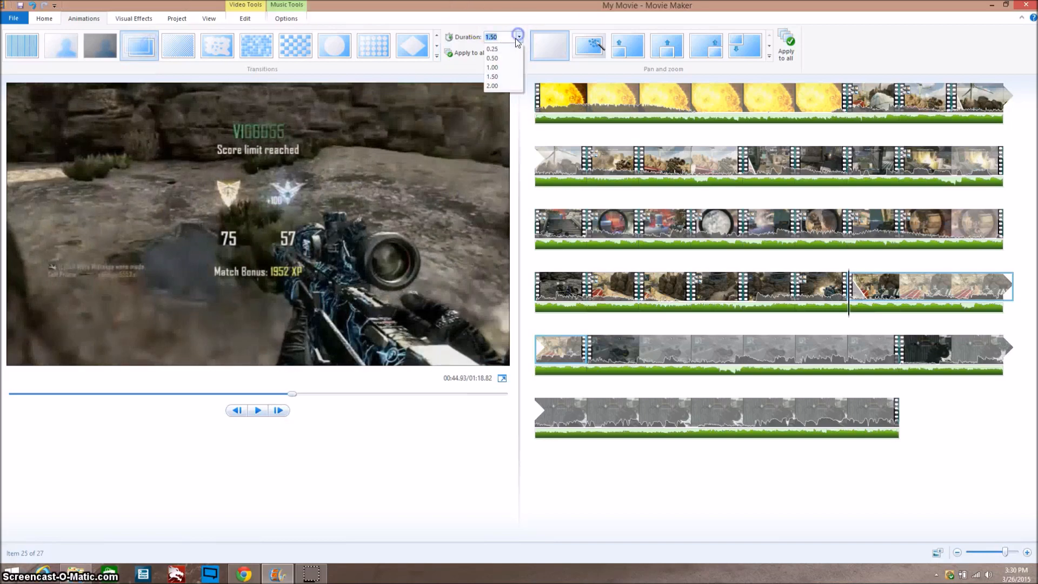
{"action": "left_click", "coordinate": [510, 50]}
- Play back from the slowed final shot across the crossfade into the killcam shot
{"action": "left_click", "coordinate": [845, 294]}
{"action": "key", "text": "space"}
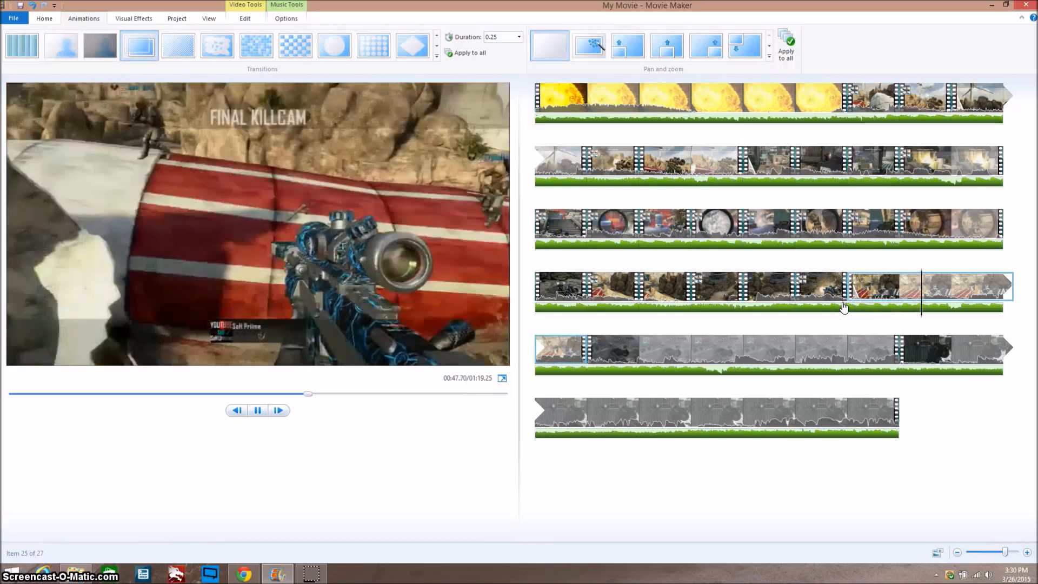
{"action": "left_click", "coordinate": [946, 295]}
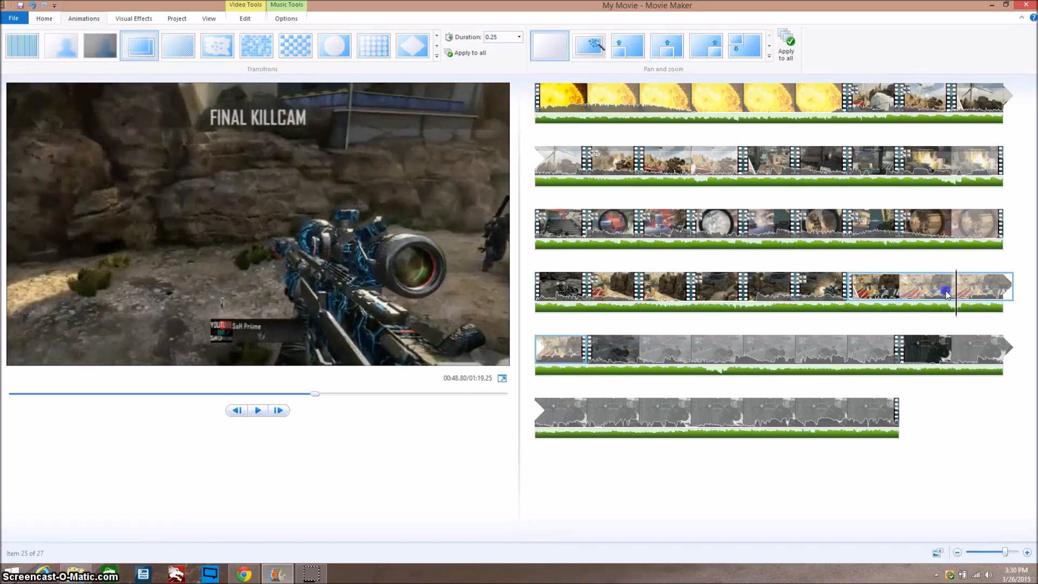
- Split the FINAL KILLCAM piece at the muzzle flash, at about 00:48.10, and select the part after the split
{"action": "left_click", "coordinate": [914, 313]}
{"action": "left_click_drag", "start_coordinate": [904, 319], "coordinate": [934, 319]}
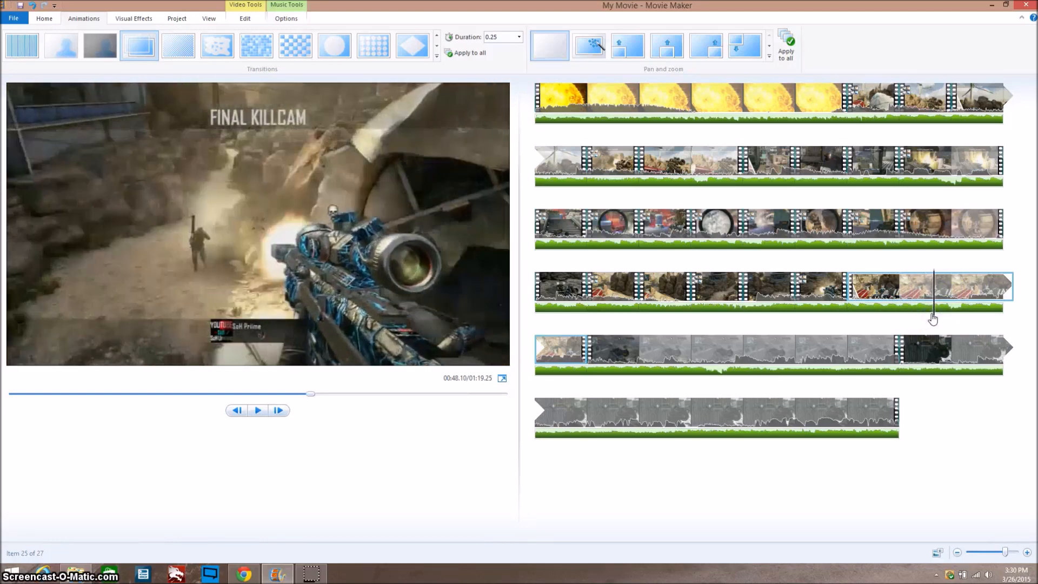
{"action": "key", "text": "m"}
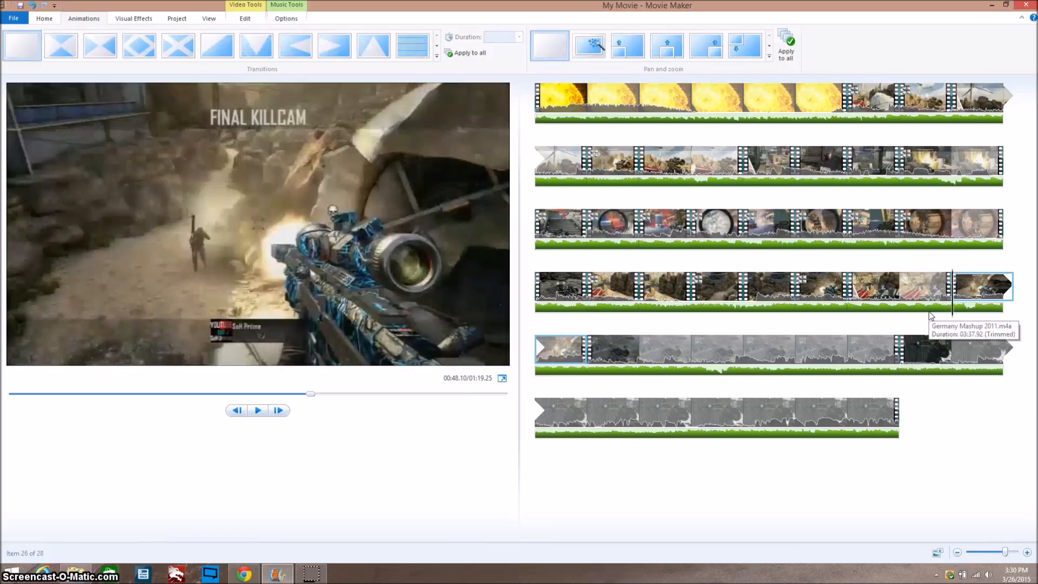
{"action": "left_click", "coordinate": [954, 295]}
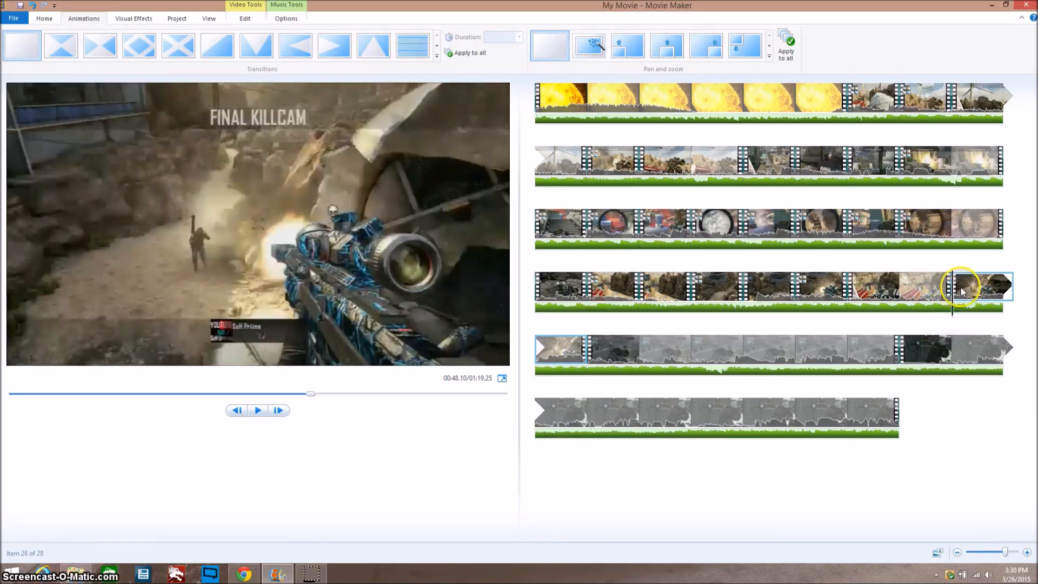
{"action": "left_click", "coordinate": [965, 291]}
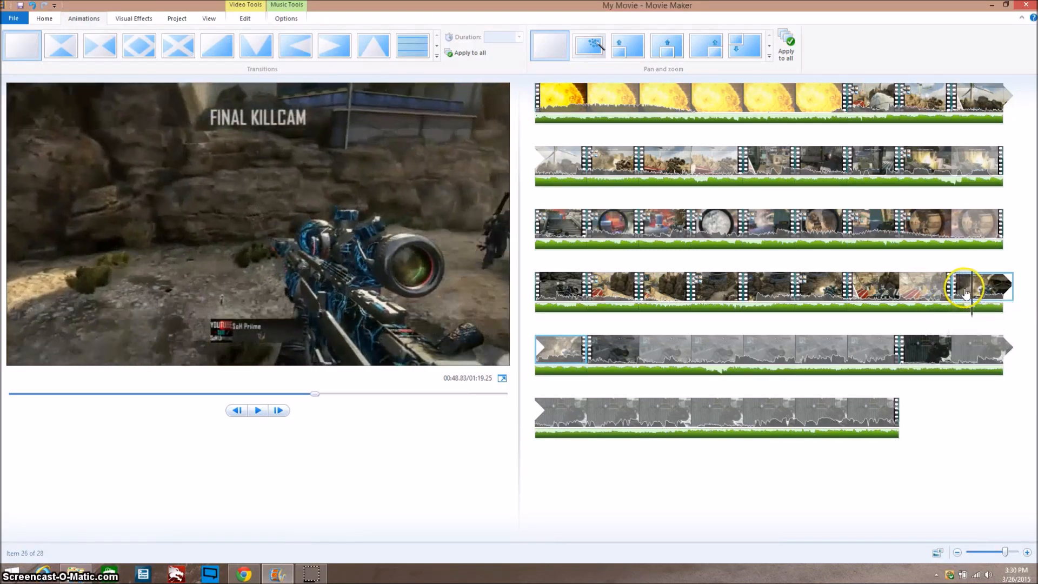
- Split the FINAL KILLCAM piece again shortly after the muzzle flash and select the short part that contains the flash
{"action": "left_click_drag", "start_coordinate": [966, 293], "coordinate": [970, 294]}
{"action": "key", "text": "m"}
{"action": "left_click", "coordinate": [968, 291]}
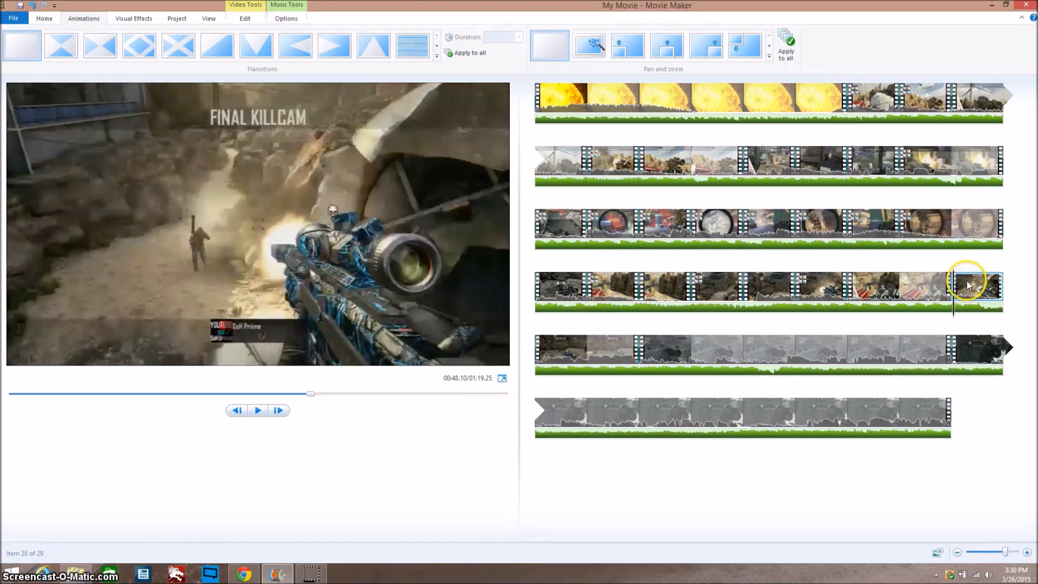
- Apply the Fade in from white effect to the short muzzle flash piece and play it back
{"action": "left_click", "coordinate": [134, 18]}
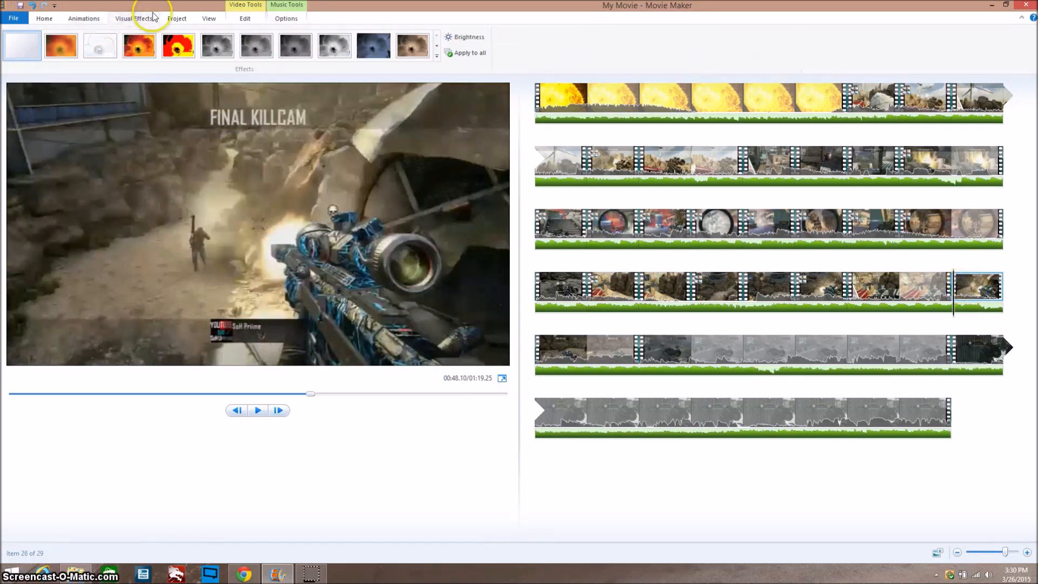
{"action": "left_click", "coordinate": [438, 46]}
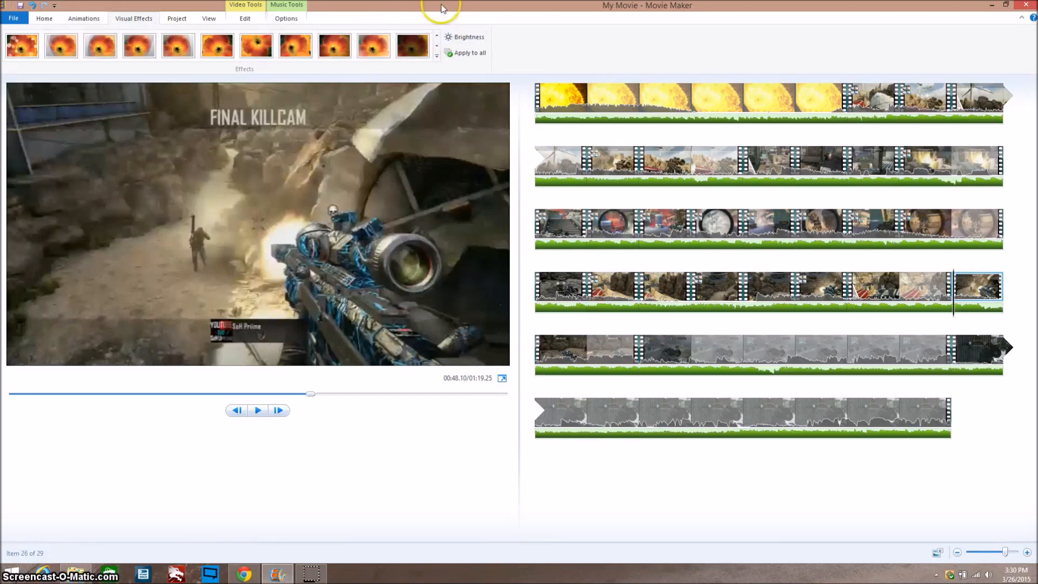
{"action": "left_click", "coordinate": [377, 45]}
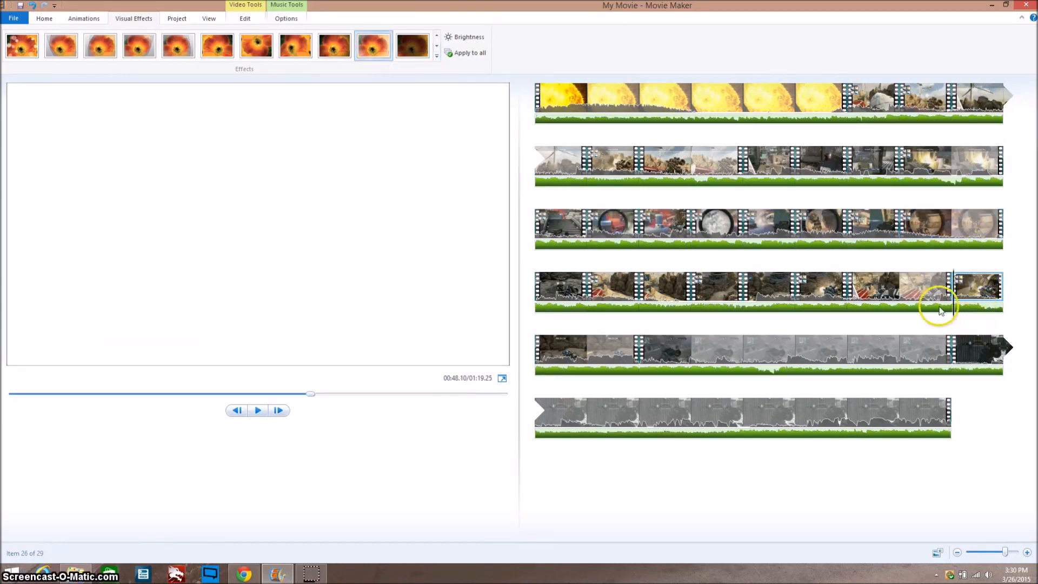
{"action": "left_click", "coordinate": [942, 285]}
{"action": "key", "text": "space"}
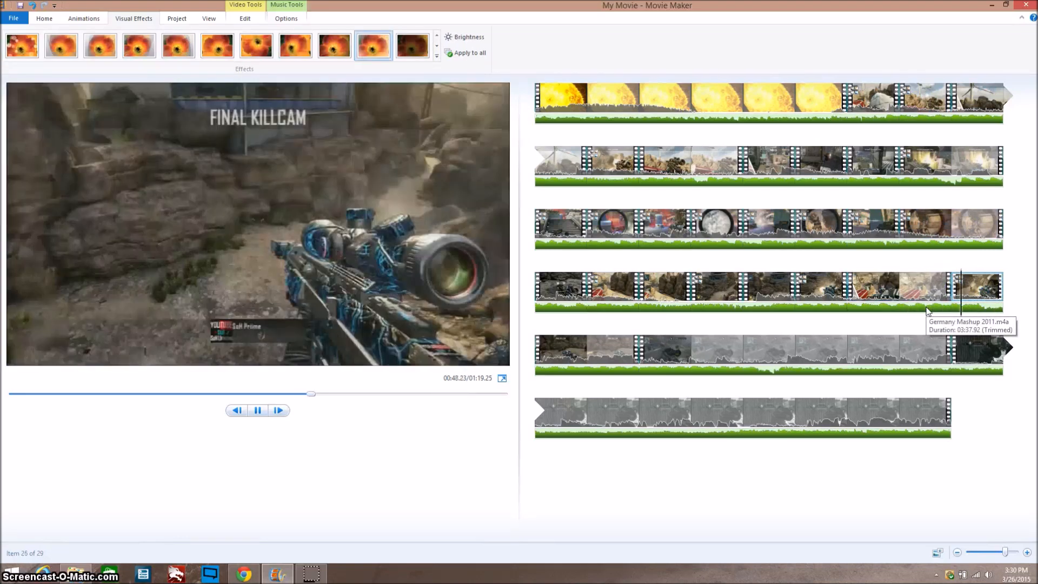
{"action": "left_click", "coordinate": [928, 311]}
- Split the preceding FINAL KILLCAM piece at about 00:47.60 and apply the Fade out to black effect to the part after the split
{"action": "left_click", "coordinate": [937, 292]}
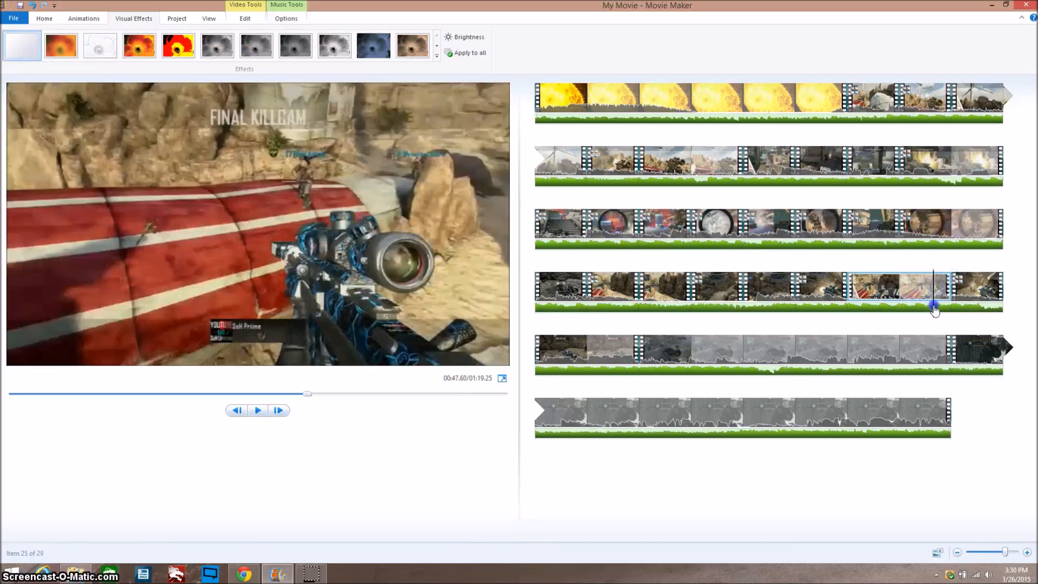
{"action": "key", "text": "m"}
{"action": "left_click", "coordinate": [981, 288]}
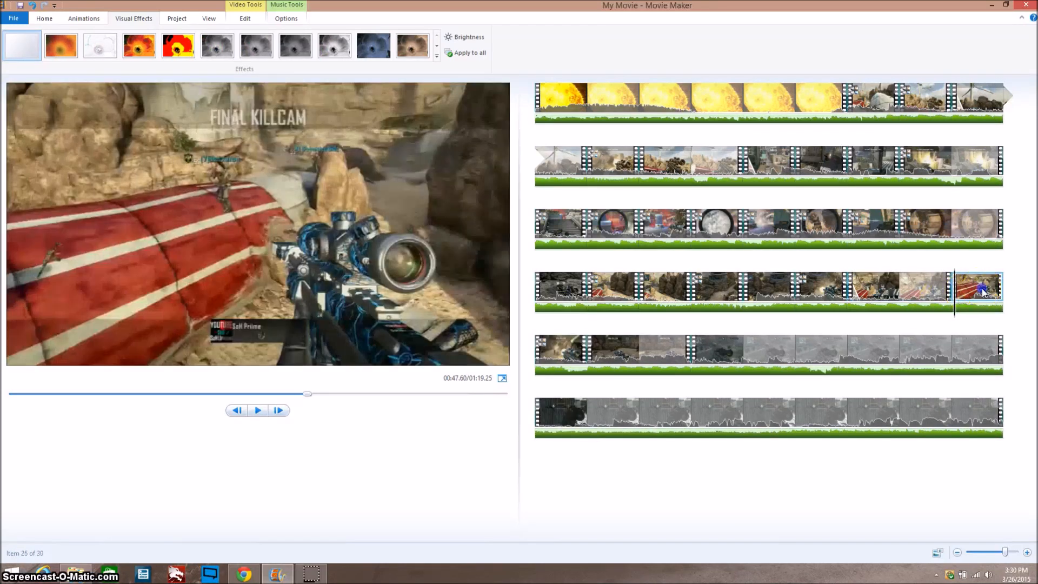
{"action": "left_click", "coordinate": [436, 46]}
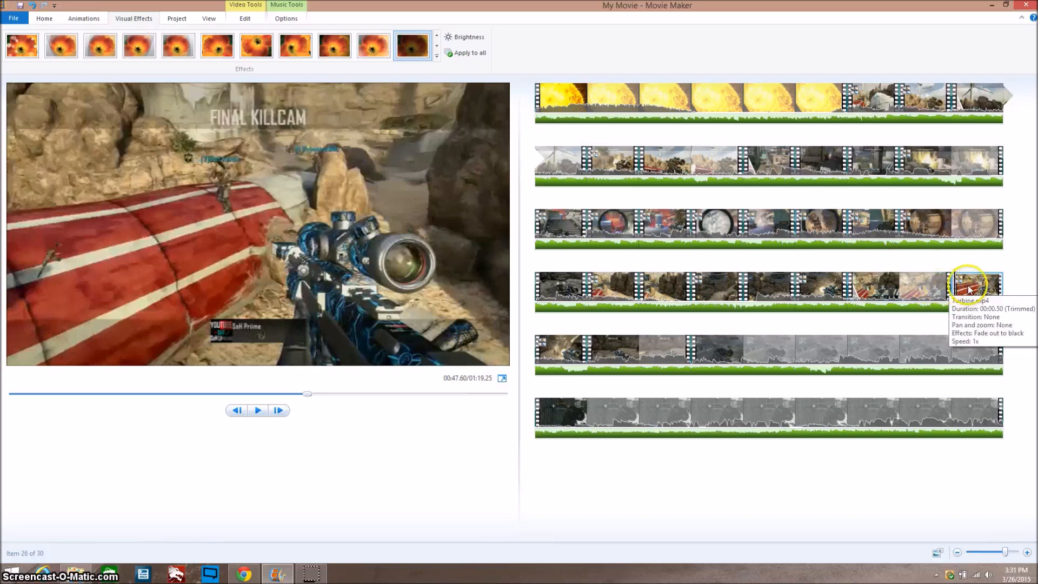
{"action": "left_click", "coordinate": [903, 284]}
{"action": "key", "text": "space"}
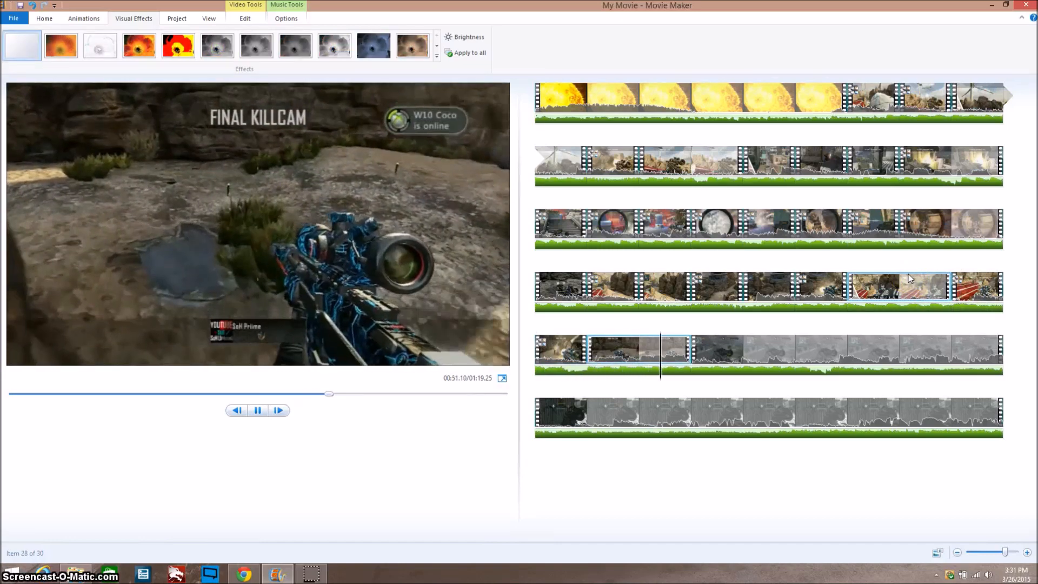
{"action": "key", "text": "space"}
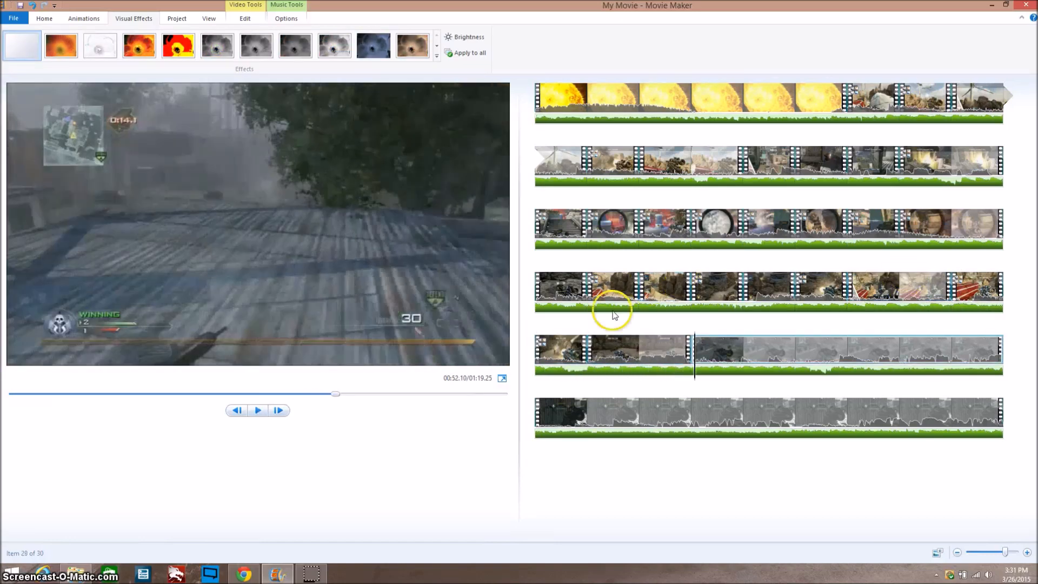
- Split the piece following the muzzle flash piece at about 00:50.63 and remove the part after the split
{"action": "left_click", "coordinate": [605, 362]}
{"action": "left_click", "coordinate": [545, 348]}
{"action": "key", "text": "space"}
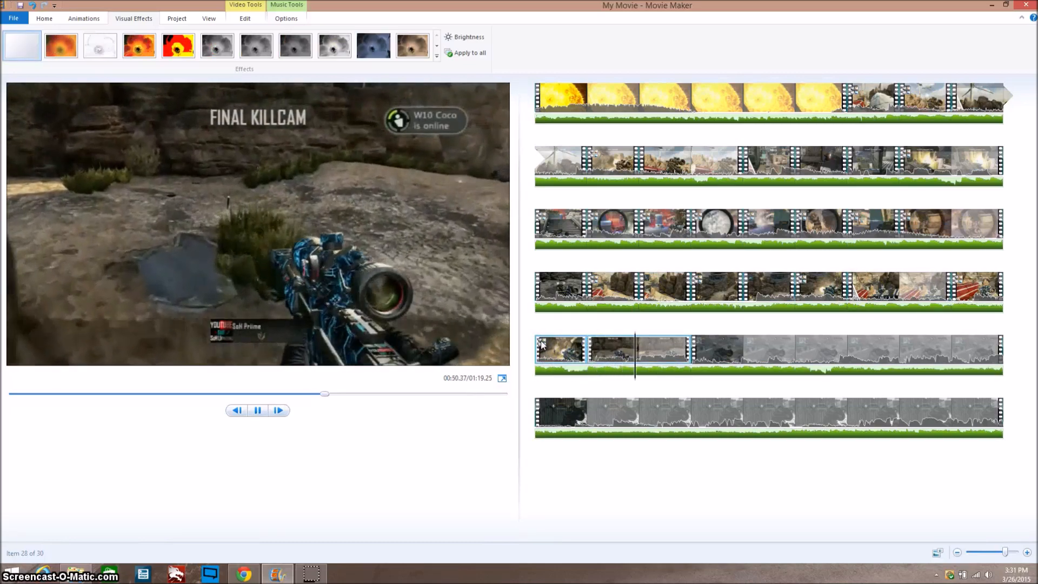
{"action": "key", "text": "space"}
{"action": "left_click_drag", "start_coordinate": [650, 367], "coordinate": [644, 368]}
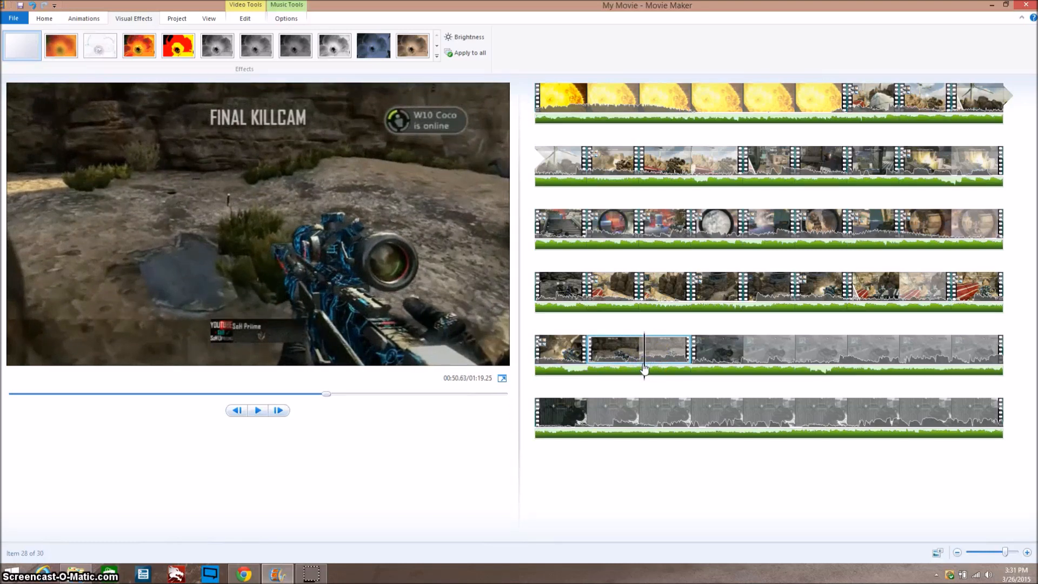
{"action": "right_click", "coordinate": [656, 336]}
{"action": "left_click", "coordinate": [683, 406]}
- Remove the remaining FINAL KILLCAM piece between the muzzle flash piece and the long gameplay piece
{"action": "left_click", "coordinate": [972, 296]}
{"action": "key", "text": "space"}
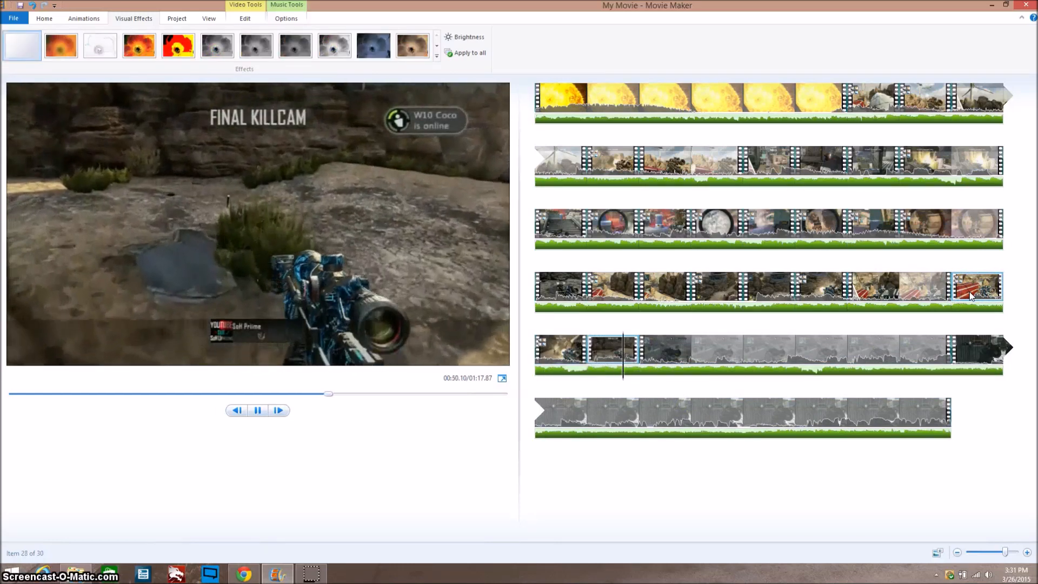
{"action": "left_click", "coordinate": [545, 349]}
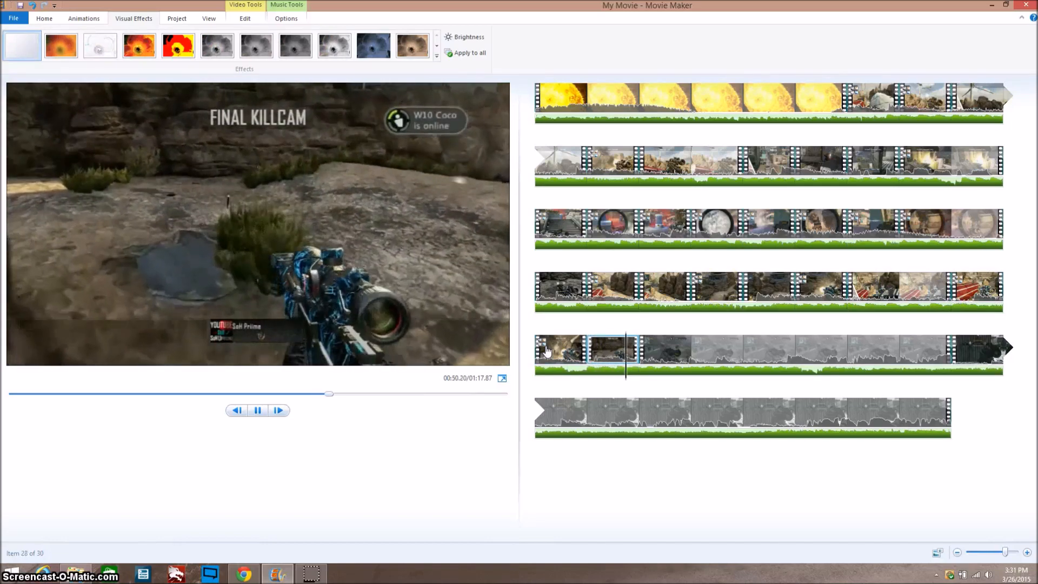
{"action": "key", "text": "space"}
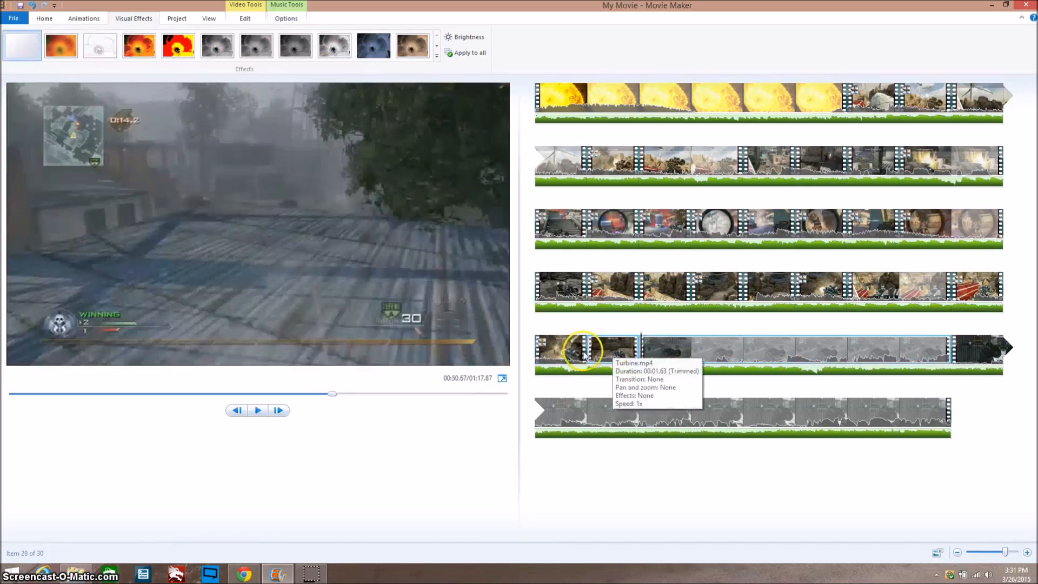
{"action": "left_click", "coordinate": [564, 351]}
{"action": "key", "text": "space"}
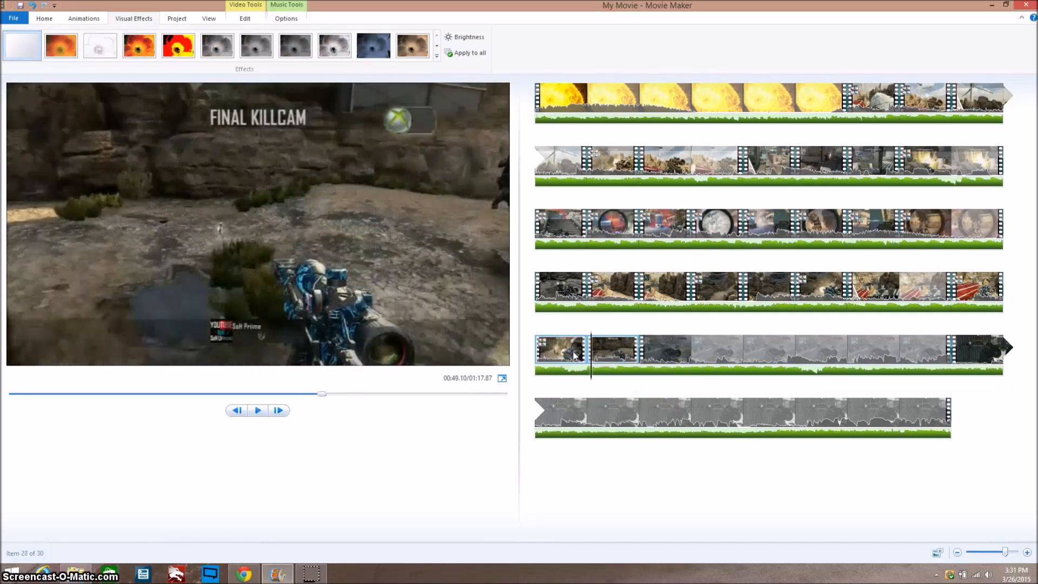
{"action": "right_click", "coordinate": [604, 350]}
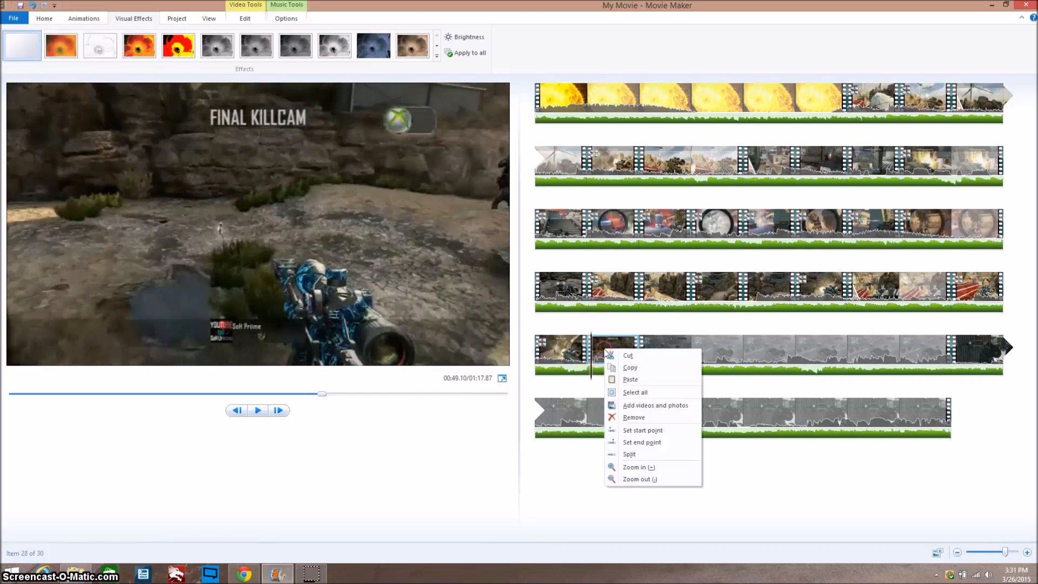
{"action": "left_click", "coordinate": [647, 416]}
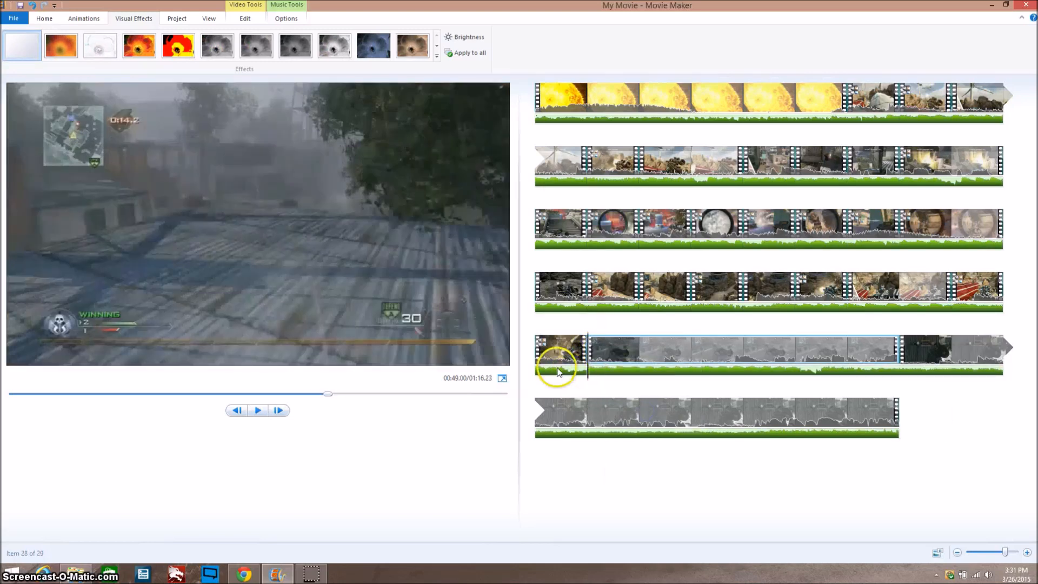
- Split the long gameplay piece following the muzzle flash piece and remove the part before the split
{"action": "left_click", "coordinate": [554, 349]}
{"action": "key", "text": "space"}
{"action": "left_click", "coordinate": [603, 359]}
{"action": "mouse_move", "coordinate": [604, 361]}
{"action": "left_mouse_down"}
{"action": "mouse_move", "coordinate": [695, 363]}
{"action": "mouse_move", "coordinate": [668, 364]}
{"action": "left_mouse_up"}
{"action": "key", "text": "m"}
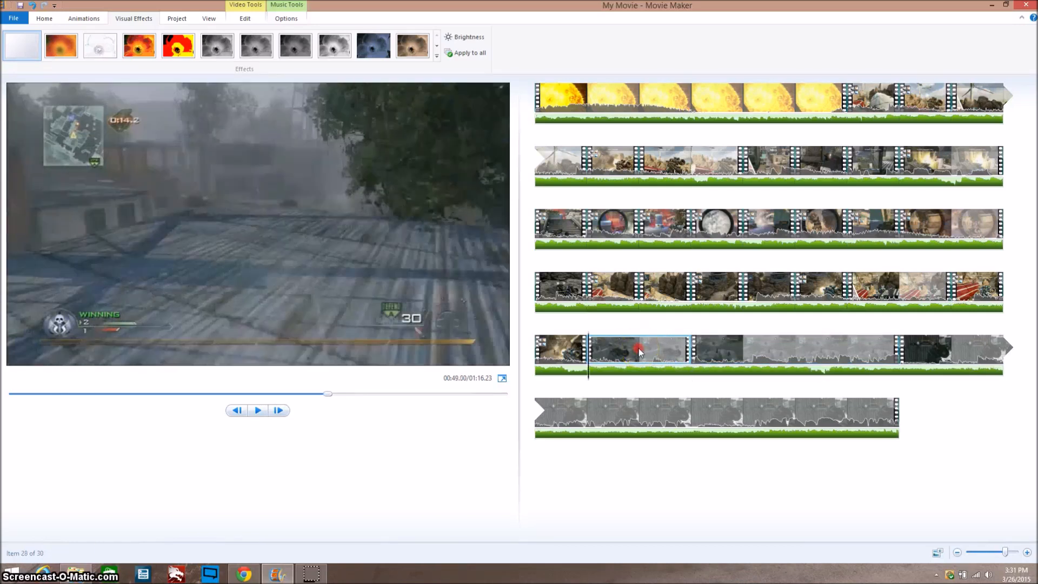
{"action": "right_click", "coordinate": [640, 349]}
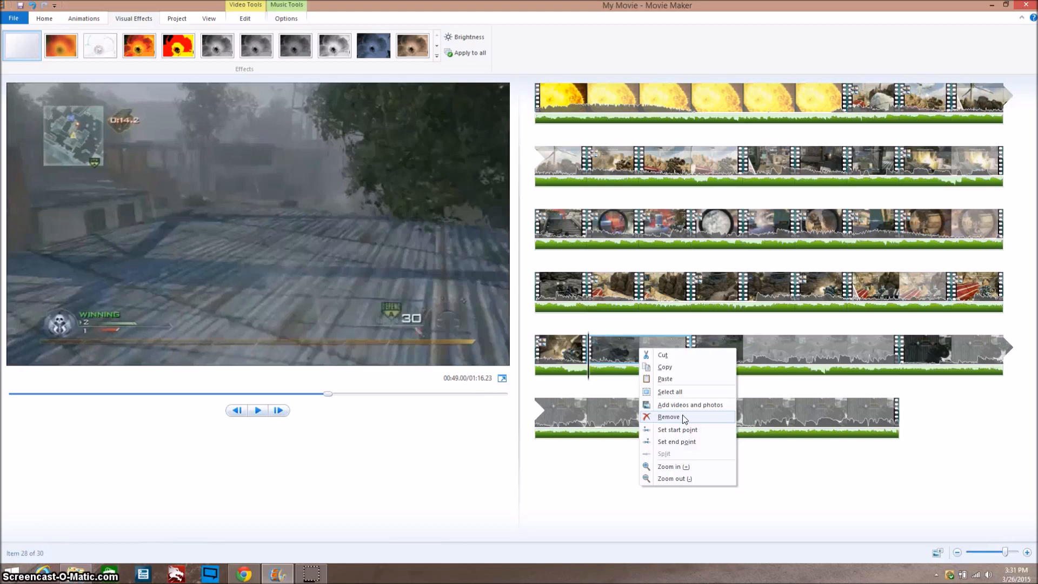
{"action": "left_click", "coordinate": [682, 416]}
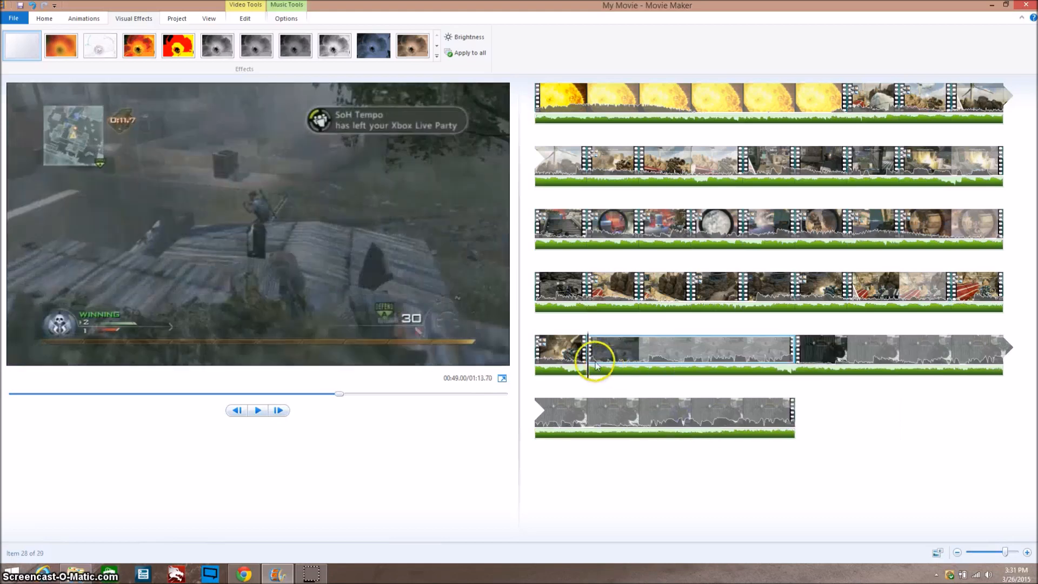
- Play back the fade-out and muzzle flash pieces into the trimmed gameplay piece to check the cuts against the music
{"action": "left_click", "coordinate": [558, 349]}
{"action": "key", "text": "space"}
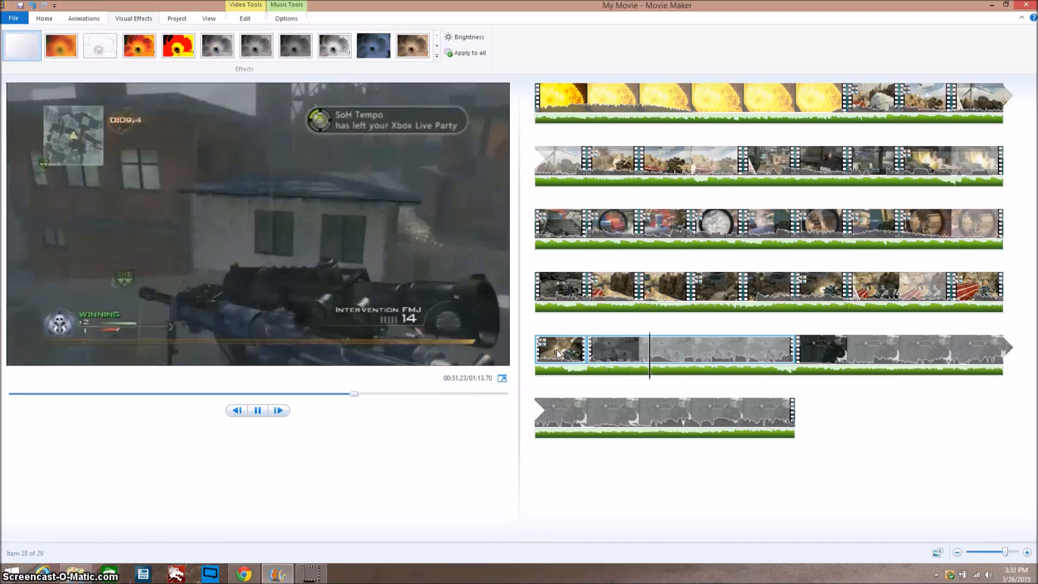
{"action": "key", "text": "space"}
{"action": "left_click", "coordinate": [692, 377]}
{"action": "key", "text": "space"}
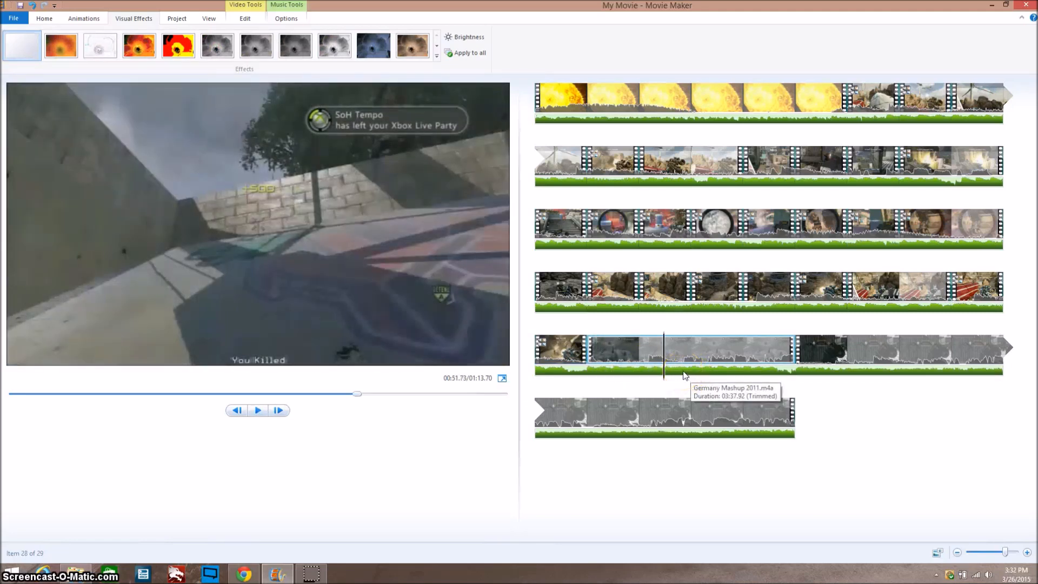
{"action": "left_click", "coordinate": [565, 349]}
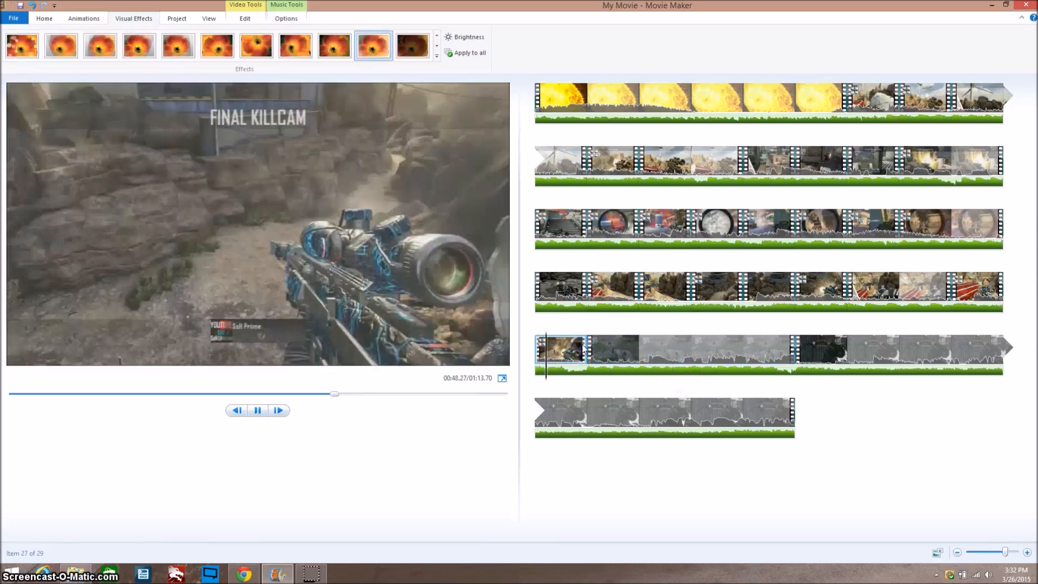
{"action": "key", "text": "space"}
{"action": "left_click", "coordinate": [580, 348]}
{"action": "left_click", "coordinate": [966, 295]}
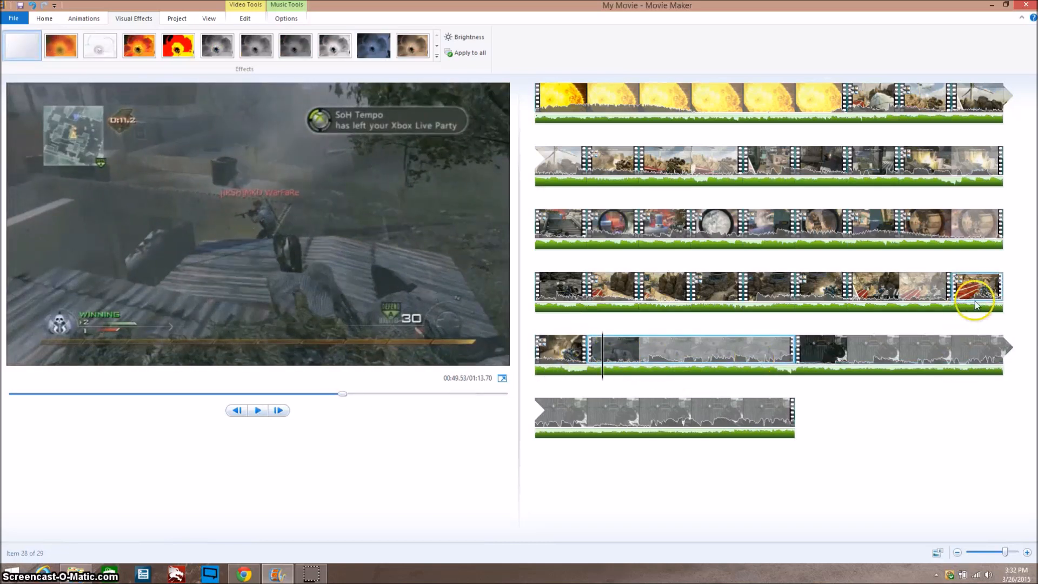
{"action": "key", "text": "space"}
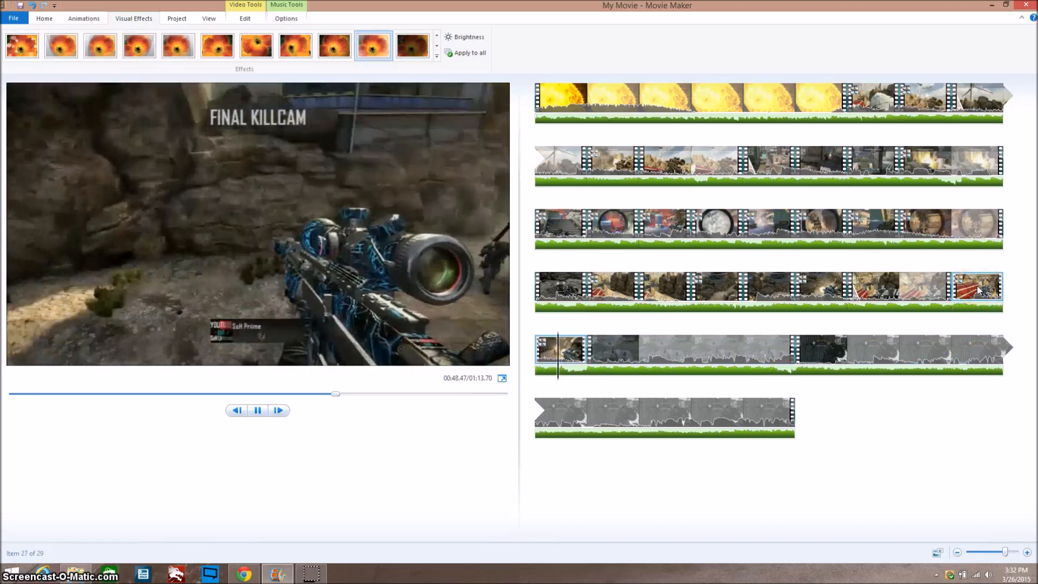
{"action": "key", "text": "space"}
- Set the speed of the white fade-in muzzle flash piece to 0.5x
{"action": "left_click", "coordinate": [564, 350]}
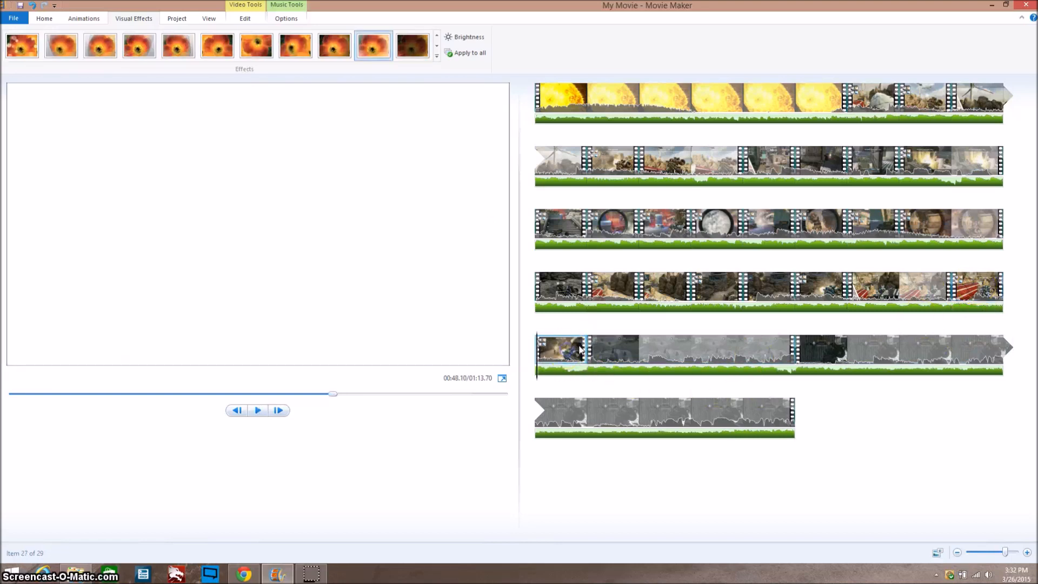
{"action": "left_click", "coordinate": [46, 19]}
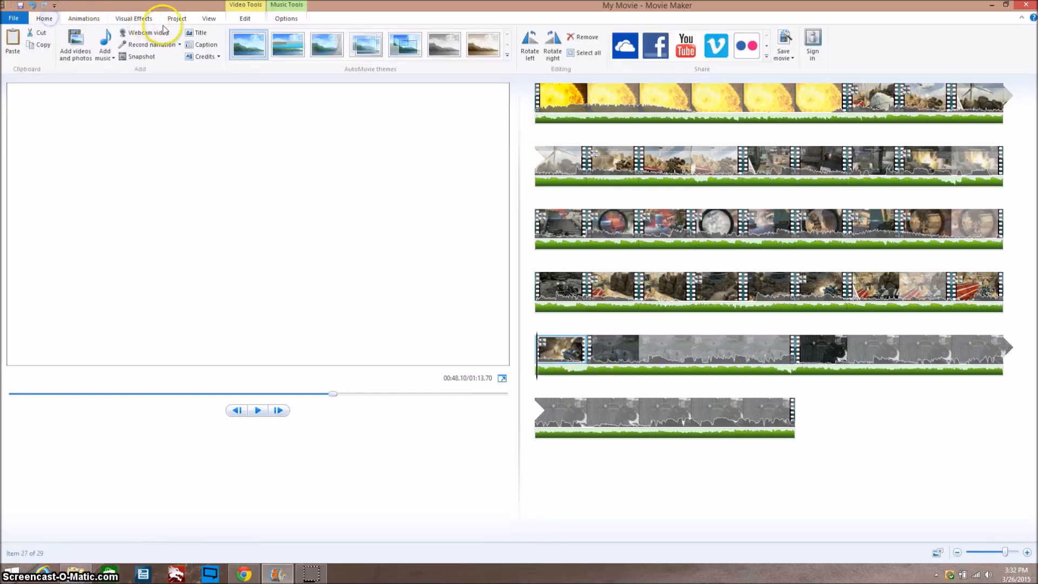
{"action": "left_click", "coordinate": [246, 21]}
{"action": "left_click", "coordinate": [226, 38]}
{"action": "left_click", "coordinate": [220, 67]}
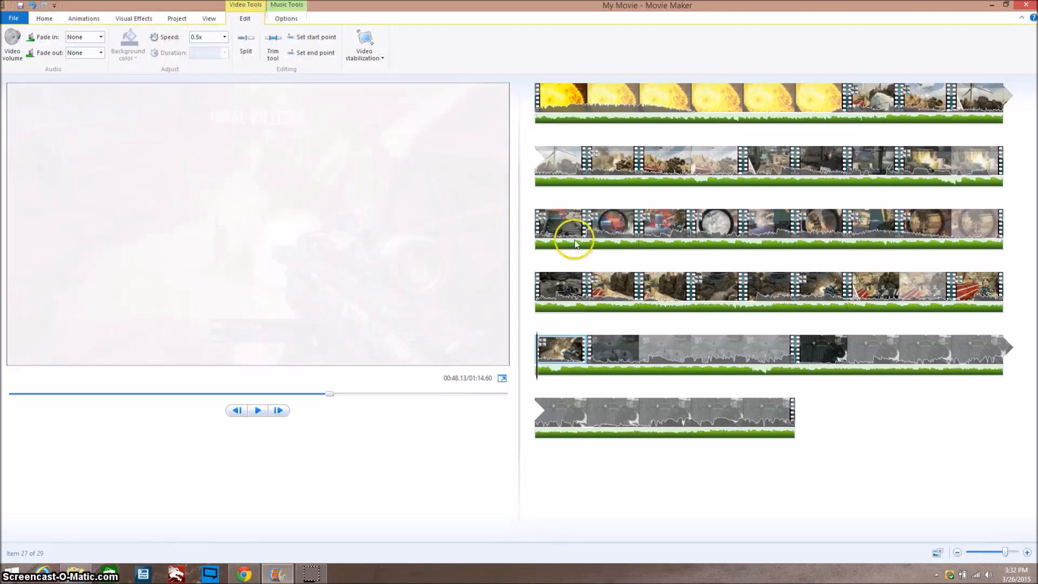
- Play back across the slowed muzzle flash piece and locate the gunshot in the following gameplay piece, at about 00:50.17
{"action": "left_click", "coordinate": [956, 281]}
{"action": "key", "text": "space"}
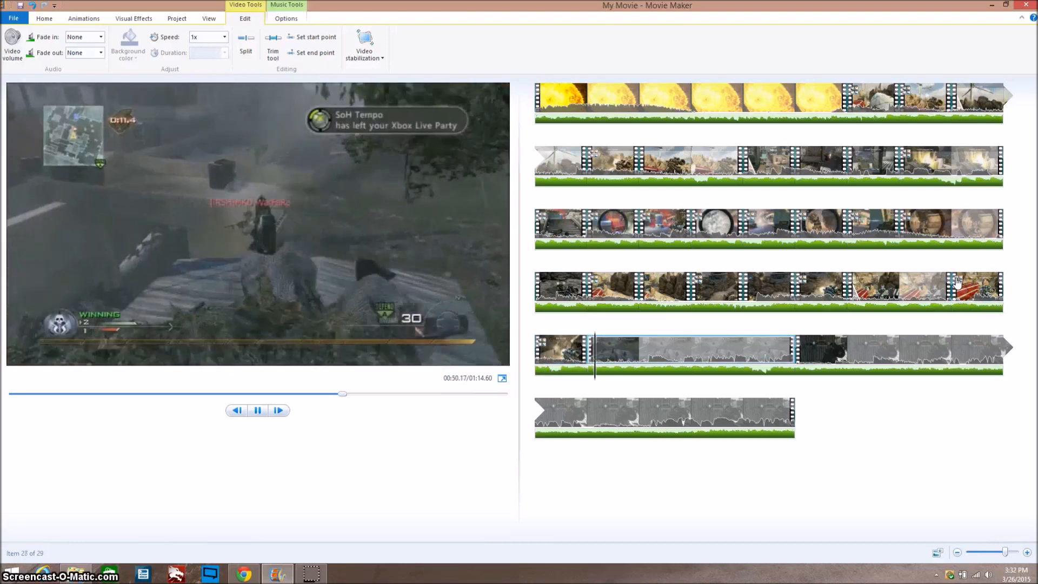
{"action": "key", "text": "space"}
{"action": "left_click_drag", "start_coordinate": [816, 352], "coordinate": [583, 361]}
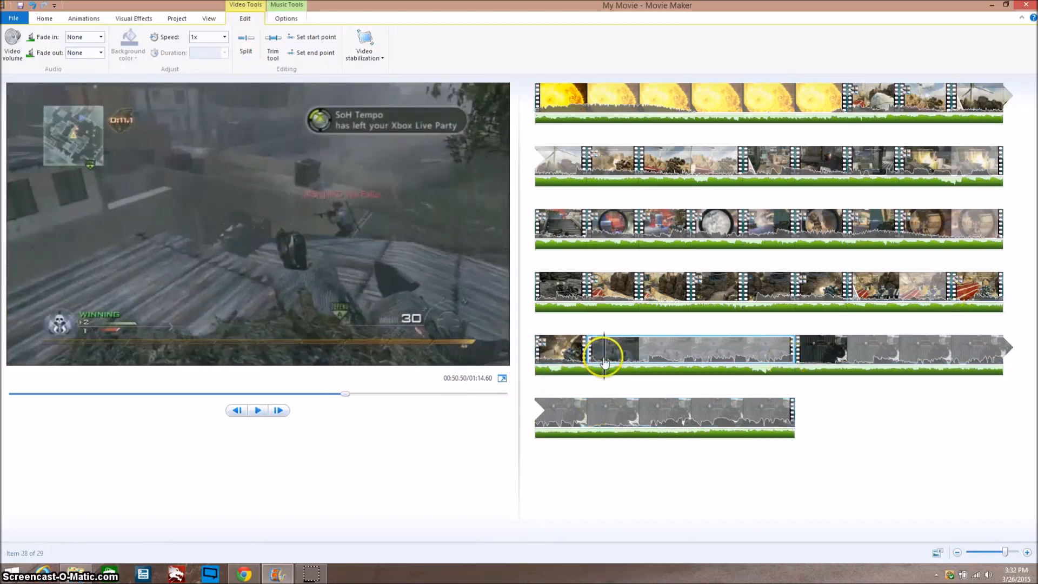
{"action": "left_click", "coordinate": [595, 361]}
{"action": "left_click", "coordinate": [595, 361]}
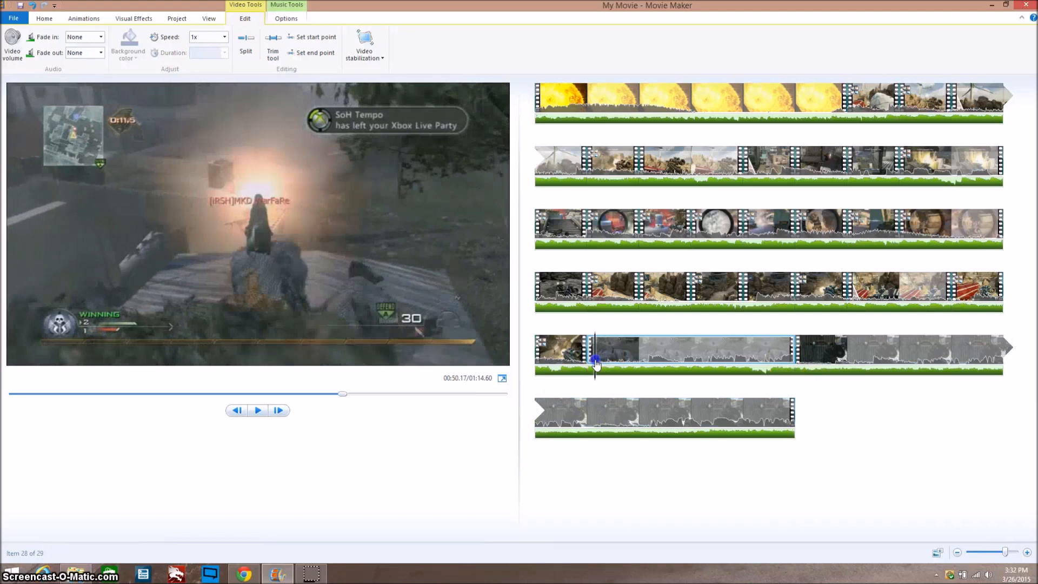
- Apply the Wipe down - narrow transition with a duration of 0.25 to the gameplay piece following the muzzle flash piece
{"action": "left_click", "coordinate": [86, 21]}
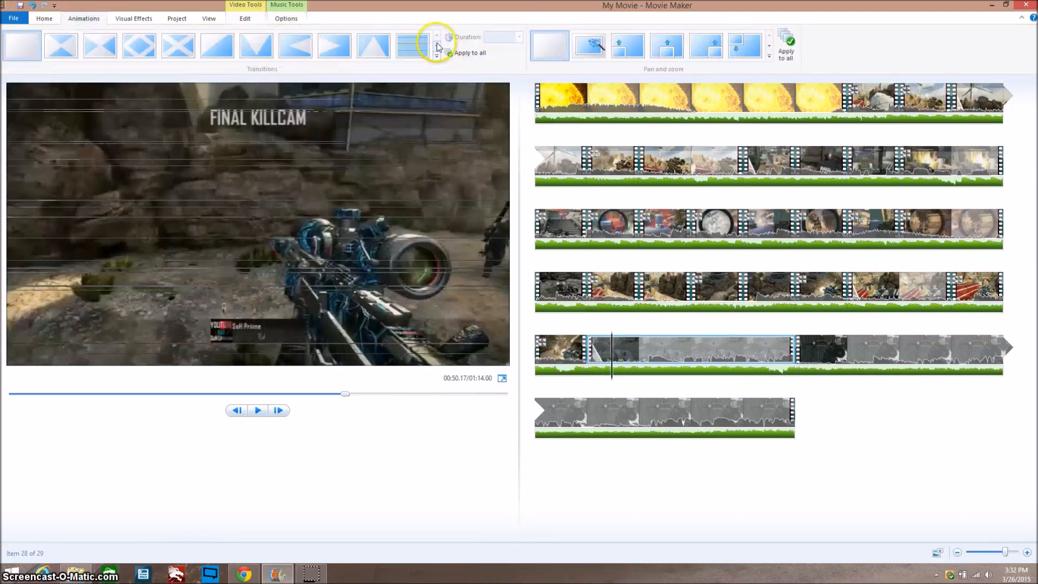
{"action": "left_click", "coordinate": [437, 47]}
{"action": "left_click", "coordinate": [436, 46]}
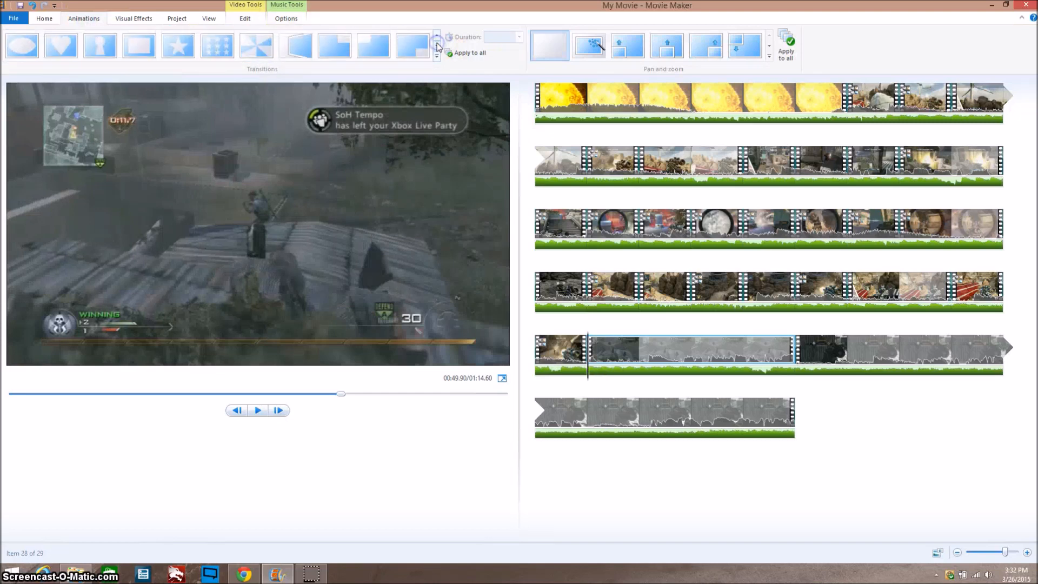
{"action": "left_click", "coordinate": [437, 46]}
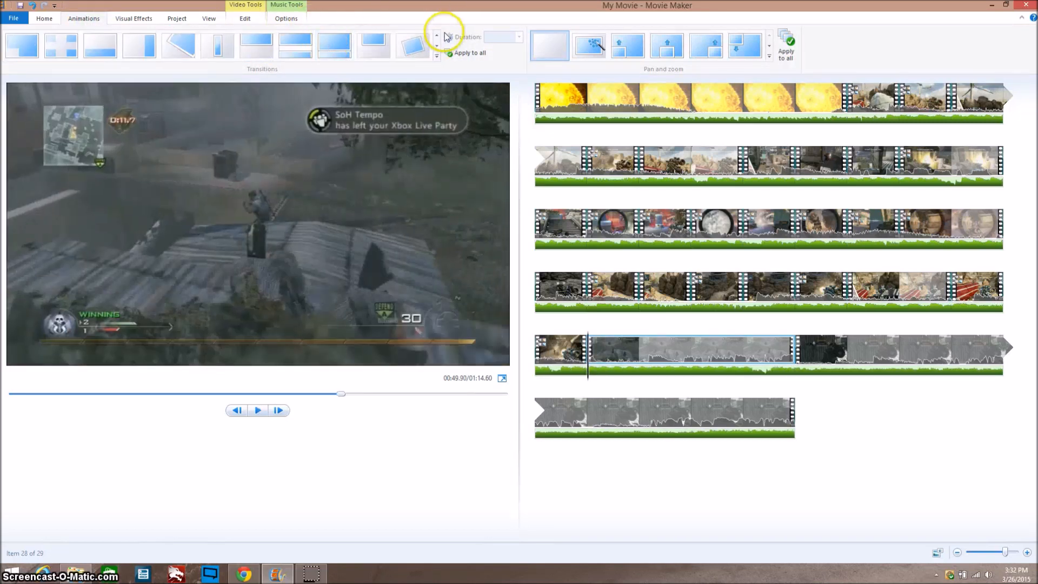
{"action": "left_click", "coordinate": [437, 46]}
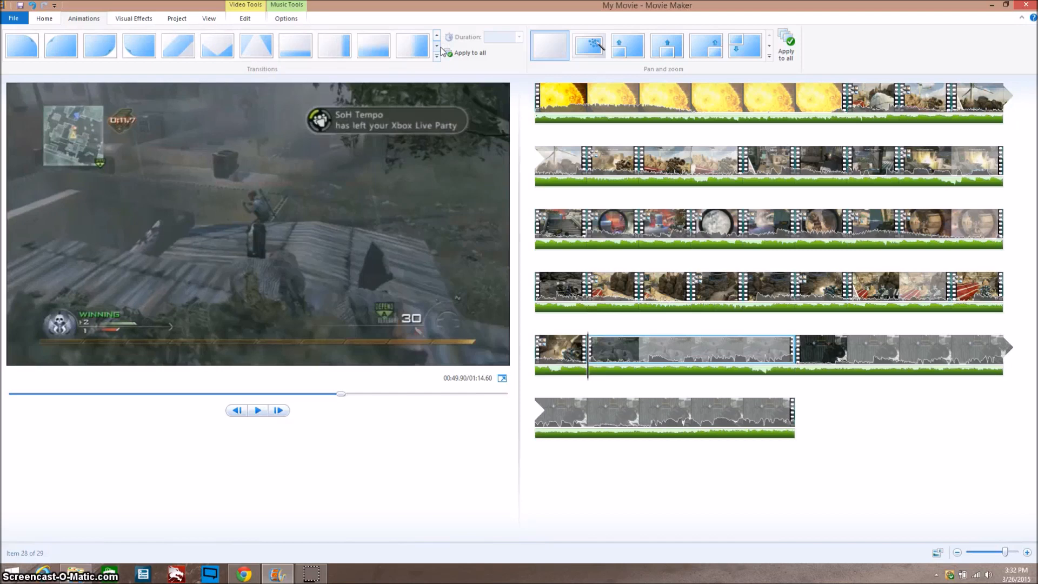
{"action": "left_click", "coordinate": [437, 46]}
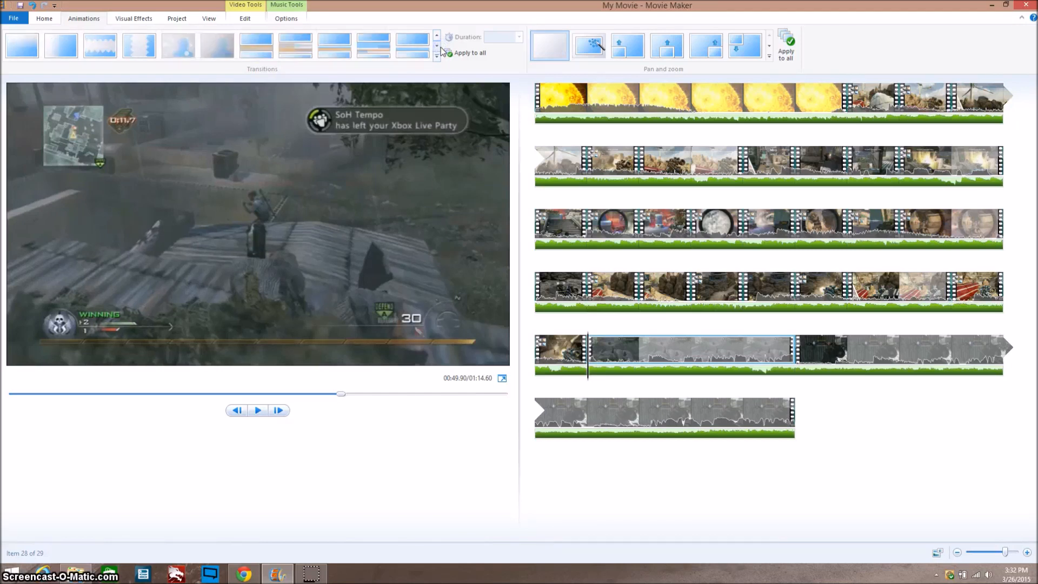
{"action": "left_click", "coordinate": [440, 47]}
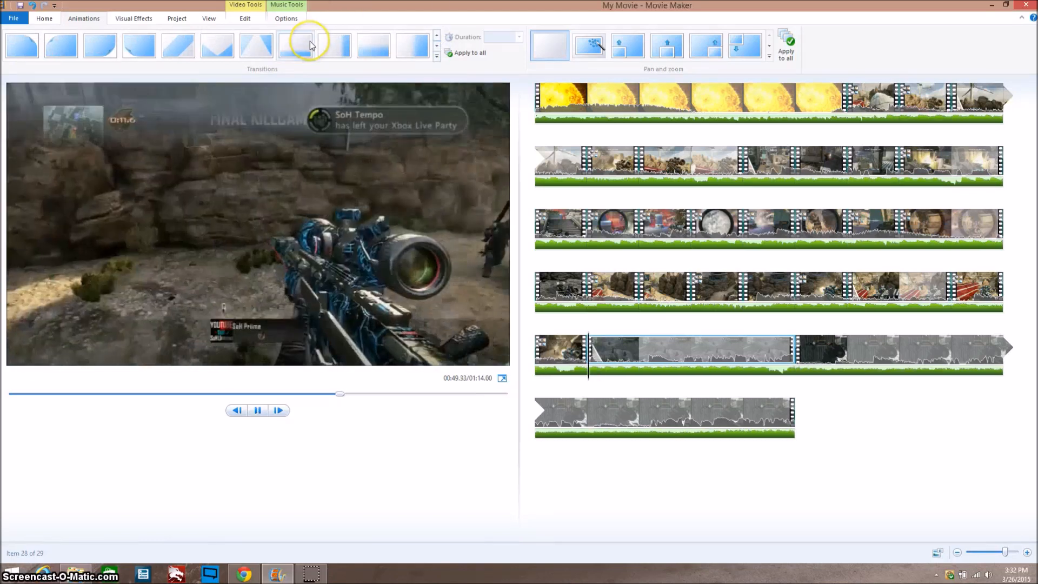
{"action": "left_click", "coordinate": [310, 44]}
{"action": "left_click", "coordinate": [519, 38]}
{"action": "left_click", "coordinate": [511, 46]}
- Play back across the new transition and split the gameplay piece at the rifle's muzzle flash, at about 00:52.17
{"action": "left_click", "coordinate": [575, 355]}
{"action": "key", "text": "space"}
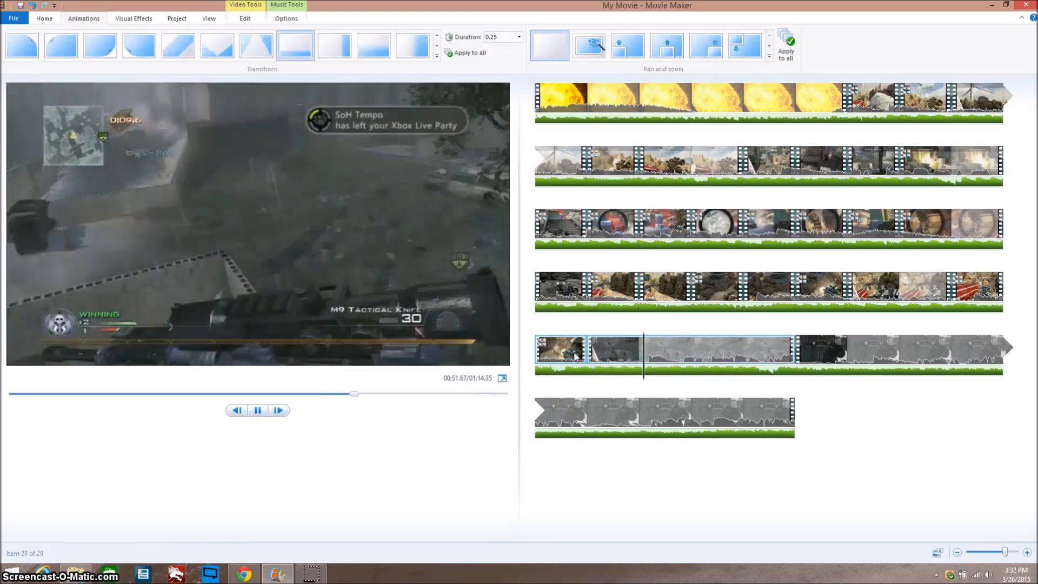
{"action": "left_click", "coordinate": [656, 395]}
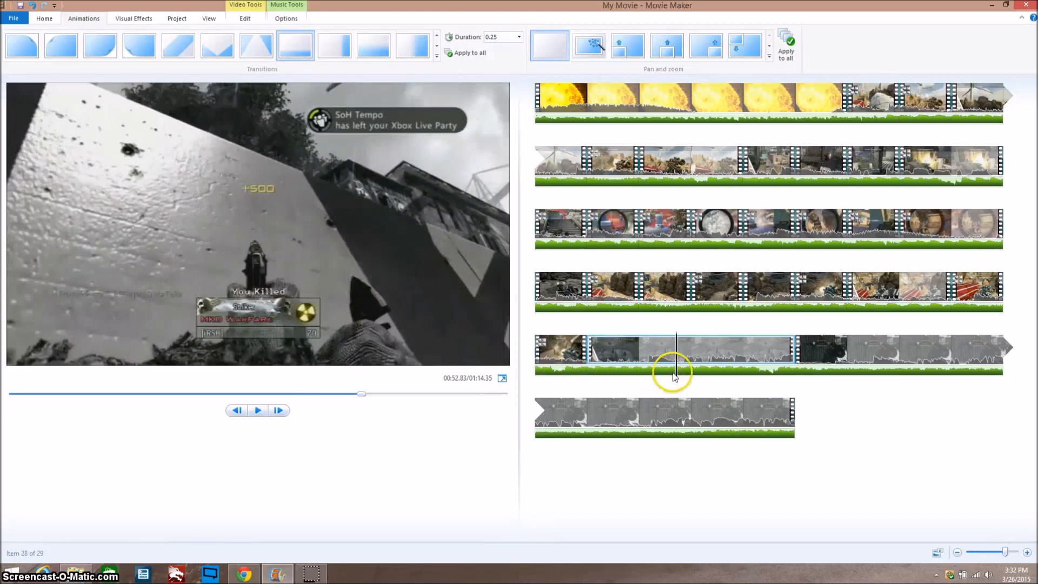
{"action": "left_click_drag", "start_coordinate": [678, 377], "coordinate": [649, 380]}
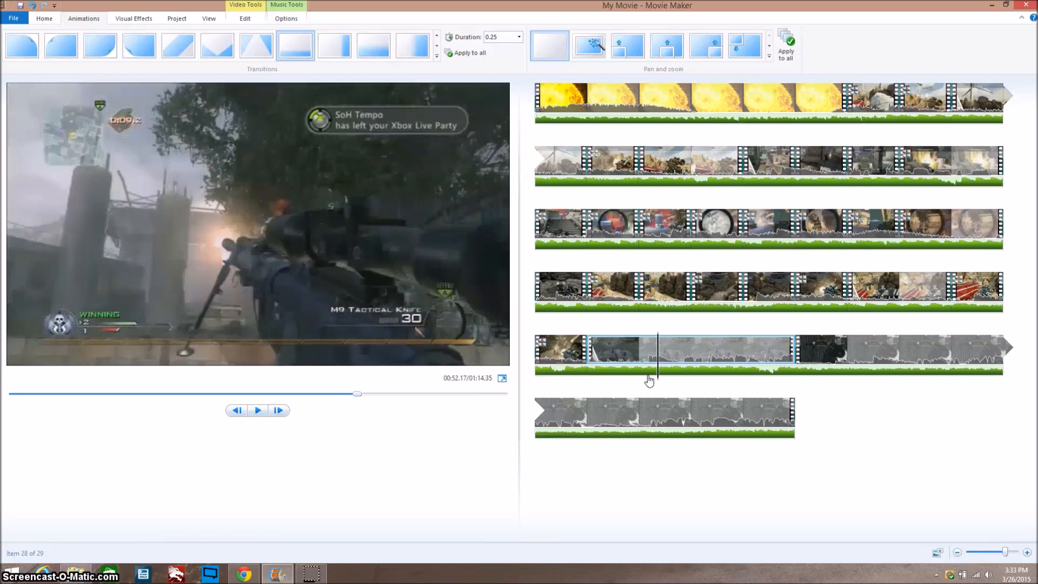
{"action": "key", "text": "m"}
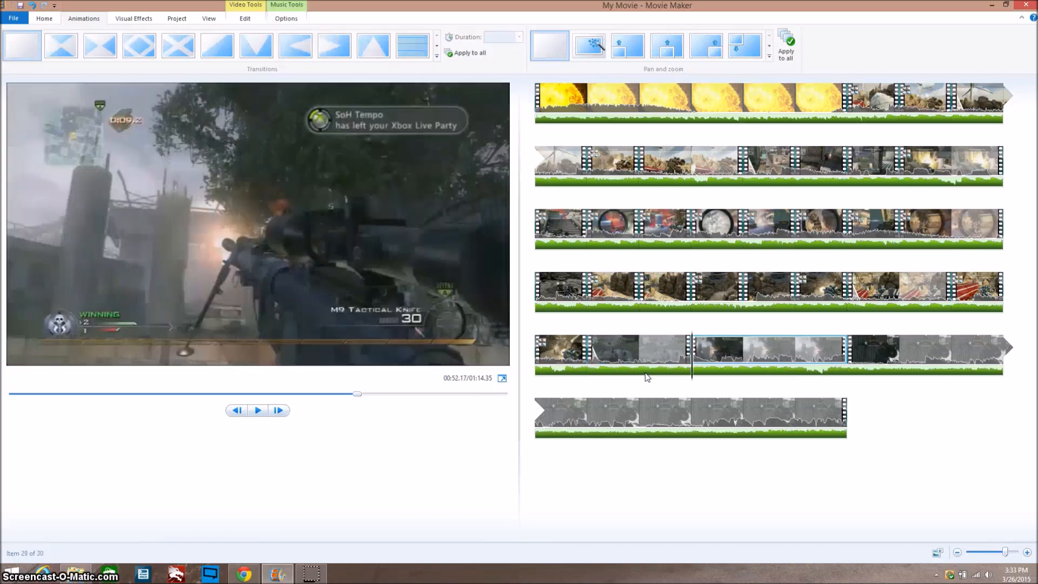
- Play back the pieces on both sides of the new split, checking the kill, the round win screen and the spin before the shot
{"action": "key", "text": "space"}
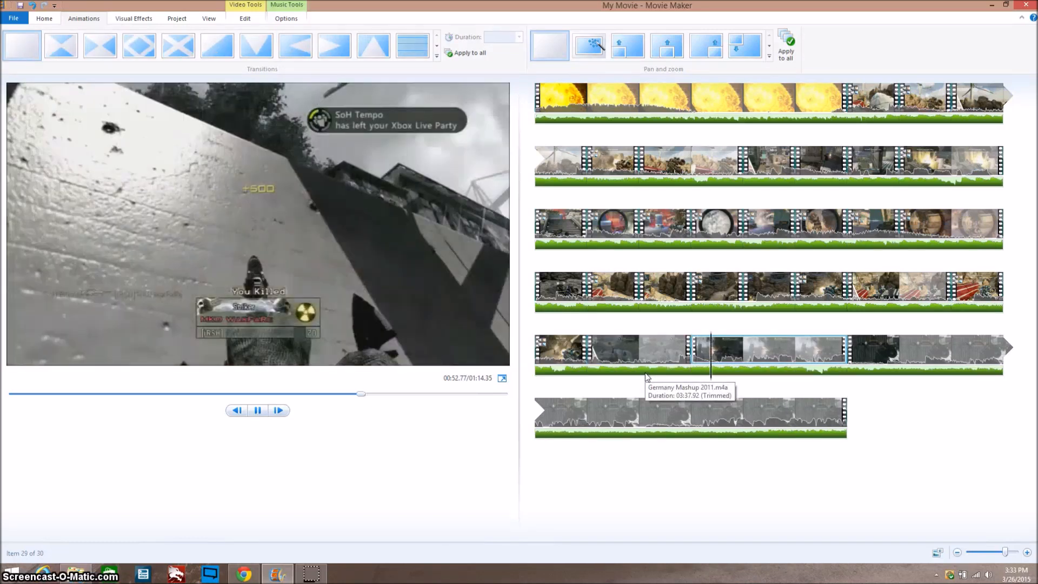
{"action": "key", "text": "space"}
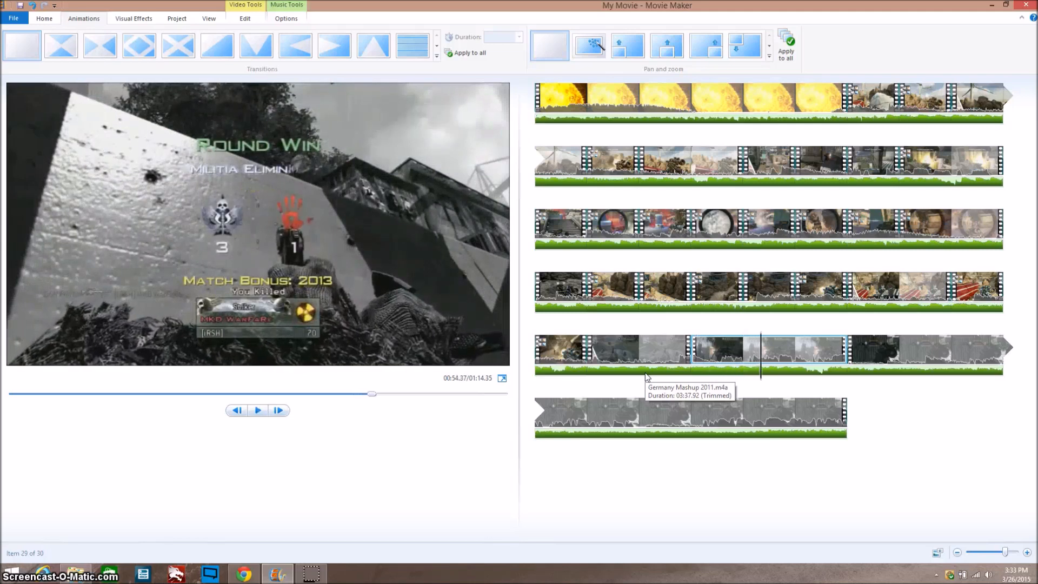
{"action": "left_click_drag", "start_coordinate": [759, 382], "coordinate": [823, 382]}
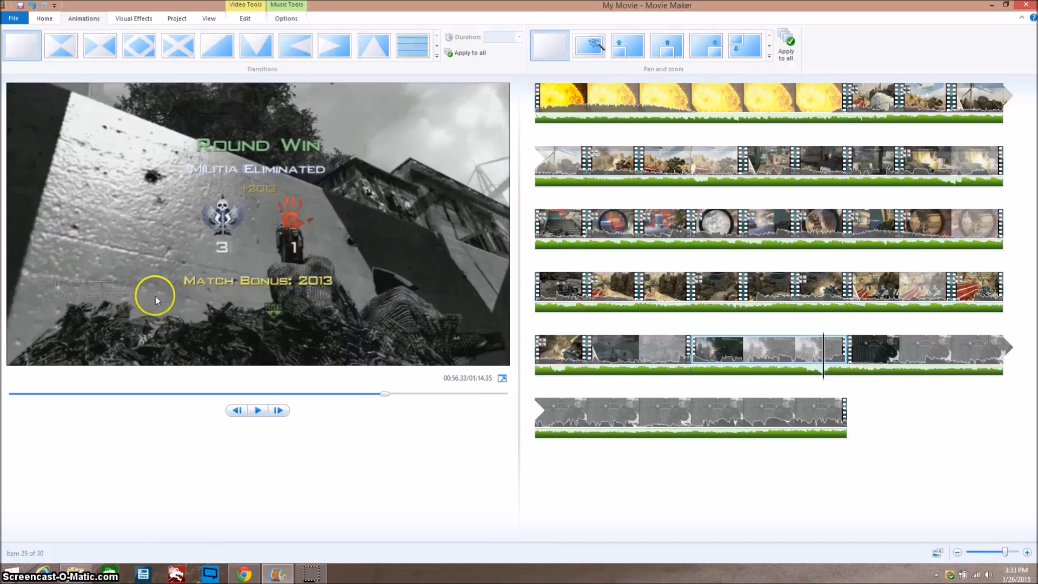
{"action": "left_click_drag", "start_coordinate": [823, 383], "coordinate": [642, 373]}
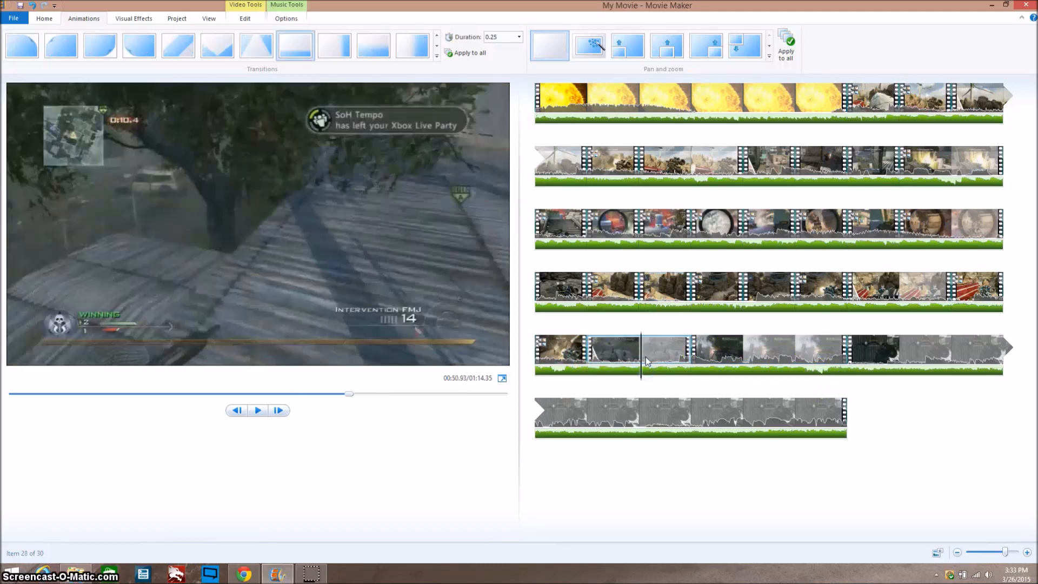
{"action": "key", "text": "space"}
{"action": "key", "text": "space"}
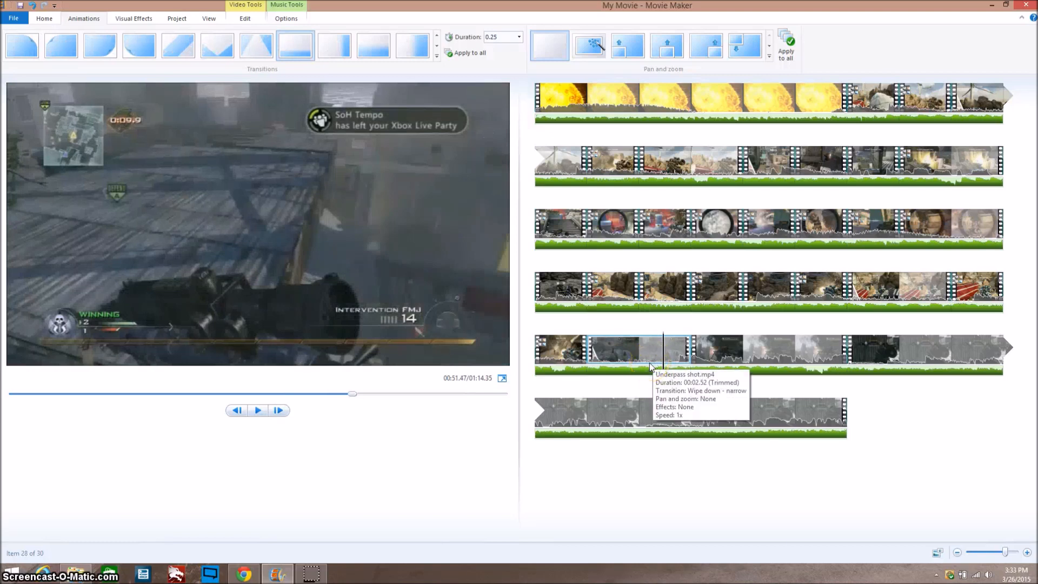
{"action": "left_click", "coordinate": [619, 358]}
{"action": "key", "text": "space"}
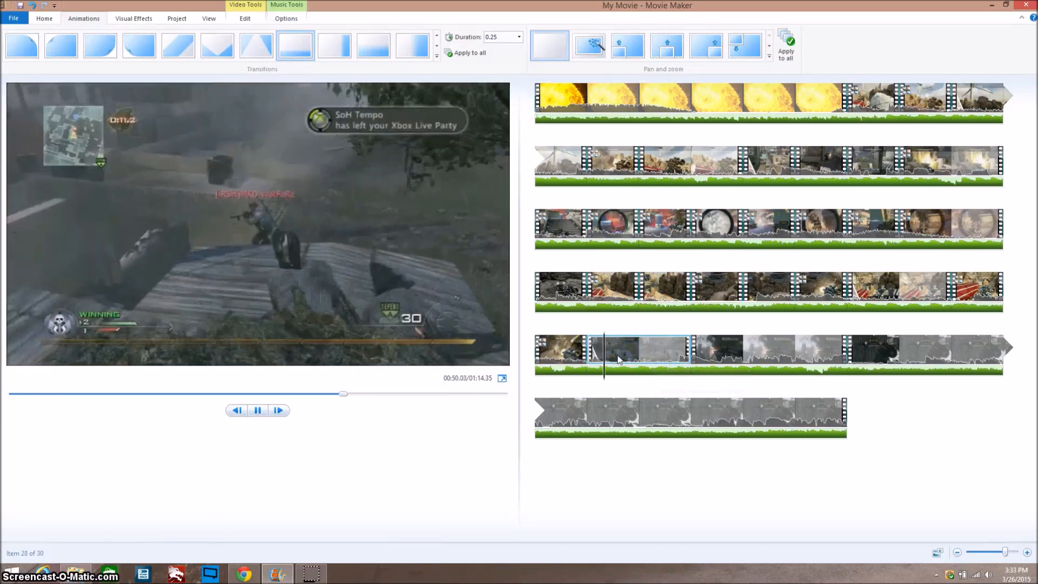
{"action": "key", "text": "space"}
{"action": "key", "text": "space"}
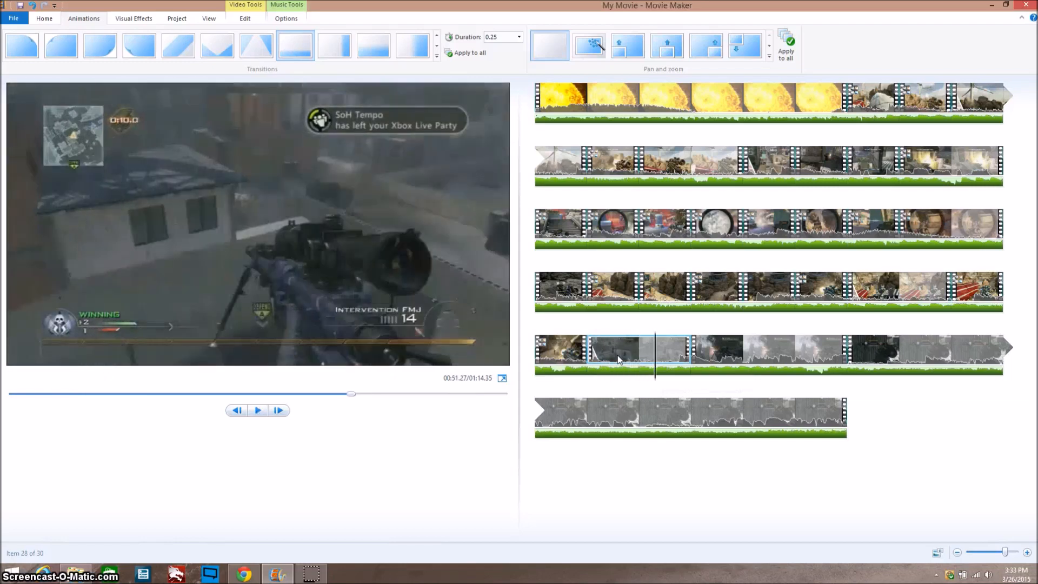
- Step through the spin before the shot frame by frame and split the piece at 00:51.33
{"action": "key", "text": "l"}
{"action": "key", "text": "l"}
{"action": "key", "text": "l"}
{"action": "key", "text": "l"}
{"action": "key", "text": "l"}
{"action": "key", "text": "l"}
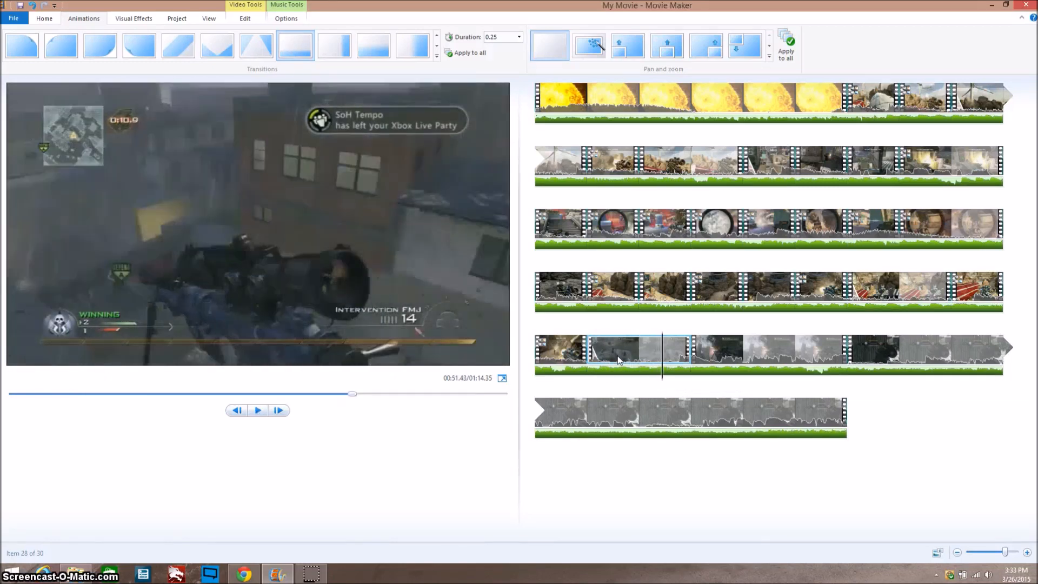
{"action": "key", "text": "j"}
{"action": "key", "text": "j"}
{"action": "key", "text": "j"}
{"action": "key", "text": "j"}
{"action": "key", "text": "j"}
{"action": "key", "text": "j"}
{"action": "key", "text": "j"}
{"action": "key", "text": "j"}
{"action": "key", "text": "j"}
{"action": "key", "text": "j"}
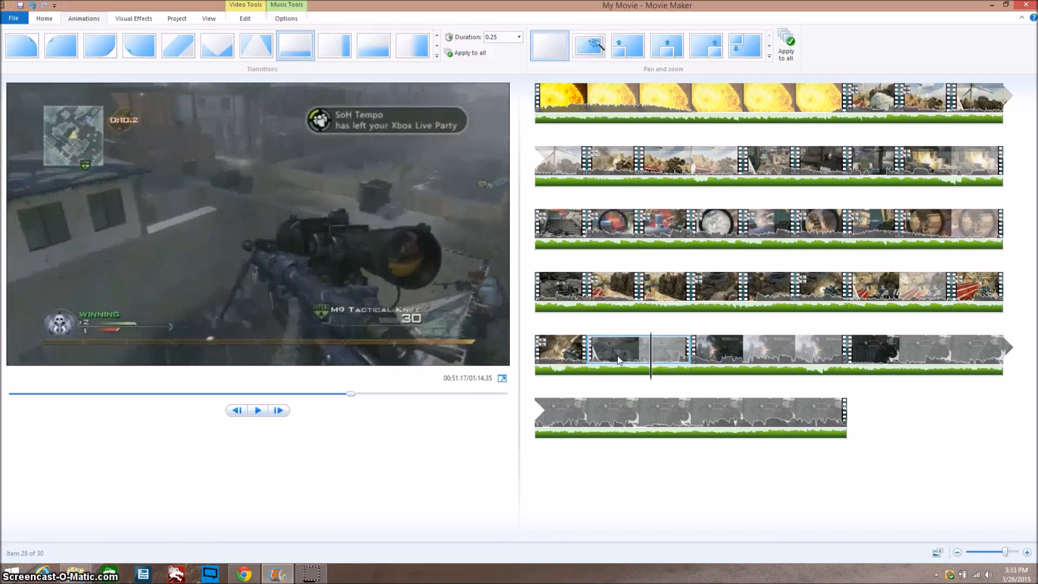
{"action": "key", "text": "l"}
{"action": "key", "text": "l"}
{"action": "key", "text": "l"}
{"action": "key", "text": "l"}
{"action": "key", "text": "l"}
{"action": "key", "text": "l"}
{"action": "key", "text": "l"}
{"action": "key", "text": "l"}
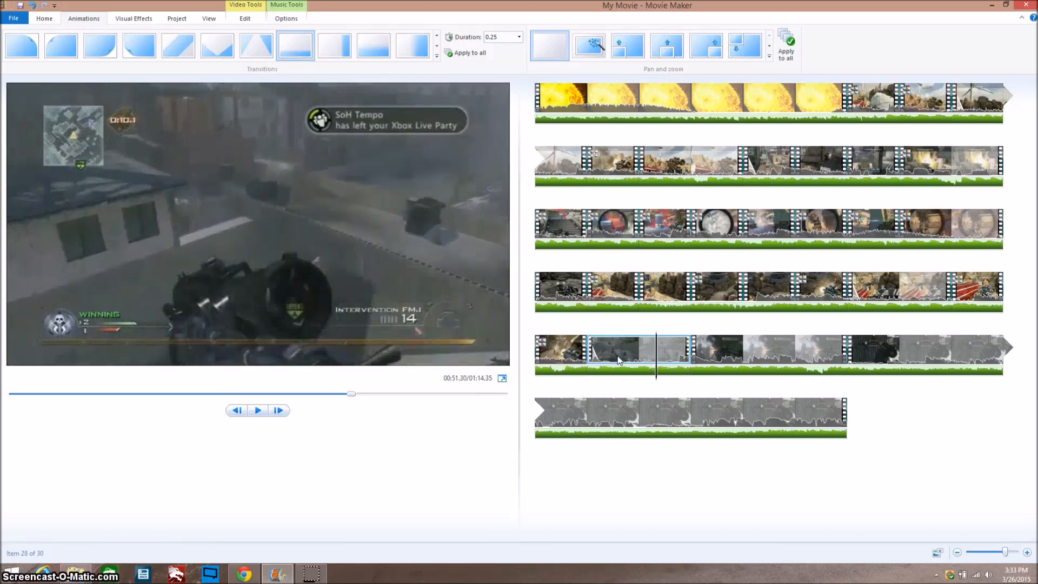
{"action": "key", "text": "l"}
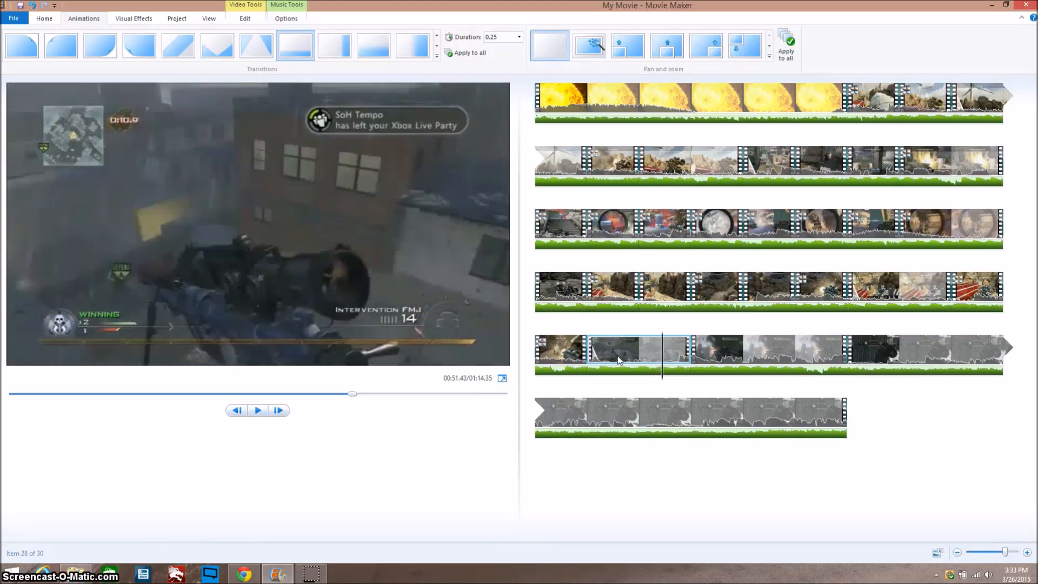
{"action": "key", "text": "j"}
{"action": "key", "text": "j"}
{"action": "key", "text": "j"}
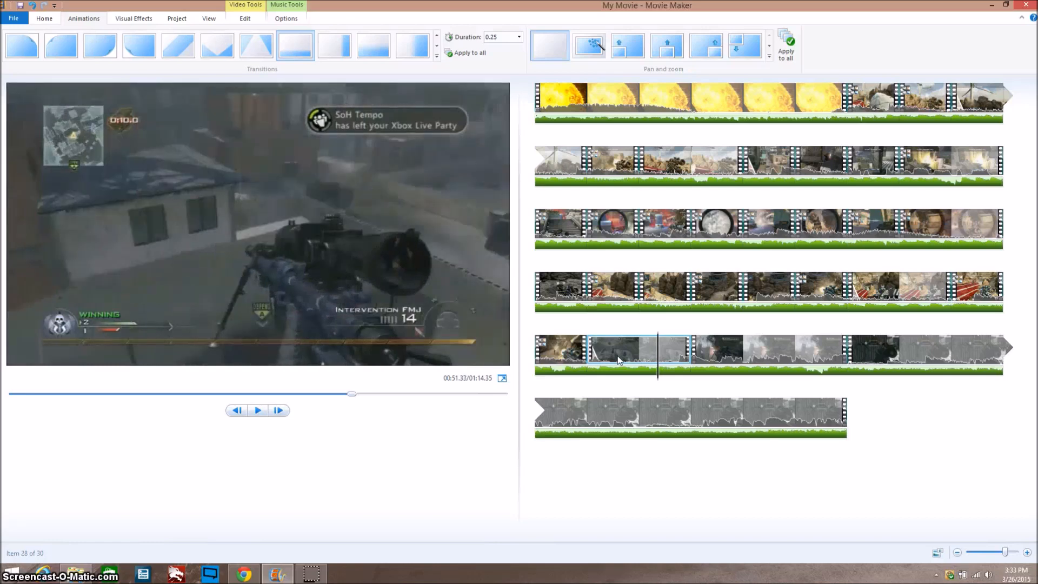
{"action": "key", "text": "m"}
- Advance frame by frame through the new spin piece and split it again at 00:51.90
{"action": "key", "text": "l"}
{"action": "key", "text": "l"}
{"action": "key", "text": "l"}
{"action": "key", "text": "l"}
{"action": "key", "text": "l"}
{"action": "key", "text": "l"}
{"action": "key", "text": "l"}
{"action": "key", "text": "l"}
{"action": "key", "text": "l"}
{"action": "key", "text": "l"}
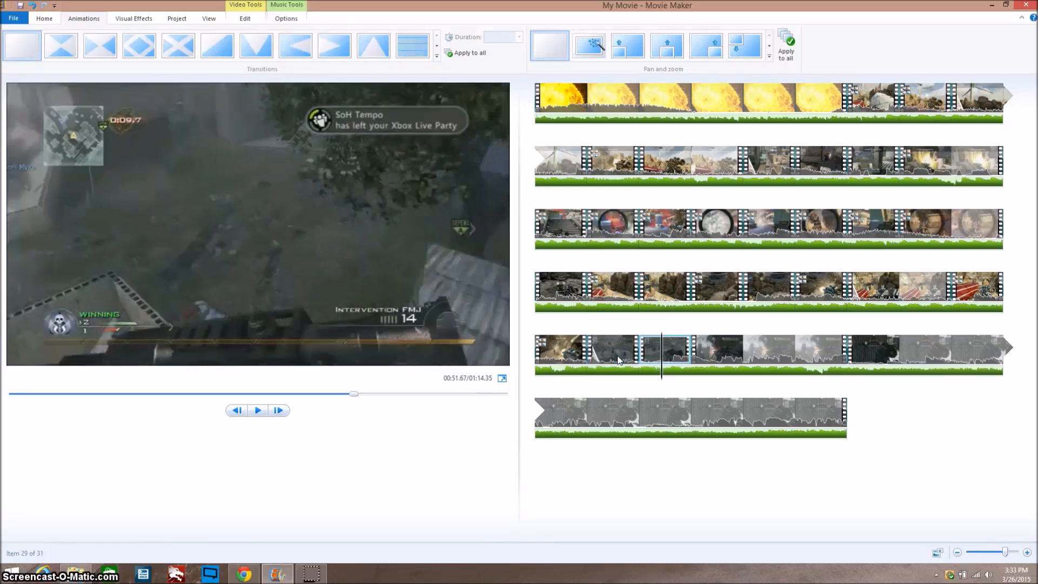
{"action": "key", "text": "l"}
{"action": "key", "text": "l"}
{"action": "key", "text": "l"}
{"action": "key", "text": "l"}
{"action": "key", "text": "l"}
{"action": "key", "text": "l"}
{"action": "key", "text": "l"}
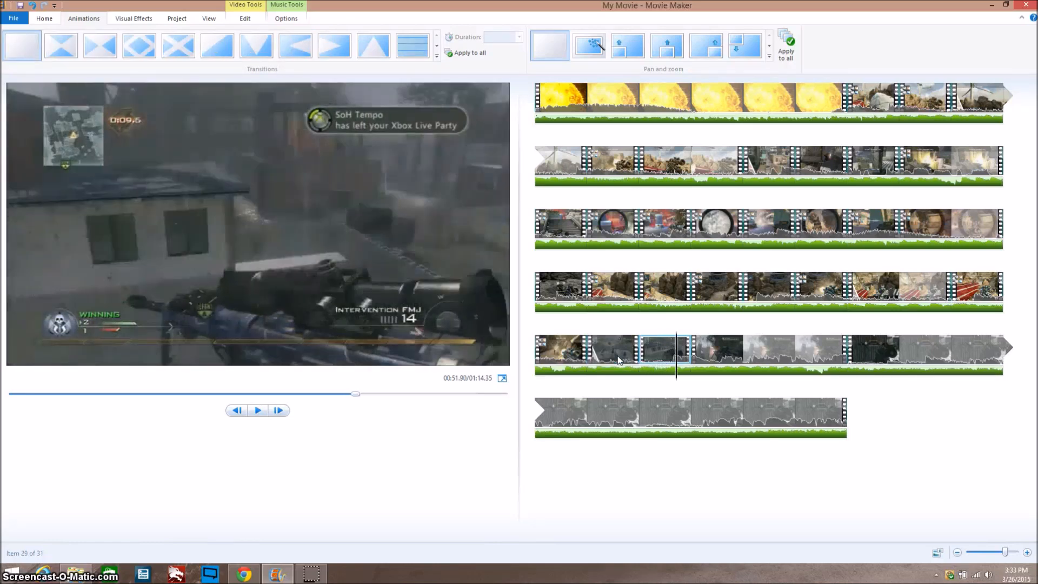
{"action": "key", "text": "m"}
- Set the speed of the short spin piece between the two new splits to 0.5x
{"action": "left_click", "coordinate": [641, 350]}
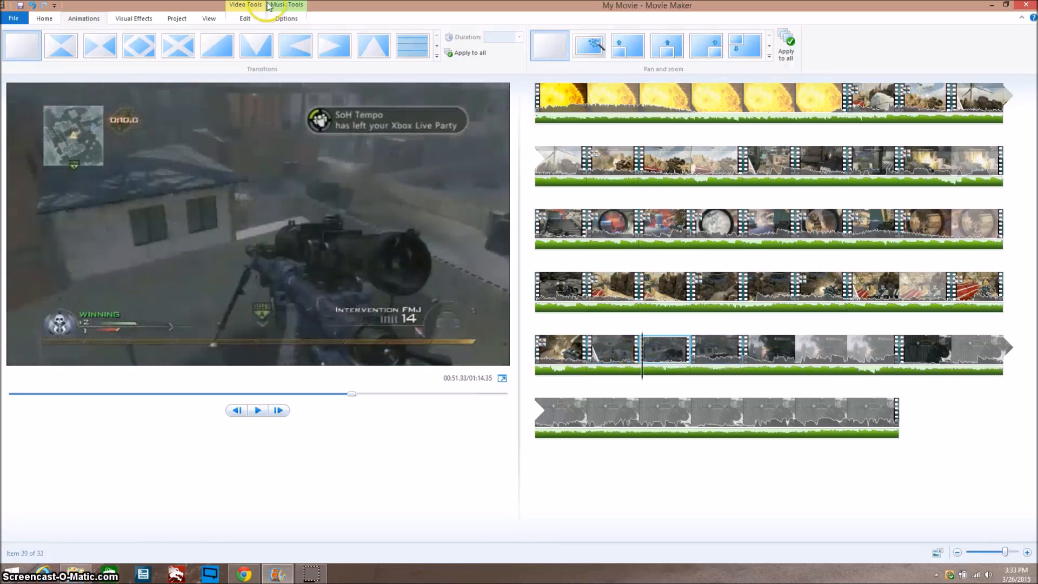
{"action": "left_click", "coordinate": [246, 16]}
{"action": "left_click", "coordinate": [224, 36]}
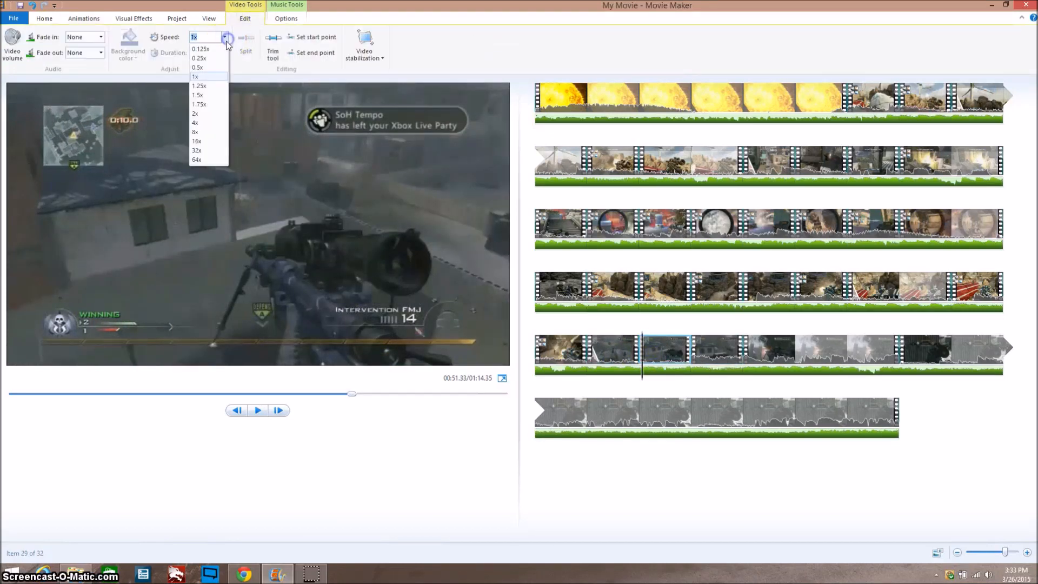
{"action": "left_click", "coordinate": [210, 77]}
- Set the speed of the kill shot piece starting at the rifle's muzzle flash to 0.5x
{"action": "left_click", "coordinate": [702, 350]}
{"action": "left_click", "coordinate": [746, 357]}
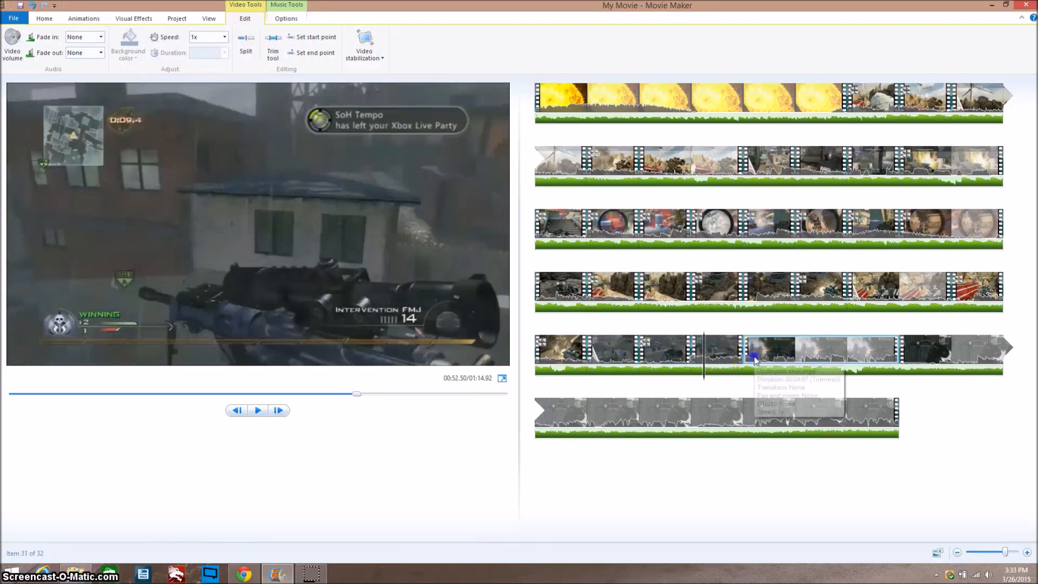
{"action": "left_click", "coordinate": [221, 36]}
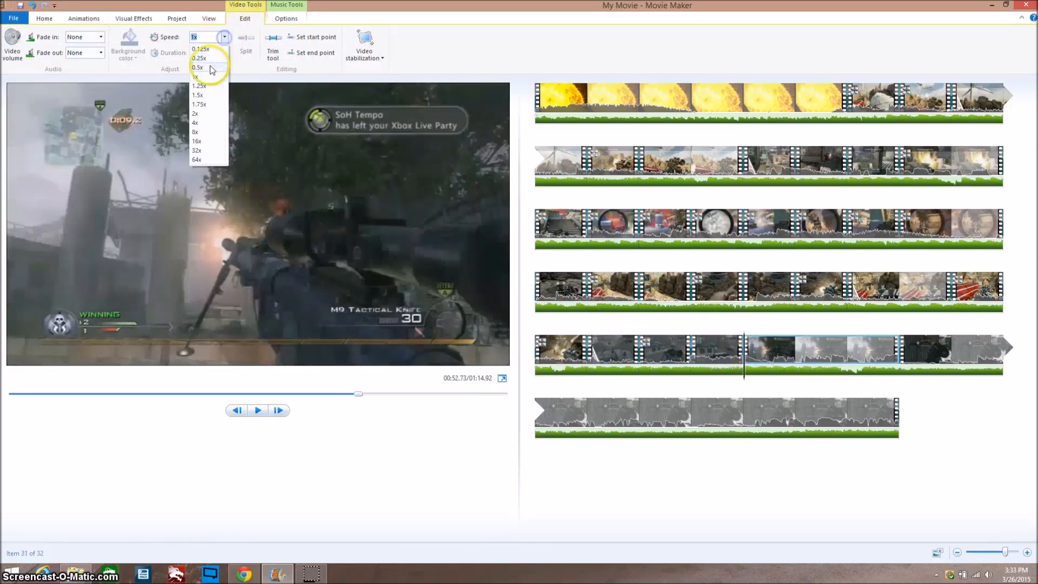
{"action": "left_click", "coordinate": [210, 66]}
- Play the slowed kill shot piece, split it at 00:54.87 as the round win text appears, and remove the part after the split
{"action": "left_click", "coordinate": [804, 351]}
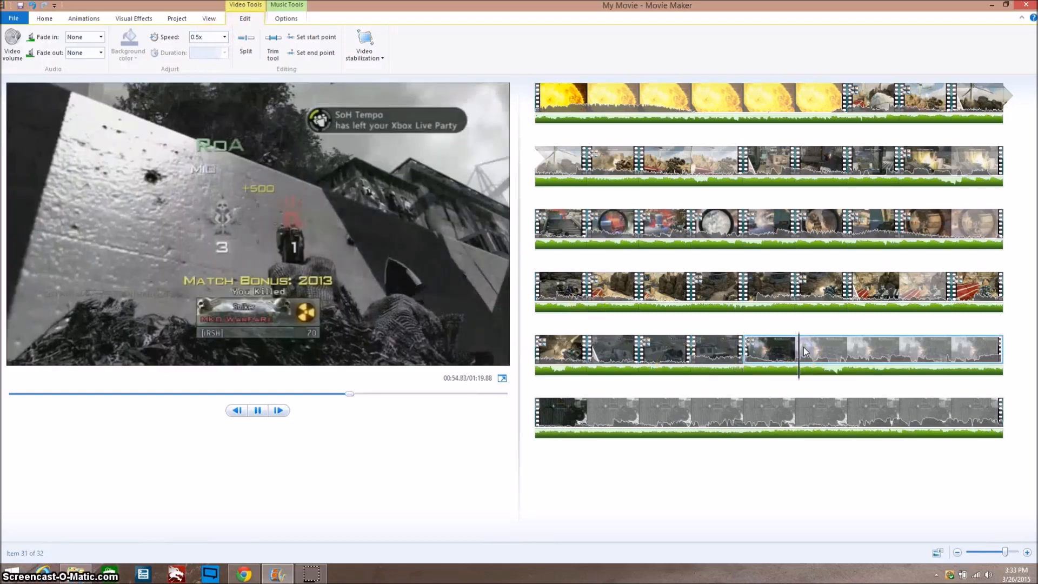
{"action": "left_click", "coordinate": [746, 351]}
{"action": "key", "text": "space"}
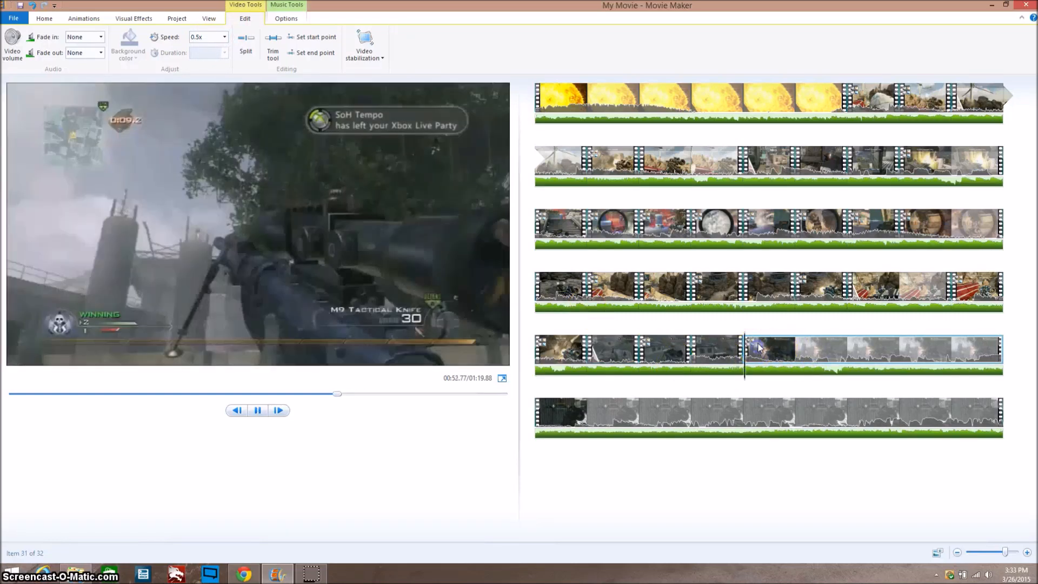
{"action": "key", "text": "space"}
{"action": "key", "text": "m"}
{"action": "right_click", "coordinate": [888, 356]}
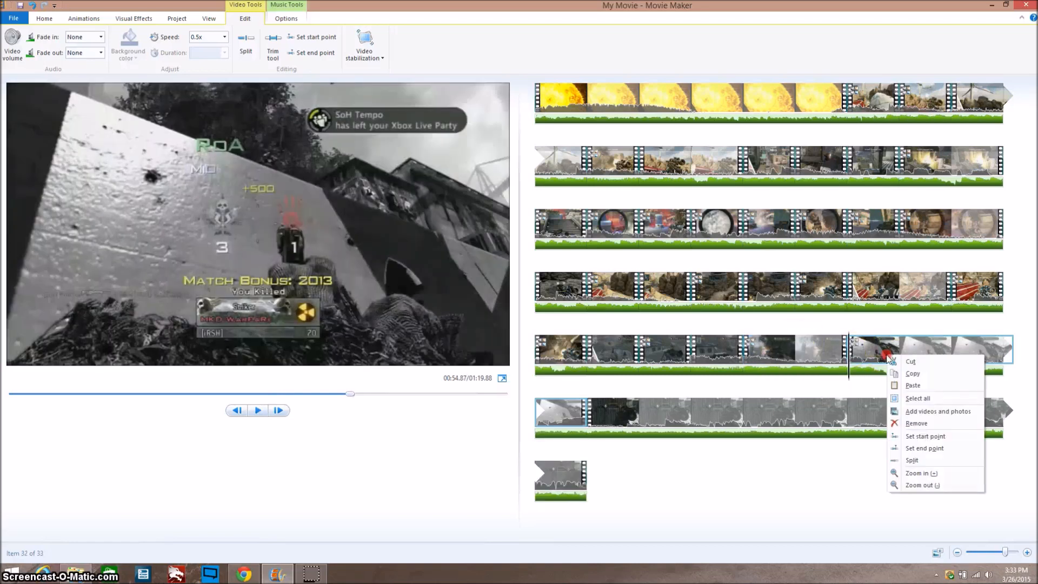
{"action": "left_click", "coordinate": [919, 424]}
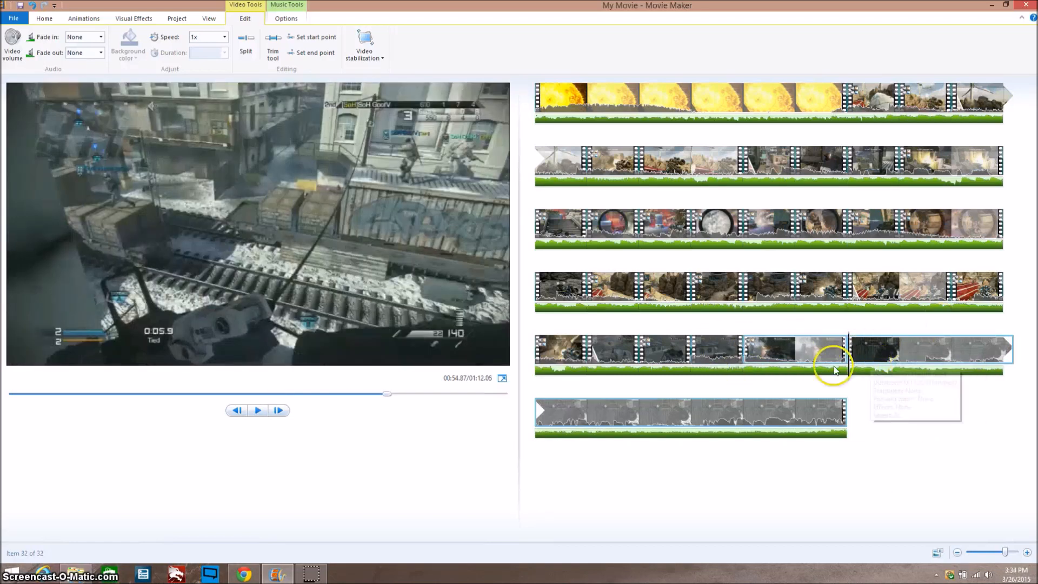
- Play back from the wipe transition piece through the slowed kill shot into the following snow gameplay clip to check the timing
{"action": "left_click", "coordinate": [601, 356]}
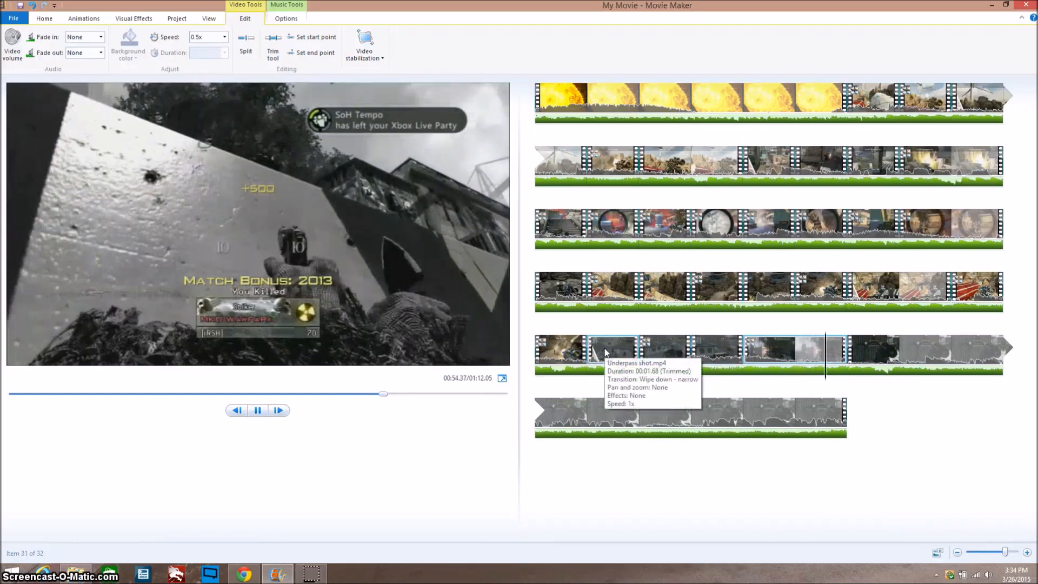
{"action": "key", "text": "space"}
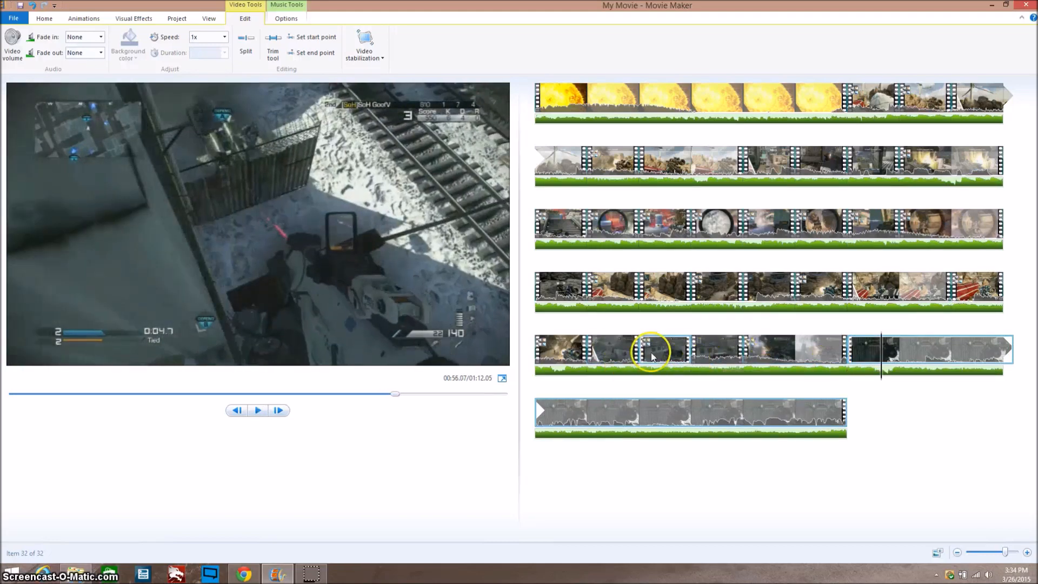
{"action": "left_click", "coordinate": [615, 352]}
{"action": "key", "text": "space"}
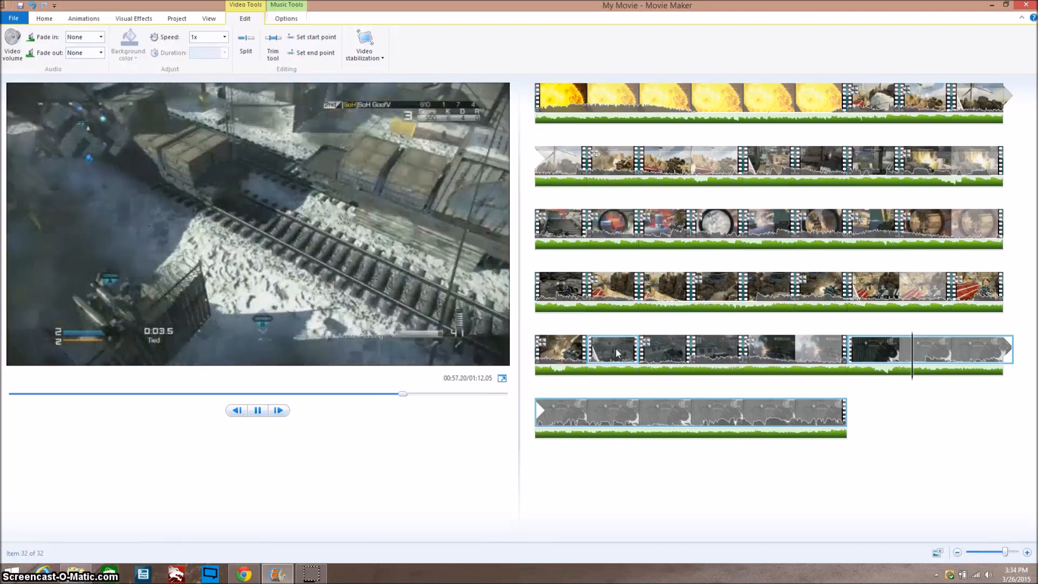
- Play the last snow gameplay clip on through the kill shot and the round win screen
{"action": "left_click", "coordinate": [854, 372]}
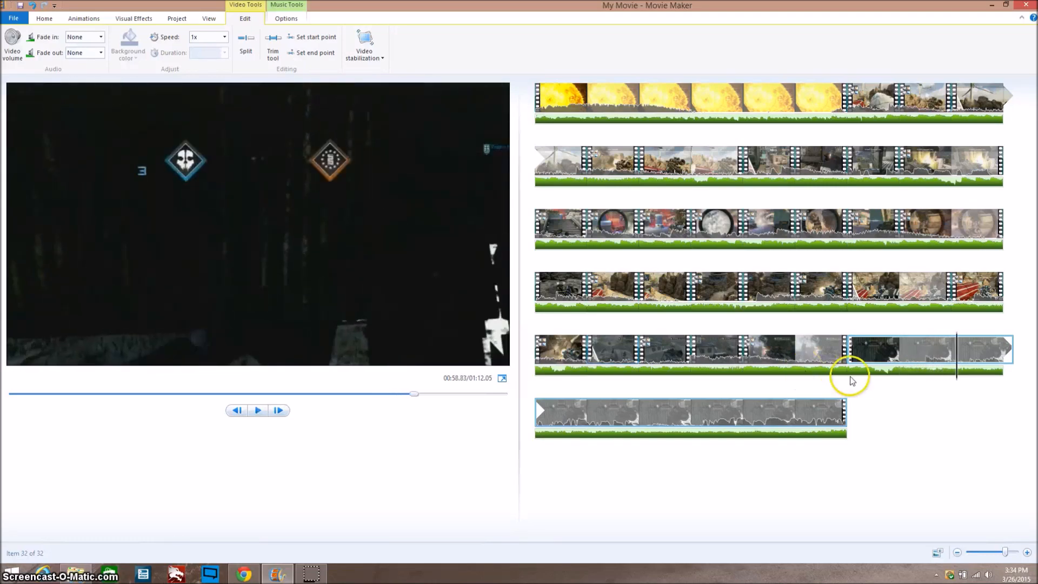
{"action": "left_click", "coordinate": [811, 358]}
{"action": "key", "text": "space"}
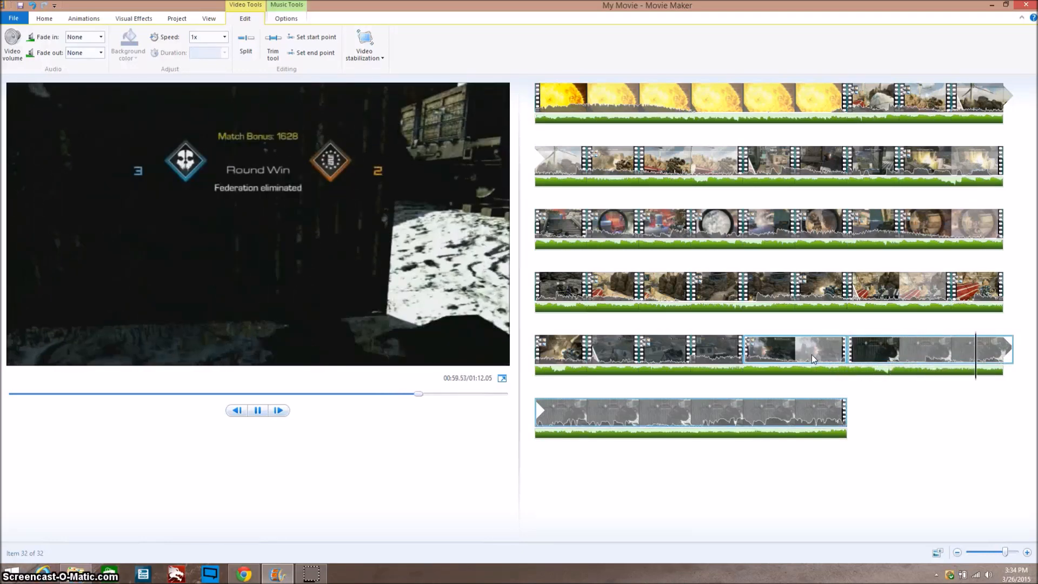
{"action": "key", "text": "space"}
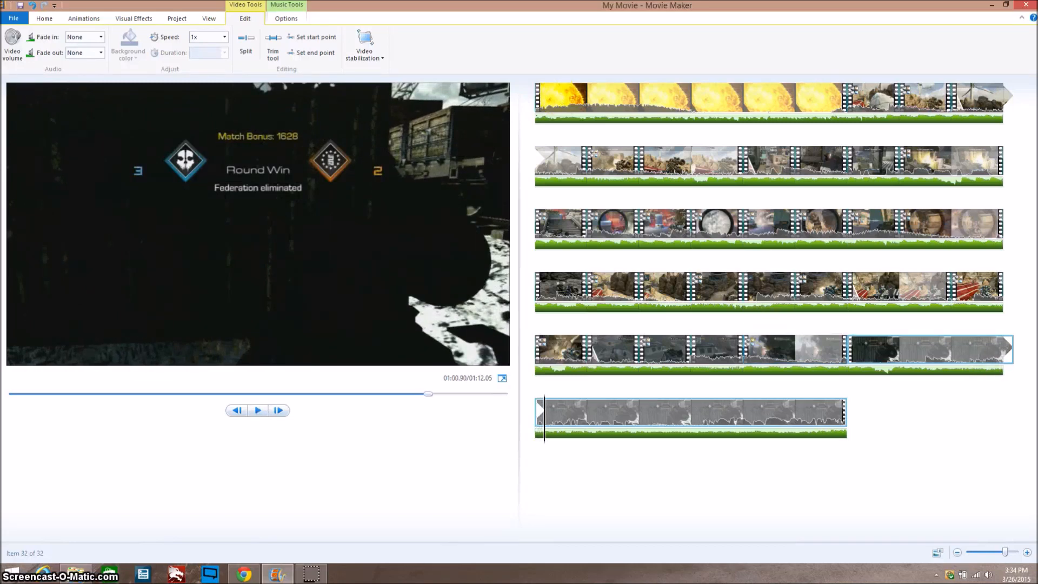
- Look through the available transitions and visual effects for the last snow gameplay clip
{"action": "left_click", "coordinate": [88, 15]}
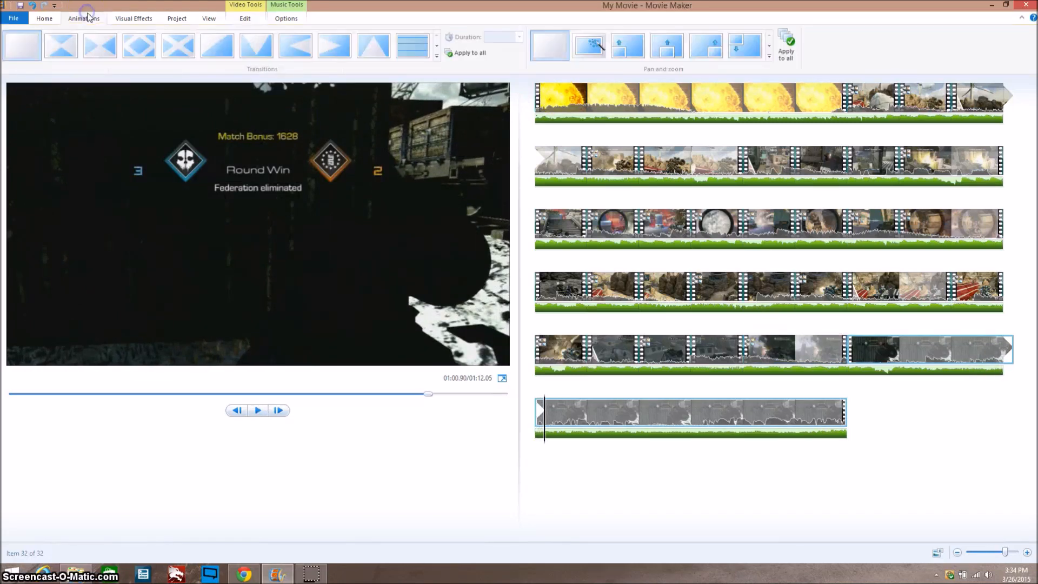
{"action": "left_click", "coordinate": [437, 50]}
{"action": "left_click", "coordinate": [437, 49]}
{"action": "left_click", "coordinate": [438, 50]}
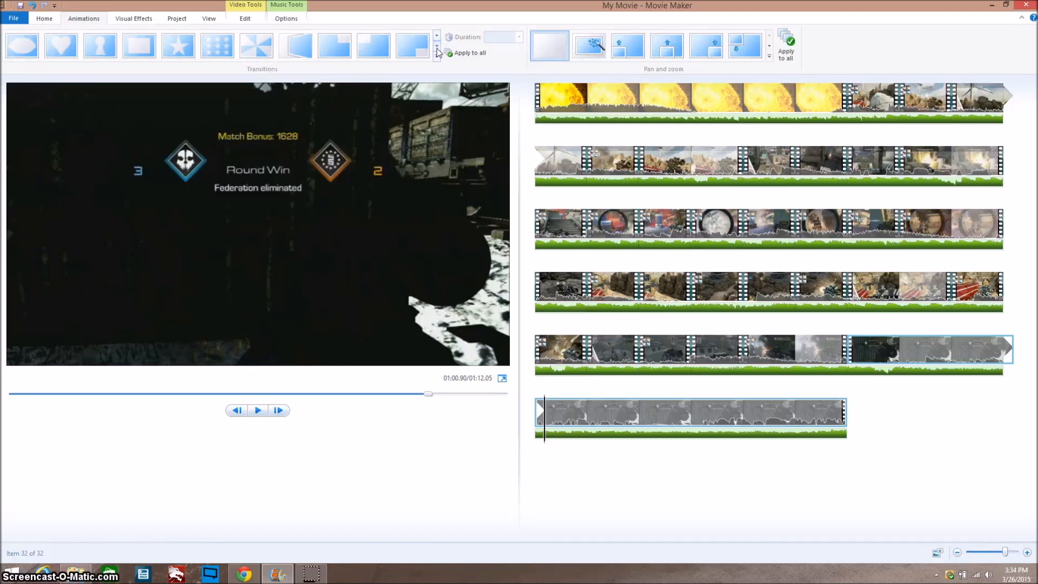
{"action": "left_click", "coordinate": [437, 48]}
{"action": "left_click", "coordinate": [437, 48]}
{"action": "left_click", "coordinate": [437, 48]}
{"action": "left_click", "coordinate": [437, 48]}
{"action": "left_click", "coordinate": [437, 36]}
{"action": "left_click", "coordinate": [437, 36]}
{"action": "left_click", "coordinate": [437, 32]}
{"action": "left_click", "coordinate": [437, 32]}
{"action": "left_click", "coordinate": [437, 32]}
{"action": "left_click", "coordinate": [136, 19]}
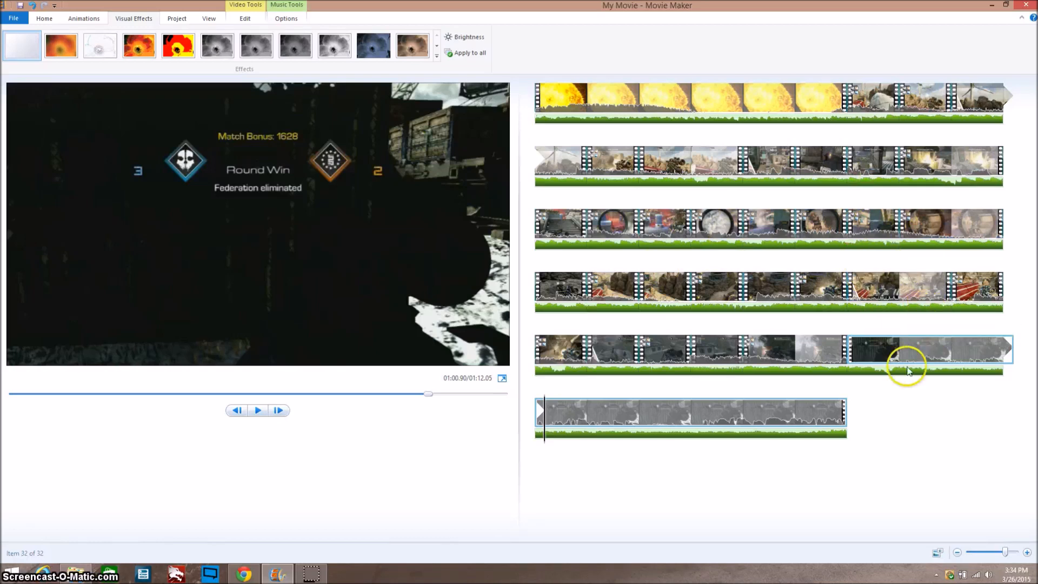
- Review the last snow gameplay clip and set its start point at 00:56.27, while the player aims down beside the building
{"action": "left_click", "coordinate": [876, 354]}
{"action": "key", "text": "space"}
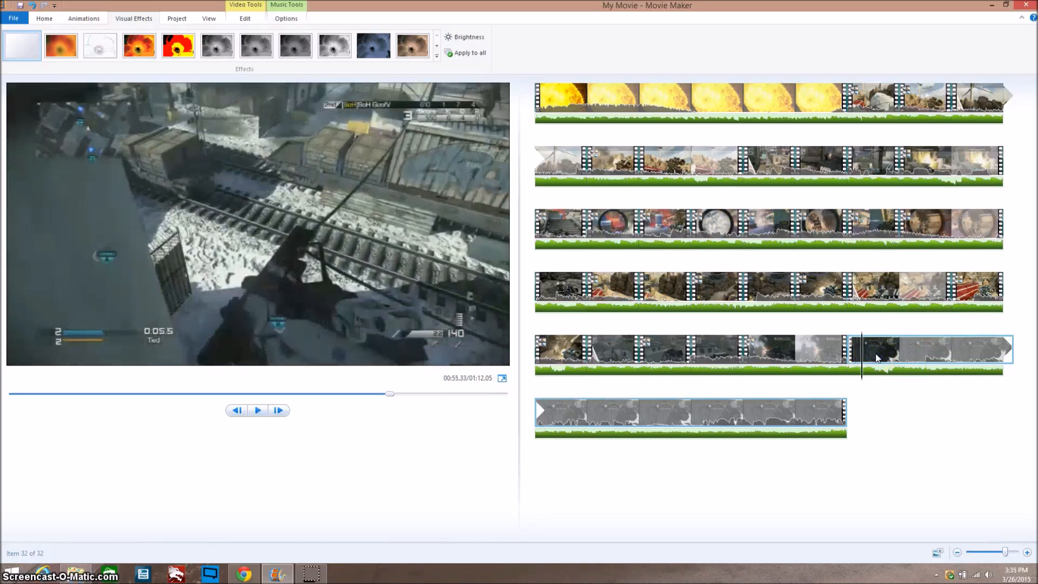
{"action": "left_click_drag", "start_coordinate": [862, 364], "coordinate": [936, 368]}
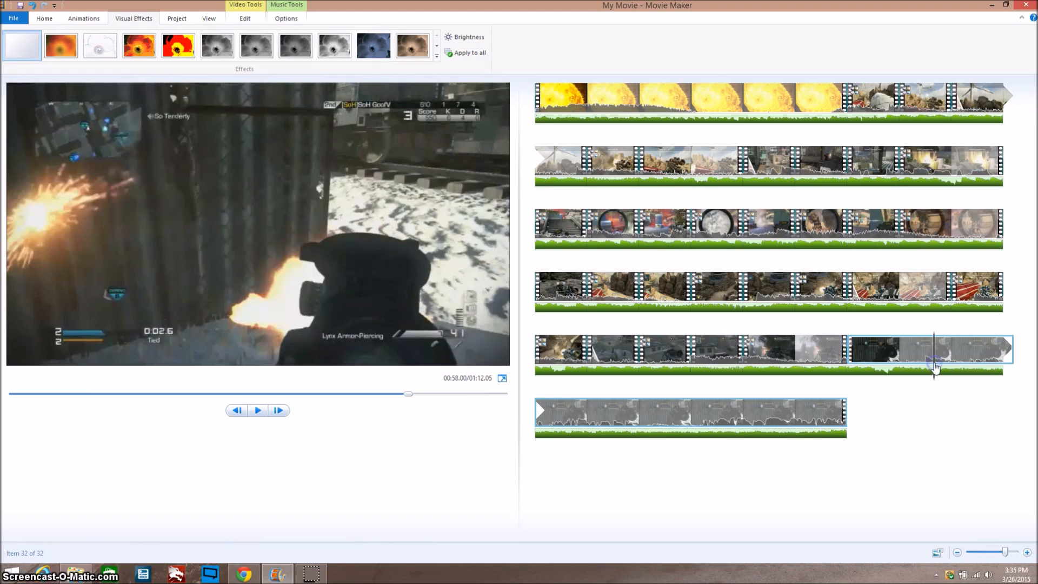
{"action": "key", "text": "space"}
{"action": "key", "text": "space"}
{"action": "left_click", "coordinate": [866, 352]}
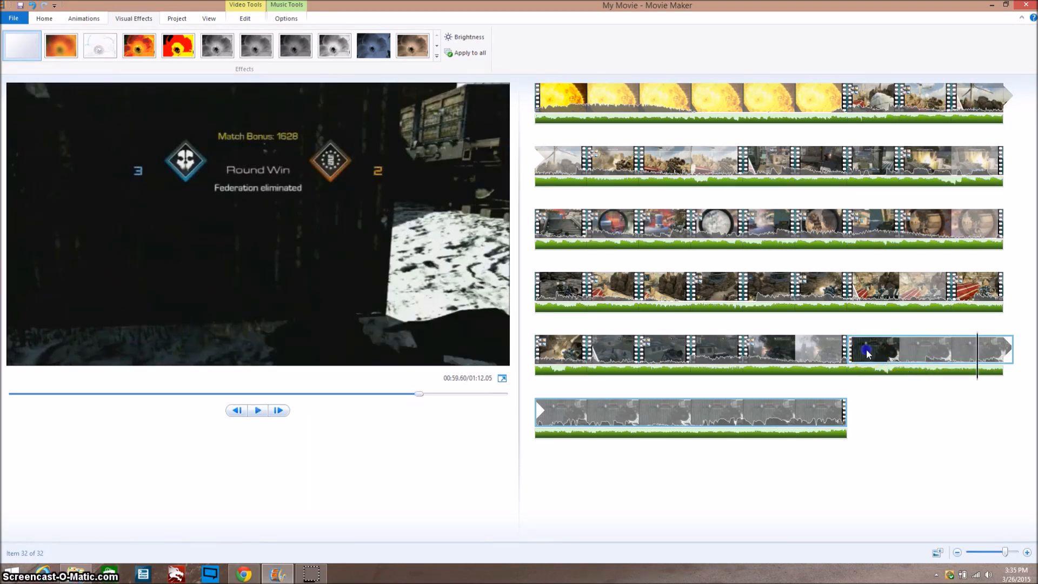
{"action": "key", "text": "space"}
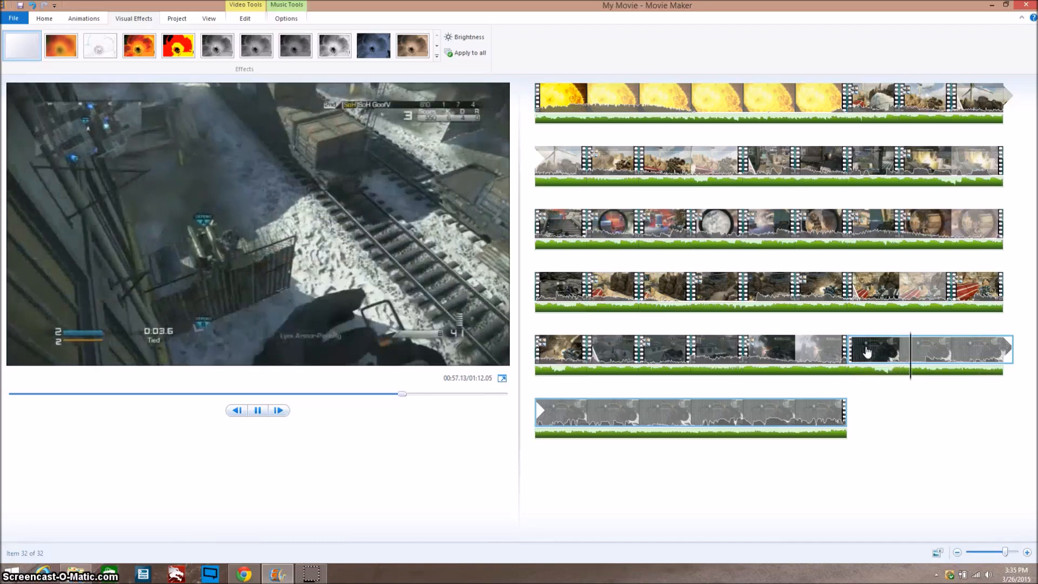
{"action": "left_click", "coordinate": [896, 356]}
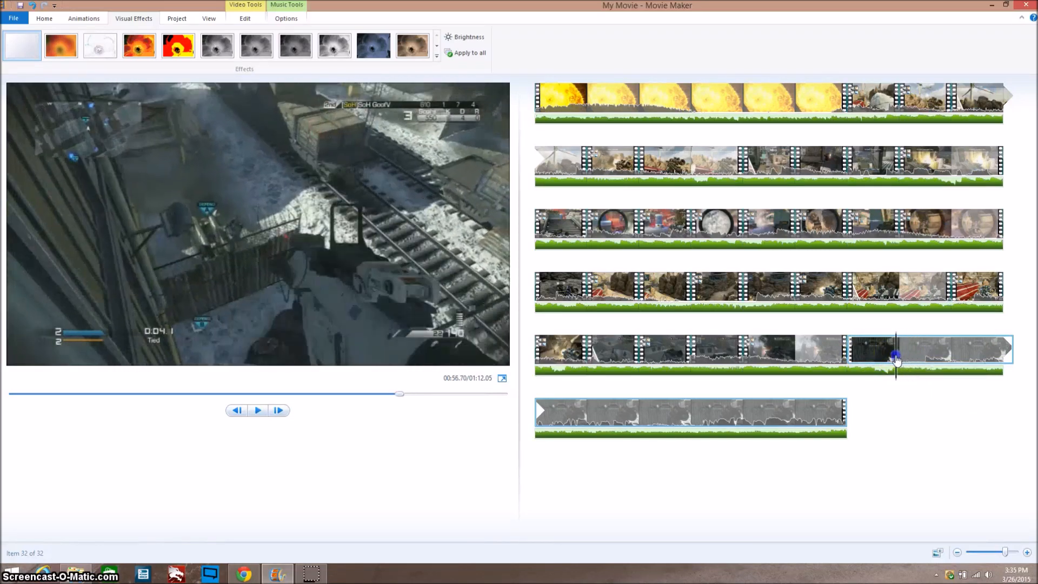
{"action": "left_click", "coordinate": [886, 356]}
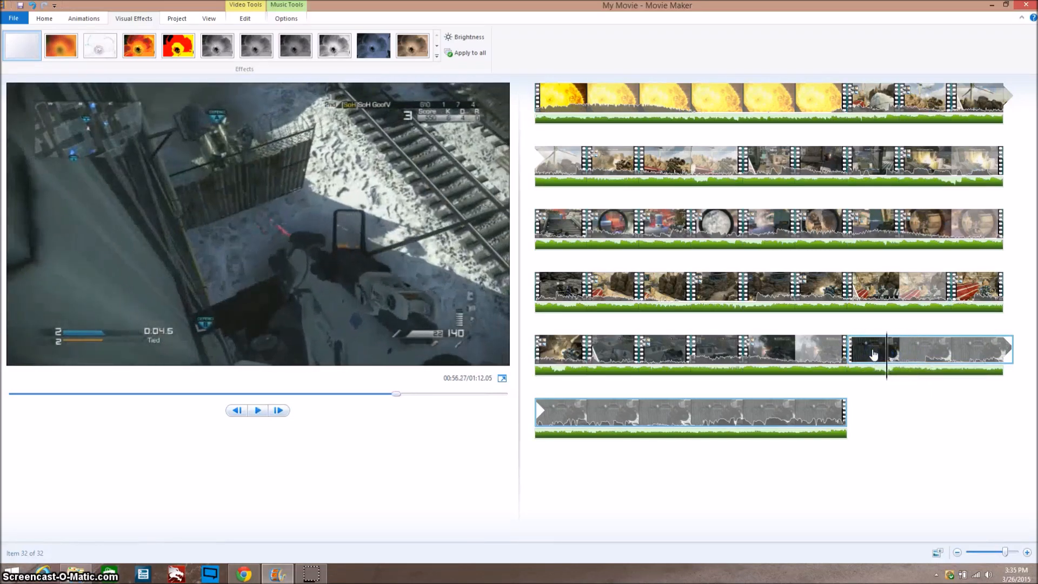
{"action": "right_click", "coordinate": [874, 354]}
{"action": "left_click", "coordinate": [915, 399]}
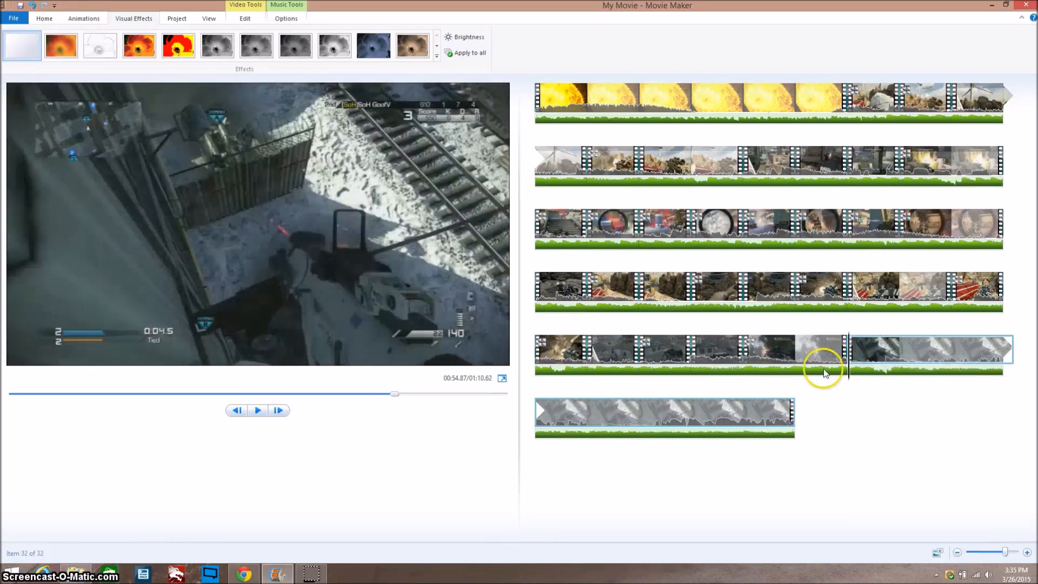
- Play the trimmed Wallbang on Freight clip and split it at 00:55.10, just before the view swings away from the fence
{"action": "key", "text": "space"}
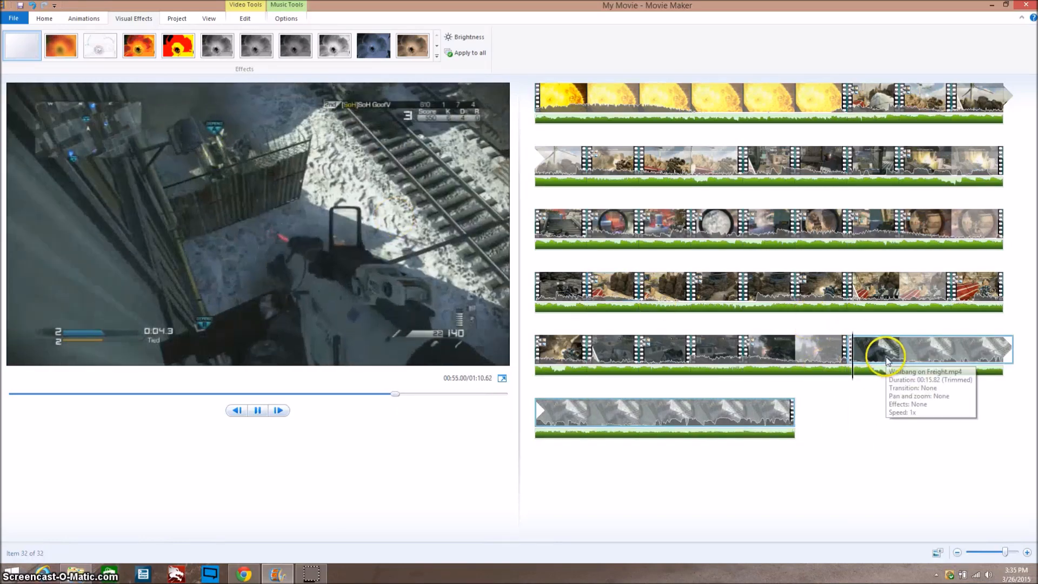
{"action": "key", "text": "space"}
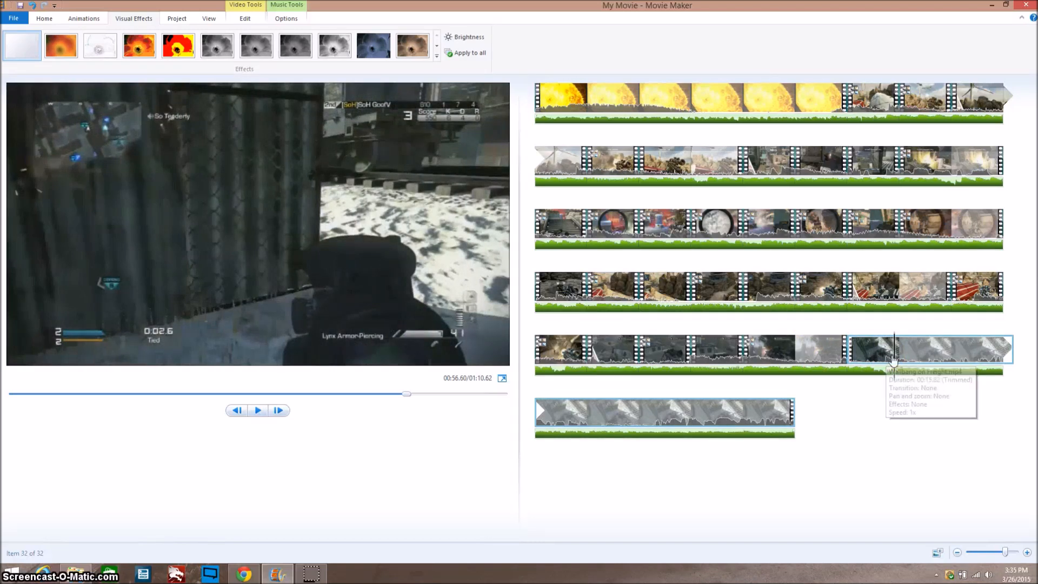
{"action": "left_click", "coordinate": [857, 361]}
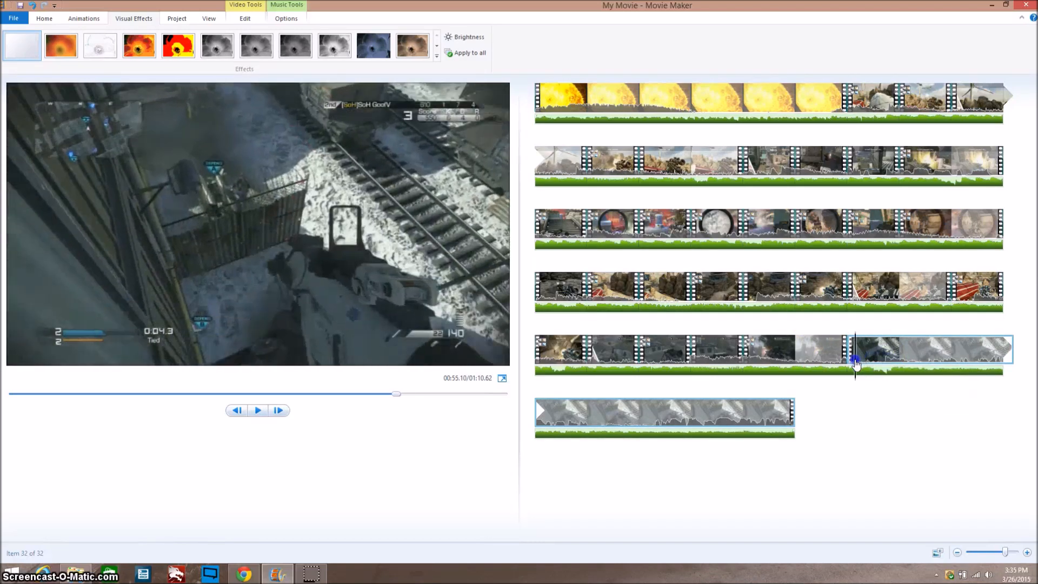
{"action": "key", "text": "space"}
{"action": "right_click", "coordinate": [856, 361]}
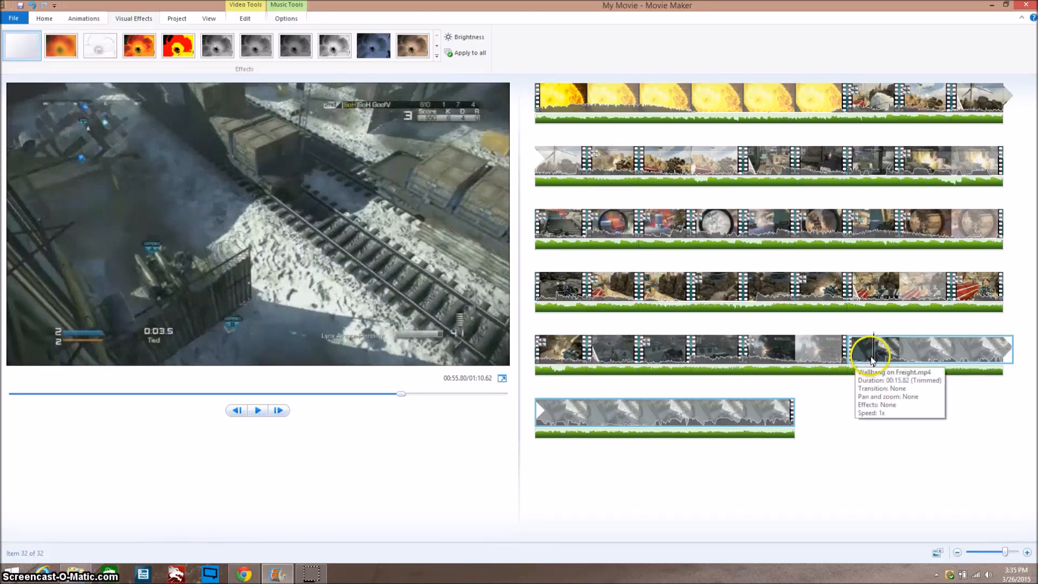
{"action": "left_click", "coordinate": [858, 362]}
{"action": "left_click", "coordinate": [856, 363]}
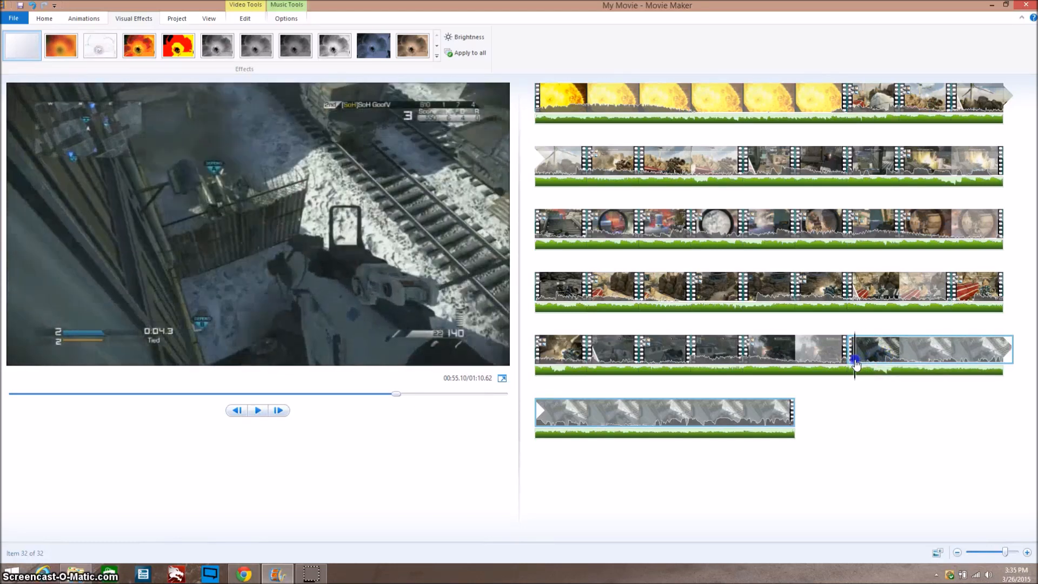
{"action": "key", "text": "m"}
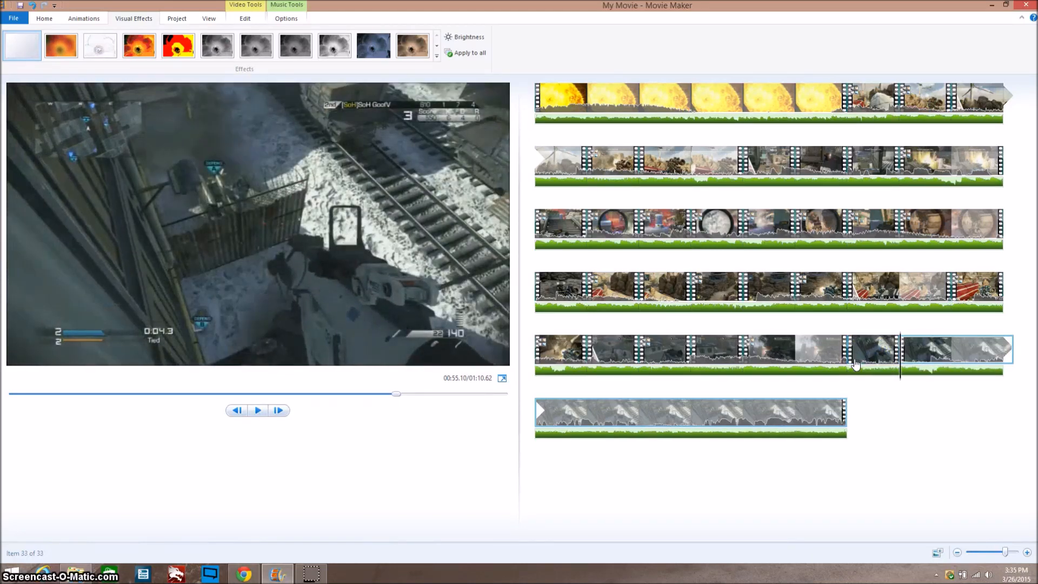
- Try a second split of the Wallbang on Freight clip at 00:55.67, and undo that split
{"action": "key", "text": "space"}
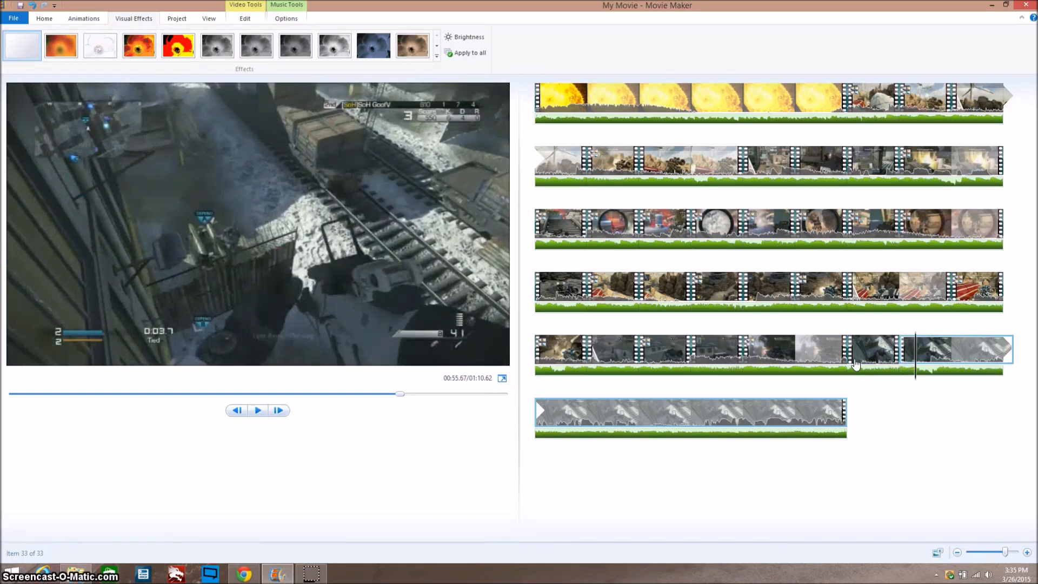
{"action": "key", "text": "m"}
{"action": "left_click", "coordinate": [921, 351]}
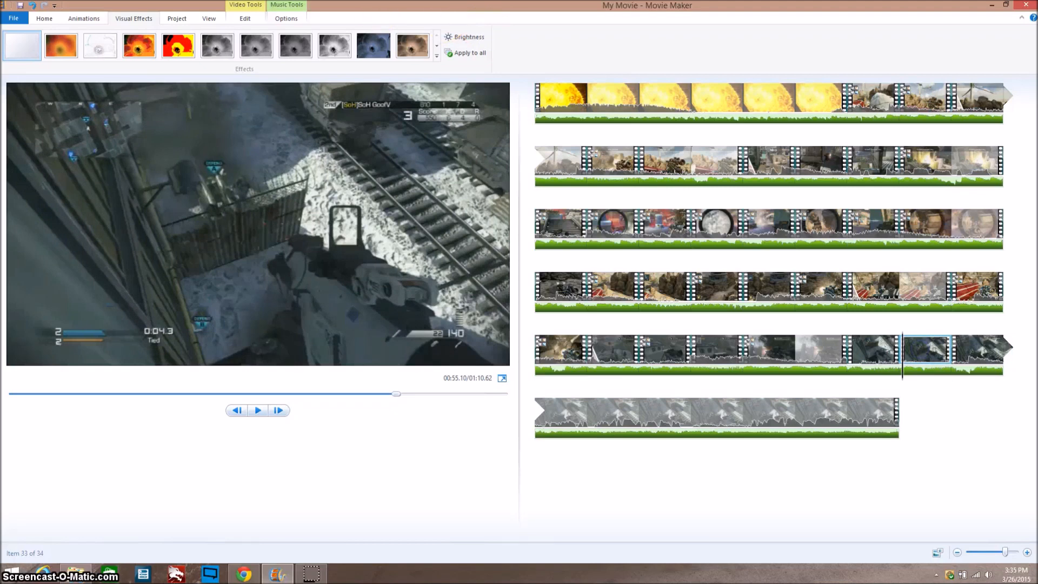
{"action": "left_click", "coordinate": [100, 20]}
{"action": "left_click", "coordinate": [33, 6]}
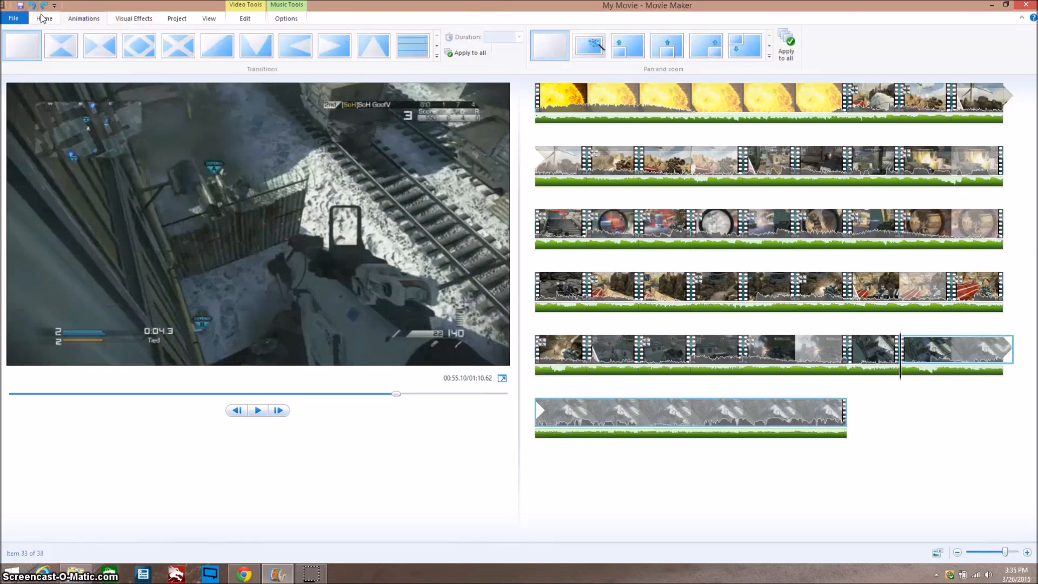
- Split the Wallbang on Freight clip at 00:55.60 and set the short piece between the two splits to 0.5x speed
{"action": "left_click", "coordinate": [43, 19]}
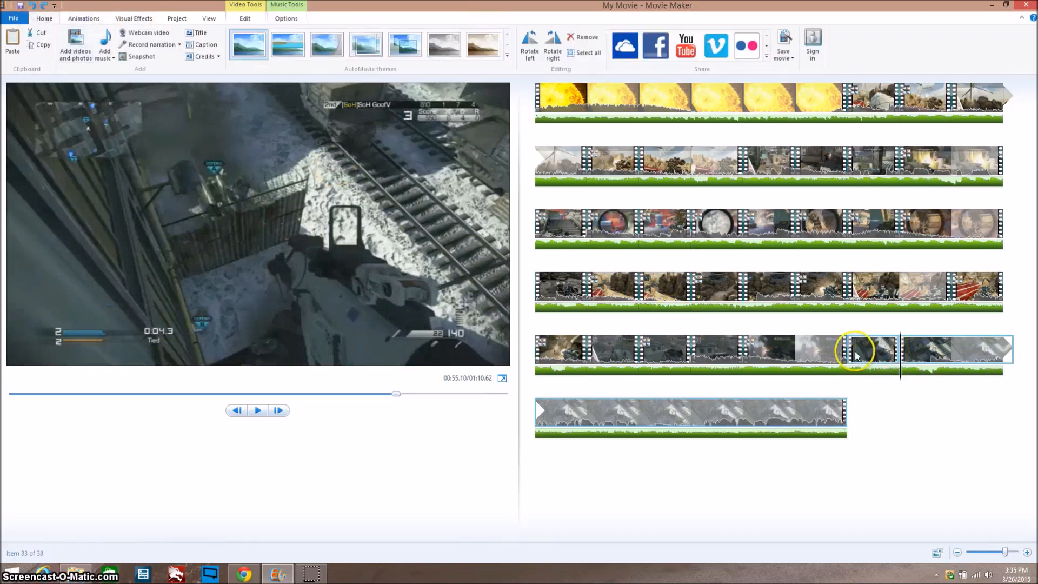
{"action": "left_click_drag", "start_coordinate": [902, 359], "coordinate": [915, 360]}
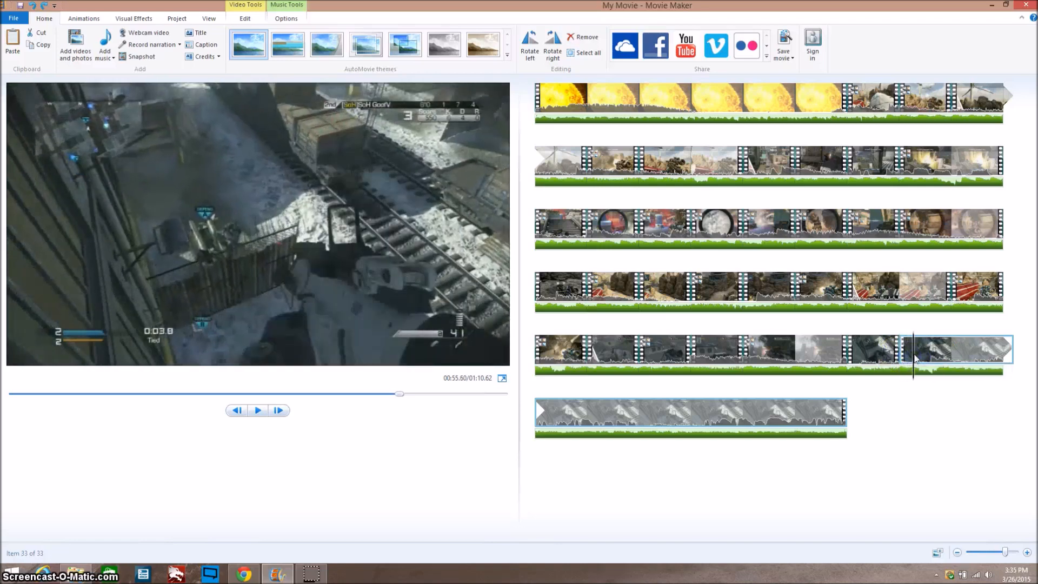
{"action": "key", "text": "m"}
{"action": "left_click", "coordinate": [242, 20]}
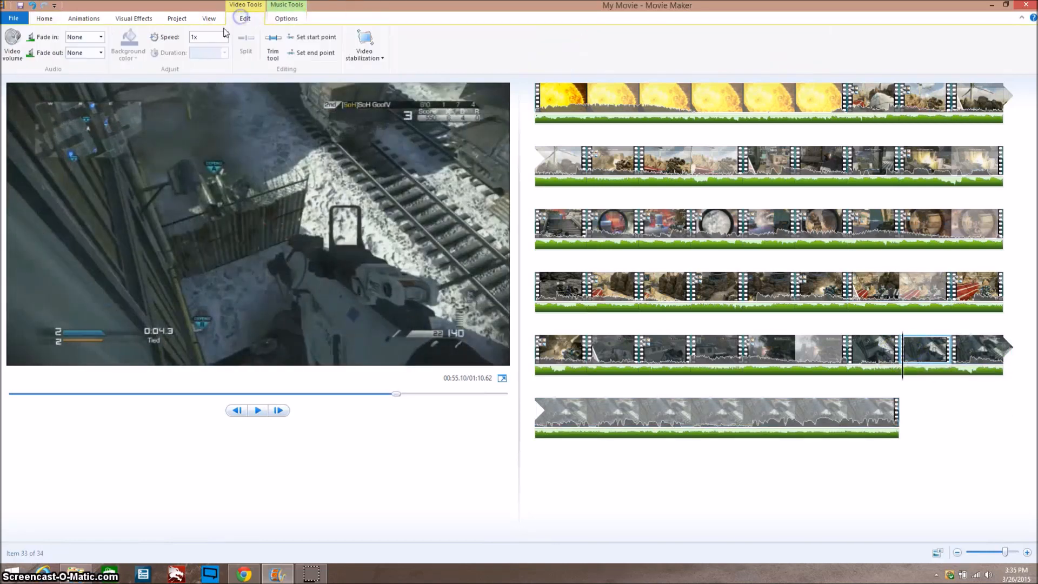
{"action": "left_click", "coordinate": [227, 37]}
{"action": "left_click", "coordinate": [215, 68]}
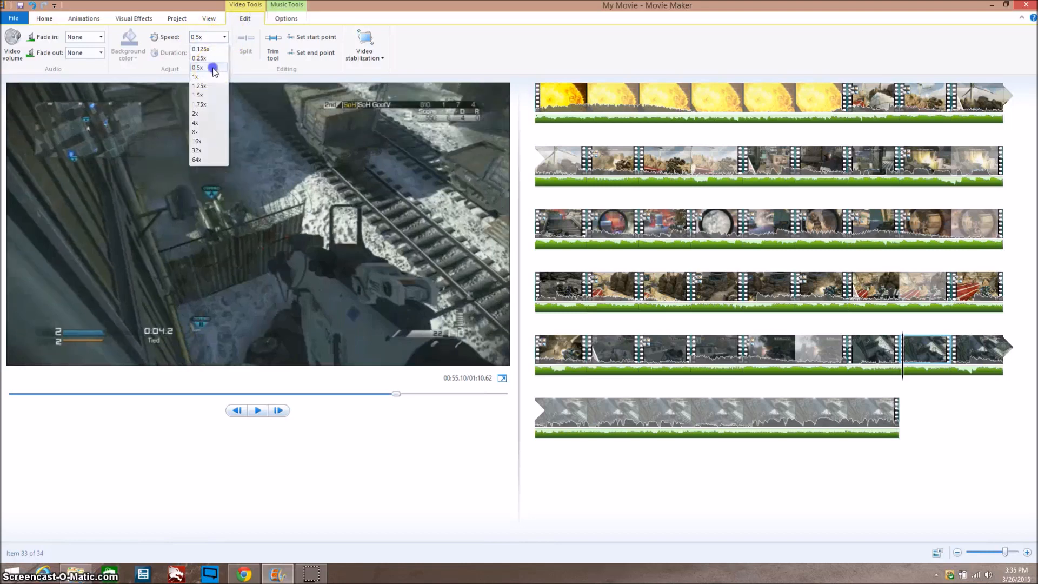
- Play the remaining Wallbang on Freight footage and split it at 00:57.07, on the rifle's muzzle flash
{"action": "left_click", "coordinate": [978, 348]}
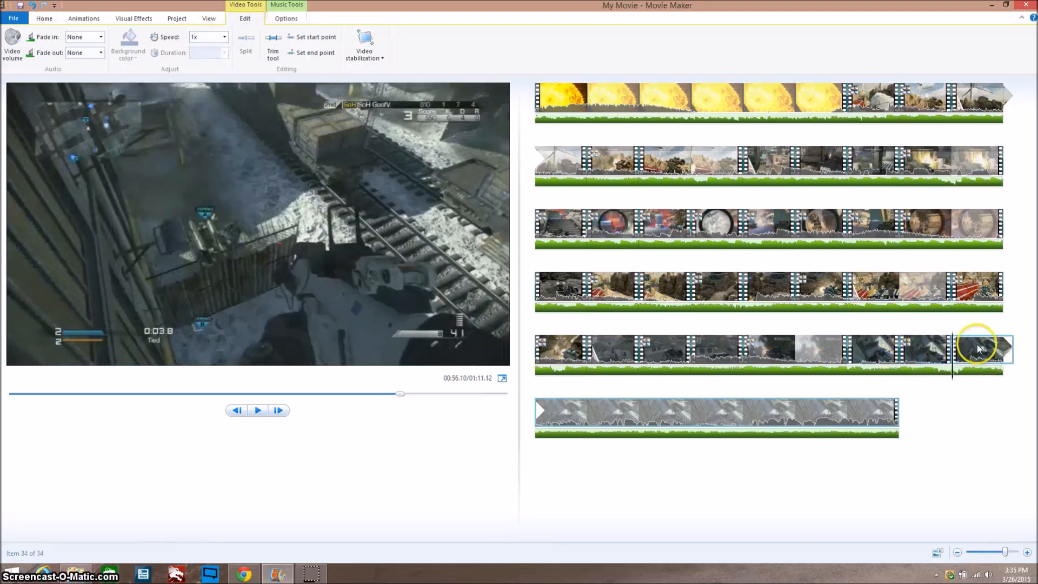
{"action": "key", "text": "space"}
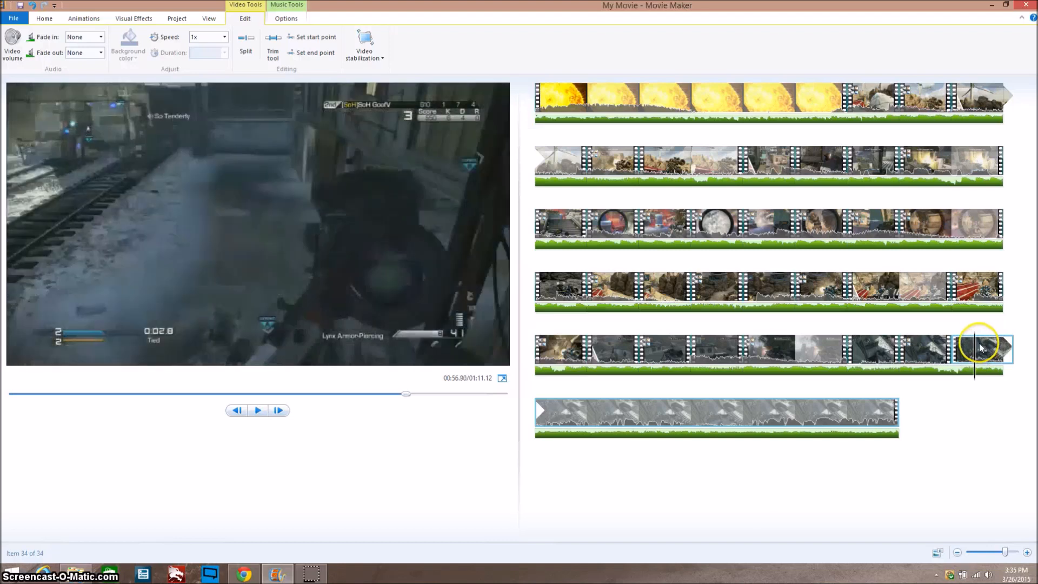
{"action": "left_click", "coordinate": [979, 343]}
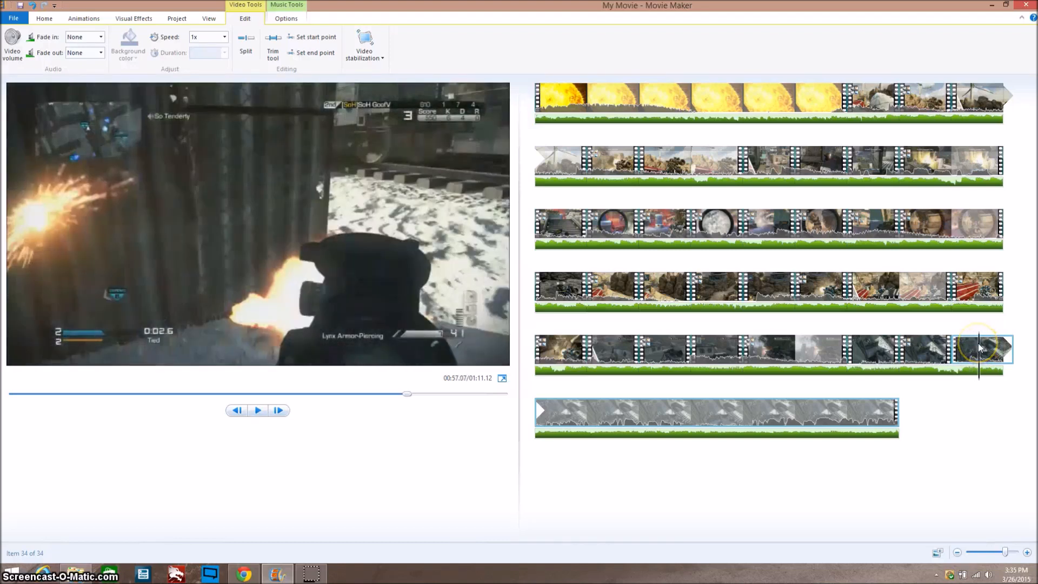
{"action": "key", "text": "m"}
- Split the footage again at 00:59.13 on the round win screen and set the kill shot piece to 0.5x speed
{"action": "key", "text": "space"}
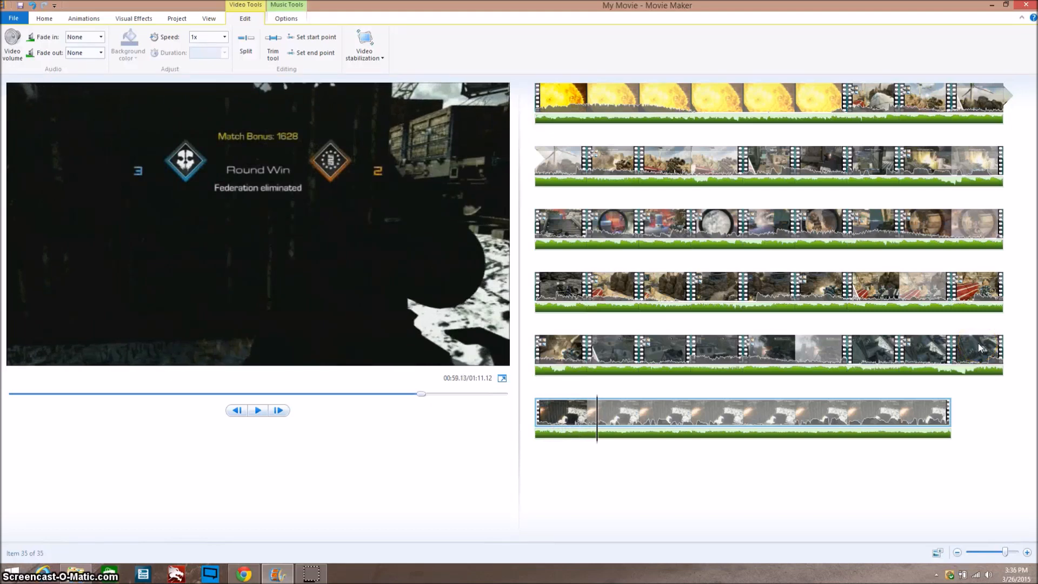
{"action": "key", "text": "m"}
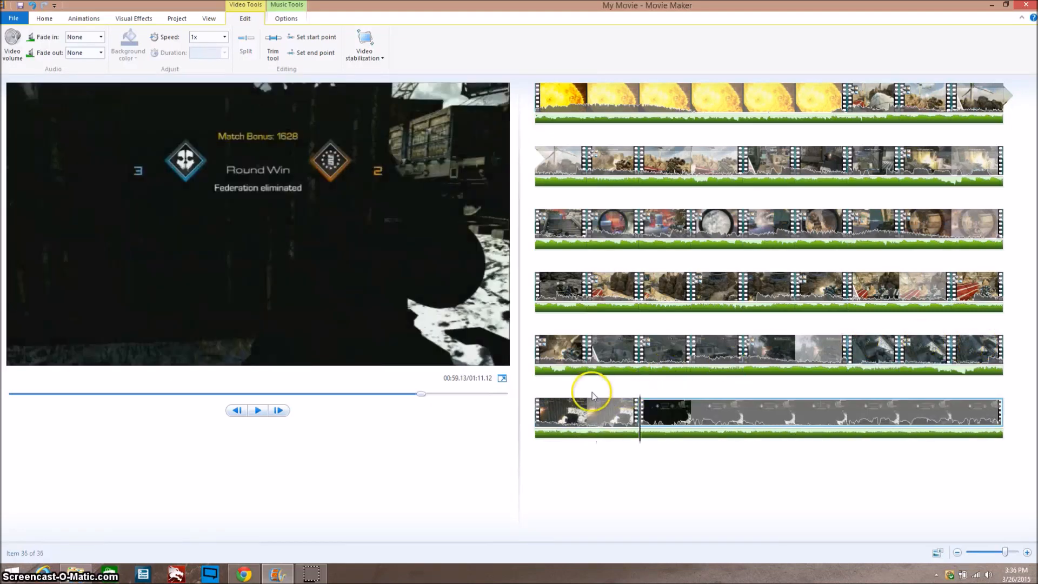
{"action": "left_click", "coordinate": [224, 38]}
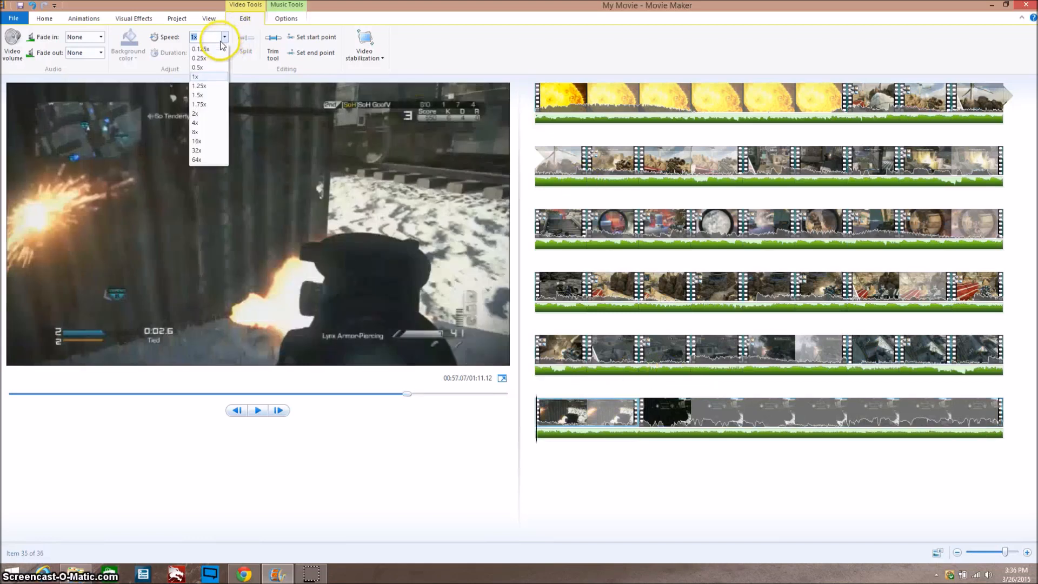
{"action": "left_click", "coordinate": [207, 67]}
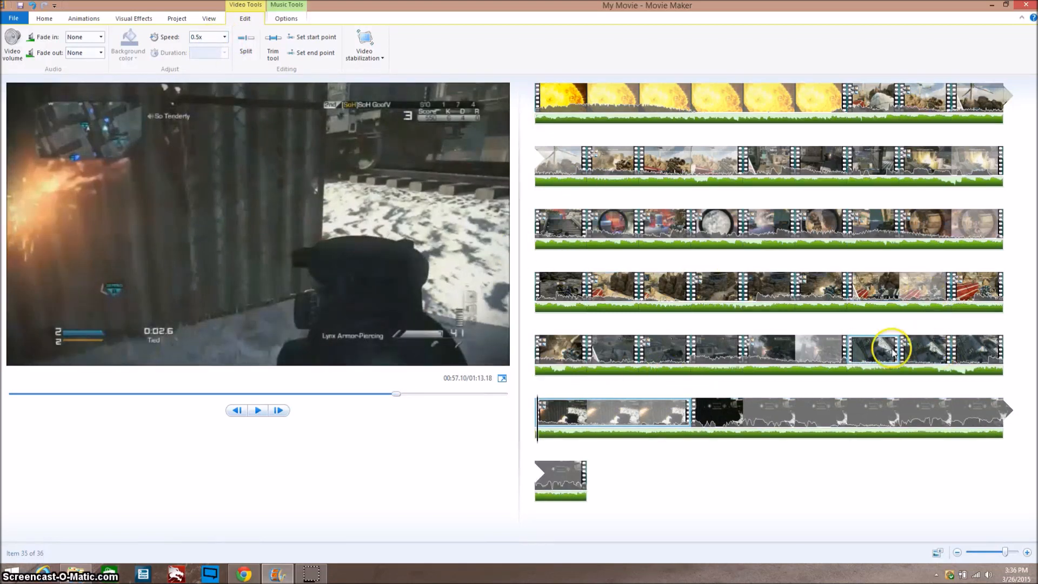
- Play back the slowed kill shot piece to check its timing
{"action": "left_click", "coordinate": [863, 342]}
{"action": "key", "text": "space"}
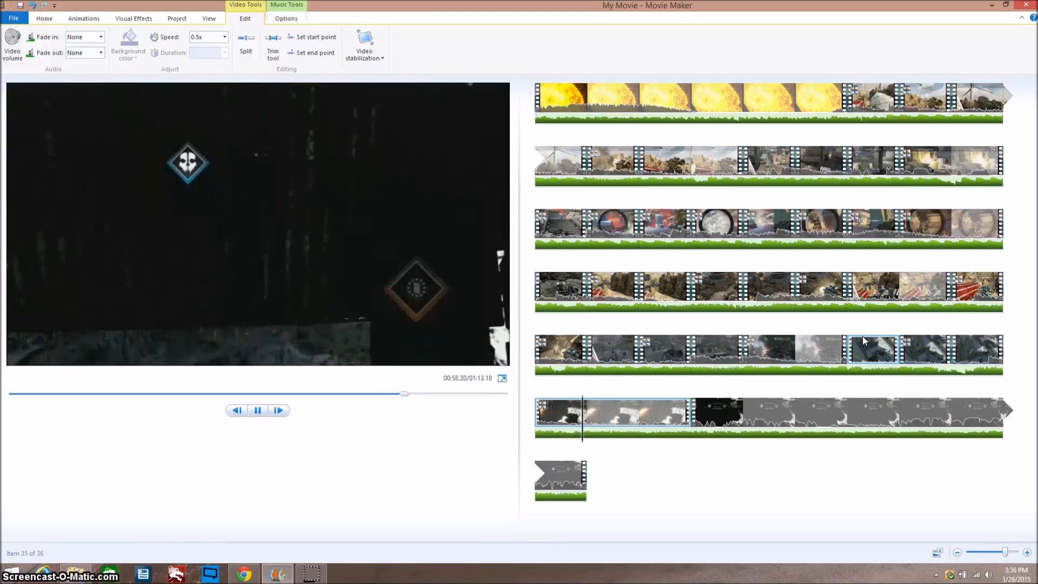
{"action": "key", "text": "space"}
{"action": "key", "text": "space"}
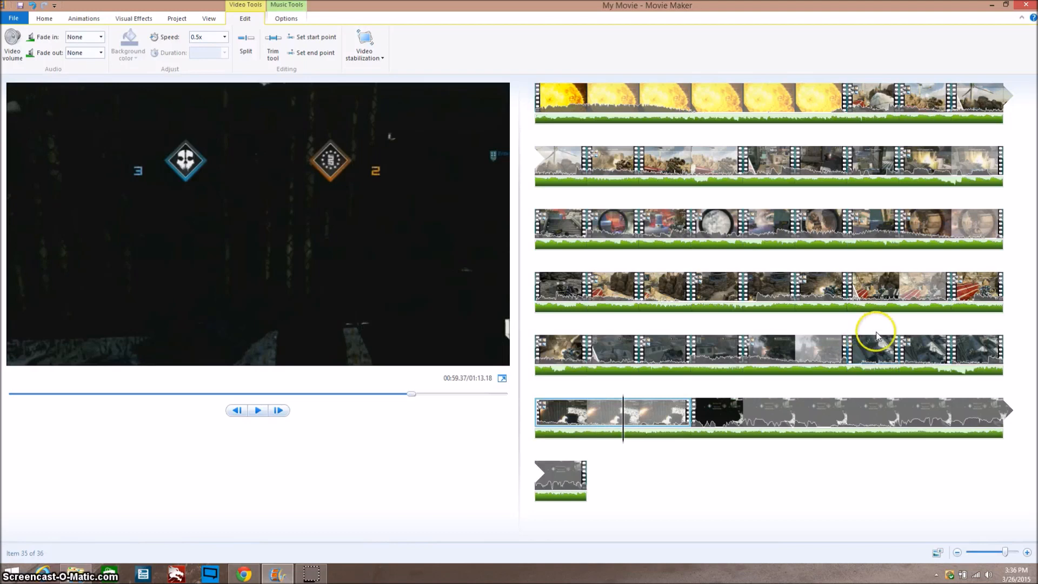
- Split the slowed kill shot piece at 00:59.37 and remove the part after the split
{"action": "key", "text": "m"}
{"action": "right_click", "coordinate": [674, 404]}
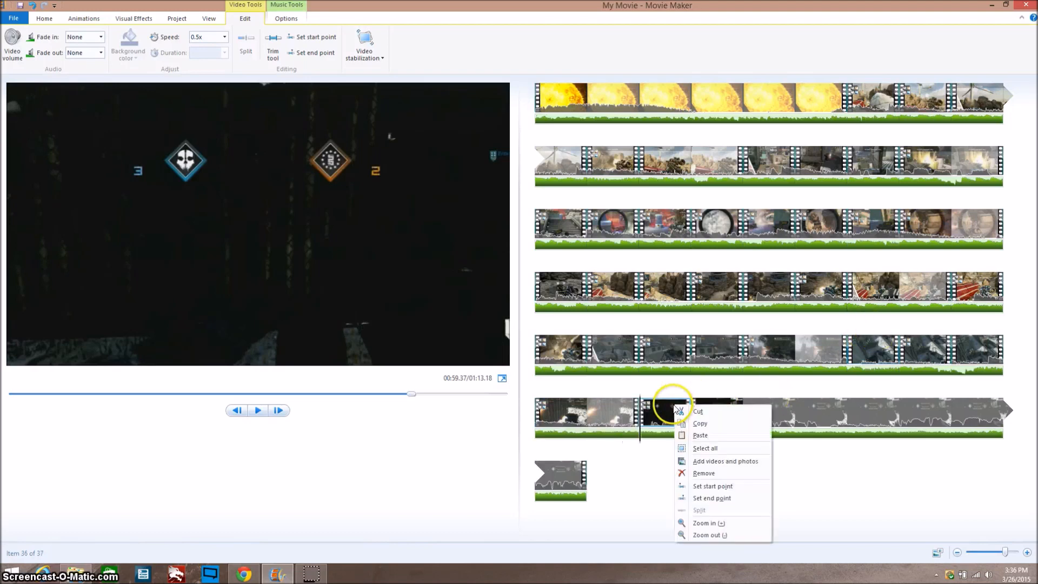
{"action": "left_click", "coordinate": [704, 473]}
- Play on through the following footage, split it at 01:04.60 and remove the section between the kill shot and the split
{"action": "left_click", "coordinate": [577, 417]}
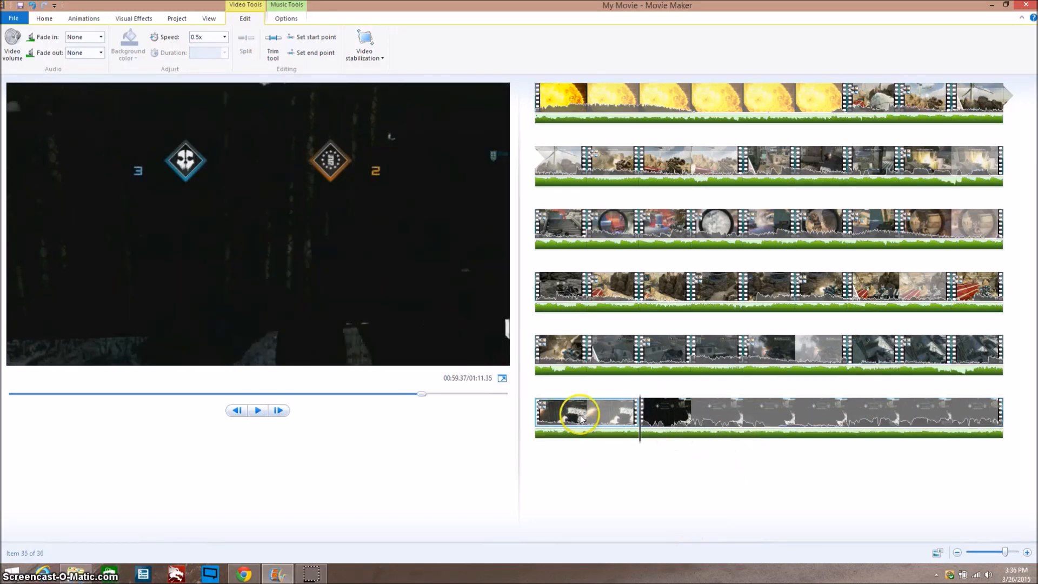
{"action": "key", "text": "space"}
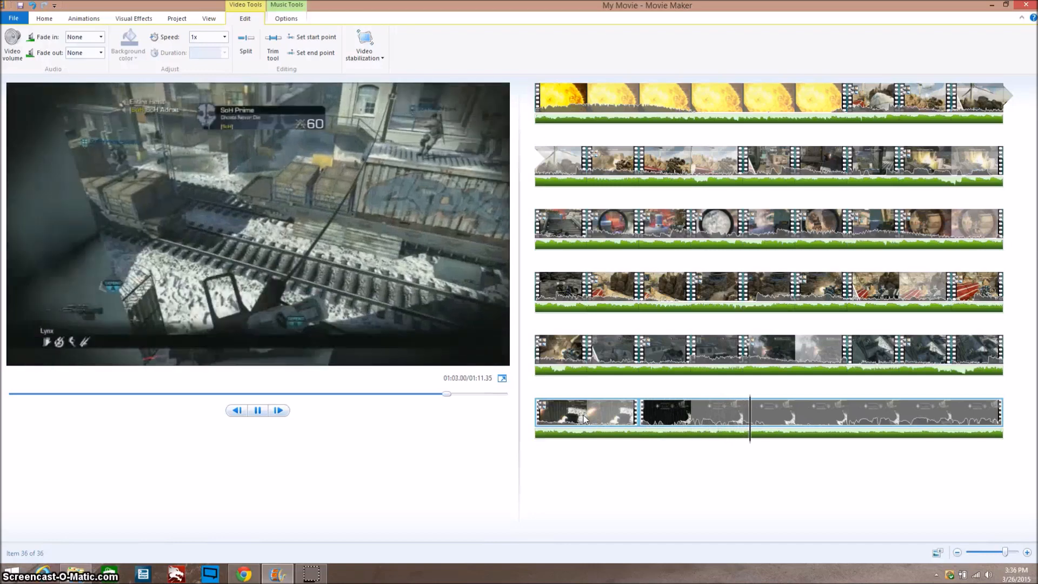
{"action": "key", "text": "space"}
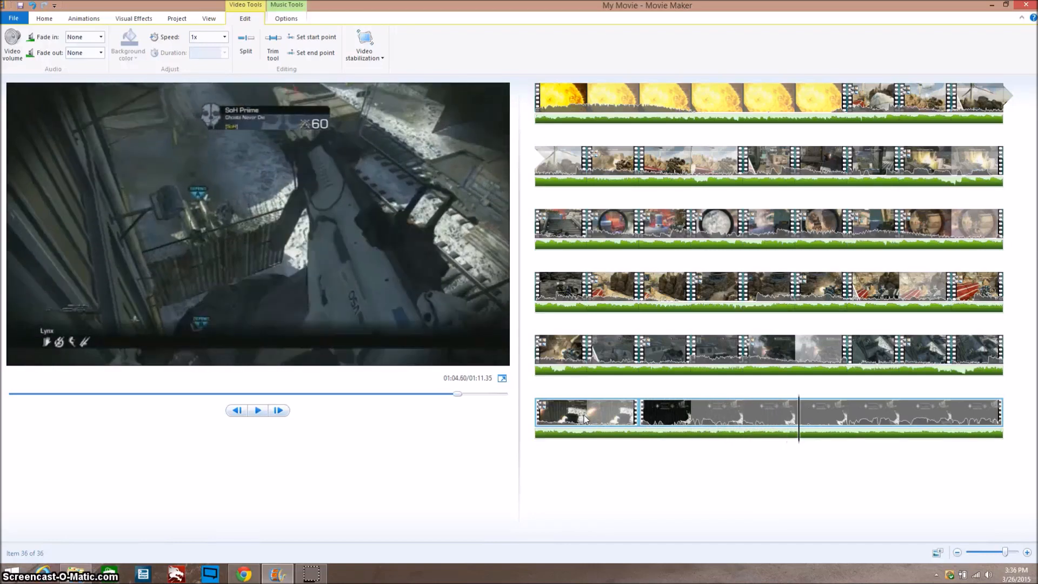
{"action": "key", "text": "m"}
{"action": "right_click", "coordinate": [744, 421]}
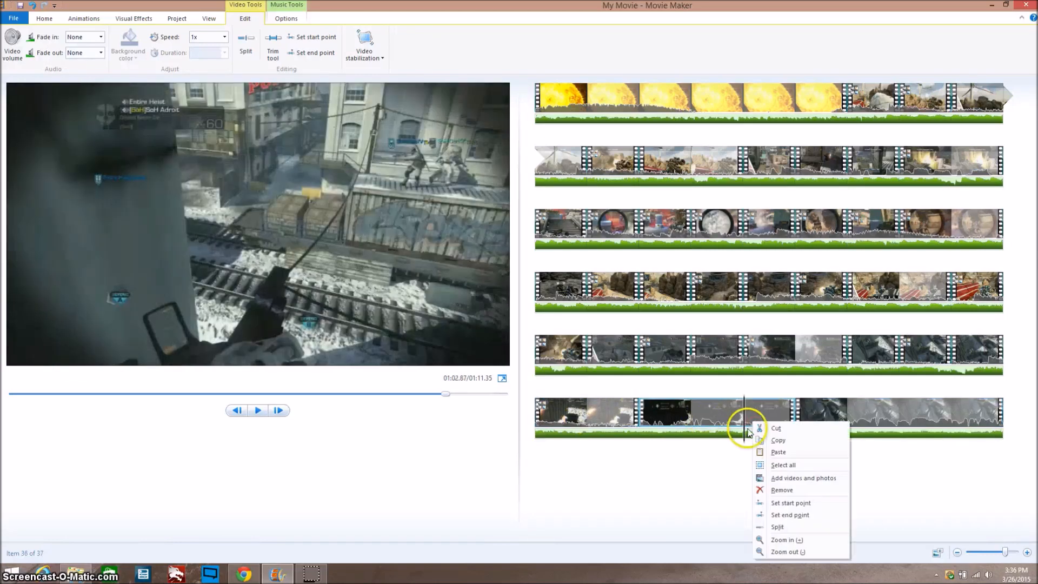
{"action": "left_click", "coordinate": [793, 491]}
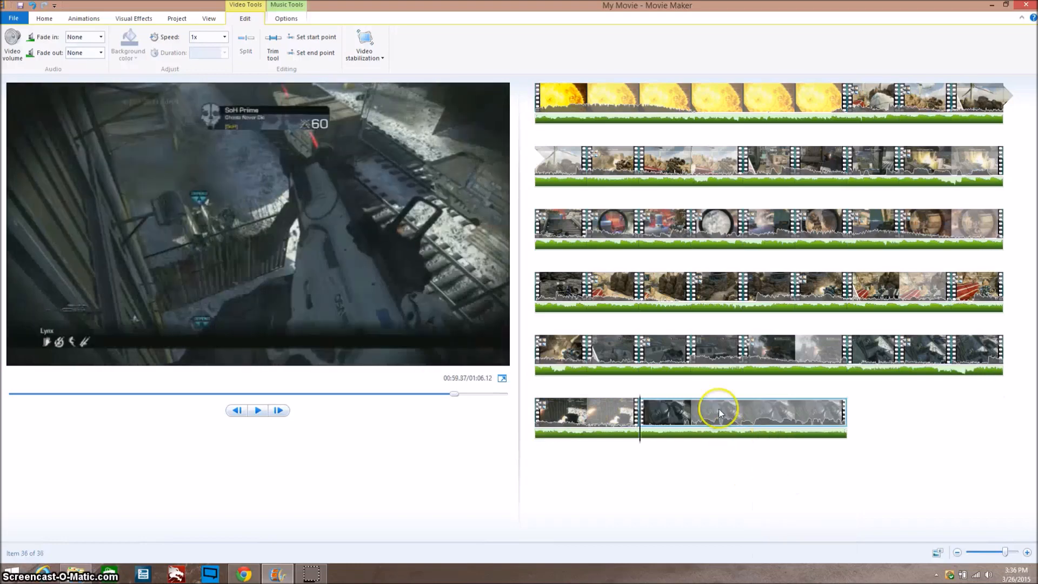
- Play from the kill shot into the remaining Wallbang on Freight footage and split it at 01:00.43, at the start of the spin
{"action": "left_click", "coordinate": [608, 417]}
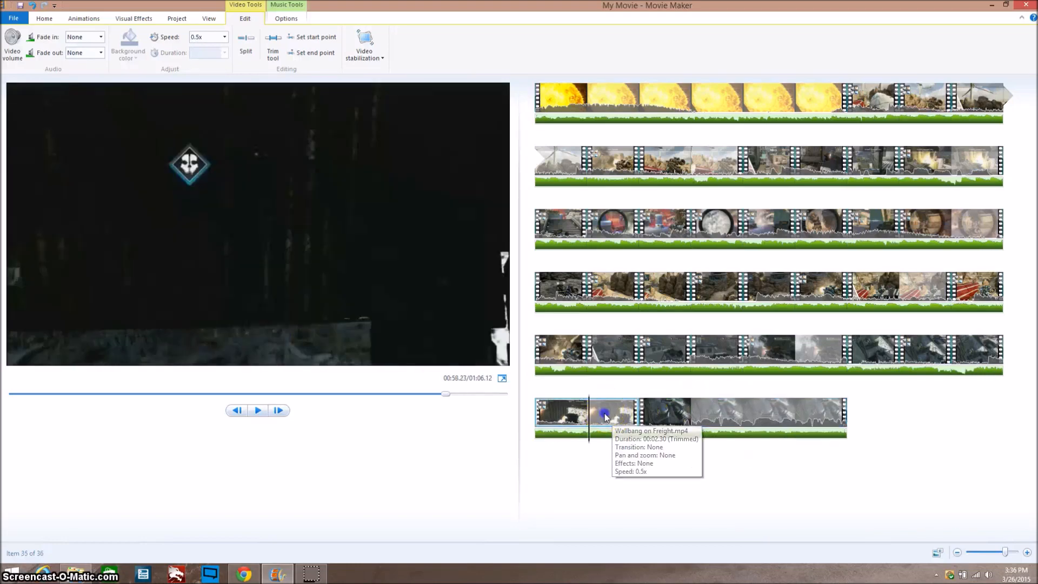
{"action": "key", "text": "space"}
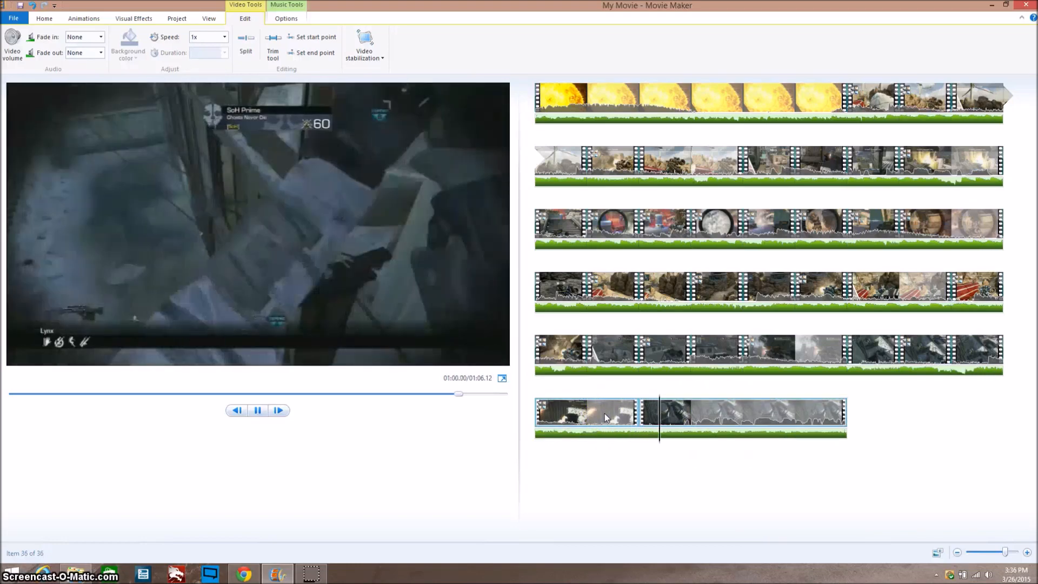
{"action": "key", "text": "space"}
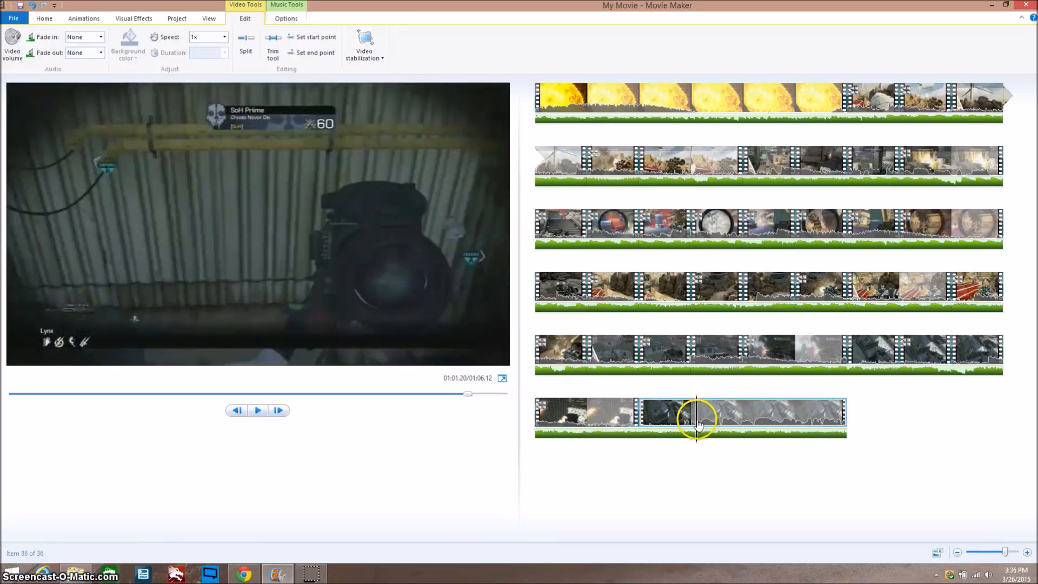
{"action": "left_click_drag", "start_coordinate": [697, 424], "coordinate": [673, 419]}
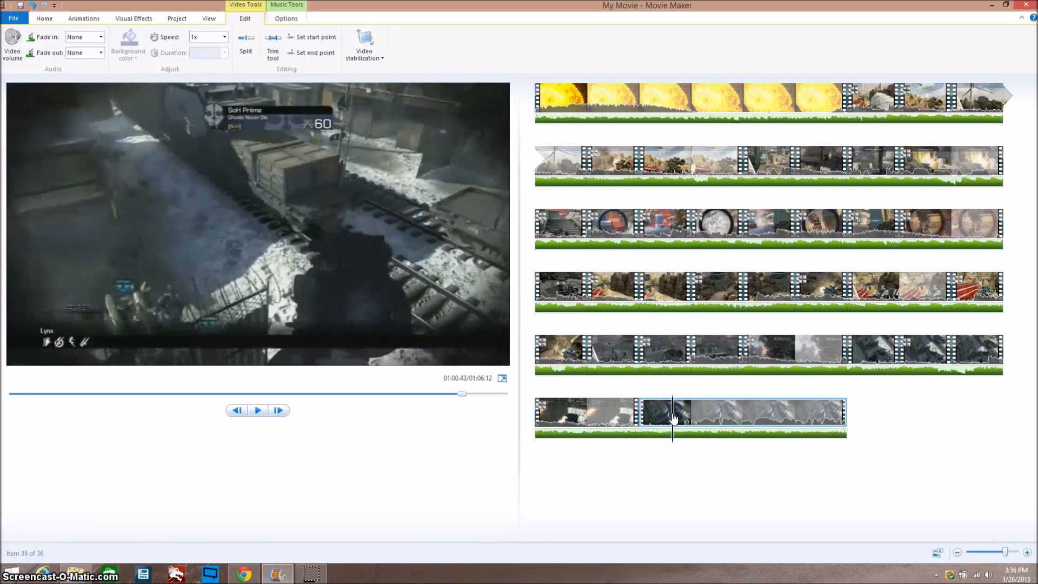
{"action": "key", "text": "m"}
- Advance frame by frame through the last Wallbang on Freight piece and split it at 01:01.57, just before the wall shot
{"action": "left_click", "coordinate": [690, 415]}
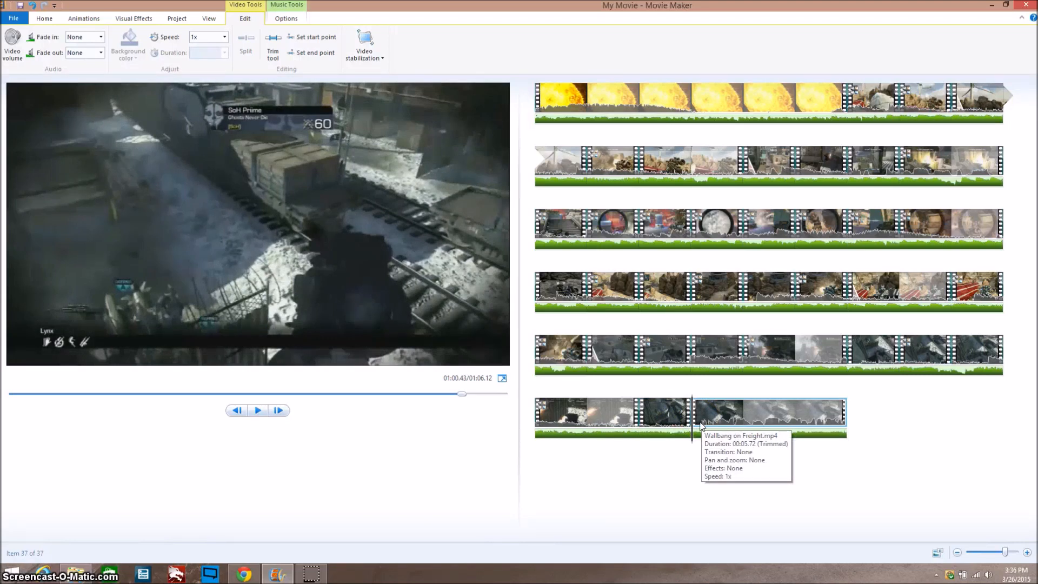
{"action": "key", "text": "l"}
{"action": "key", "text": "l"}
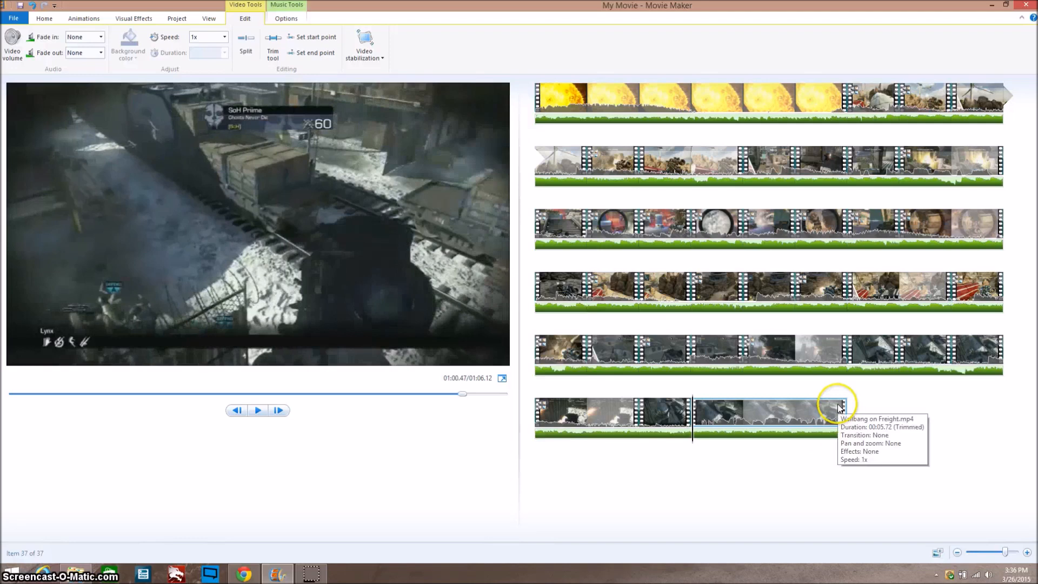
{"action": "key", "text": "l"}
{"action": "key", "text": "l"}
{"action": "key", "text": "l"}
{"action": "key", "text": "l"}
{"action": "key", "text": "l"}
{"action": "key", "text": "l"}
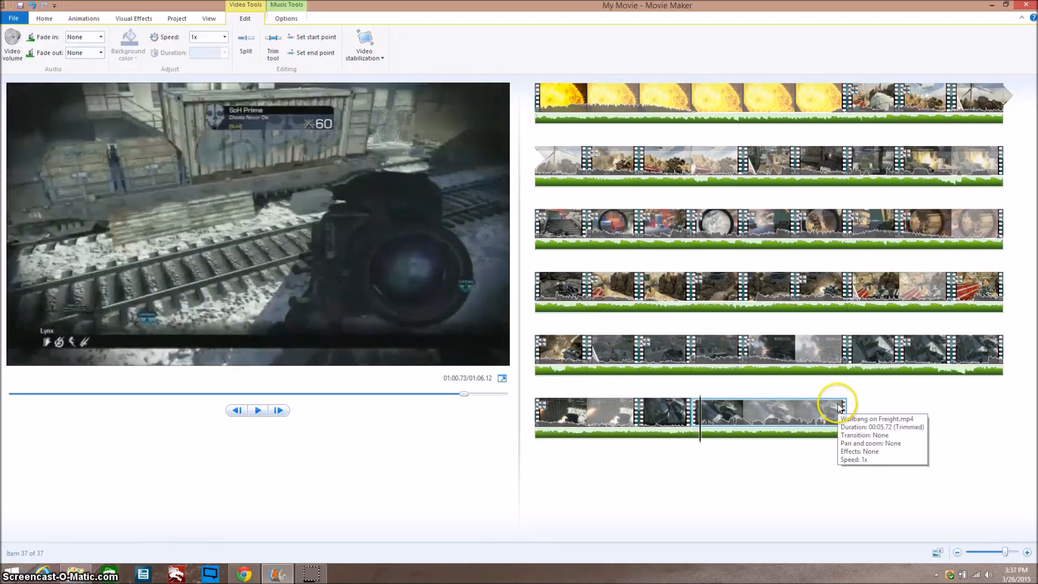
{"action": "key", "text": "l"}
{"action": "key", "text": "l"}
{"action": "key", "text": "l"}
{"action": "key", "text": "l"}
{"action": "key", "text": "l"}
{"action": "key", "text": "l"}
{"action": "key", "text": "l"}
{"action": "key", "text": "l"}
{"action": "key", "text": "l"}
{"action": "key", "text": "l"}
{"action": "key", "text": "l"}
{"action": "key", "text": "l"}
{"action": "key", "text": "l"}
{"action": "key", "text": "l"}
{"action": "key", "text": "l"}
{"action": "key", "text": "l"}
{"action": "key", "text": "l"}
{"action": "key", "text": "l"}
{"action": "key", "text": "l"}
{"action": "key", "text": "l"}
{"action": "key", "text": "l"}
{"action": "key", "text": "l"}
{"action": "key", "text": "l"}
{"action": "key", "text": "l"}
{"action": "key", "text": "l"}
{"action": "key", "text": "l"}
{"action": "key", "text": "l"}
{"action": "key", "text": "l"}
{"action": "key", "text": "l"}
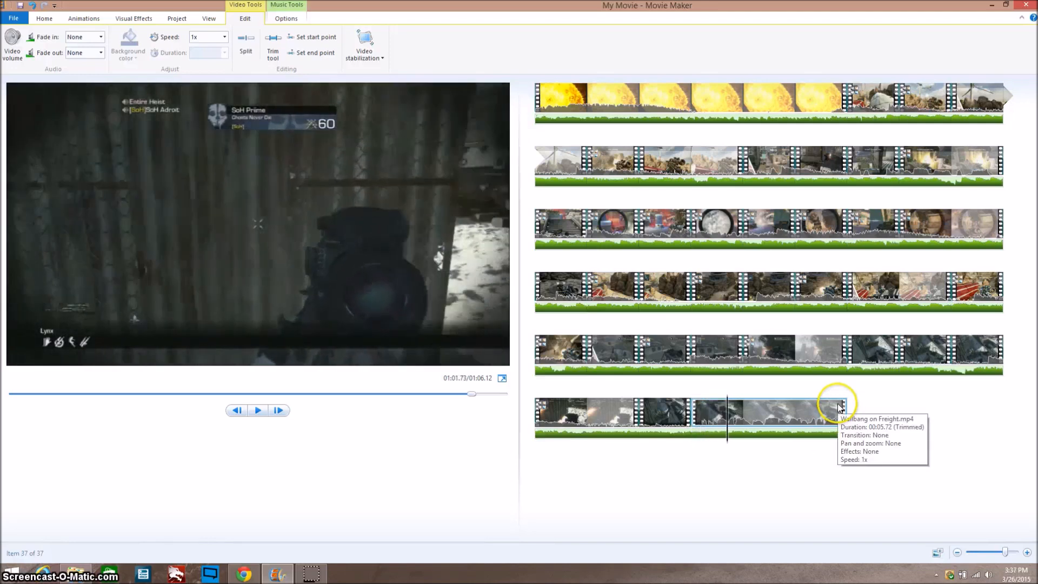
{"action": "key", "text": "j"}
{"action": "key", "text": "j"}
{"action": "key", "text": "j"}
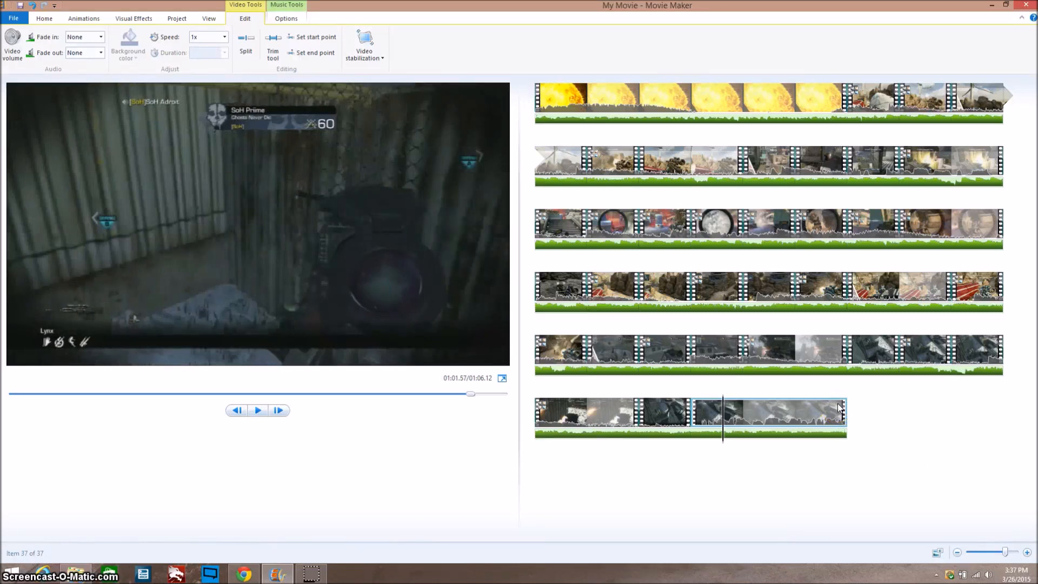
{"action": "key", "text": "m"}
- Set the spin piece between the two newest splits to 0.25x speed and play it back
{"action": "left_click", "coordinate": [730, 405]}
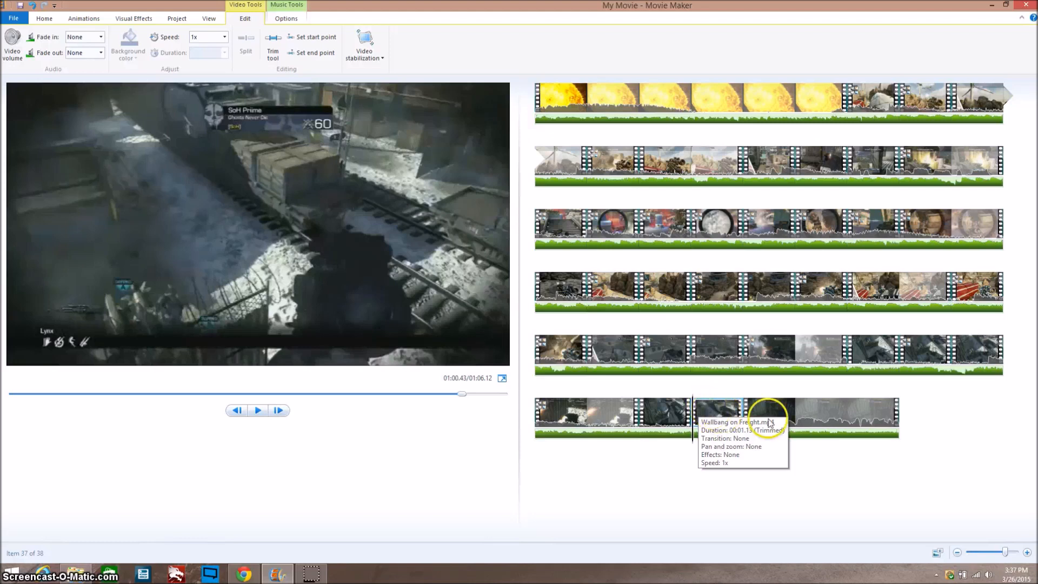
{"action": "left_click", "coordinate": [747, 416]}
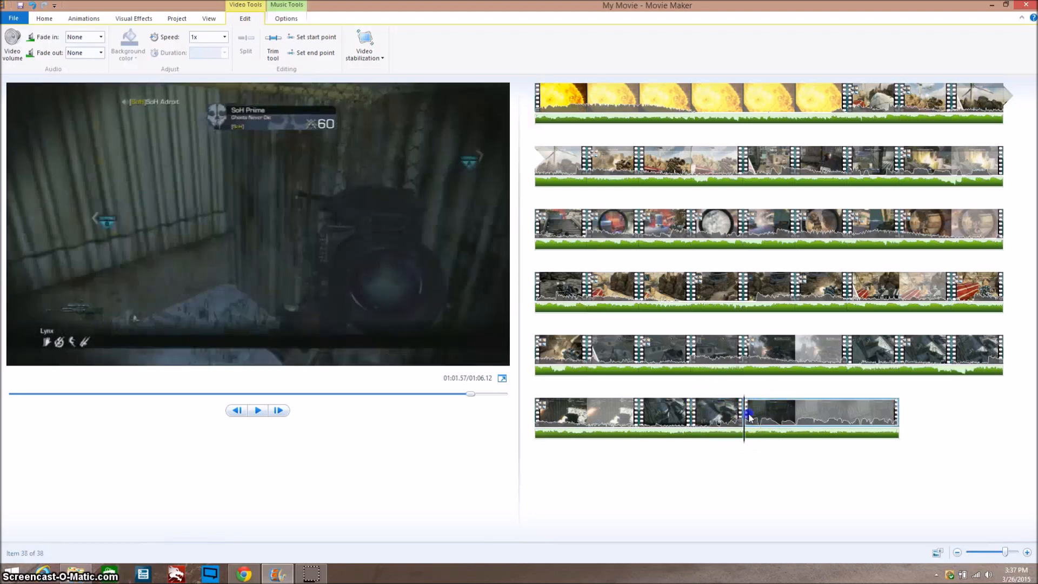
{"action": "left_click", "coordinate": [712, 419]}
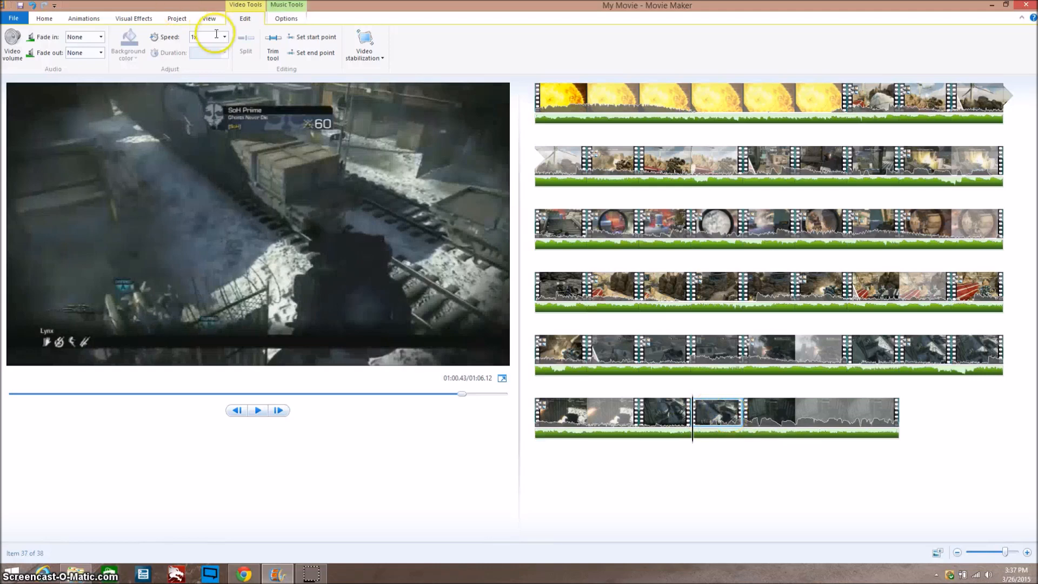
{"action": "left_click", "coordinate": [227, 43]}
{"action": "left_click", "coordinate": [208, 59]}
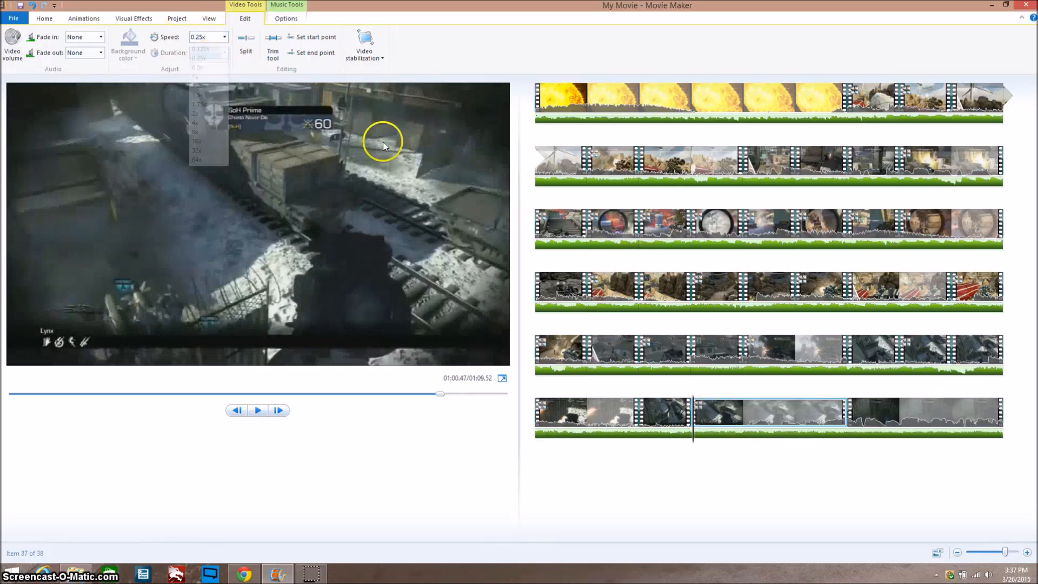
{"action": "key", "text": "space"}
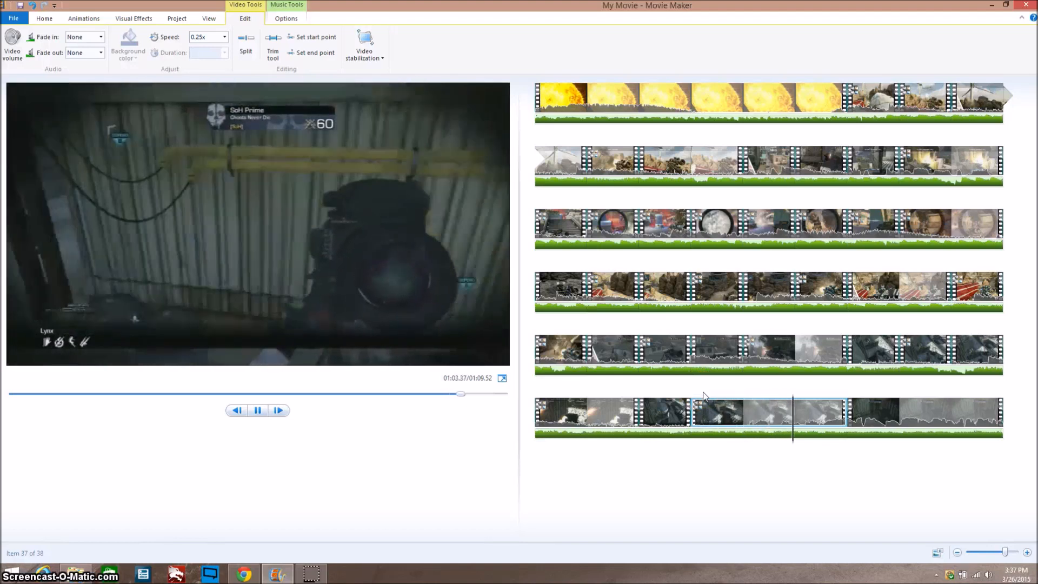
- Set the spin piece's speed to 0.3x
{"action": "left_click", "coordinate": [774, 403]}
{"action": "left_click", "coordinate": [208, 37]}
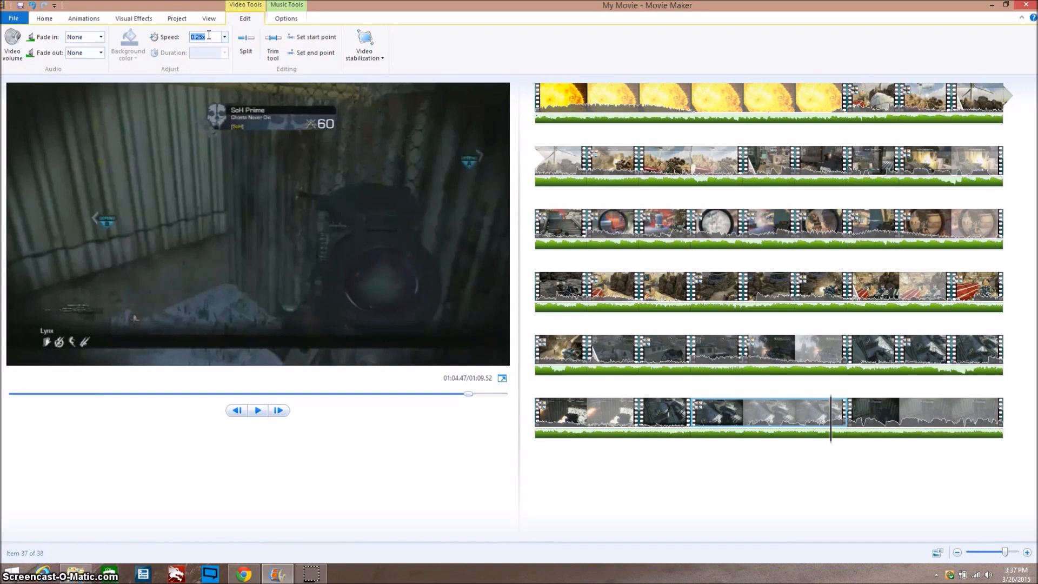
{"action": "type", "text": ".3"}
{"action": "left_click", "coordinate": [452, 54]}
- Play from the spin piece to 01:07.90, split the last clip there and remove the leftover tail
{"action": "left_click", "coordinate": [698, 407]}
{"action": "key", "text": "space"}
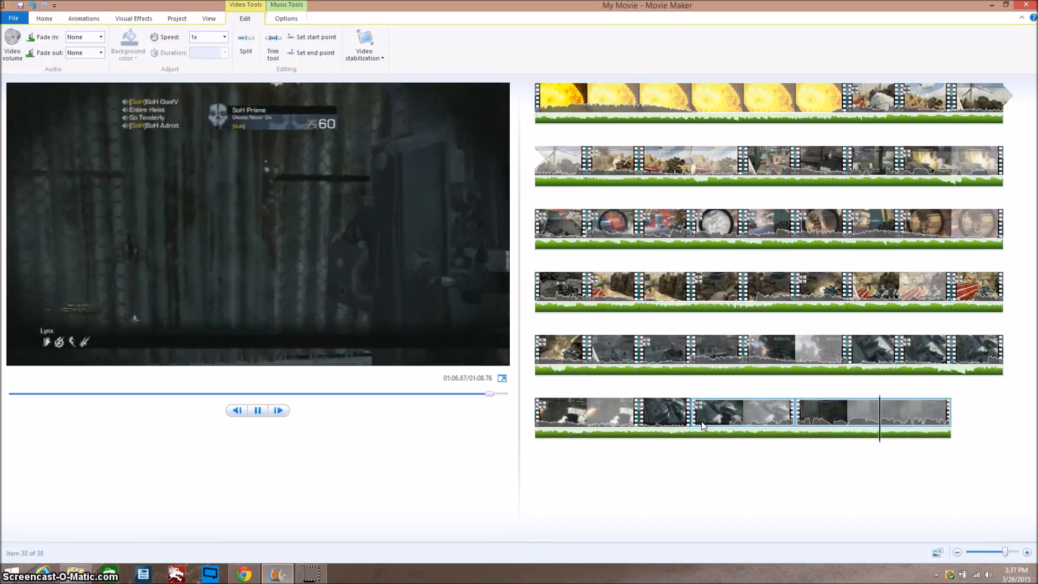
{"action": "left_click", "coordinate": [706, 423]}
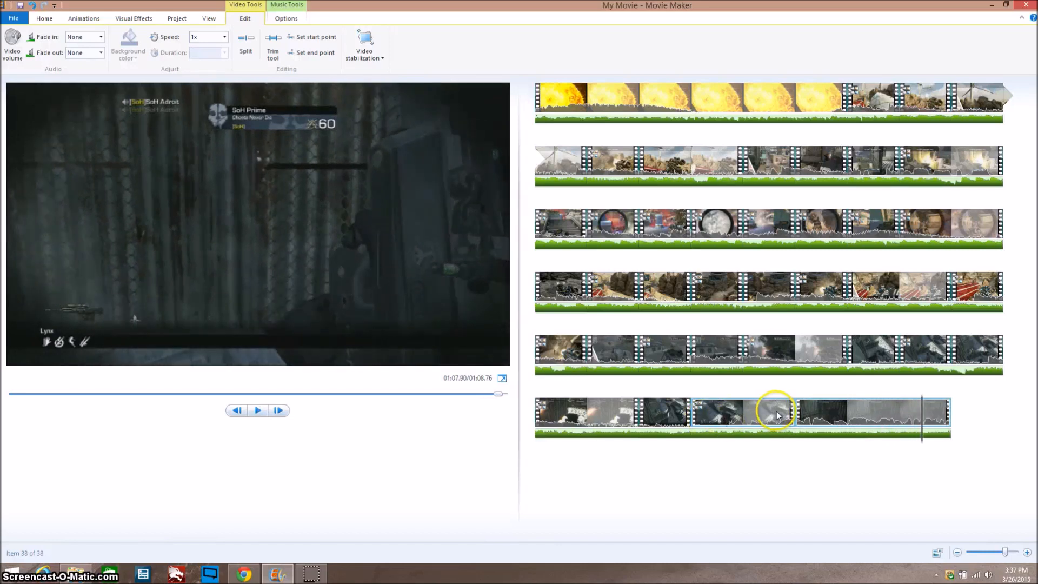
{"action": "key", "text": "m"}
{"action": "right_click", "coordinate": [929, 414]}
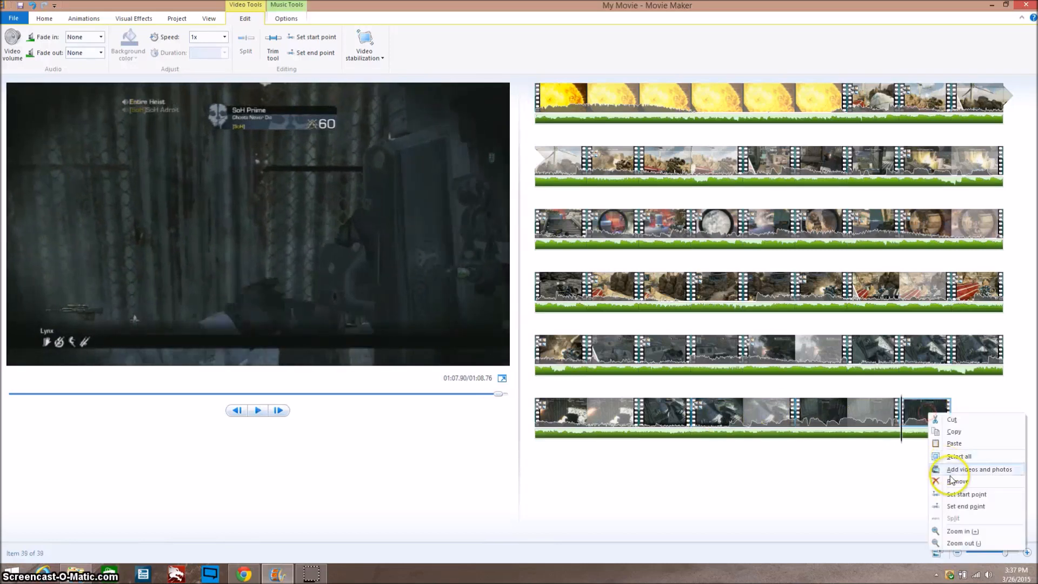
{"action": "left_click", "coordinate": [951, 481]}
- Play back the 0.3x spin piece into the final shot to check the timing
{"action": "left_click", "coordinate": [725, 416]}
{"action": "key", "text": "space"}
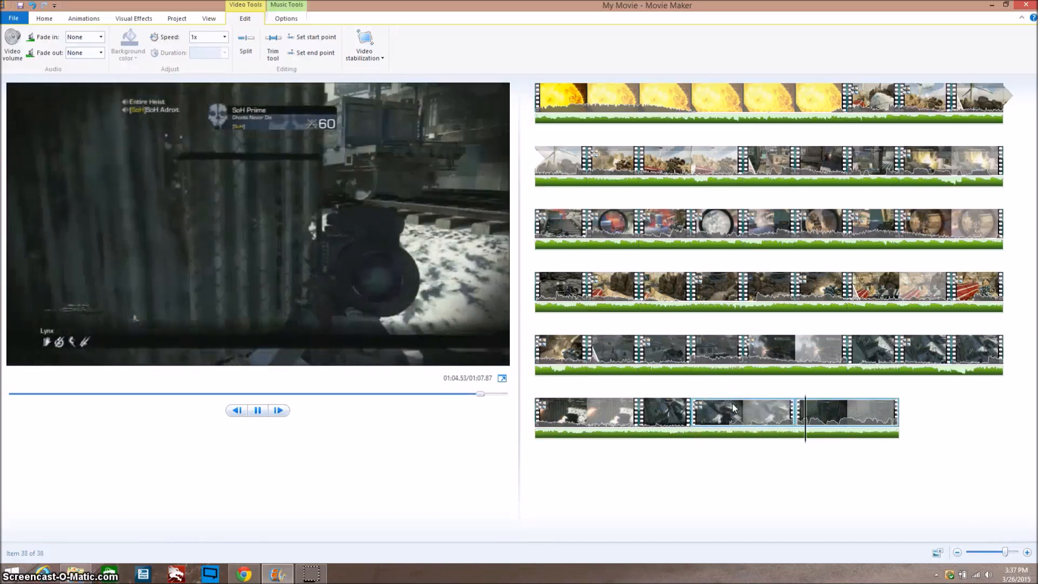
{"action": "left_click", "coordinate": [732, 400]}
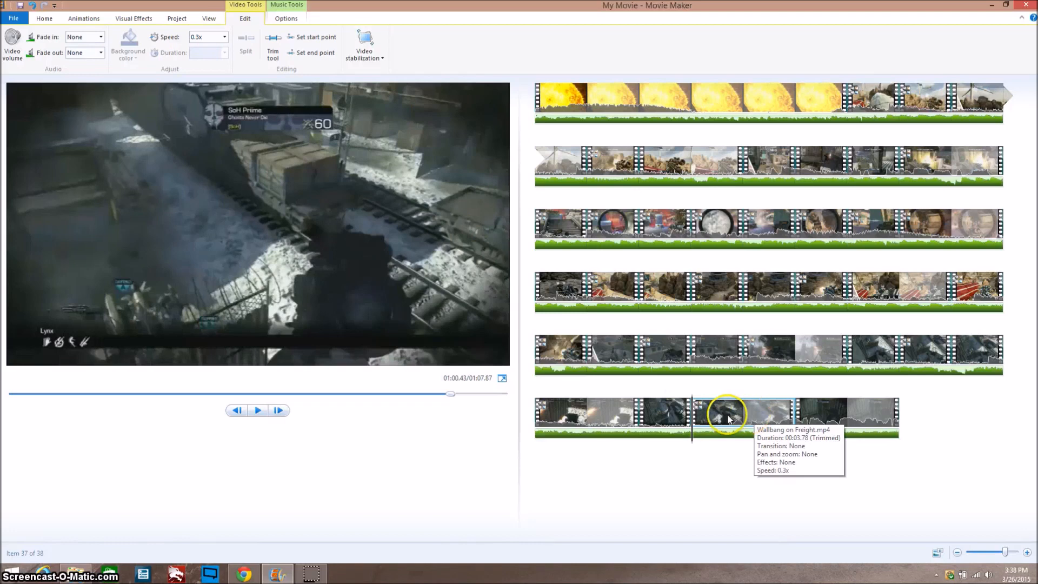
- Apply the "Zoom in center and rotate right" pan and zoom effect to the 0.3x spin piece
{"action": "left_click", "coordinate": [147, 18]}
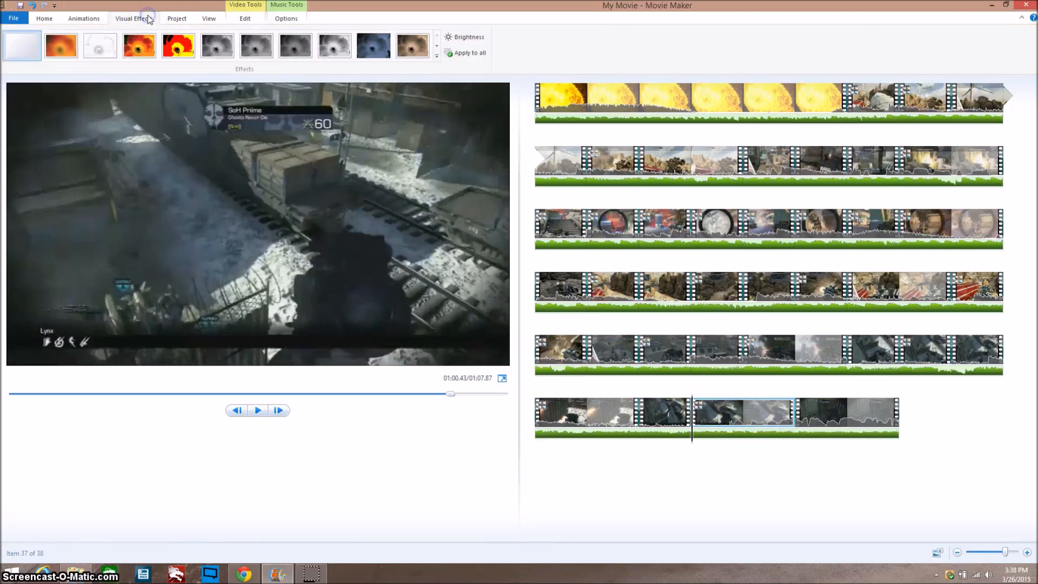
{"action": "left_click", "coordinate": [81, 18]}
{"action": "left_click", "coordinate": [769, 46]}
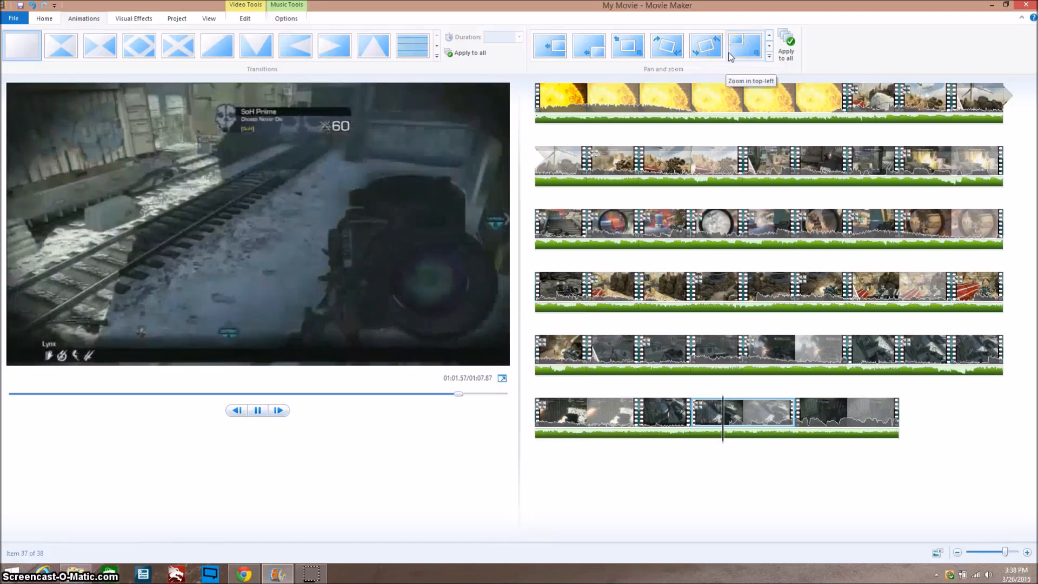
{"action": "left_click", "coordinate": [673, 56]}
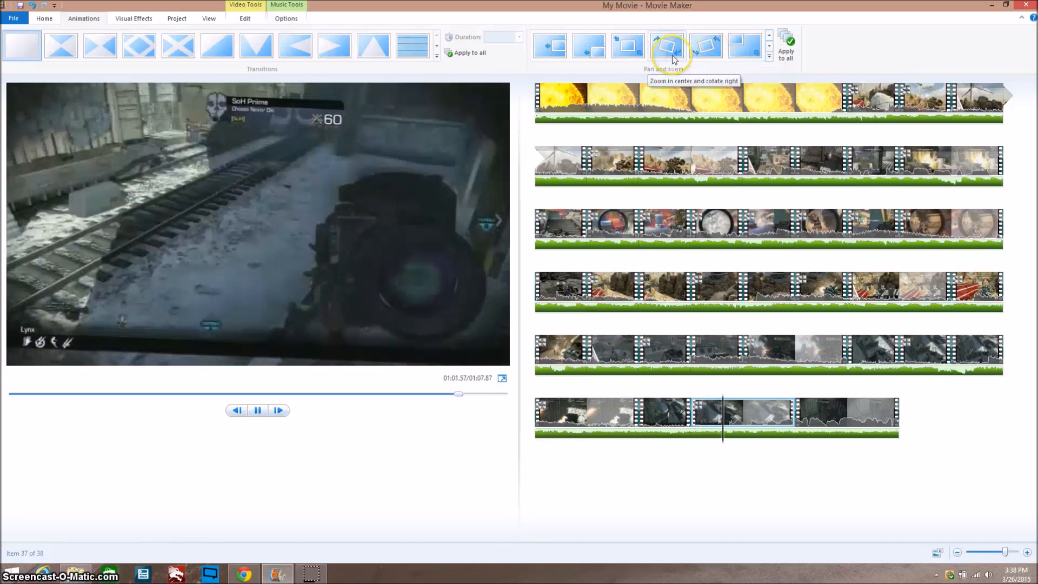
- Play back the spin piece with its zoom and rotate effect through the following shot
{"action": "left_click", "coordinate": [734, 399]}
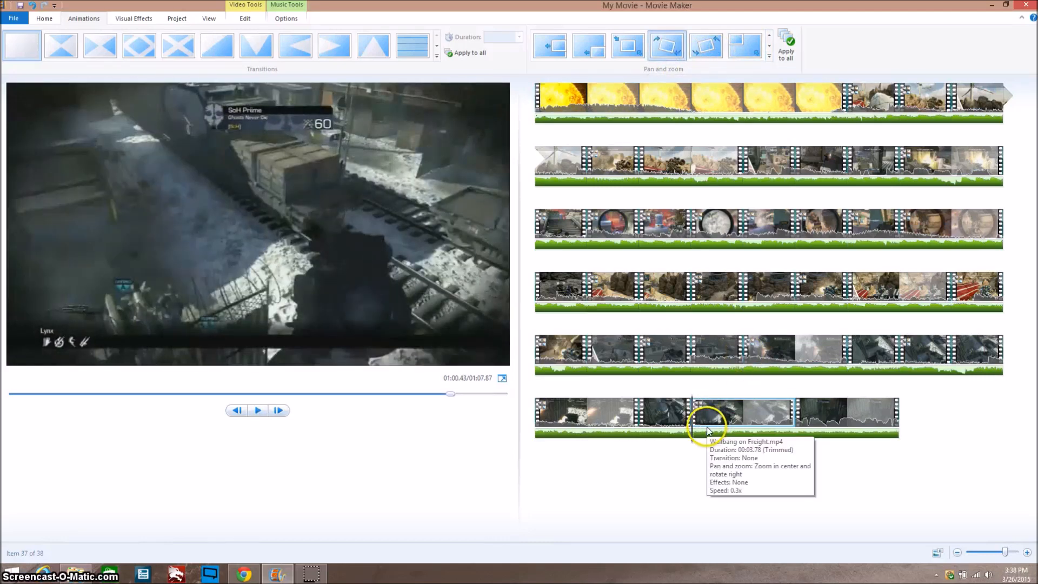
{"action": "key", "text": "space"}
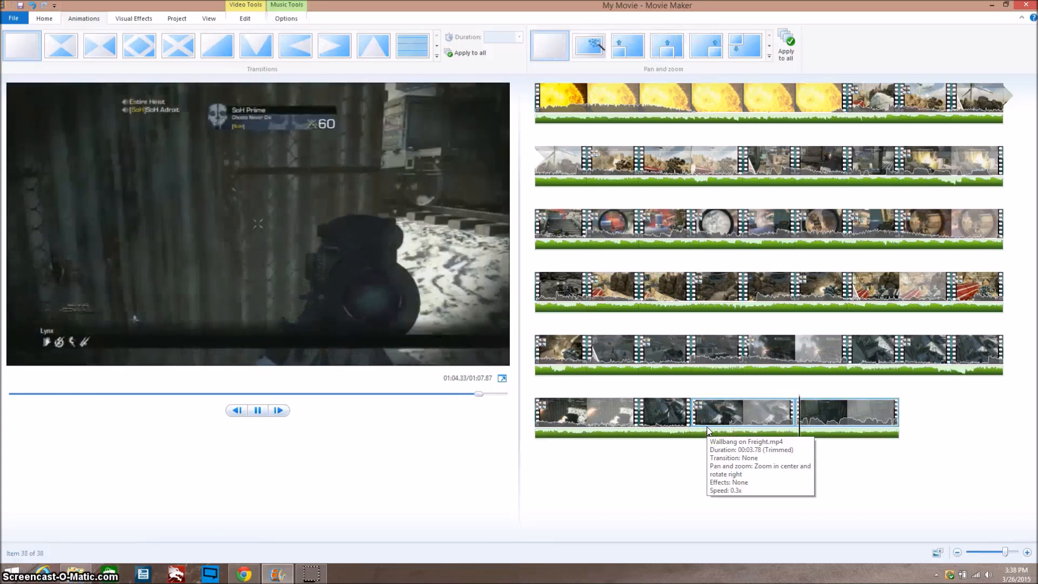
{"action": "key", "text": "space"}
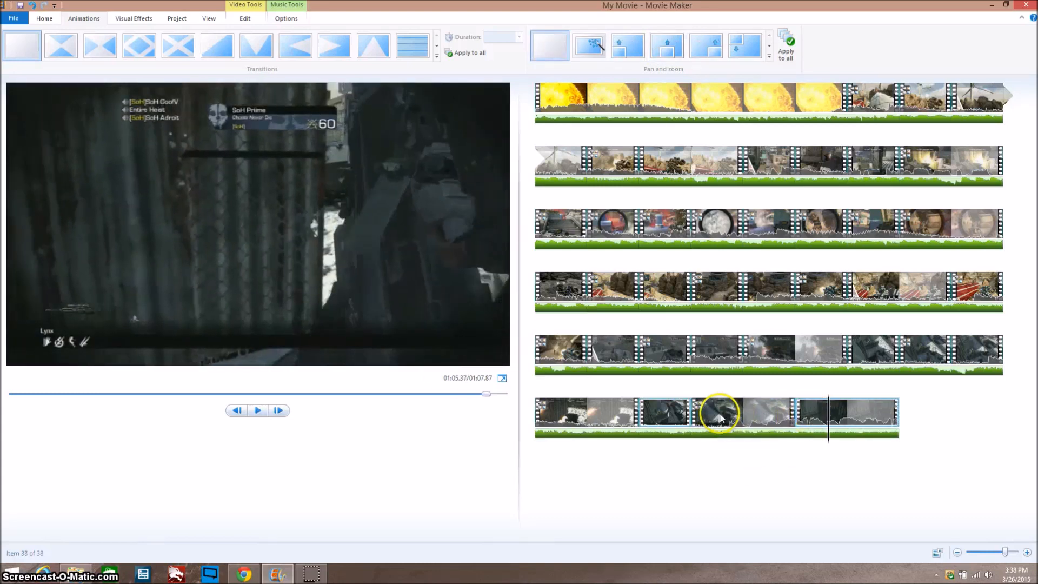
- Apply a pan and zoom effect to the last Wallbang on Freight piece, and reselect the spin piece before it
{"action": "left_click", "coordinate": [821, 405]}
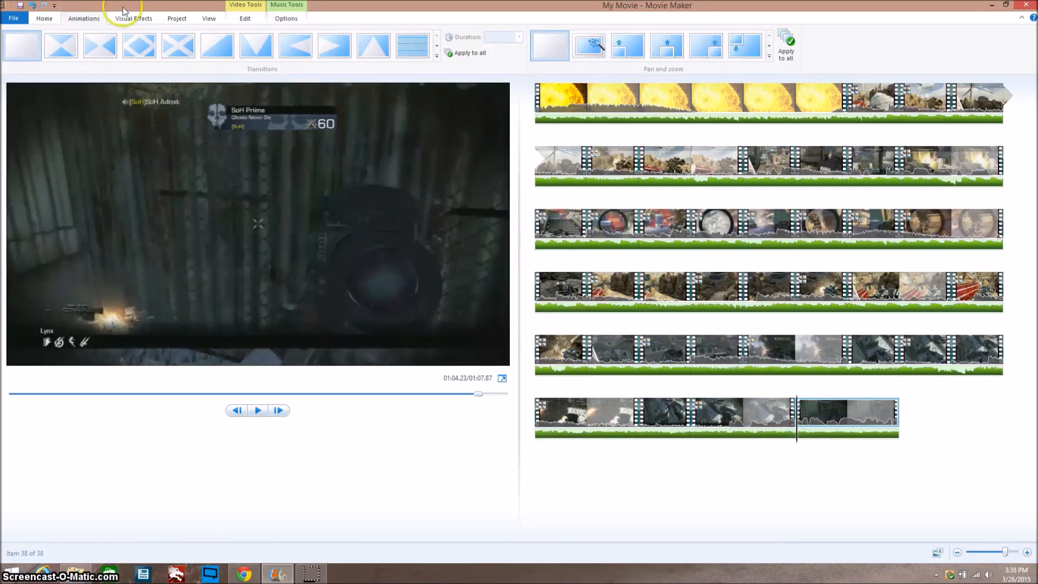
{"action": "left_click", "coordinate": [768, 47]}
{"action": "left_click", "coordinate": [769, 48]}
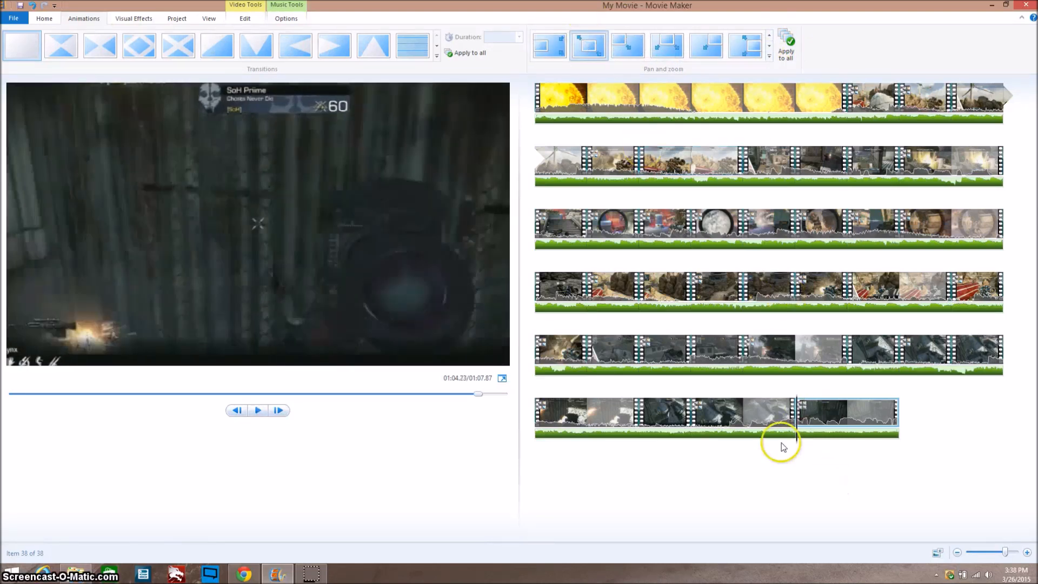
{"action": "left_click", "coordinate": [721, 411]}
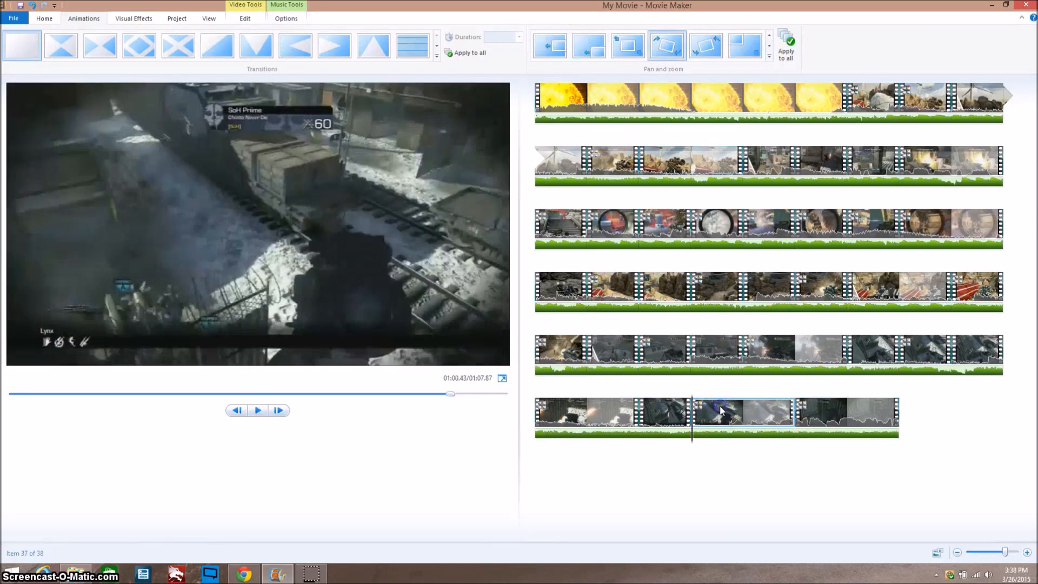
- Apply the "Fade out to black" effect to the 0.3x spin piece and play it back into the final shot
{"action": "left_click", "coordinate": [133, 18]}
{"action": "left_click", "coordinate": [438, 48]}
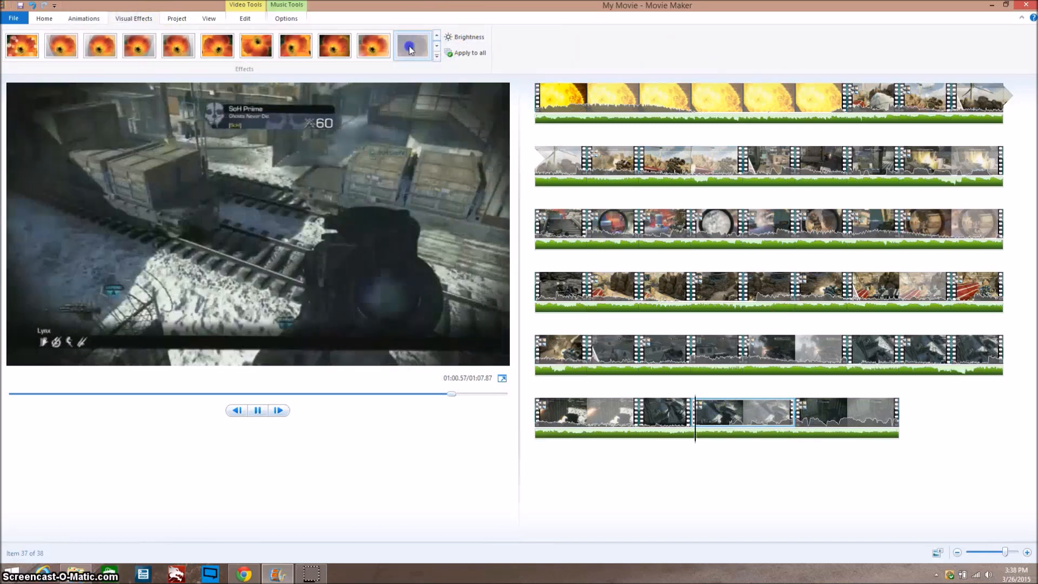
{"action": "key", "text": "space"}
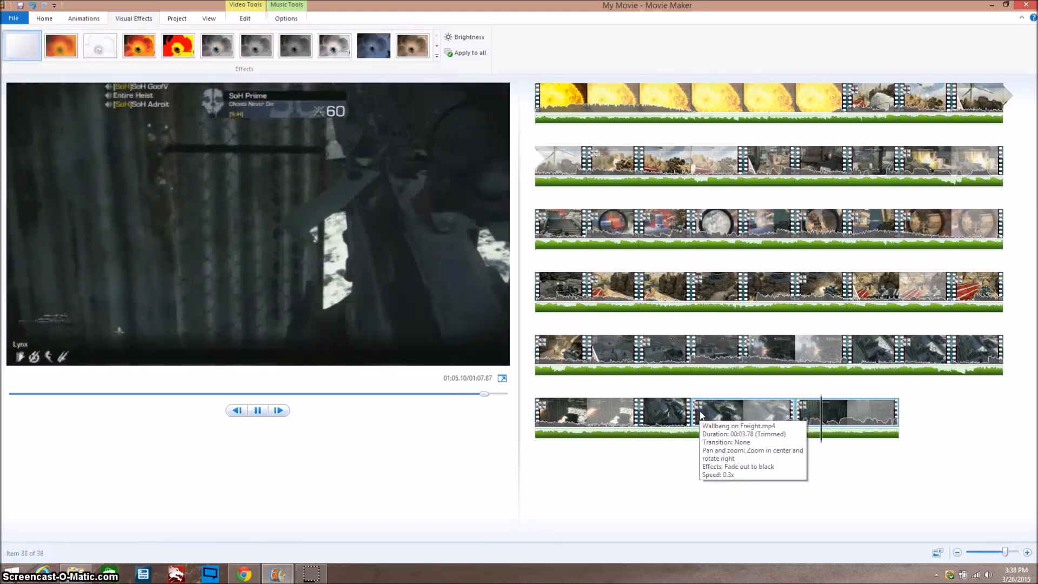
{"action": "left_click", "coordinate": [690, 412]}
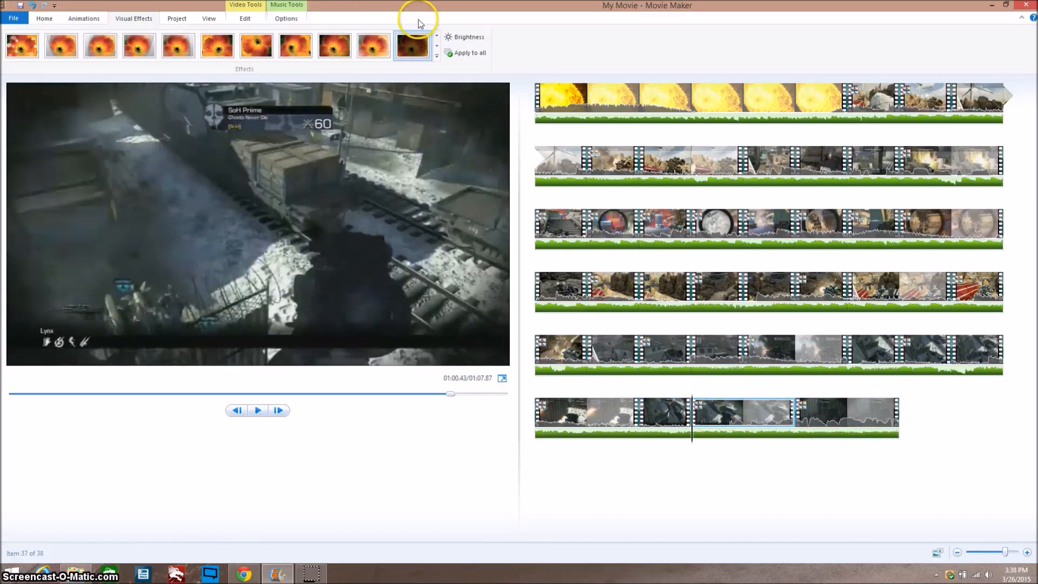
{"action": "left_click", "coordinate": [745, 417]}
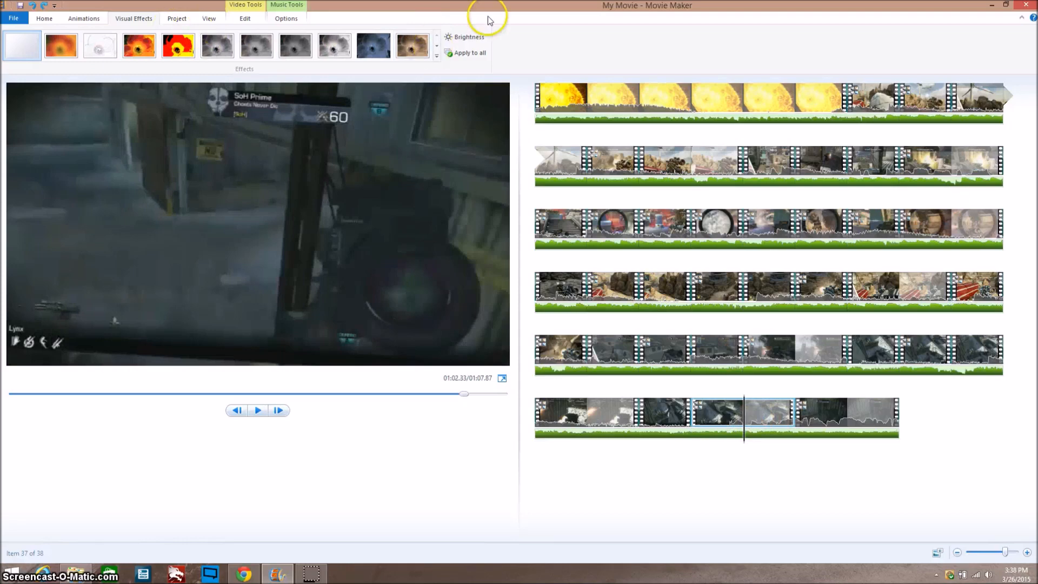
{"action": "left_click", "coordinate": [437, 48]}
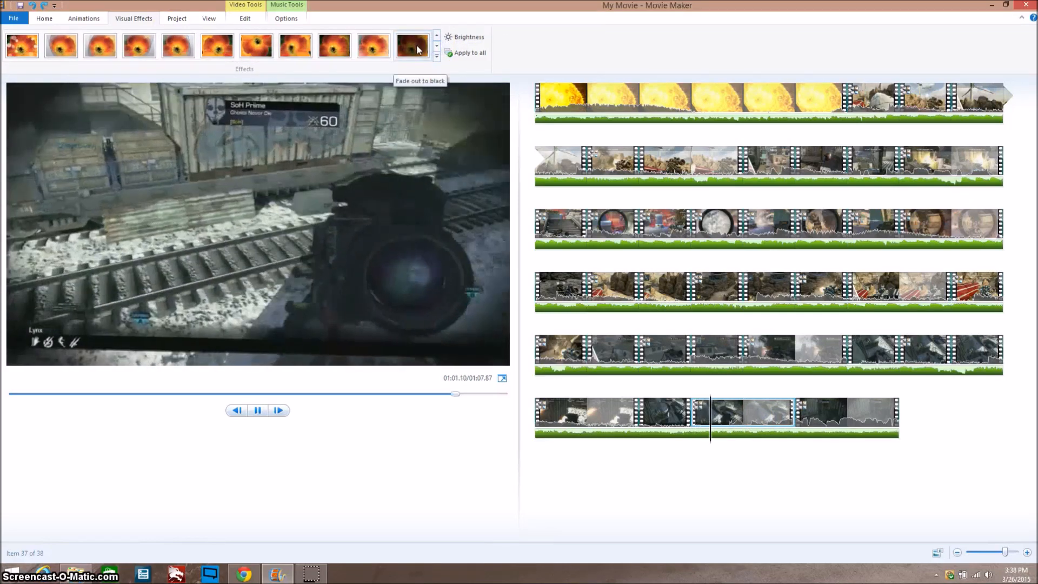
{"action": "left_click", "coordinate": [417, 46]}
{"action": "key", "text": "space"}
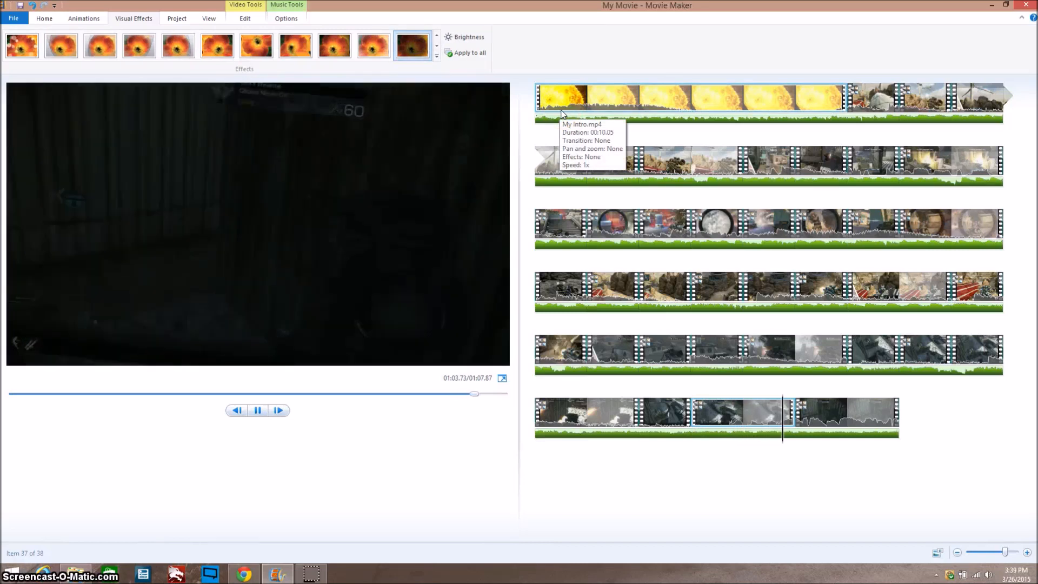
{"action": "key", "text": "space"}
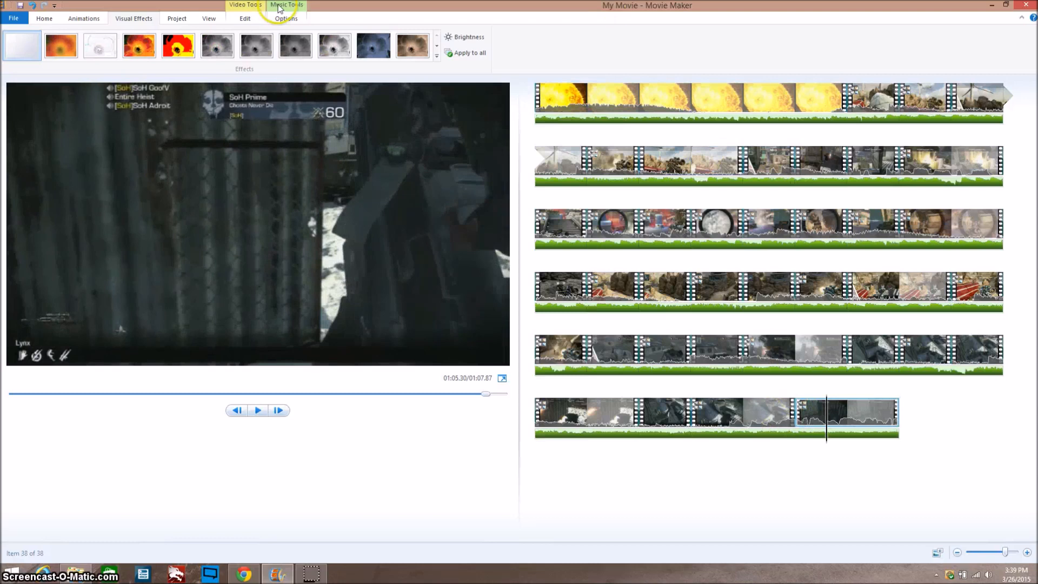
- Set the speed of the final Wallbang on Freight piece to 0.5x
{"action": "left_click", "coordinate": [261, 16]}
{"action": "left_click", "coordinate": [225, 38]}
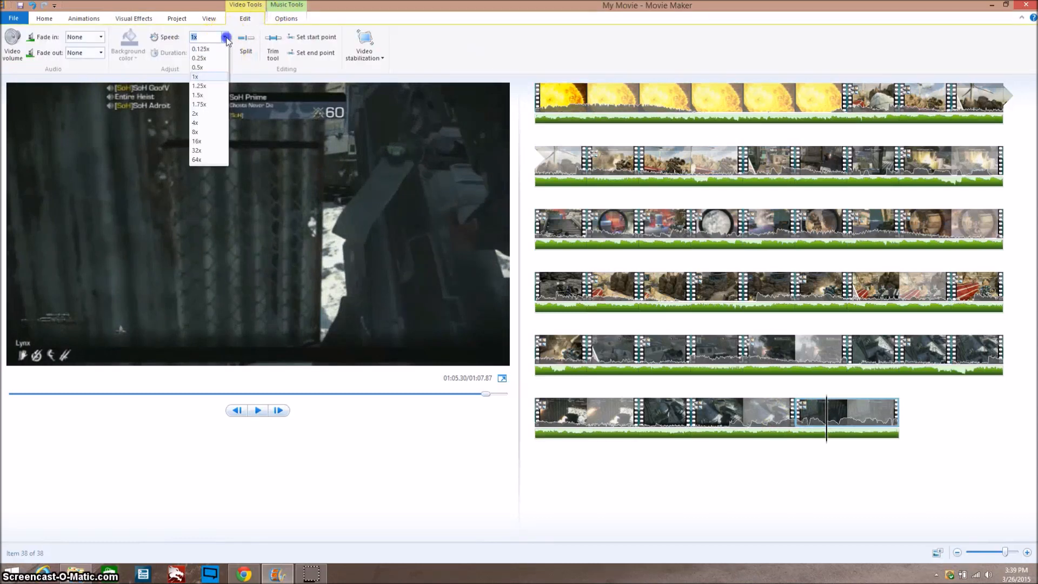
{"action": "left_click", "coordinate": [212, 68]}
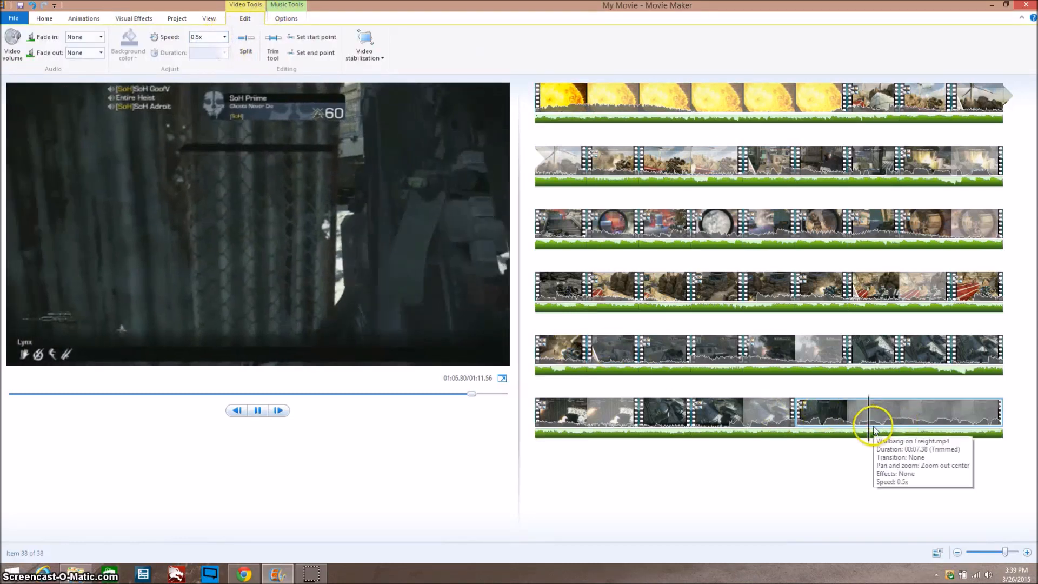
- Play the final 0.5x piece, split it at about 01:07.77 and remove the part after the split
{"action": "left_click", "coordinate": [874, 431]}
{"action": "key", "text": "space"}
{"action": "key", "text": "m"}
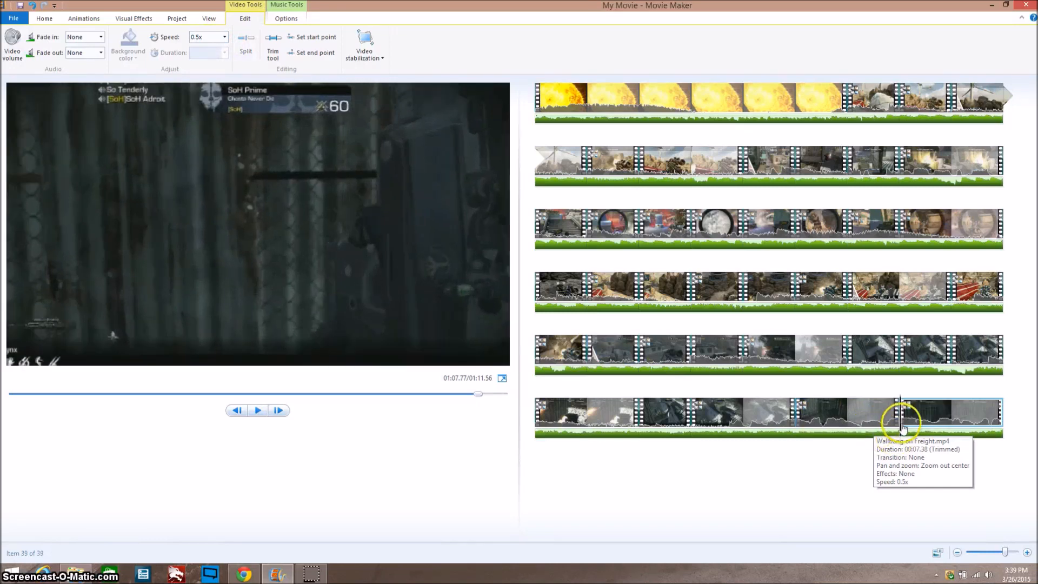
{"action": "right_click", "coordinate": [910, 414]}
{"action": "left_click", "coordinate": [937, 481]}
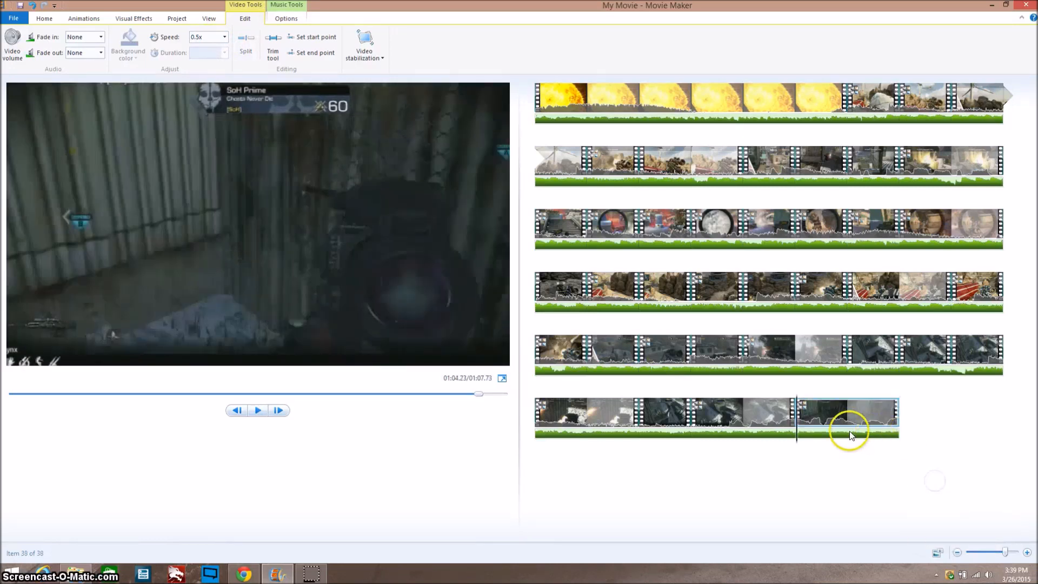
- Apply the "Fade out to black" effect to the shortened final piece and play back the ending
{"action": "left_click", "coordinate": [145, 19]}
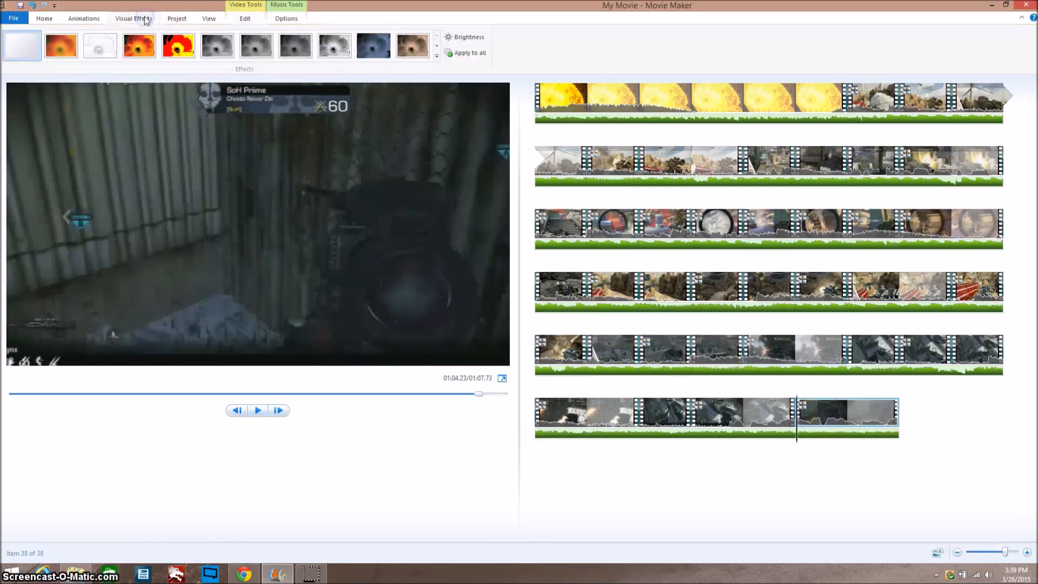
{"action": "left_click", "coordinate": [436, 45]}
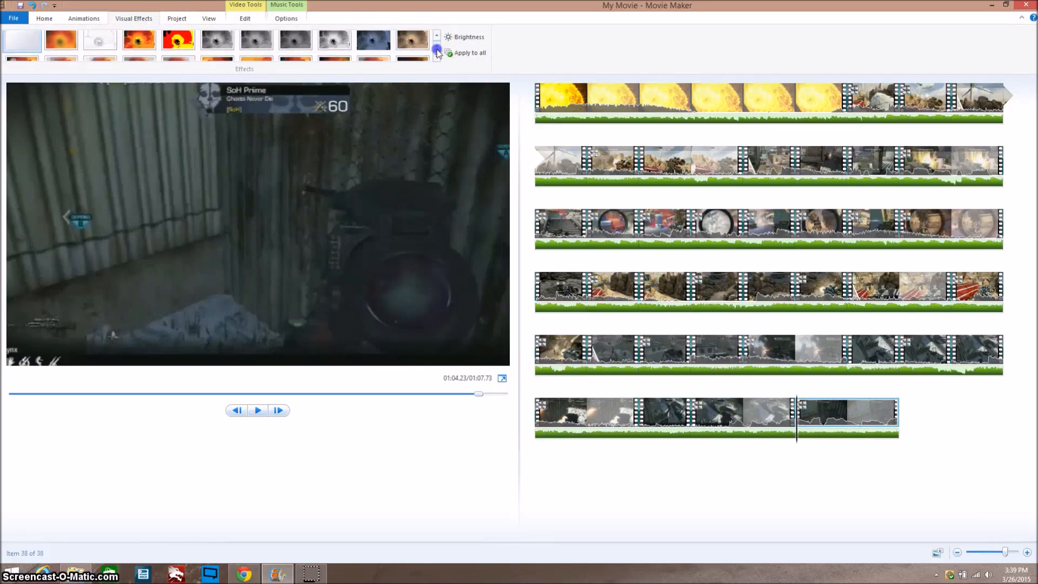
{"action": "left_click", "coordinate": [651, 419]}
{"action": "left_click", "coordinate": [663, 419]}
{"action": "key", "text": "space"}
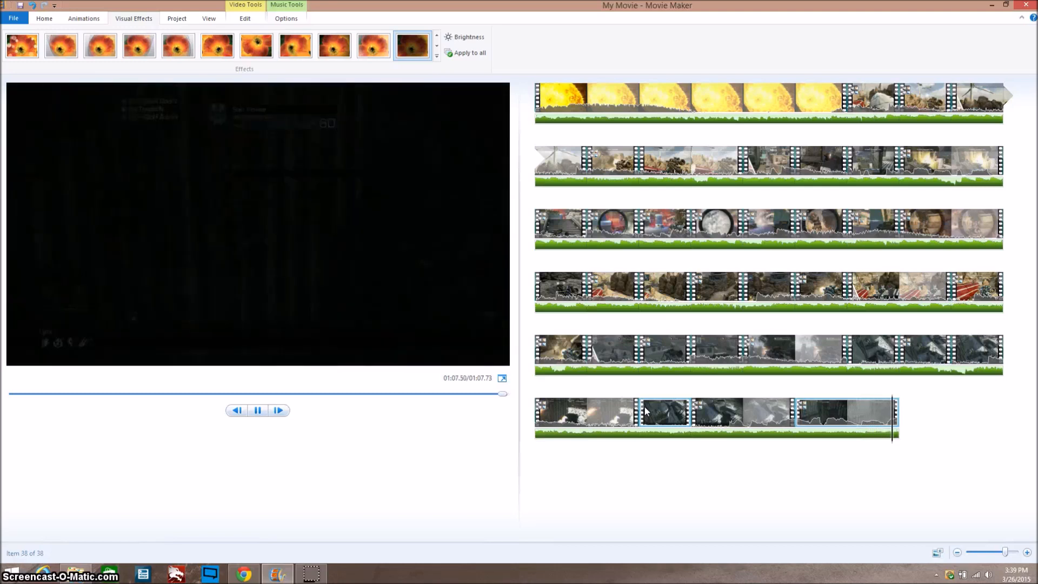
{"action": "left_click", "coordinate": [797, 412]}
{"action": "left_click", "coordinate": [796, 413]}
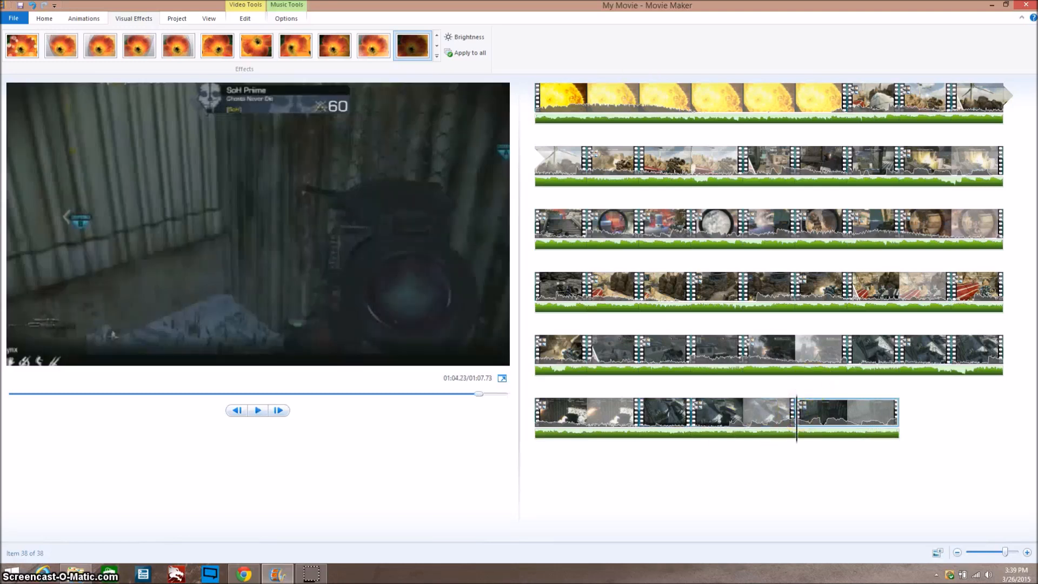
- Adjust the video volume of the shortened final piece and play back from the spin piece
{"action": "left_click", "coordinate": [246, 19]}
{"action": "left_click", "coordinate": [11, 41]}
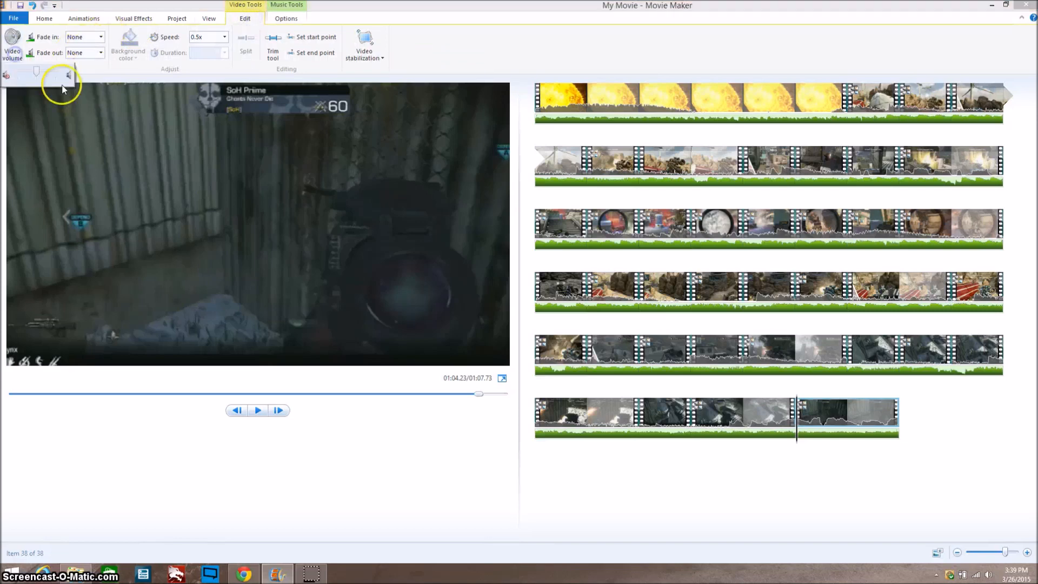
{"action": "left_click", "coordinate": [412, 408]}
{"action": "left_click", "coordinate": [696, 414]}
{"action": "key", "text": "space"}
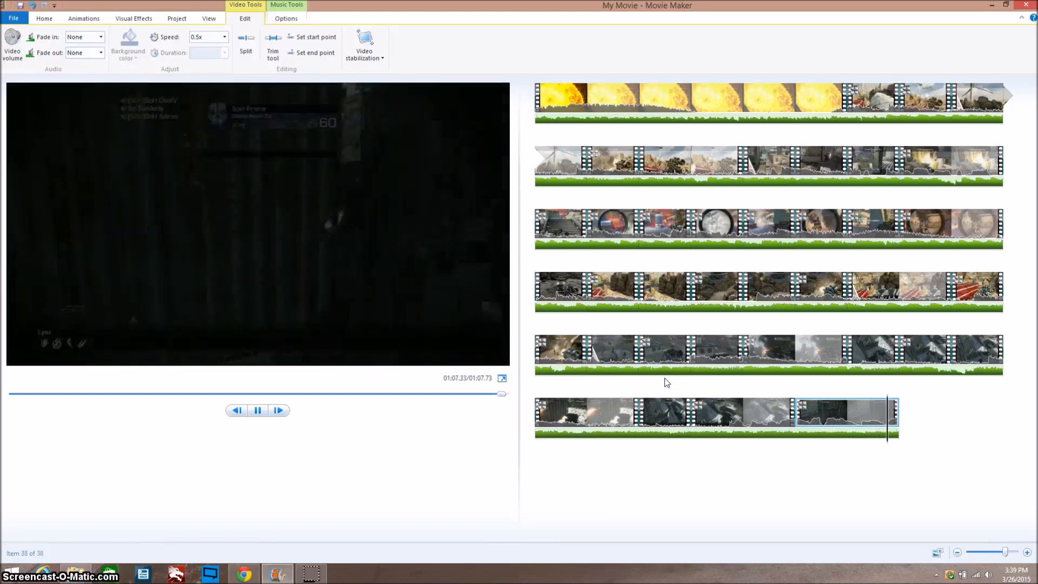
- Undo the volume, fade-out and cut changes on the final piece, keeping its 0.5x speed
{"action": "key", "text": "space"}
{"action": "key", "text": "ctrl+z"}
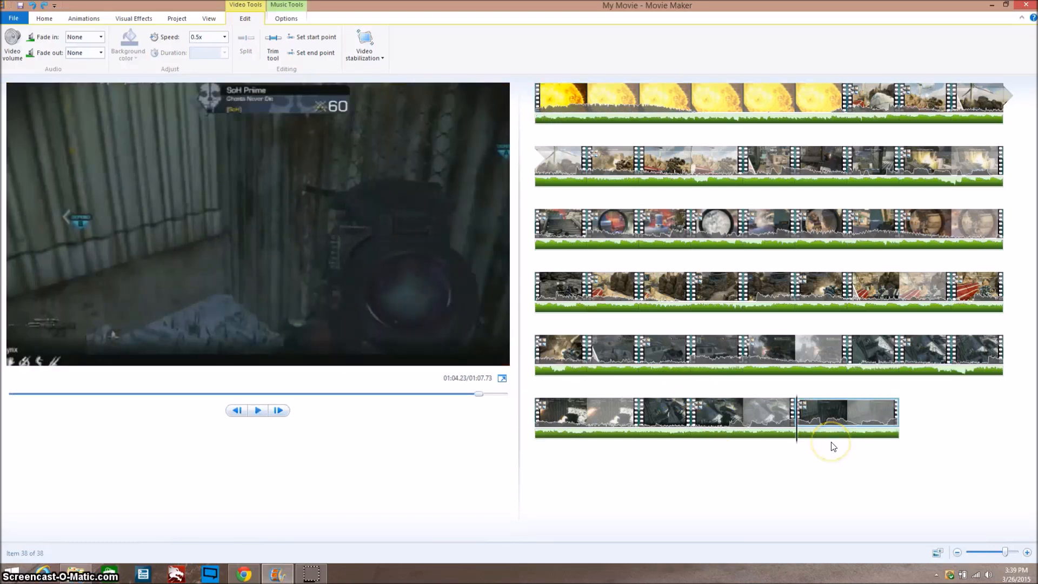
{"action": "key", "text": "ctrl+y"}
{"action": "key", "text": "ctrl+z"}
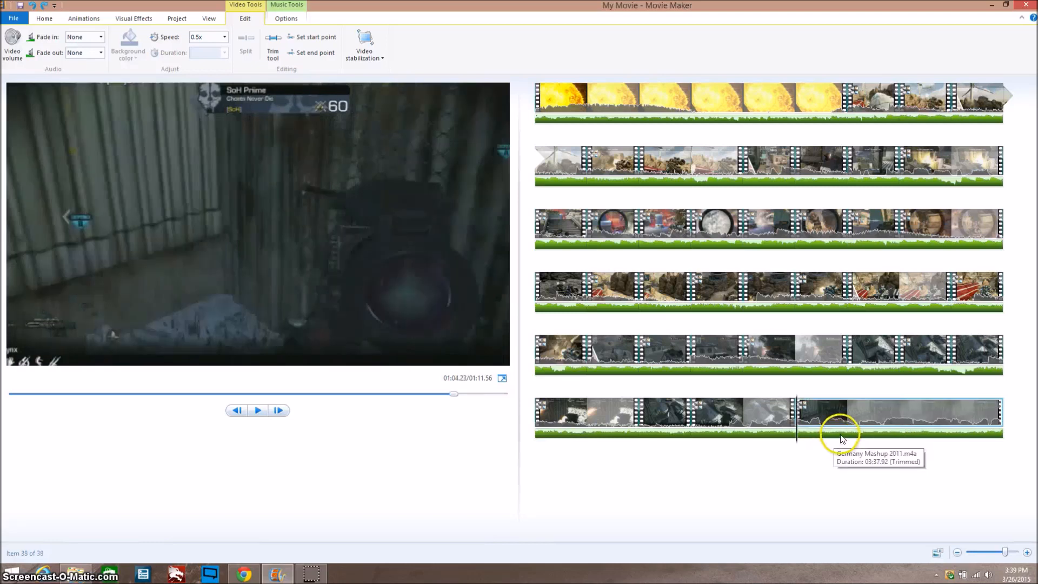
- Lower the video volume of the full-length final 0.5x piece and play it through to the end
{"action": "key", "text": "space"}
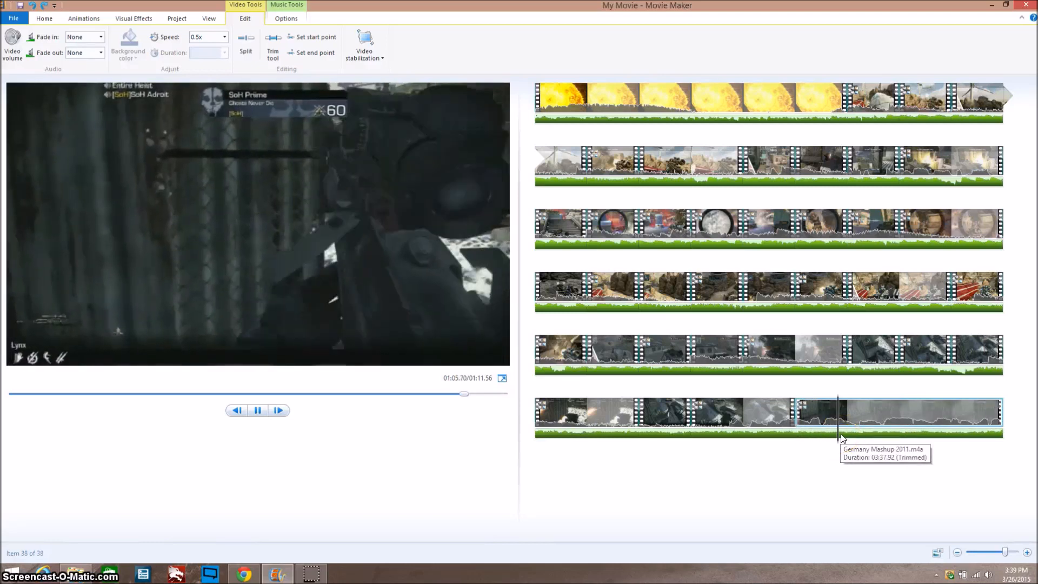
{"action": "left_click", "coordinate": [842, 427]}
{"action": "left_click", "coordinate": [37, 54]}
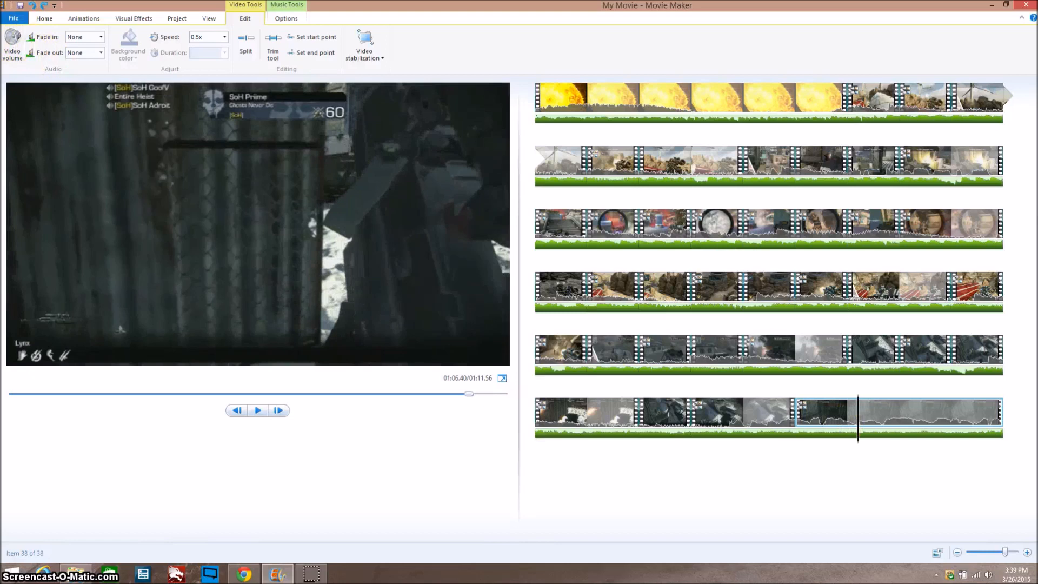
{"action": "left_click", "coordinate": [12, 43]}
{"action": "left_click", "coordinate": [414, 424]}
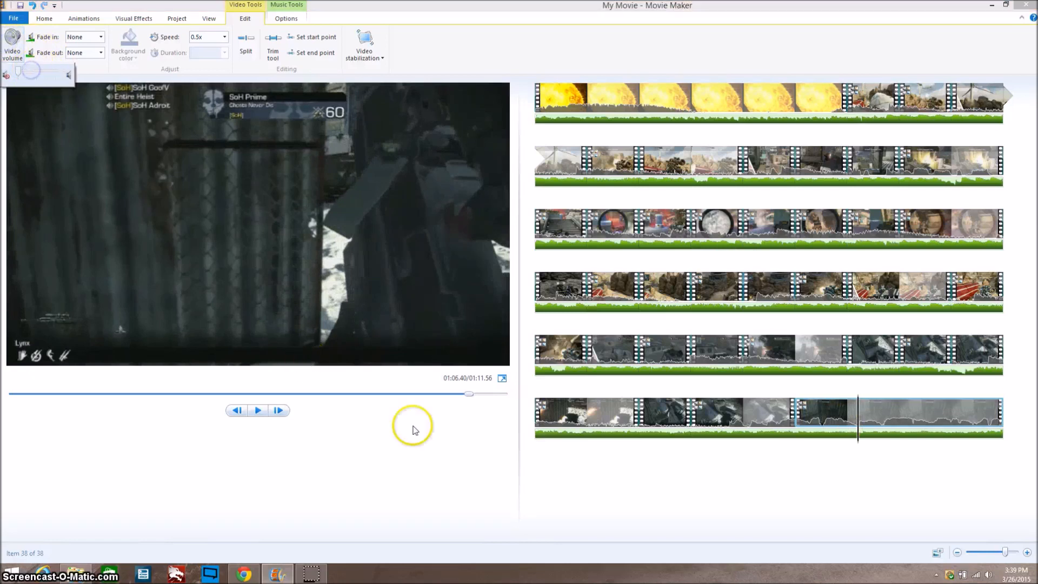
{"action": "key", "text": "space"}
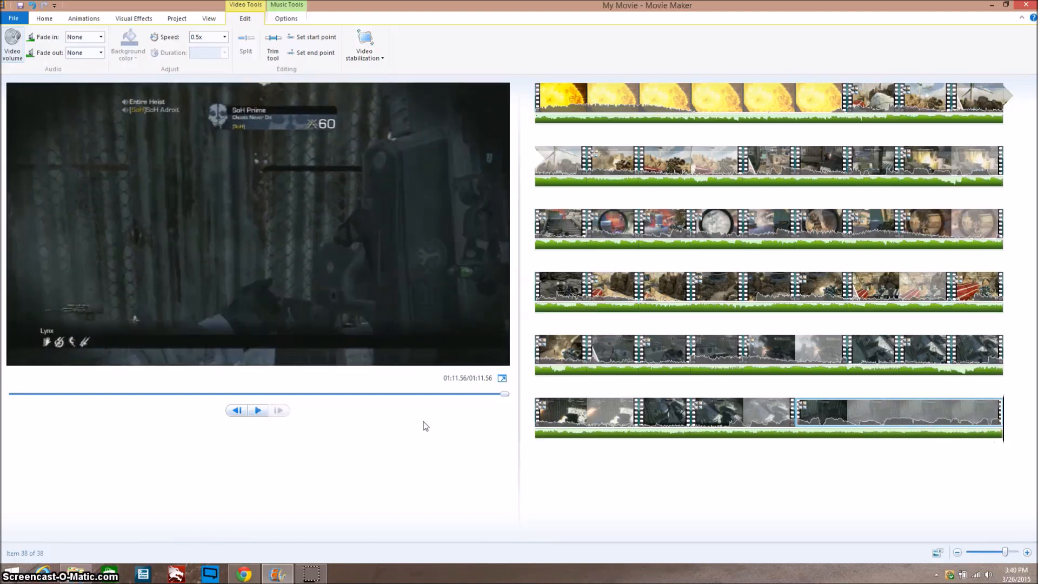
- Apply the "Fade out to black" effect to the final 0.5x piece and play back the preceding Freight clips into it
{"action": "left_click", "coordinate": [133, 19]}
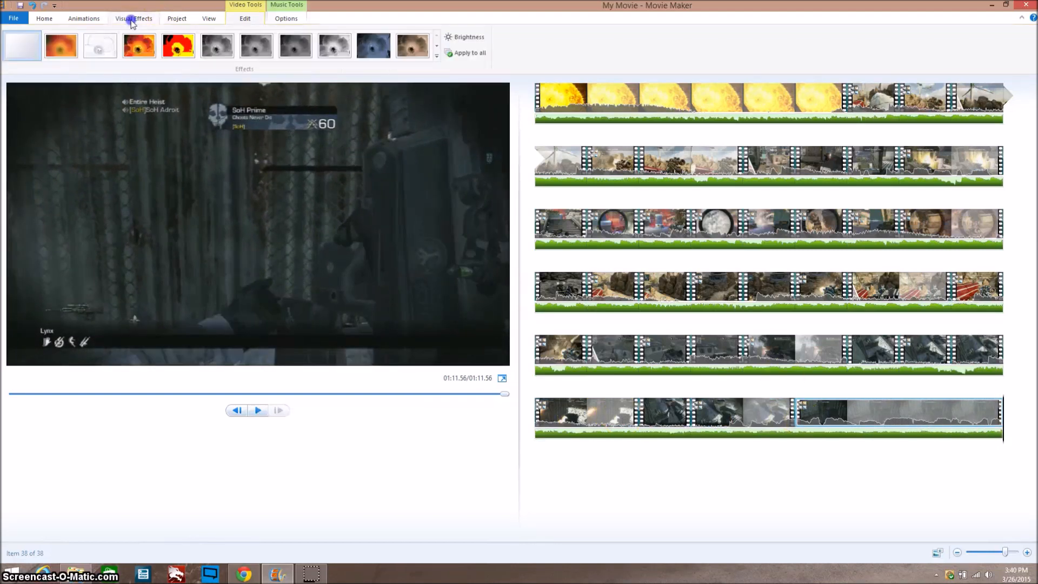
{"action": "left_click", "coordinate": [412, 50]}
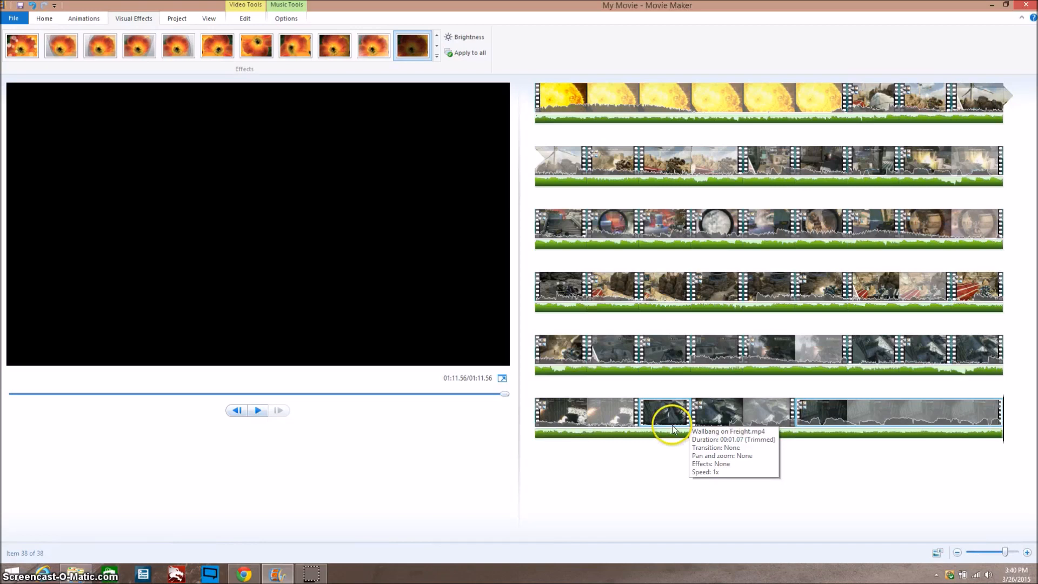
{"action": "left_click", "coordinate": [567, 415]}
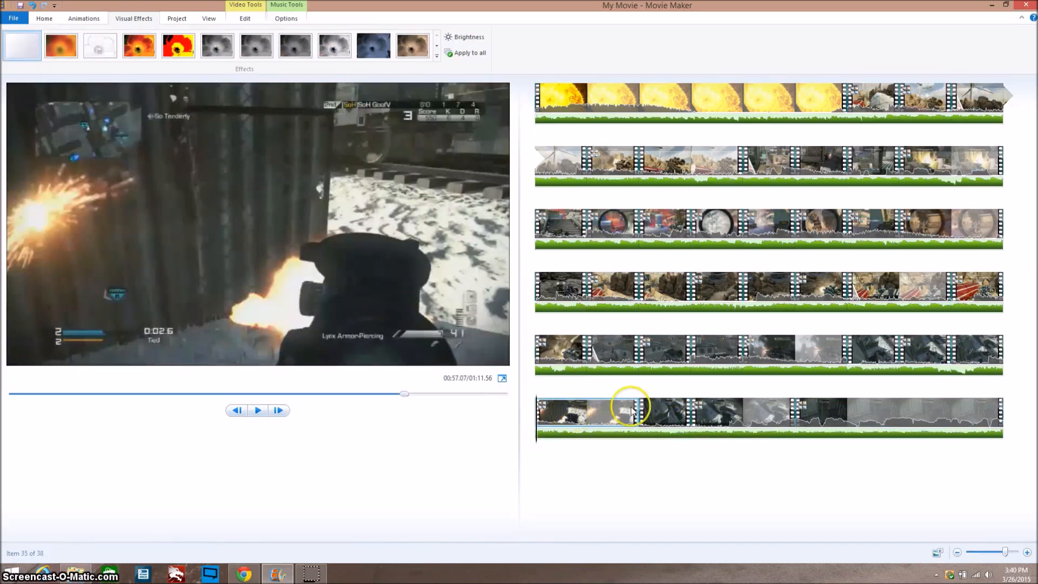
{"action": "left_click", "coordinate": [558, 415]}
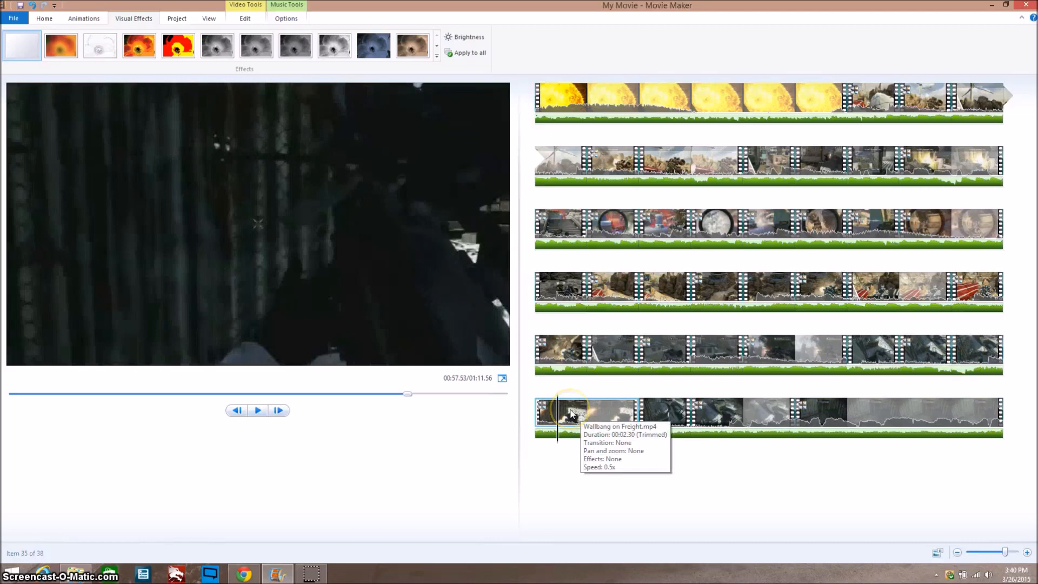
{"action": "left_click", "coordinate": [798, 357]}
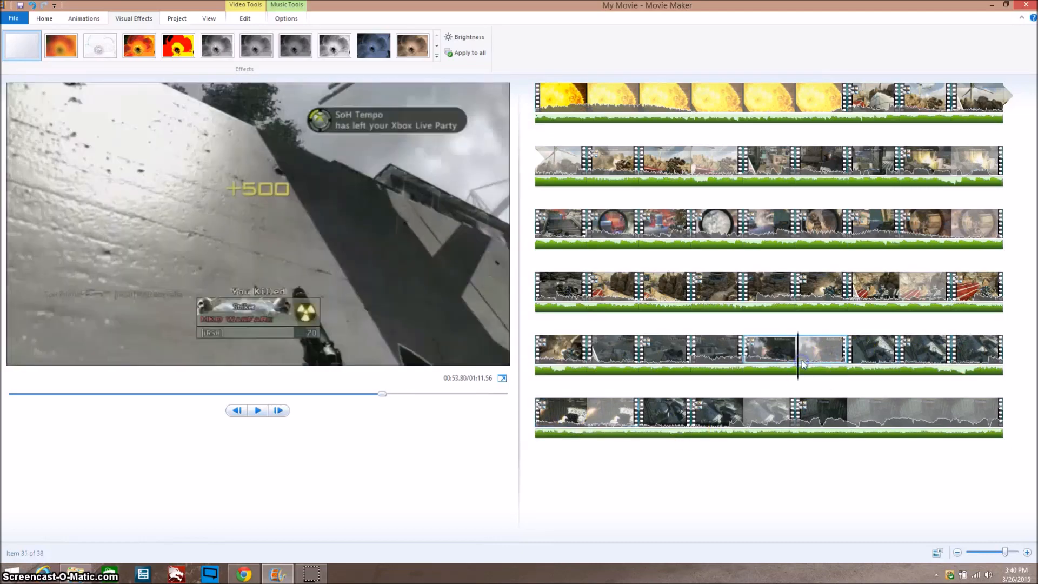
{"action": "left_click", "coordinate": [843, 349]}
{"action": "key", "text": "space"}
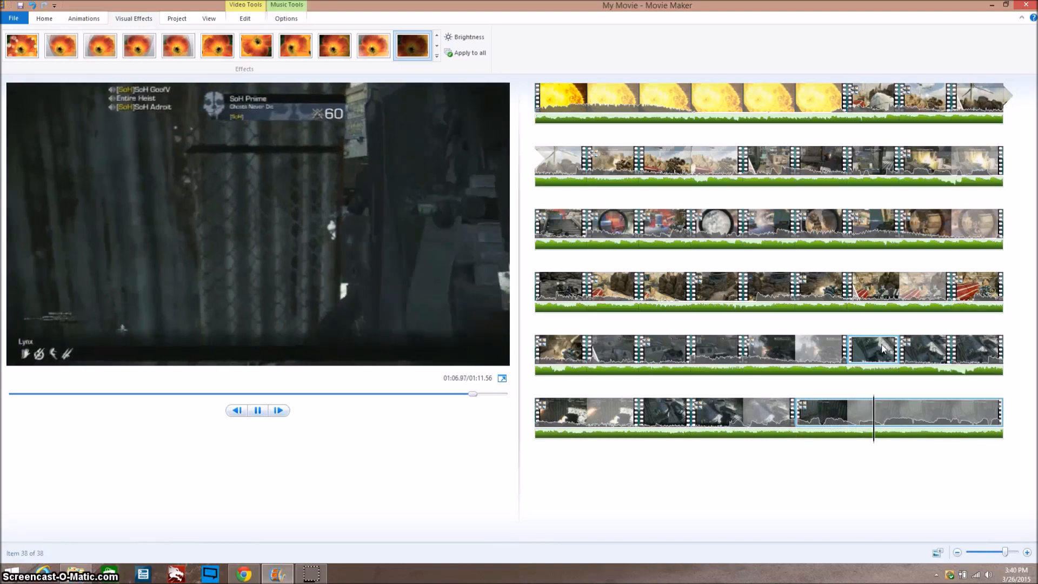
- Set the speed of the spin piece before the final shot to 0.4x and play it back
{"action": "left_click", "coordinate": [695, 412]}
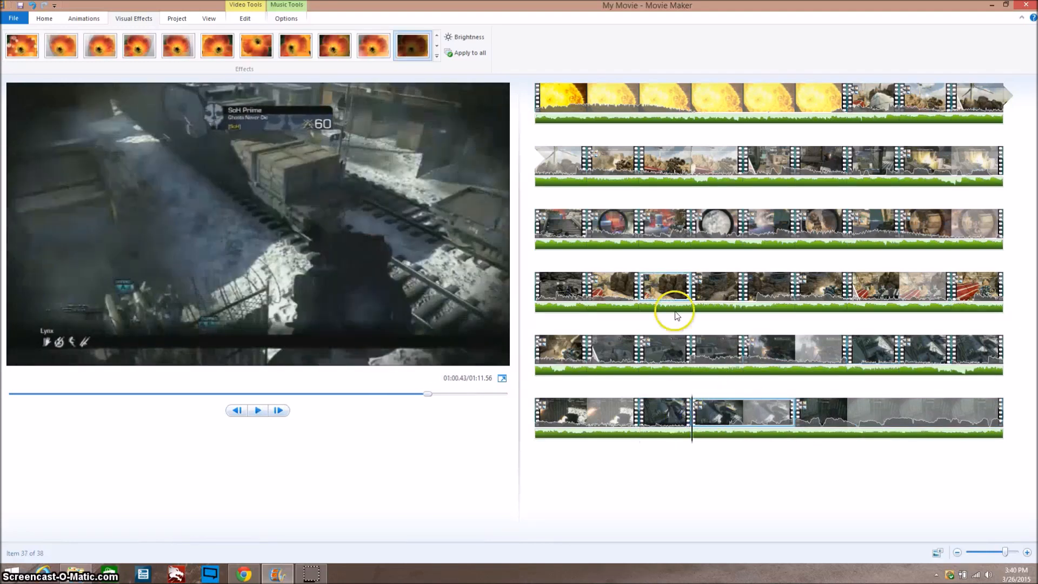
{"action": "left_click", "coordinate": [245, 18]}
{"action": "left_click", "coordinate": [210, 37]}
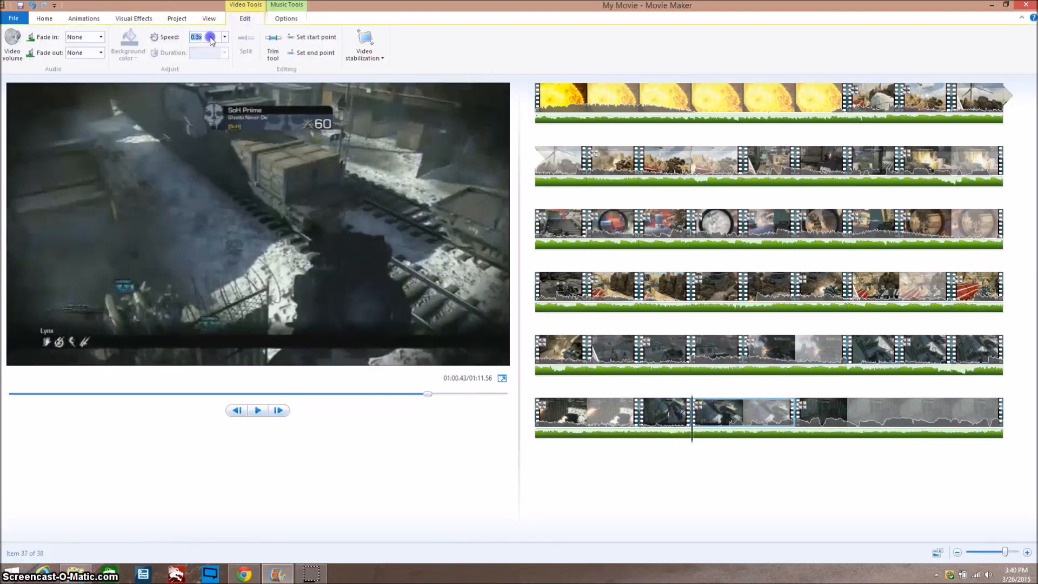
{"action": "type", "text": "0.4"}
{"action": "left_click", "coordinate": [689, 527]}
{"action": "left_click", "coordinate": [697, 418]}
{"action": "key", "text": "space"}
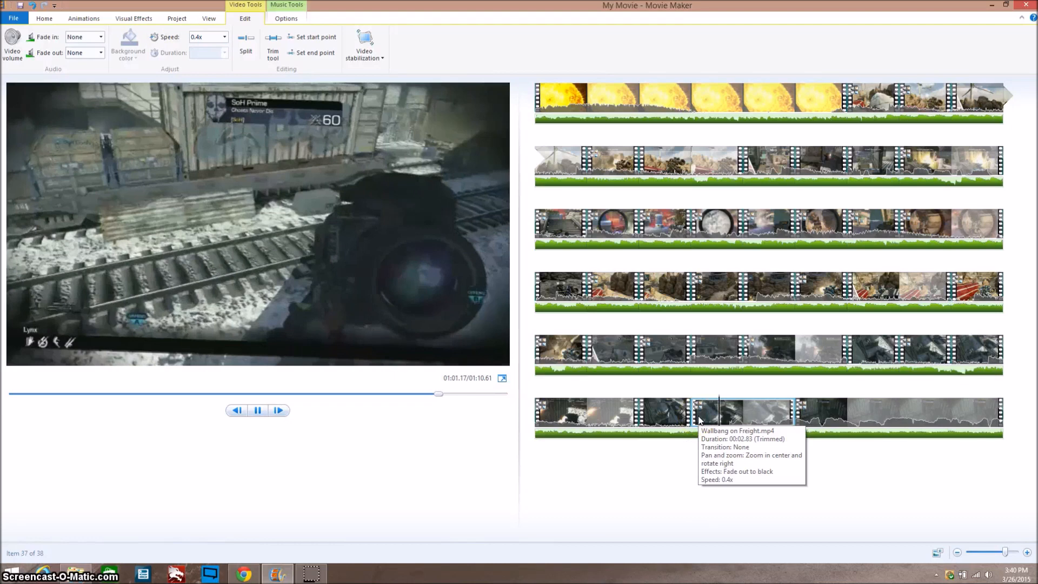